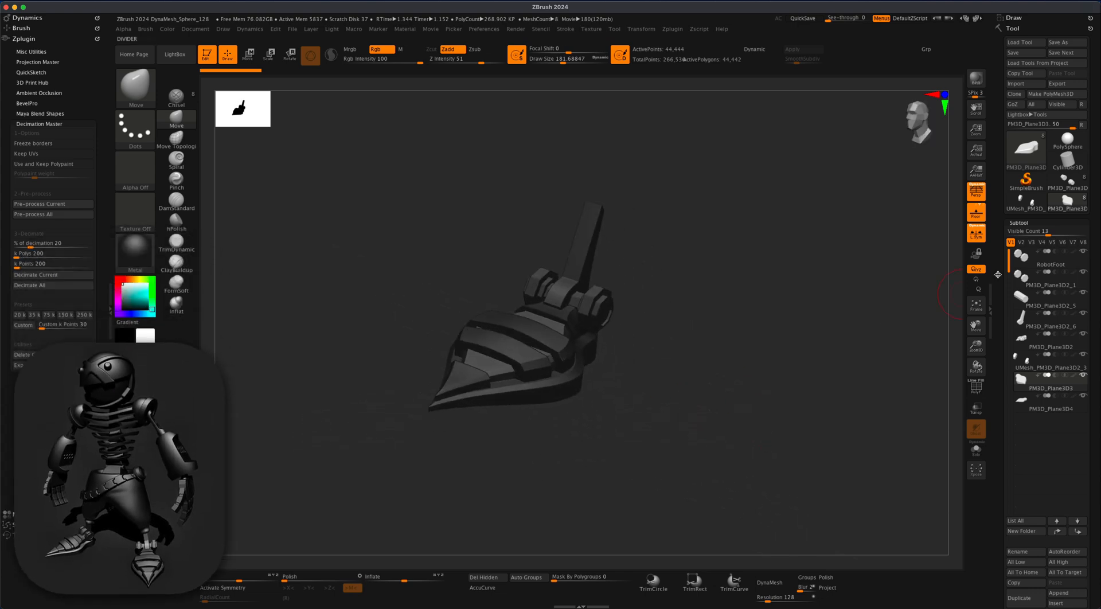
# - Merge all visible RobotFoot subtools into one tool and load the resulting Merged_RobotFoot tool
pyautogui.click(1049, 258)
pyautogui.moveTo(1097, 453); pyautogui.dragTo(1099, 351)
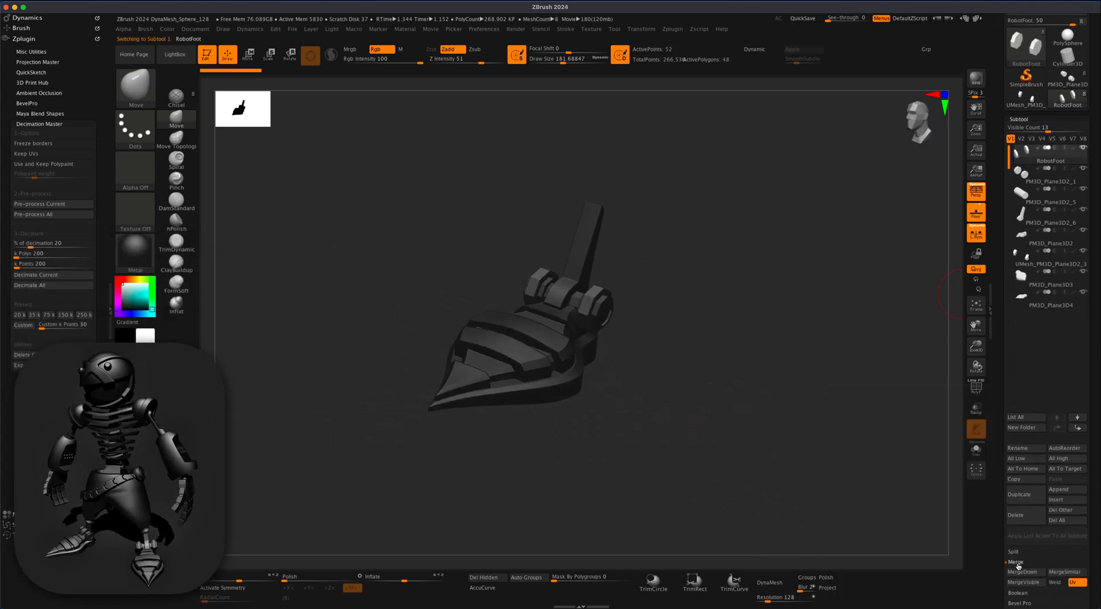
pyautogui.click(1021, 582)
pyautogui.moveTo(666, 360); pyautogui.dragTo(795, 326)
pyautogui.click(1030, 149)
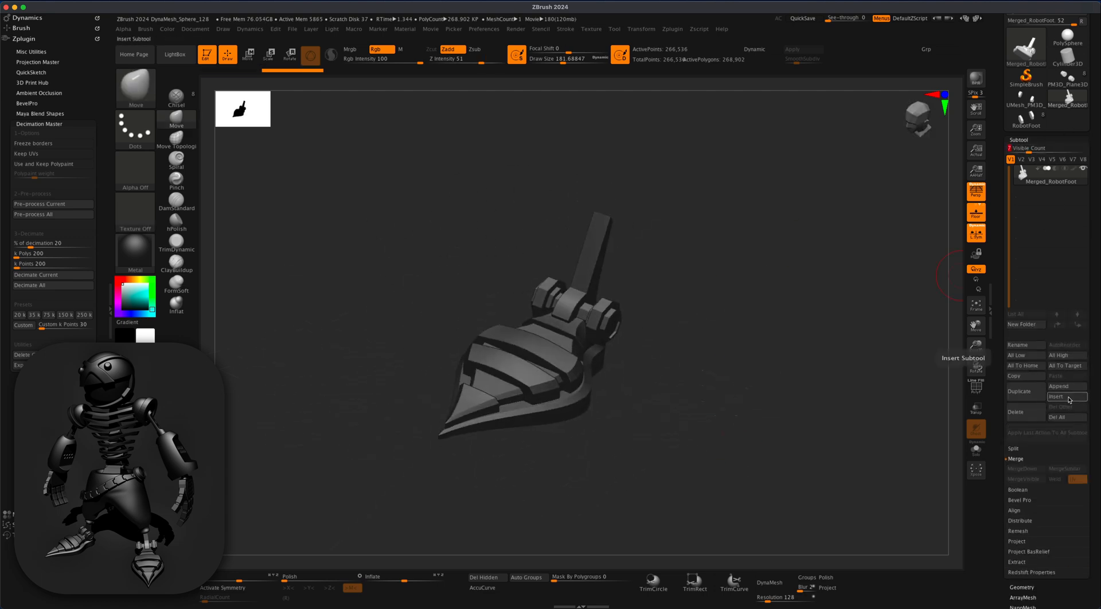
# - Insert a Sphere3D subtool, make it the active subtool and move it upward as the base for the trousers
pyautogui.click(1070, 400)
pyautogui.click(687, 449)
pyautogui.moveTo(694, 371); pyautogui.dragTo(705, 386)
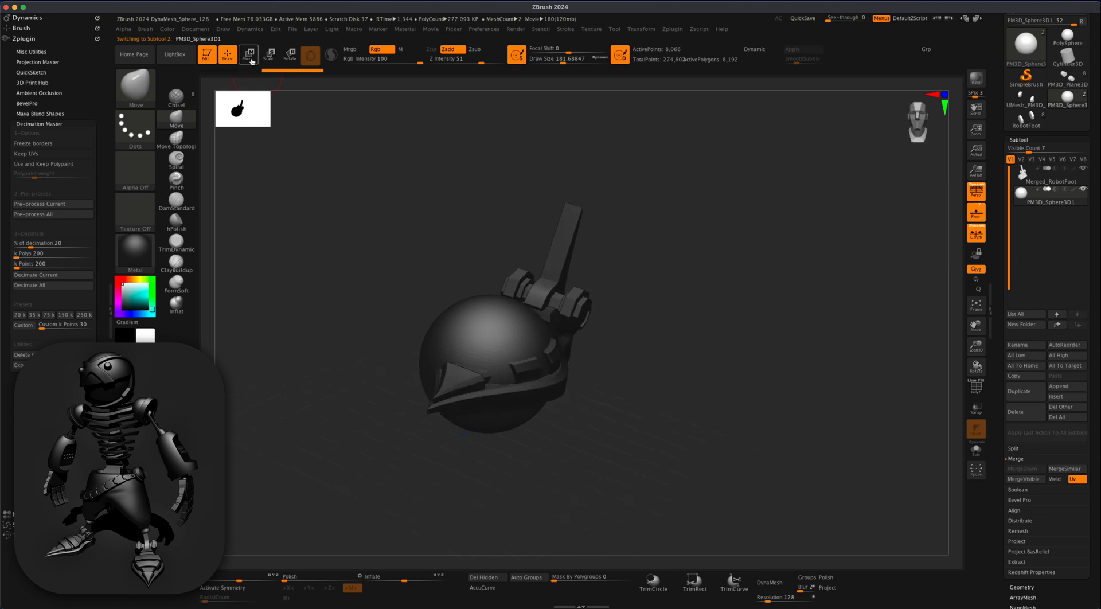
pyautogui.click(249, 55)
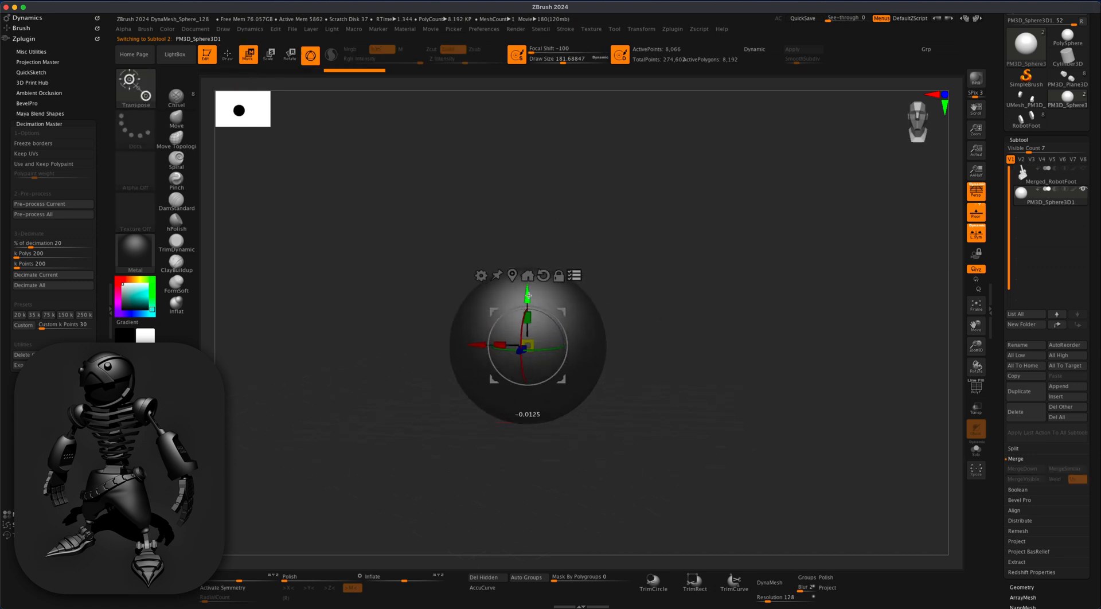
pyautogui.moveTo(528, 295); pyautogui.dragTo(528, 246)
pyautogui.keyDown('alt'); pyautogui.moveTo(655, 262); pyautogui.dragTo(676, 268); pyautogui.keyUp('alt')
# - With X symmetry on, push the sphere's underside up into an arch and flare two legs using the infinite-depth Move brush
pyautogui.click(176, 119)
pyautogui.press('s')
pyautogui.moveTo(389, 308); pyautogui.dragTo(400, 310)
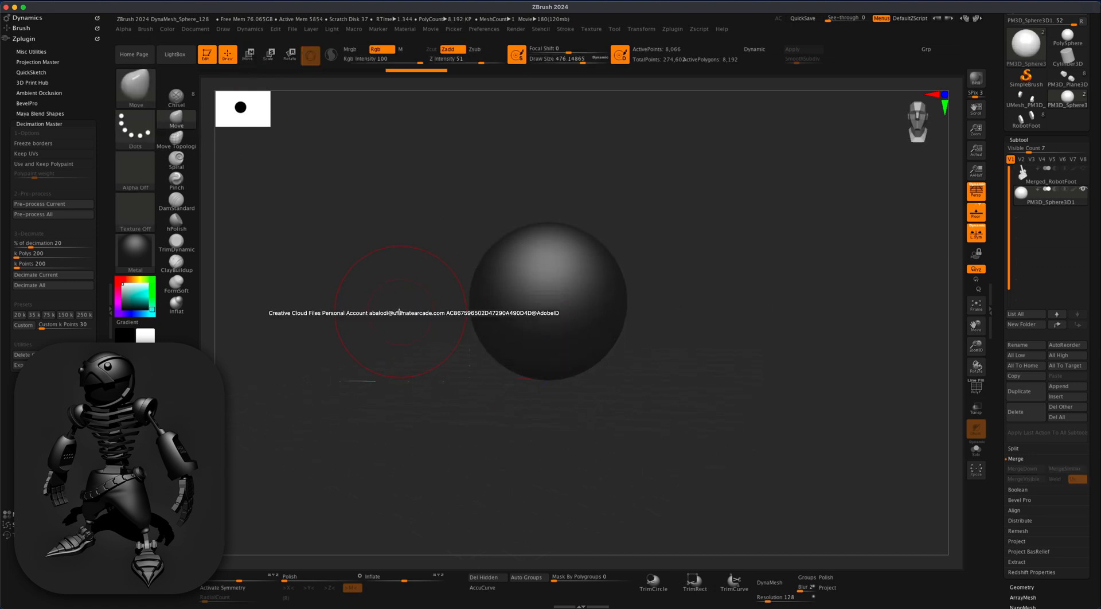
pyautogui.press('x')
pyautogui.keyDown('alt'); pyautogui.moveTo(711, 309); pyautogui.dragTo(719, 317); pyautogui.keyUp('alt')
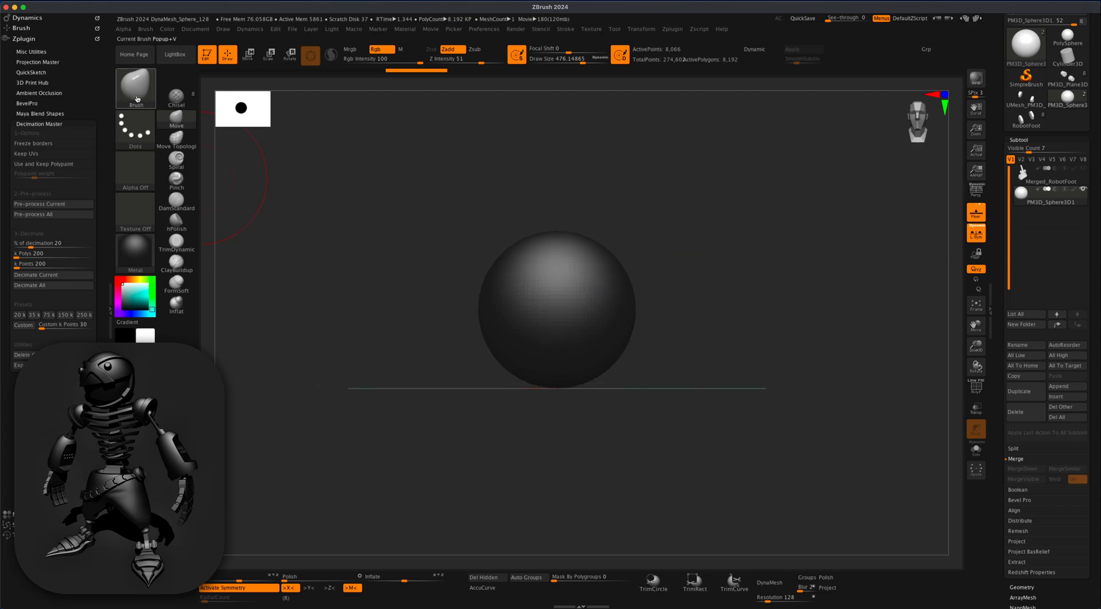
pyautogui.click(136, 89)
pyautogui.click(493, 235)
pyautogui.moveTo(558, 382); pyautogui.dragTo(558, 351)
pyautogui.moveTo(622, 356); pyautogui.dragTo(683, 342)
pyautogui.press('s')
pyautogui.moveTo(558, 369)
pyautogui.mouseDown()
pyautogui.moveTo(557, 350)
pyautogui.moveTo(623, 379)
pyautogui.mouseUp()
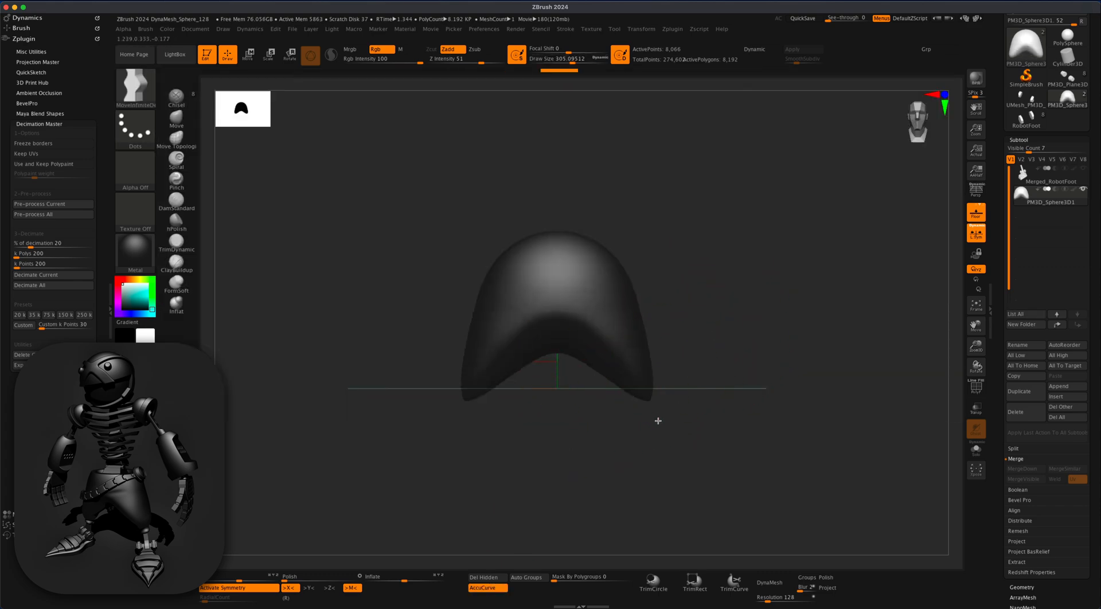
# - Refine the outline of the trouser legs with the infinite-depth Move brush
pyautogui.moveTo(704, 325); pyautogui.dragTo(704, 332)
pyautogui.moveTo(683, 438); pyautogui.dragTo(609, 450)
pyautogui.press('s')
pyautogui.moveTo(471, 315); pyautogui.dragTo(486, 314)
pyautogui.moveTo(560, 303); pyautogui.dragTo(578, 303)
# - Cut the top of the trousers flat at the waist and trim off the ends of the legs
pyautogui.moveTo(787, 309)
pyautogui.mouseDown()
pyautogui.moveTo(696, 309)
pyautogui.moveTo(696, 293)
pyautogui.mouseUp()
pyautogui.moveTo(751, 281)
pyautogui.keyDown('shift'); pyautogui.mouseDown()
pyautogui.moveTo(808, 273)
pyautogui.moveTo(661, 320)
pyautogui.mouseUp(); pyautogui.keyUp('shift')
pyautogui.keyDown('ctrl'); pyautogui.keyDown('shift'); pyautogui.moveTo(395, 304); pyautogui.dragTo(766, 314); pyautogui.keyUp('shift'); pyautogui.keyUp('ctrl')
pyautogui.moveTo(766, 313)
pyautogui.mouseDown()
pyautogui.moveTo(763, 336)
pyautogui.moveTo(764, 322)
pyautogui.mouseUp()
pyautogui.keyDown('ctrl'); pyautogui.keyDown('shift'); pyautogui.moveTo(364, 379); pyautogui.dragTo(667, 259); pyautogui.keyUp('shift'); pyautogui.keyUp('ctrl')
pyautogui.moveTo(766, 368)
pyautogui.keyDown('ctrl'); pyautogui.keyDown('shift'); pyautogui.mouseDown()
pyautogui.moveTo(445, 359)
pyautogui.moveTo(391, 383)
pyautogui.moveTo(541, 418)
pyautogui.moveTo(459, 467)
pyautogui.moveTo(629, 401)
pyautogui.moveTo(616, 409)
pyautogui.mouseUp(); pyautogui.keyUp('shift'); pyautogui.keyUp('ctrl')
pyautogui.moveTo(616, 410); pyautogui.dragTo(749, 326)
pyautogui.press('w')
pyautogui.moveTo(508, 283); pyautogui.dragTo(512, 284)
# - Reshape the trouser leg ends with the Move brush at a draw size of about 228
pyautogui.click(176, 118)
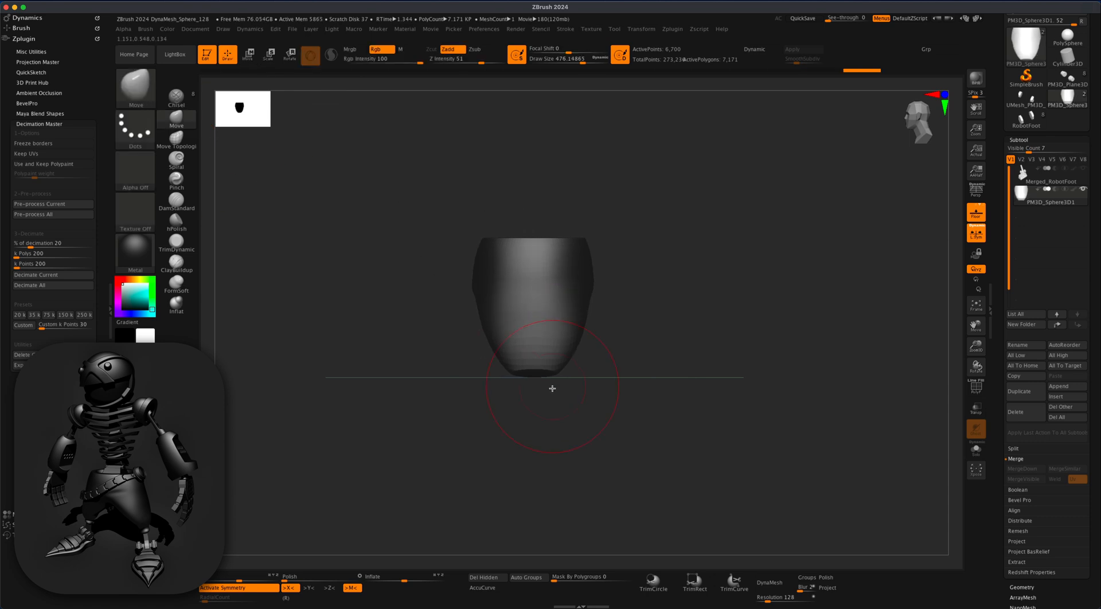
pyautogui.moveTo(573, 372)
pyautogui.mouseDown()
pyautogui.moveTo(556, 328)
pyautogui.moveTo(524, 312)
pyautogui.mouseUp()
pyautogui.press('s')
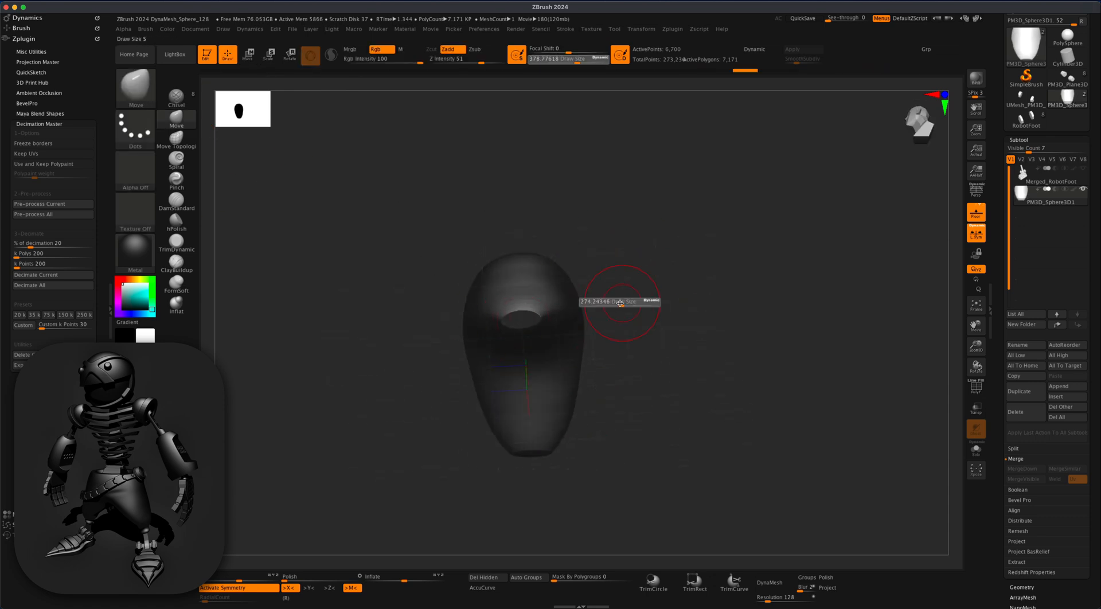
pyautogui.click(618, 303)
pyautogui.moveTo(654, 286)
pyautogui.mouseDown()
pyautogui.moveTo(661, 263)
pyautogui.moveTo(522, 318)
pyautogui.mouseUp()
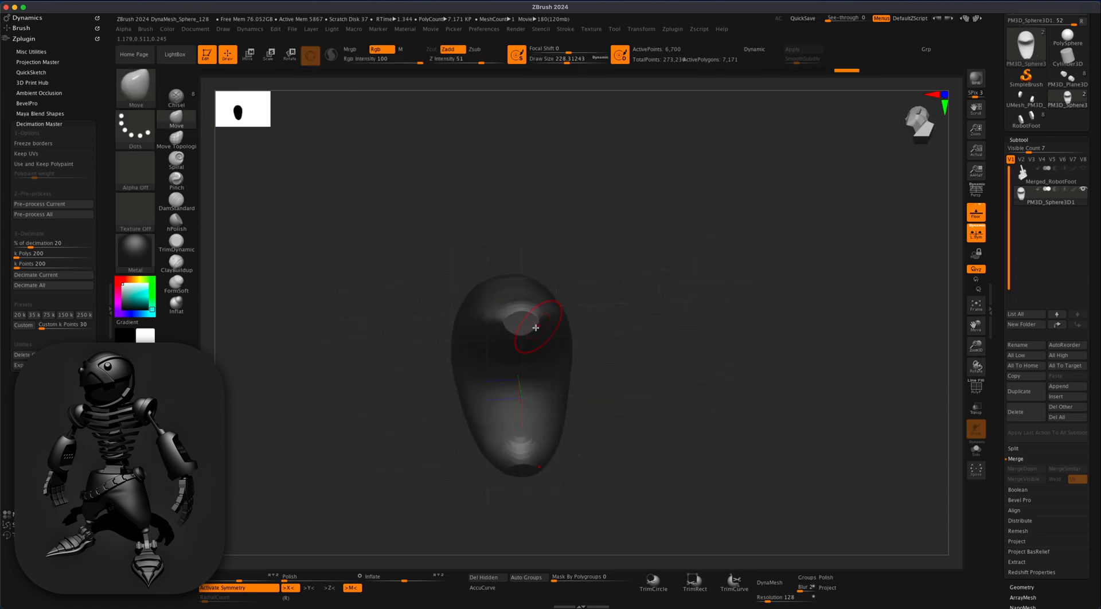
# - Subdivide the trousers mesh one level
pyautogui.moveTo(594, 304); pyautogui.dragTo(756, 321)
pyautogui.hotkey('ctrl', 'd')
pyautogui.moveTo(756, 321); pyautogui.dragTo(743, 319)
# - Turn off X symmetry and sculpt diagonal cloth folds across the front of the trousers with the cg-cloth-1 brush
pyautogui.click(131, 89)
pyautogui.click(312, 360)
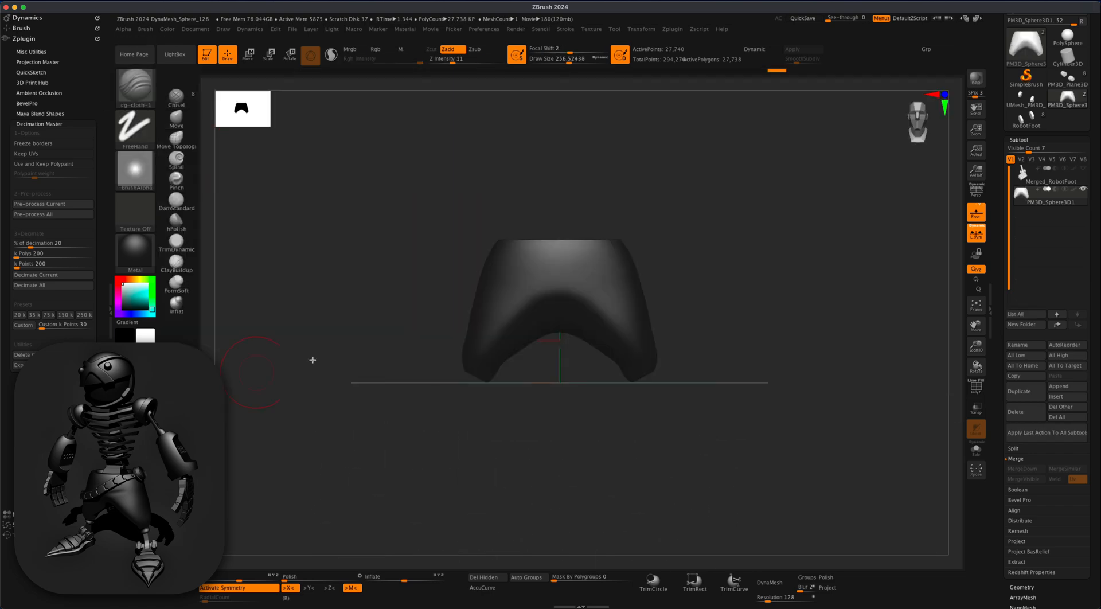
pyautogui.press('x')
pyautogui.keyDown('alt'); pyautogui.moveTo(557, 411); pyautogui.dragTo(577, 409); pyautogui.keyUp('alt')
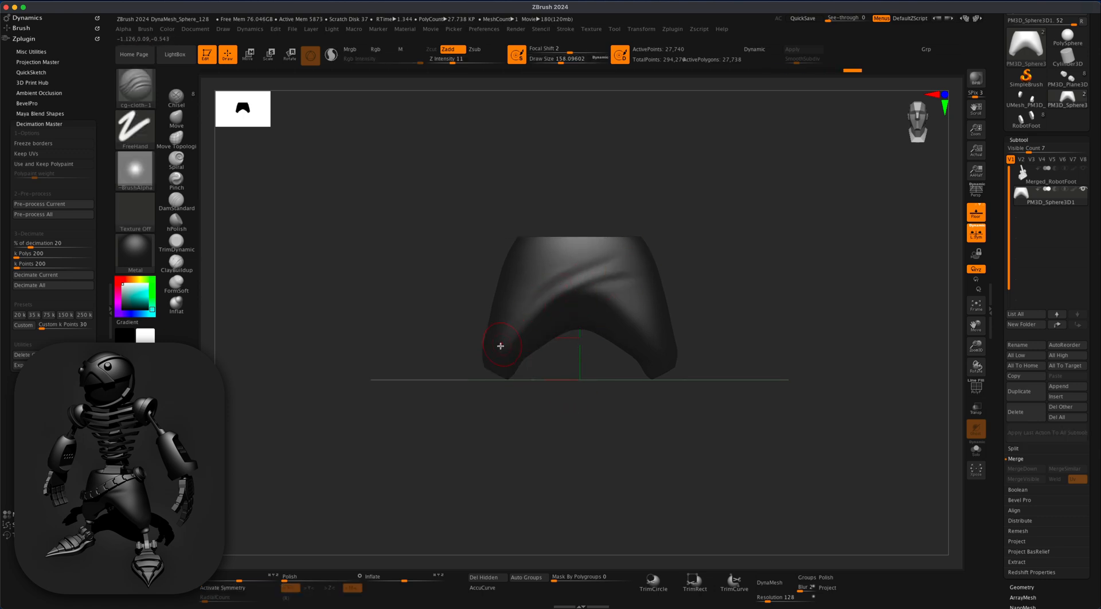
pyautogui.moveTo(740, 282)
pyautogui.mouseDown()
pyautogui.moveTo(636, 285)
pyautogui.moveTo(728, 280)
pyautogui.mouseUp()
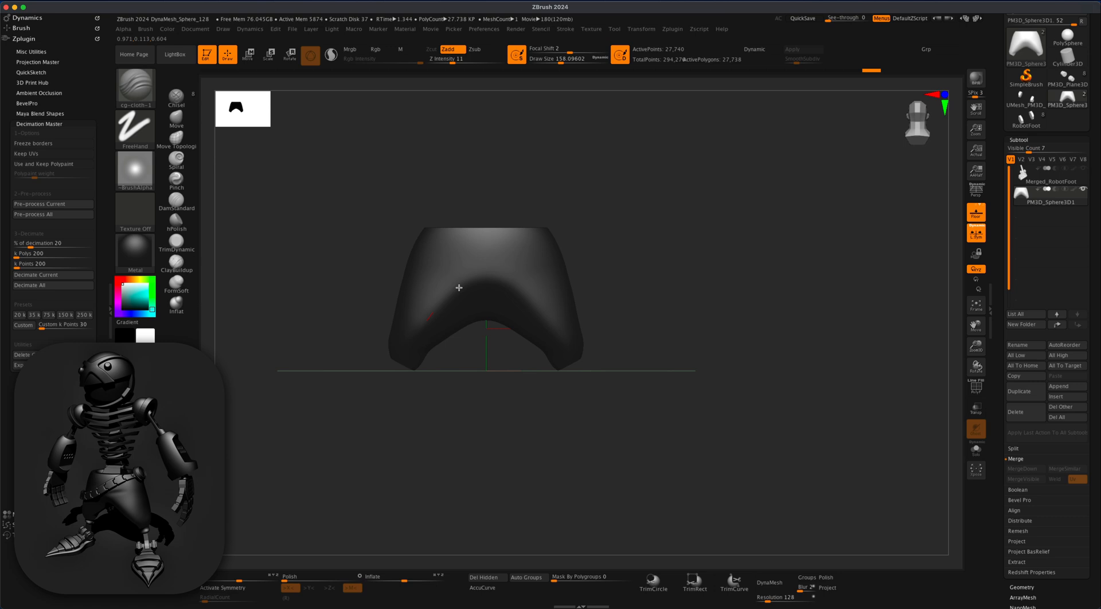
# - Sculpt diagonal folds across the back of the trousers and subdivide the mesh another level
pyautogui.moveTo(458, 288); pyautogui.dragTo(509, 272)
pyautogui.press('super+z')
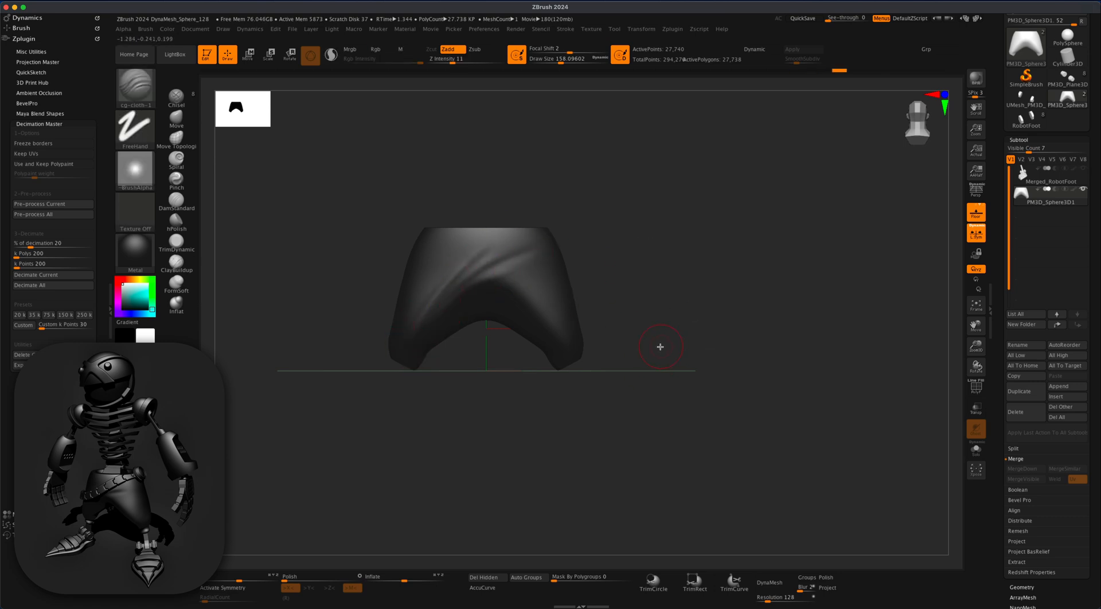
pyautogui.press('super+d')
pyautogui.moveTo(654, 346)
pyautogui.mouseDown()
pyautogui.moveTo(726, 314)
pyautogui.moveTo(728, 282)
pyautogui.moveTo(727, 321)
pyautogui.mouseUp()
# - Show the robot foot, raise the trousers above it and make the foot the active subtool
pyautogui.click(1084, 172)
pyautogui.press('w')
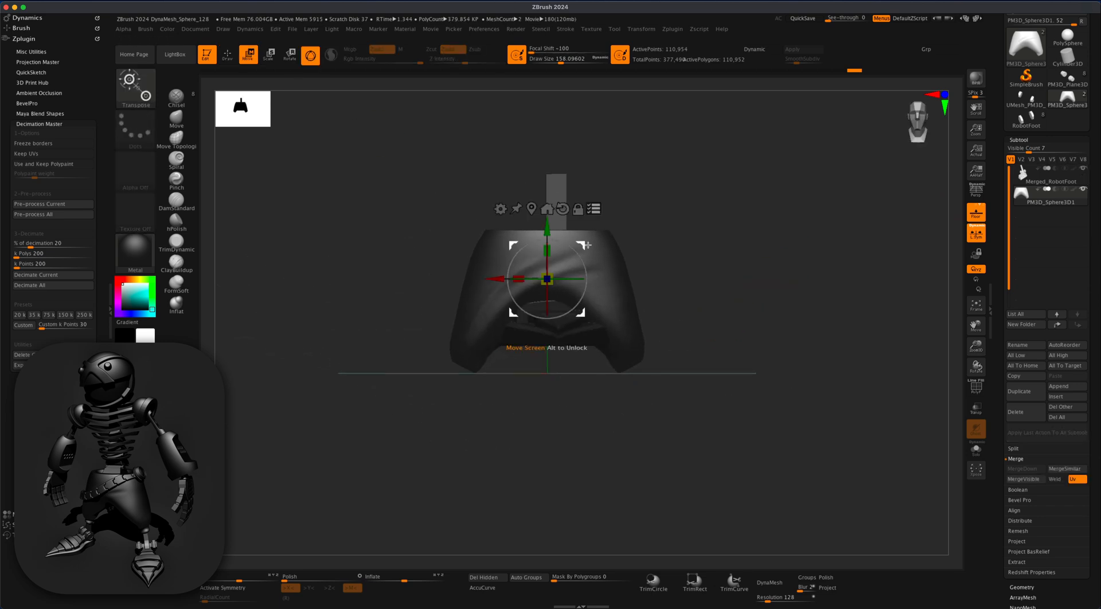
pyautogui.click(607, 195)
pyautogui.moveTo(593, 230); pyautogui.dragTo(595, 181)
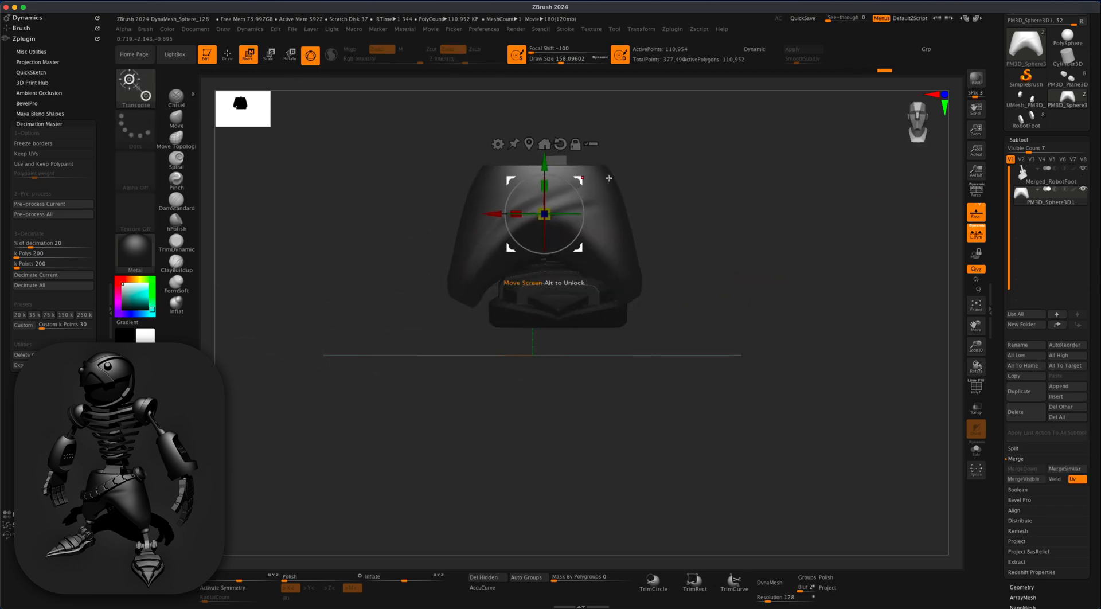
pyautogui.keyDown('alt'); pyautogui.click(592, 312); pyautogui.keyUp('alt')
pyautogui.moveTo(580, 280); pyautogui.dragTo(620, 353)
pyautogui.click(393, 360)
pyautogui.click(488, 383)
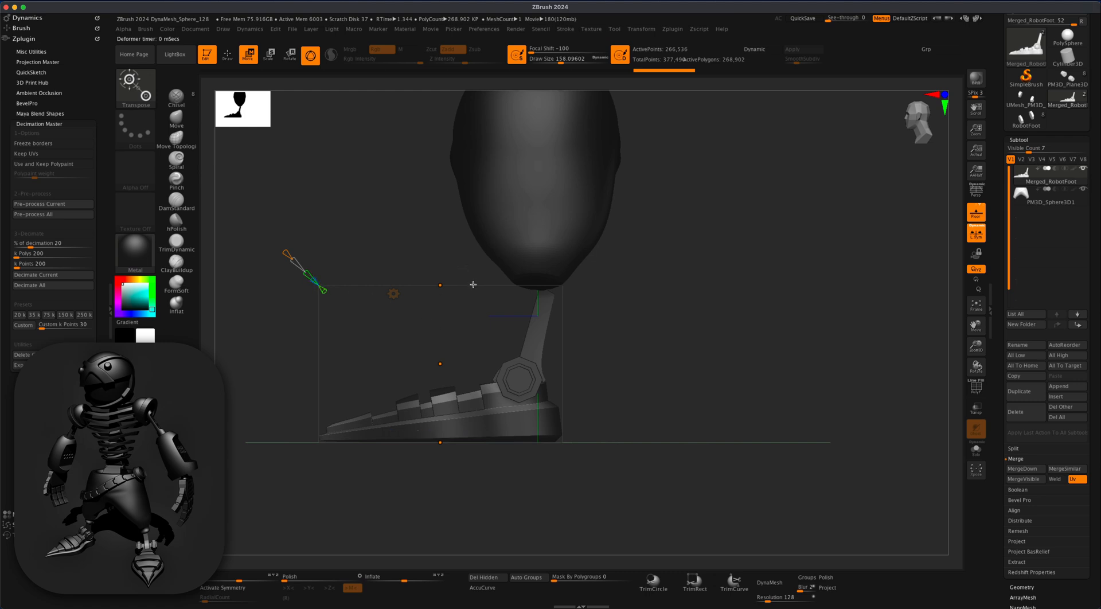
pyautogui.click(393, 293)
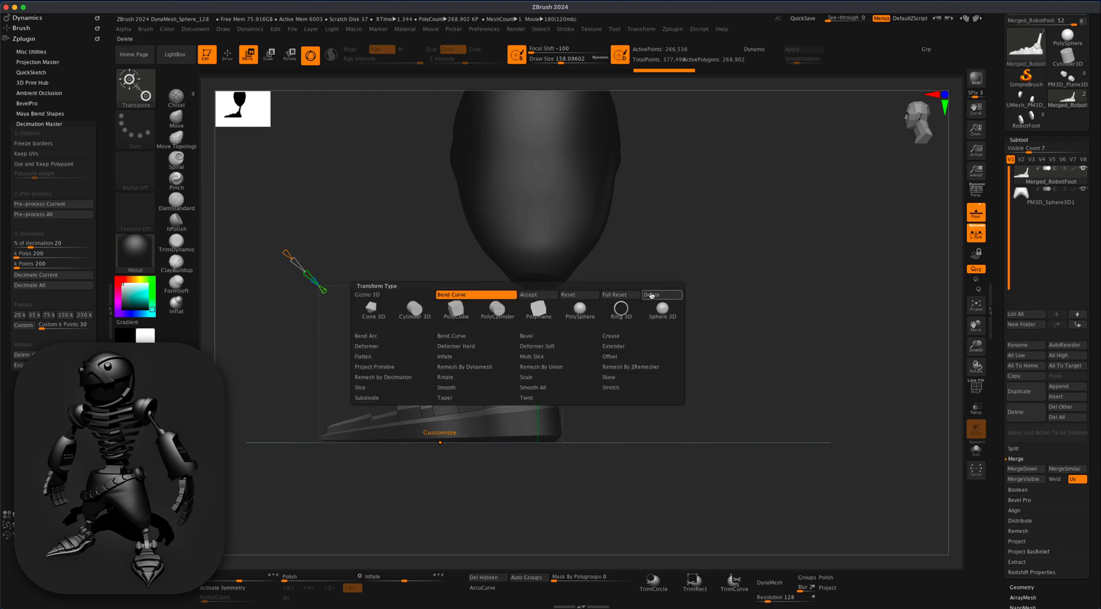
pyautogui.click(652, 295)
pyautogui.hotkey('shift', 'f')
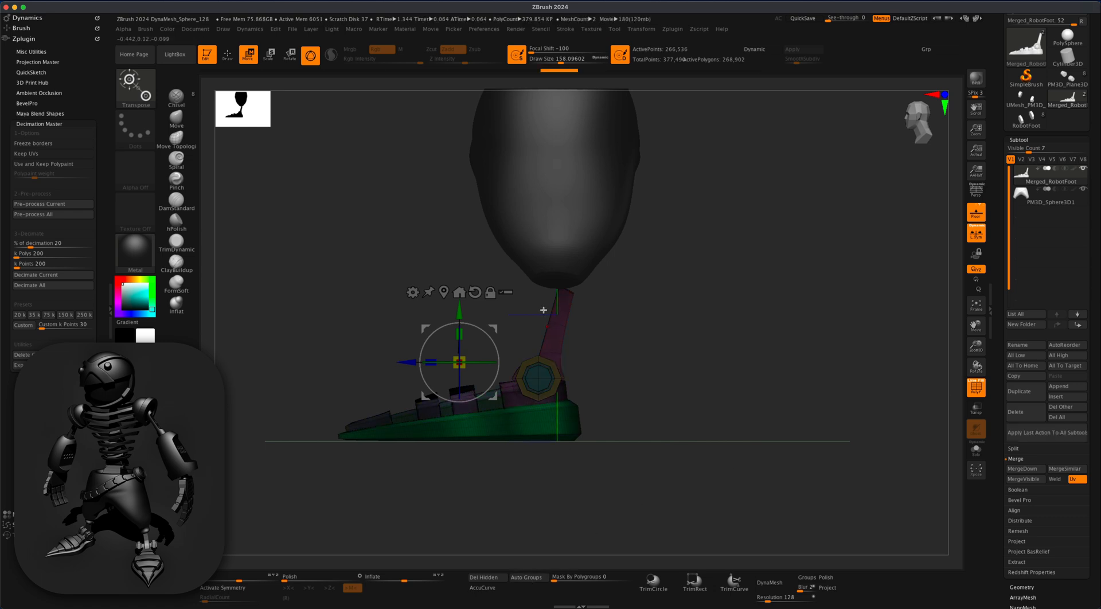
pyautogui.click(555, 337)
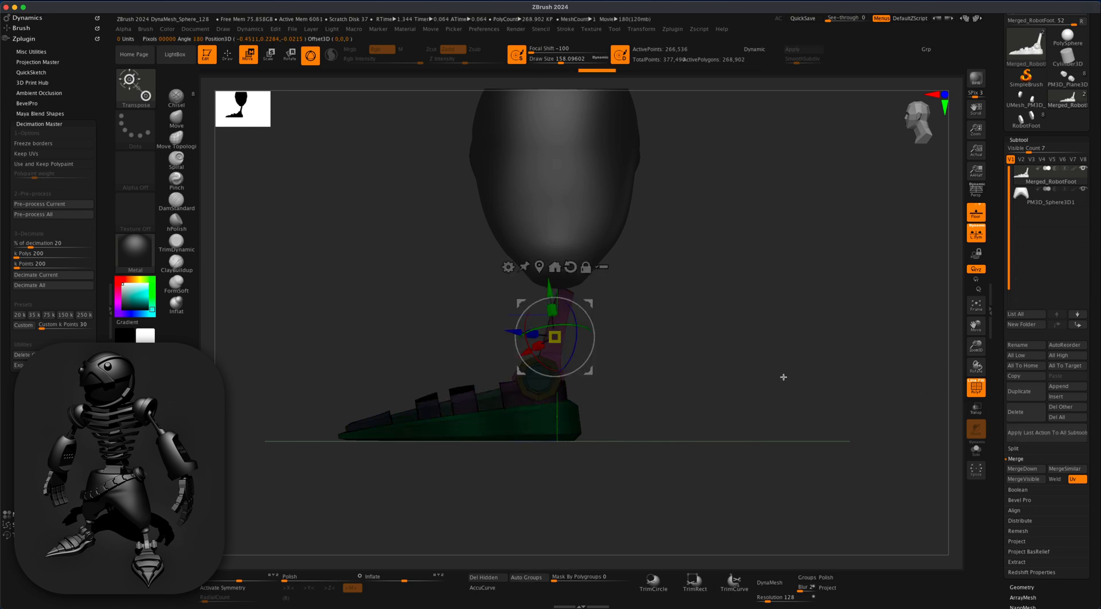
pyautogui.click(508, 267)
pyautogui.click(562, 280)
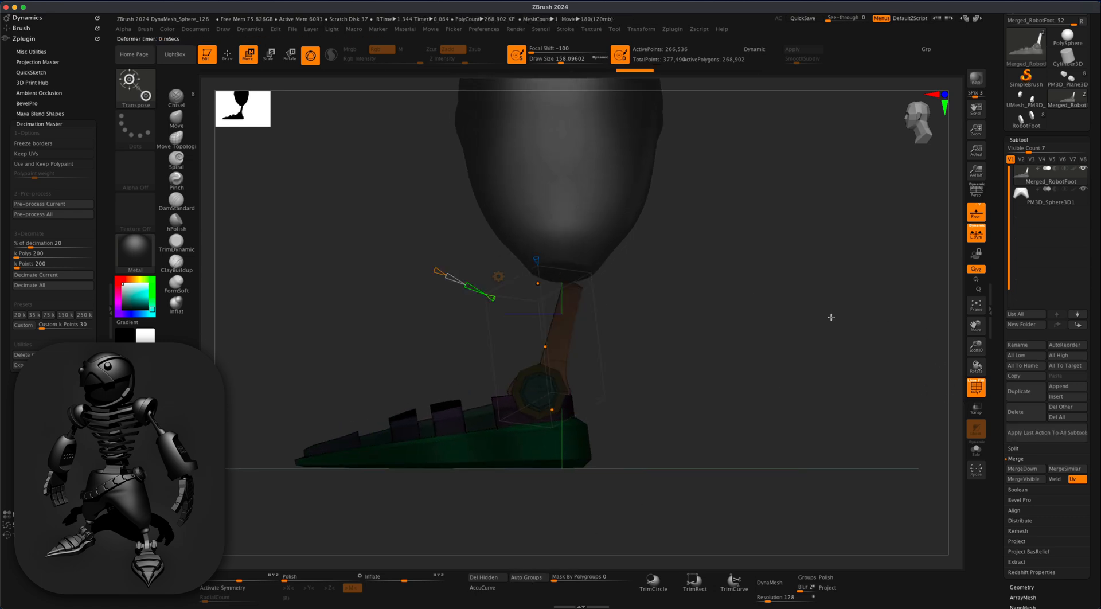
pyautogui.click(499, 277)
pyautogui.click(770, 273)
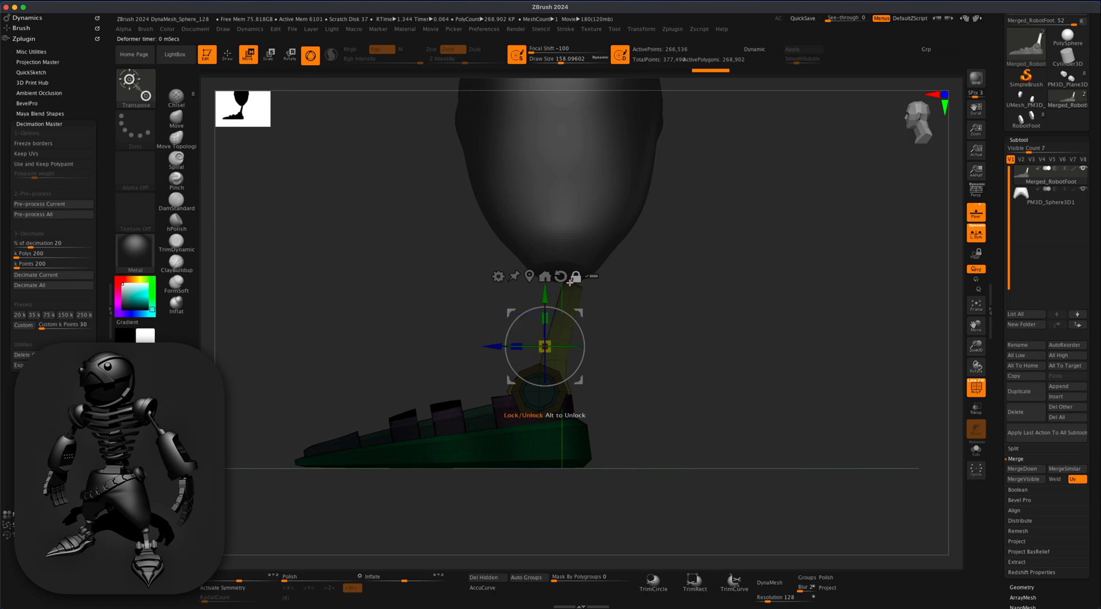
pyautogui.moveTo(579, 313); pyautogui.dragTo(599, 329)
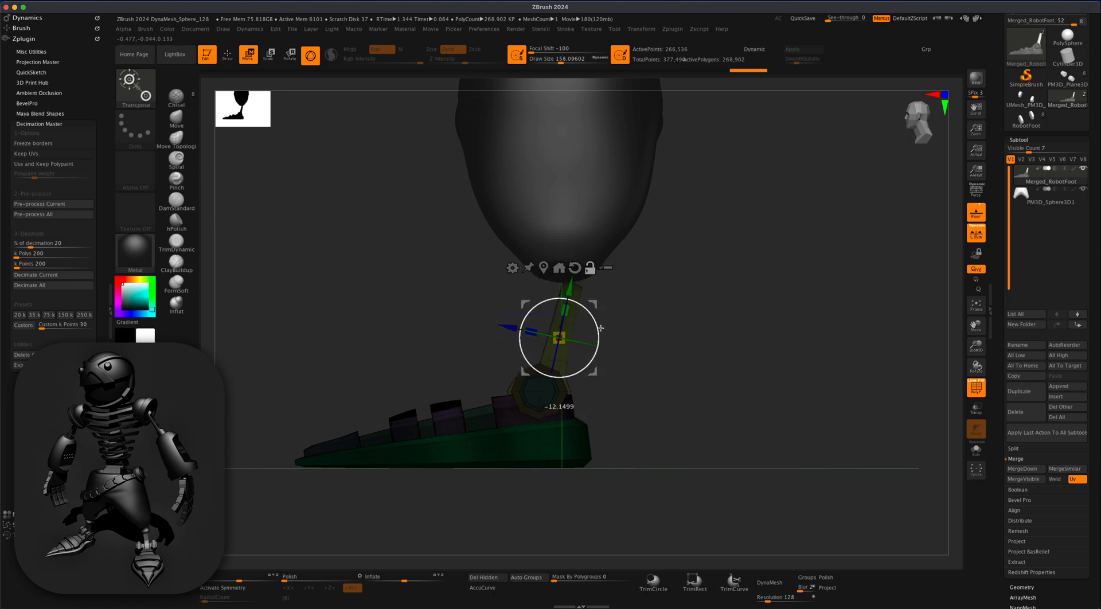
pyautogui.click(513, 268)
pyautogui.click(608, 297)
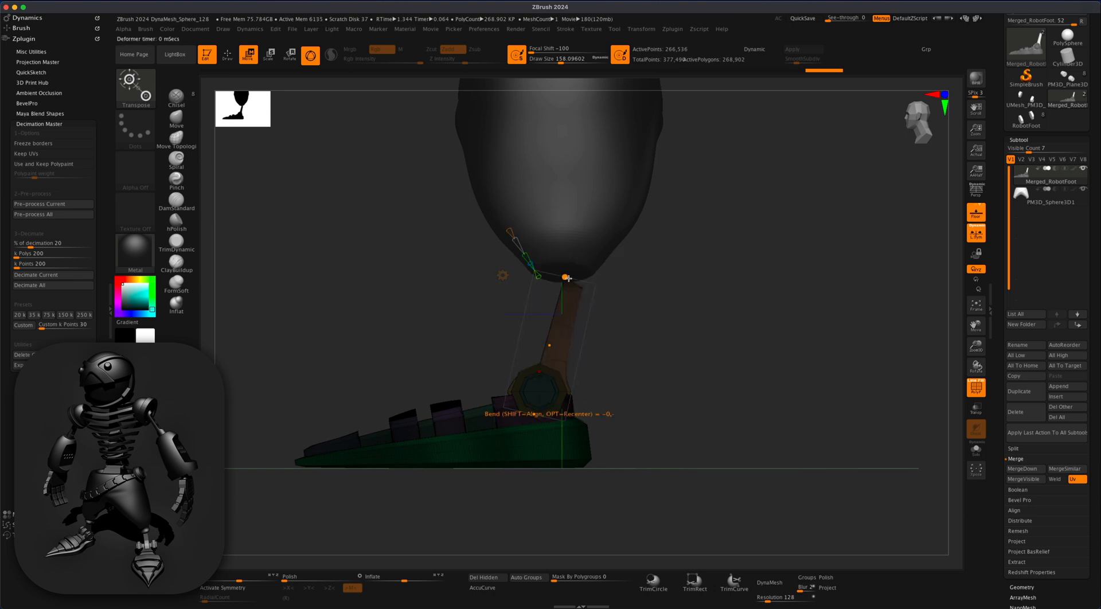
pyautogui.moveTo(622, 295); pyautogui.dragTo(703, 293)
pyautogui.click(518, 279)
pyautogui.click(784, 275)
pyautogui.hotkey('shift', 'f')
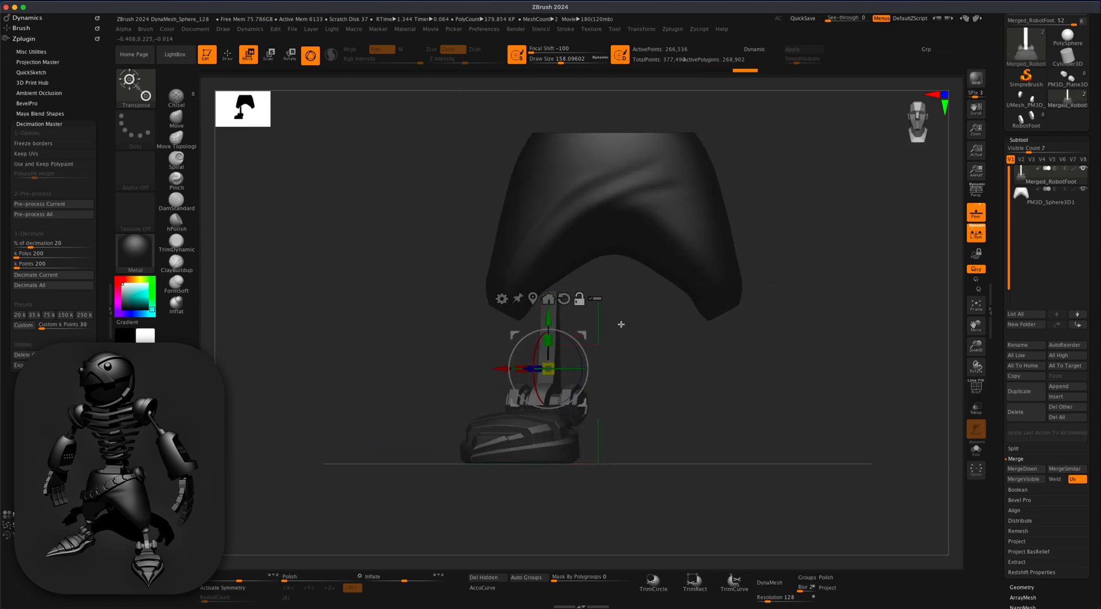
# - Move the foot outward along the X axis to sit beneath the trouser leg
pyautogui.moveTo(501, 369); pyautogui.dragTo(446, 369)
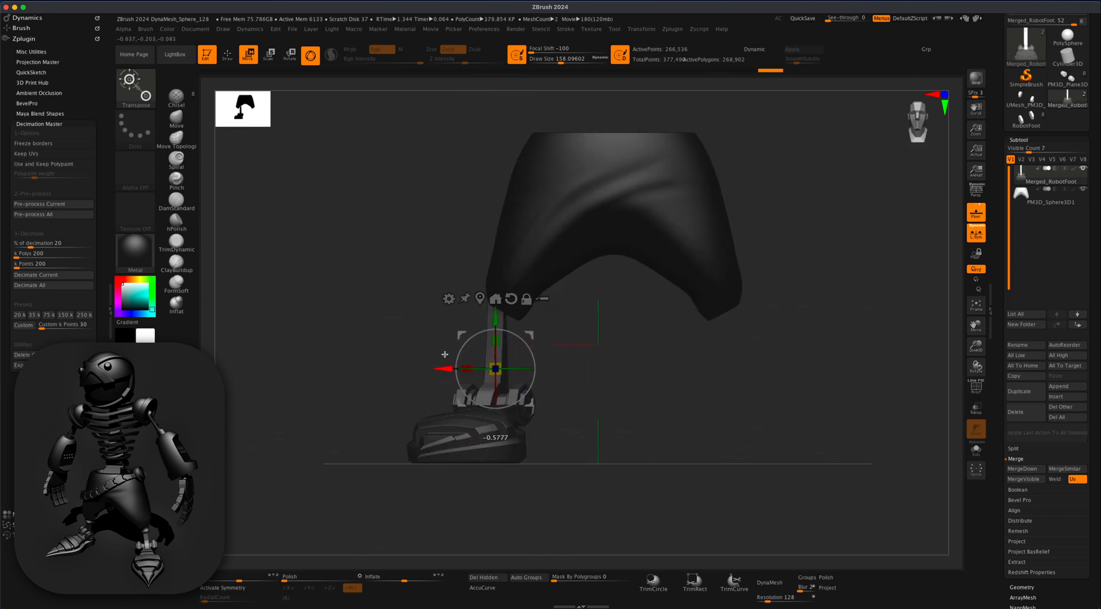
pyautogui.press('q')
pyautogui.keyDown('alt'); pyautogui.moveTo(791, 335); pyautogui.dragTo(803, 343); pyautogui.keyUp('alt')
# - Apply a Bend Curve deformer to the foot and tilt the top of the shin strut inward under the leg
pyautogui.click(975, 387)
pyautogui.keyDown('ctrl'); pyautogui.keyDown('shift'); pyautogui.click(503, 356); pyautogui.keyUp('shift'); pyautogui.keyUp('ctrl')
pyautogui.press('w')
pyautogui.keyDown('ctrl'); pyautogui.keyDown('shift'); pyautogui.click(425, 321); pyautogui.keyUp('shift'); pyautogui.keyUp('ctrl')
pyautogui.click(456, 300)
pyautogui.click(550, 283)
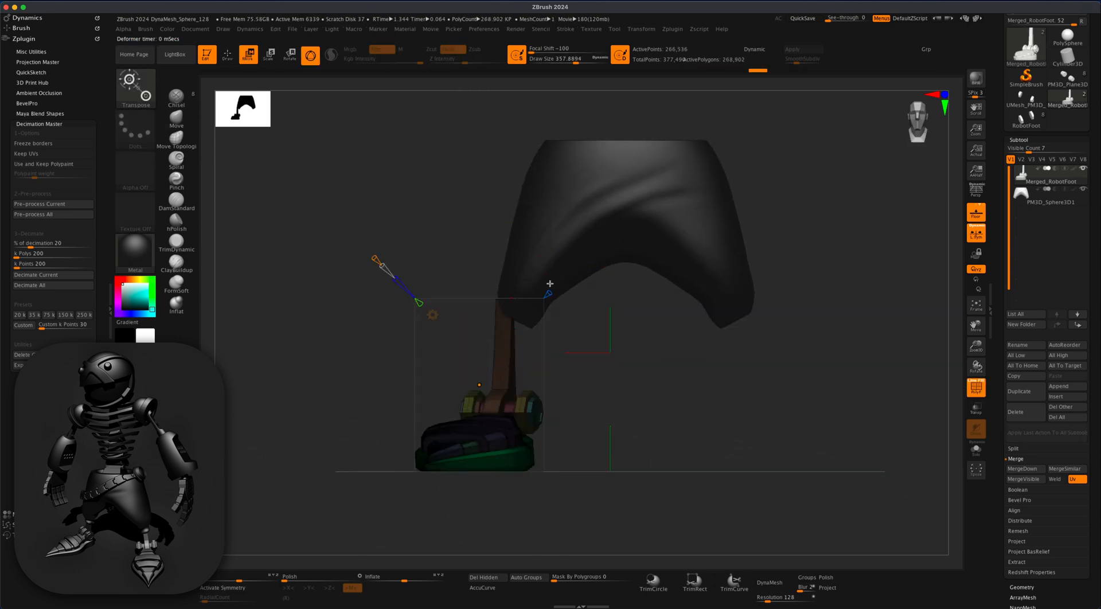
pyautogui.moveTo(480, 298); pyautogui.dragTo(506, 295)
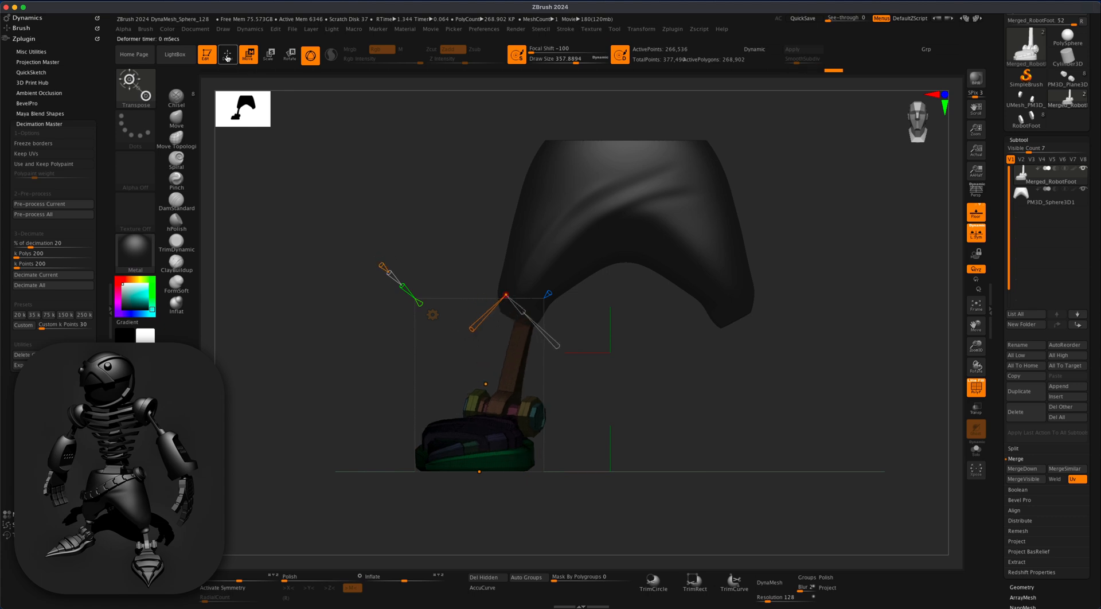
pyautogui.click(432, 314)
pyautogui.click(677, 314)
# - Move the foot up and slightly inward so its shin strut reaches into the trouser leg
pyautogui.press('q')
pyautogui.moveTo(633, 382)
pyautogui.mouseDown()
pyautogui.moveTo(664, 398)
pyautogui.moveTo(646, 385)
pyautogui.mouseUp()
pyautogui.press('w')
pyautogui.hotkey('shift', 'f')
pyautogui.moveTo(469, 384); pyautogui.dragTo(484, 354)
pyautogui.moveTo(607, 346)
pyautogui.mouseDown()
pyautogui.moveTo(582, 323)
pyautogui.moveTo(563, 359)
pyautogui.moveTo(643, 368)
pyautogui.mouseUp()
pyautogui.press('q')
# - With X symmetry on, mask the trousers with the MaskPen brush, leaving only the leg openings unmasked
pyautogui.keyDown('alt'); pyautogui.click(668, 270); pyautogui.keyUp('alt')
pyautogui.moveTo(771, 275)
pyautogui.mouseDown()
pyautogui.moveTo(778, 223)
pyautogui.moveTo(694, 150)
pyautogui.mouseUp()
pyautogui.moveTo(694, 291); pyautogui.dragTo(710, 279)
pyautogui.press('x')
pyautogui.press('s')
pyautogui.click(707, 280)
pyautogui.keyDown('ctrl'); pyautogui.click(136, 88); pyautogui.keyUp('ctrl')
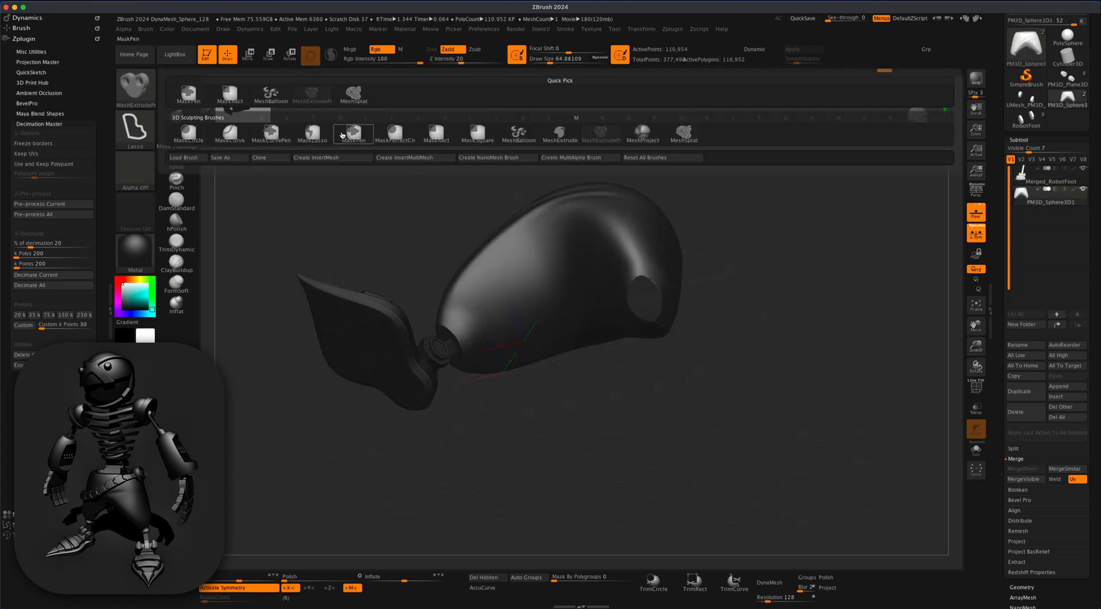
pyautogui.keyDown('ctrl'); pyautogui.click(342, 136); pyautogui.keyUp('ctrl')
pyautogui.keyDown('ctrl'); pyautogui.click(753, 290); pyautogui.keyUp('ctrl')
pyautogui.keyDown('shift'); pyautogui.moveTo(753, 290); pyautogui.dragTo(745, 327); pyautogui.keyUp('shift')
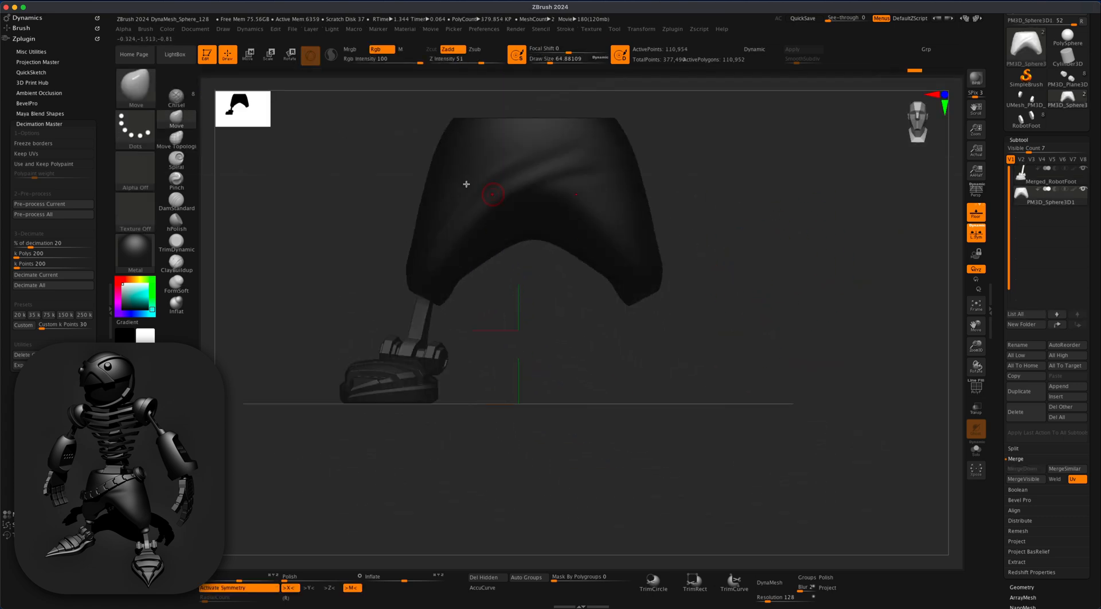
# - Pull the unmasked leg openings down into narrow cuffs around the shins with the Move brush and shape them
pyautogui.press('w')
pyautogui.click(176, 119)
pyautogui.press('s')
pyautogui.press('s')
pyautogui.click(467, 311)
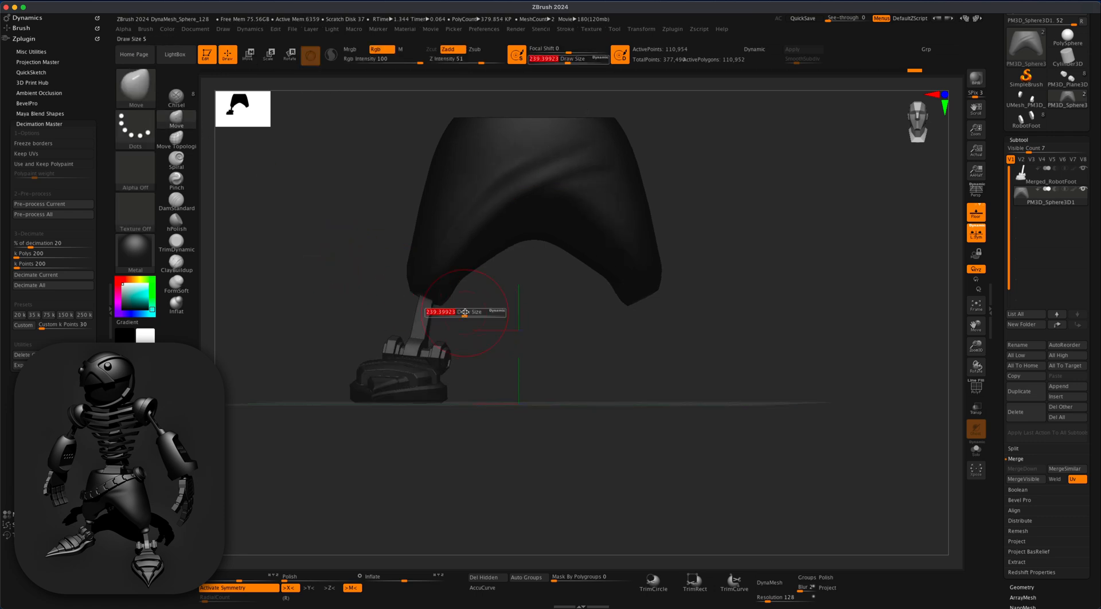
pyautogui.press('s')
pyautogui.moveTo(424, 300); pyautogui.dragTo(419, 331)
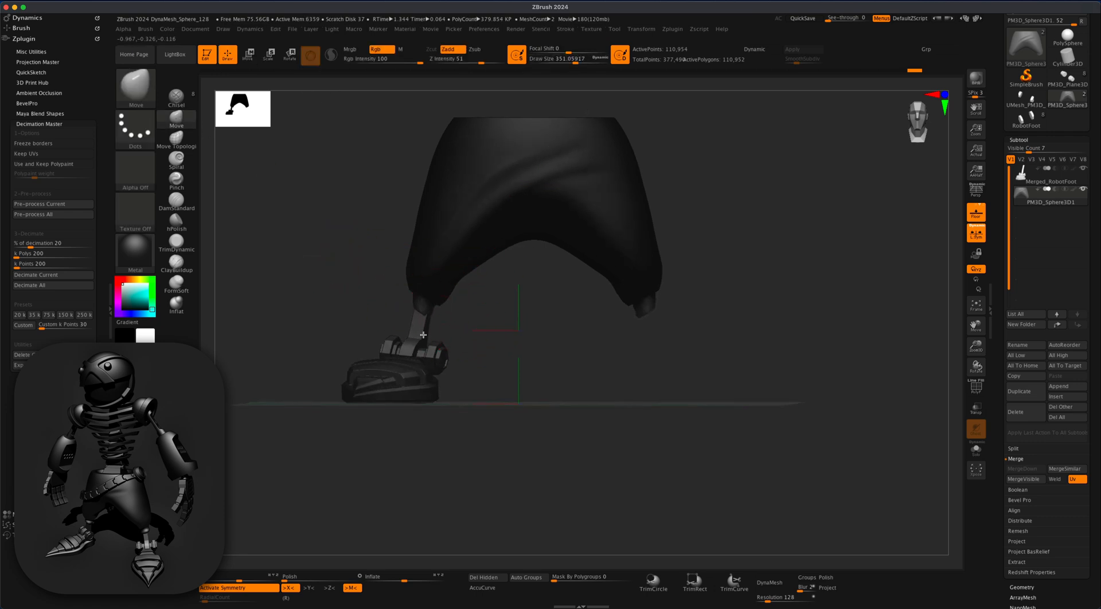
pyautogui.moveTo(465, 319); pyautogui.dragTo(601, 292)
pyautogui.moveTo(445, 289); pyautogui.dragTo(434, 290)
pyautogui.moveTo(402, 295)
pyautogui.mouseDown()
pyautogui.moveTo(352, 305)
pyautogui.moveTo(489, 298)
pyautogui.moveTo(435, 281)
pyautogui.moveTo(551, 312)
pyautogui.moveTo(549, 276)
pyautogui.moveTo(546, 331)
pyautogui.moveTo(629, 388)
pyautogui.moveTo(607, 386)
pyautogui.moveTo(606, 357)
pyautogui.moveTo(613, 374)
pyautogui.mouseUp()
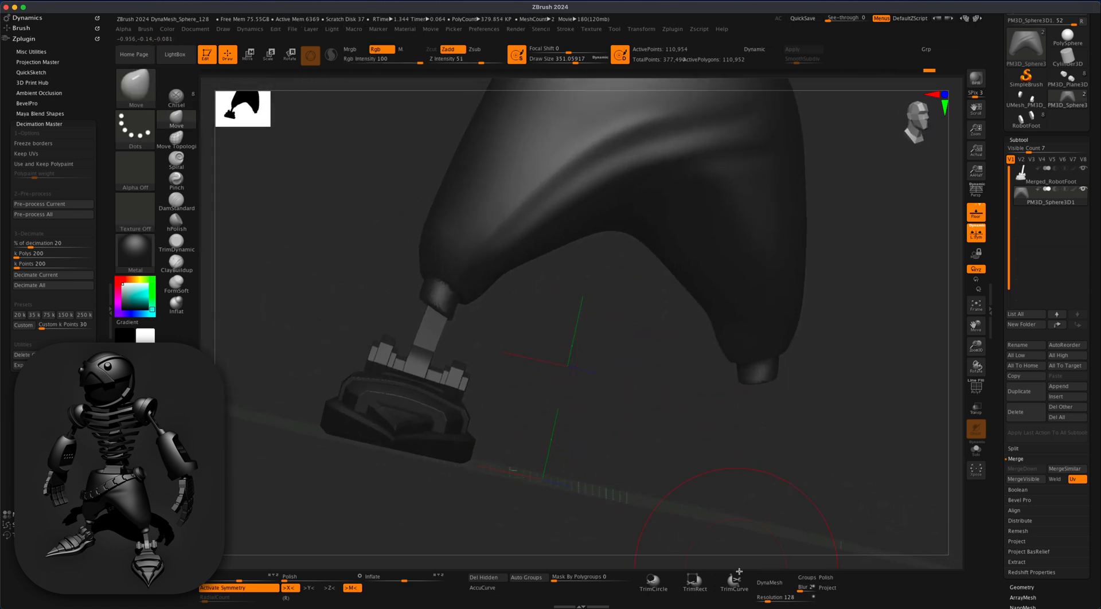
# - Remesh the trousers with DynaMesh at a resolution of 256
pyautogui.click(1017, 586)
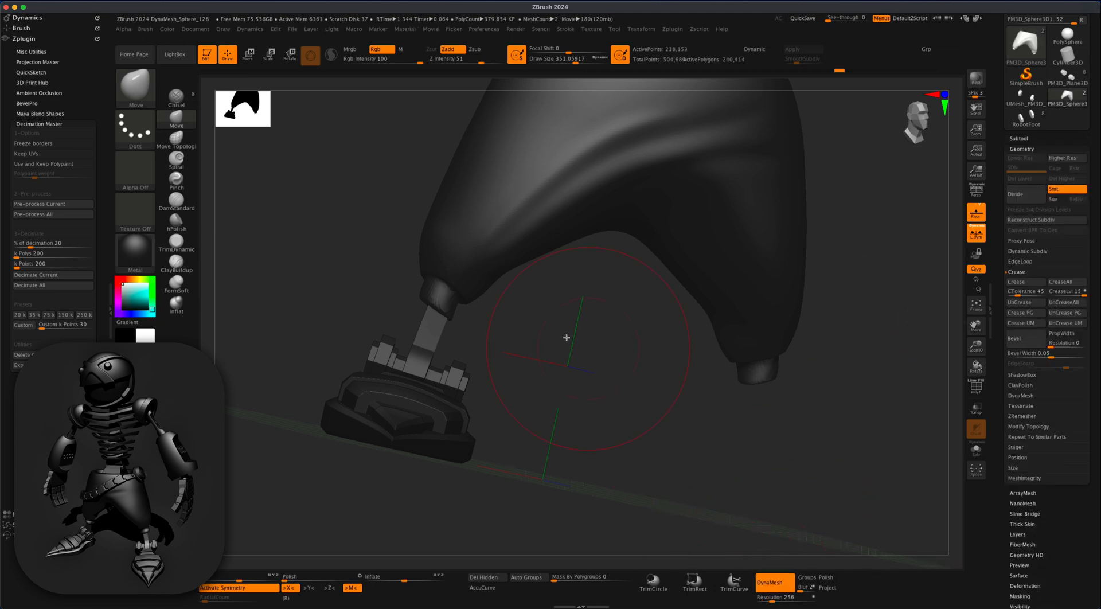
pyautogui.moveTo(558, 322); pyautogui.dragTo(631, 344)
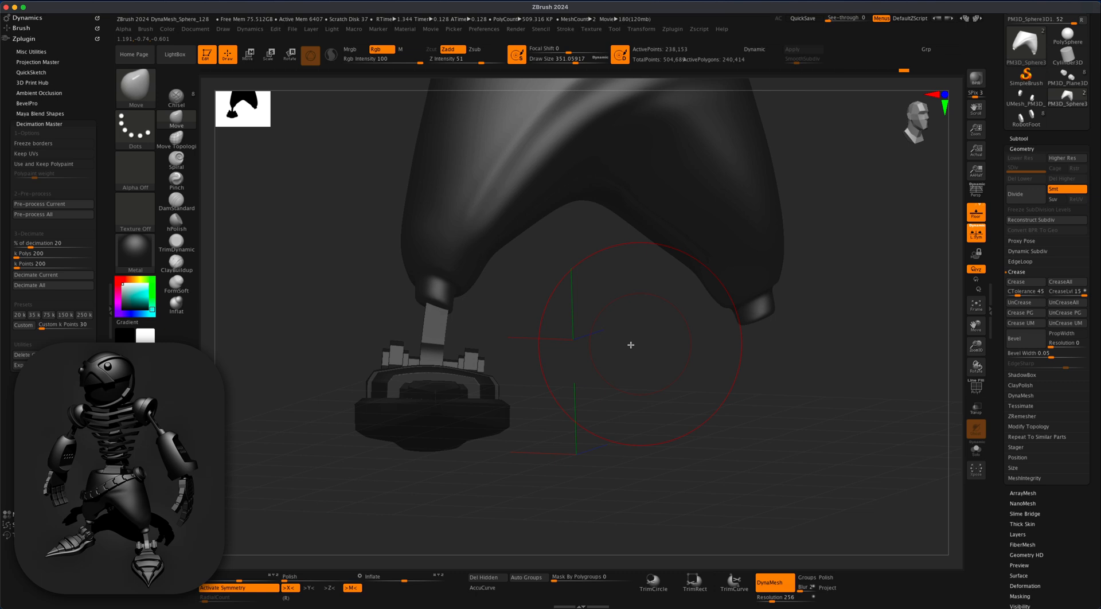
# - Inflate the trouser cuffs around the shins into rounder bulges with the Inflat brush, adjusting the brush size
pyautogui.keyDown('alt'); pyautogui.moveTo(258, 298); pyautogui.dragTo(297, 317); pyautogui.keyUp('alt')
pyautogui.press('b')
pyautogui.press('i')
pyautogui.press('n')
pyautogui.press('s')
pyautogui.click(298, 322)
pyautogui.press('s')
pyautogui.click(381, 326)
pyautogui.moveTo(567, 330)
pyautogui.mouseDown()
pyautogui.moveTo(434, 311)
pyautogui.moveTo(396, 331)
pyautogui.moveTo(442, 309)
pyautogui.moveTo(393, 314)
pyautogui.moveTo(430, 314)
pyautogui.moveTo(407, 367)
pyautogui.moveTo(561, 315)
pyautogui.moveTo(527, 334)
pyautogui.moveTo(446, 333)
pyautogui.moveTo(482, 366)
pyautogui.moveTo(573, 391)
pyautogui.moveTo(437, 366)
pyautogui.moveTo(519, 364)
pyautogui.mouseUp()
# - Switch back to the Move brush and remesh the trousers with DynaMesh
pyautogui.press('b')
pyautogui.press('m')
pyautogui.press('v')
pyautogui.keyDown('ctrl'); pyautogui.moveTo(576, 440); pyautogui.dragTo(649, 423); pyautogui.keyUp('ctrl')
# - Duplicate the robot foot subtool and mirror the copy to the opposite leg
pyautogui.click(1020, 138)
pyautogui.click(1049, 174)
pyautogui.keyDown('alt'); pyautogui.moveTo(271, 411); pyautogui.dragTo(250, 404); pyautogui.keyUp('alt')
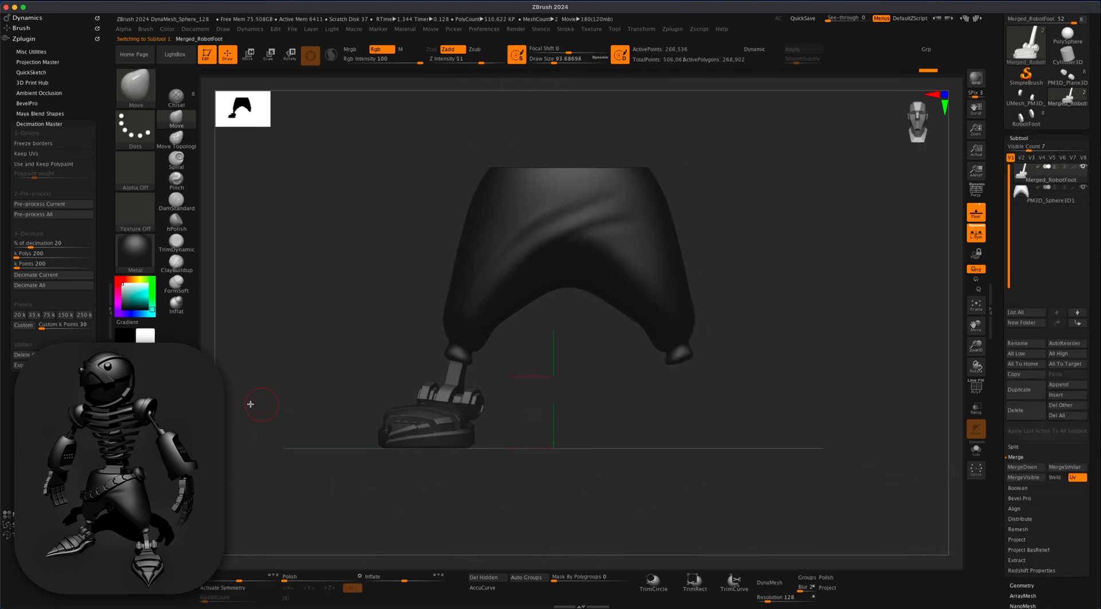
pyautogui.click(1027, 390)
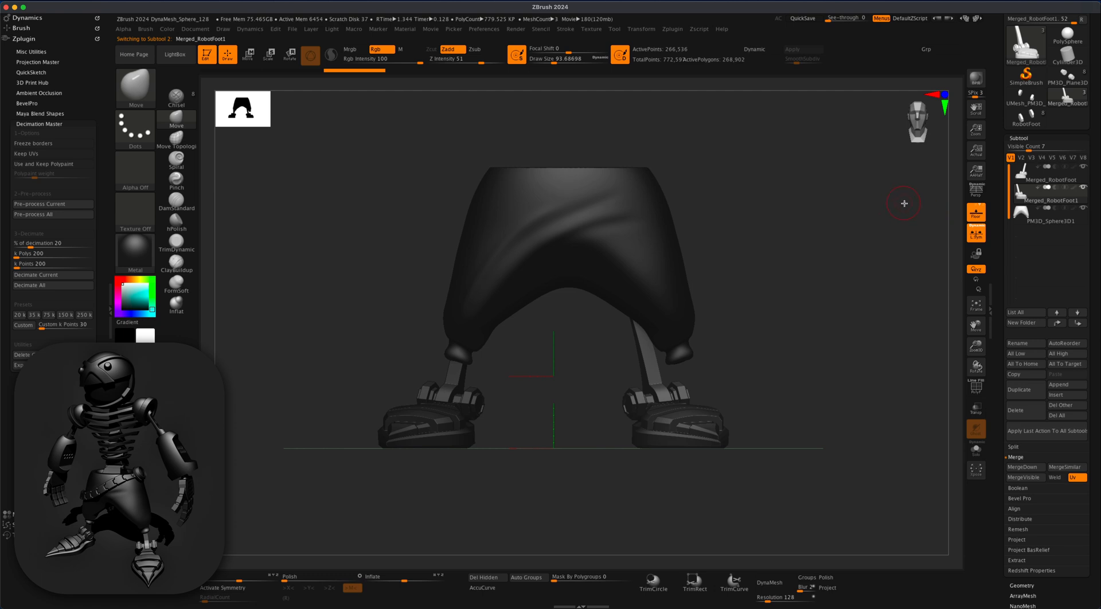
pyautogui.click(1025, 411)
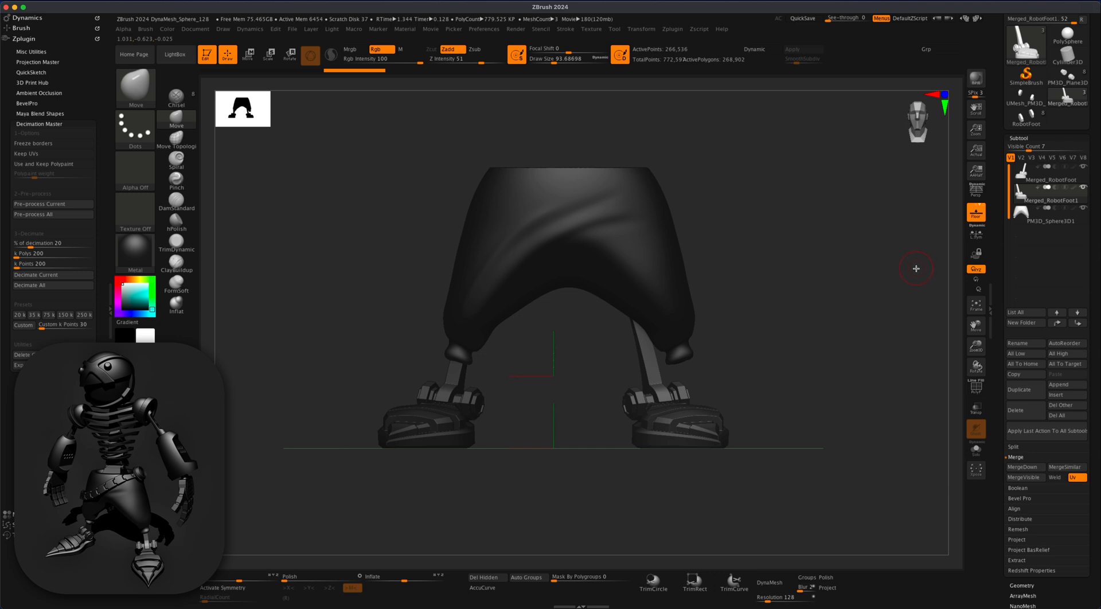
pyautogui.click(1081, 220)
# - Move the mirrored foot copy outward along X so its shin strut sits inside the second trouser cuff
pyautogui.click(1017, 198)
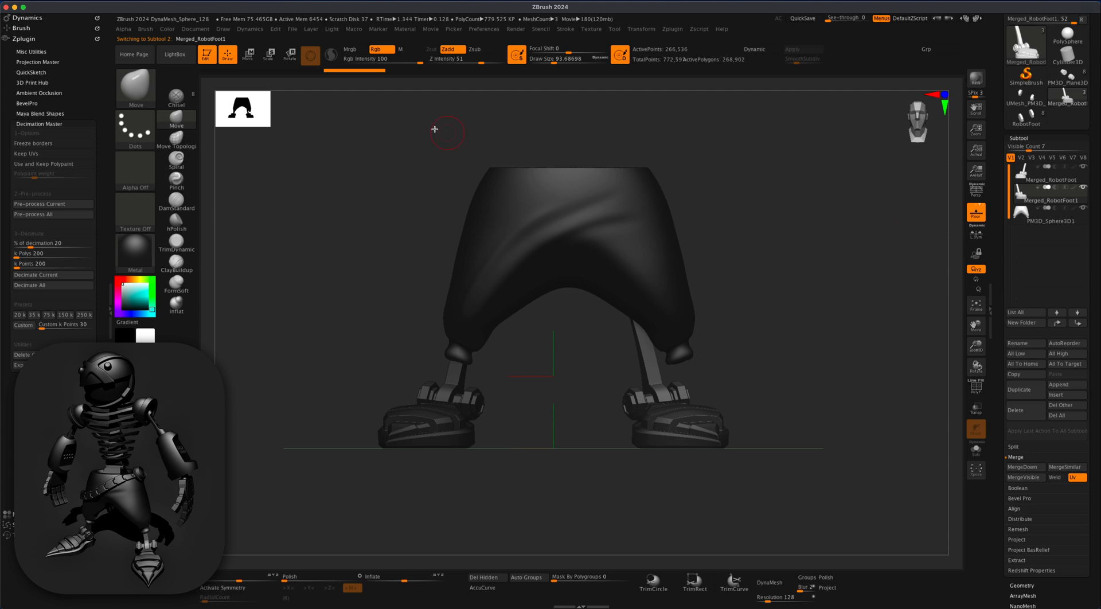
pyautogui.press('w')
pyautogui.click(460, 310)
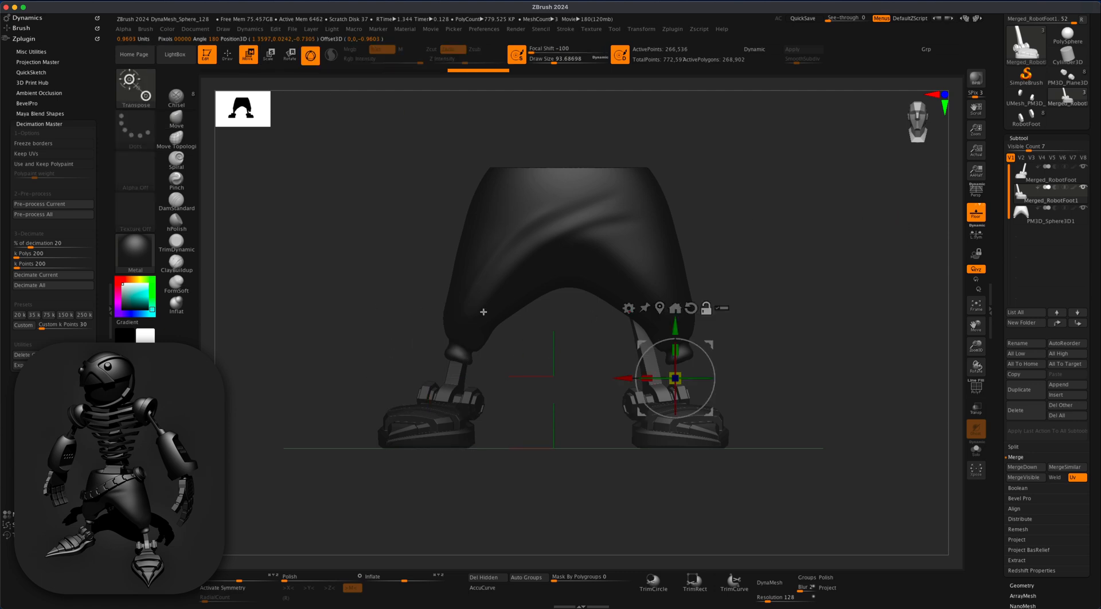
pyautogui.moveTo(625, 388); pyautogui.dragTo(658, 388)
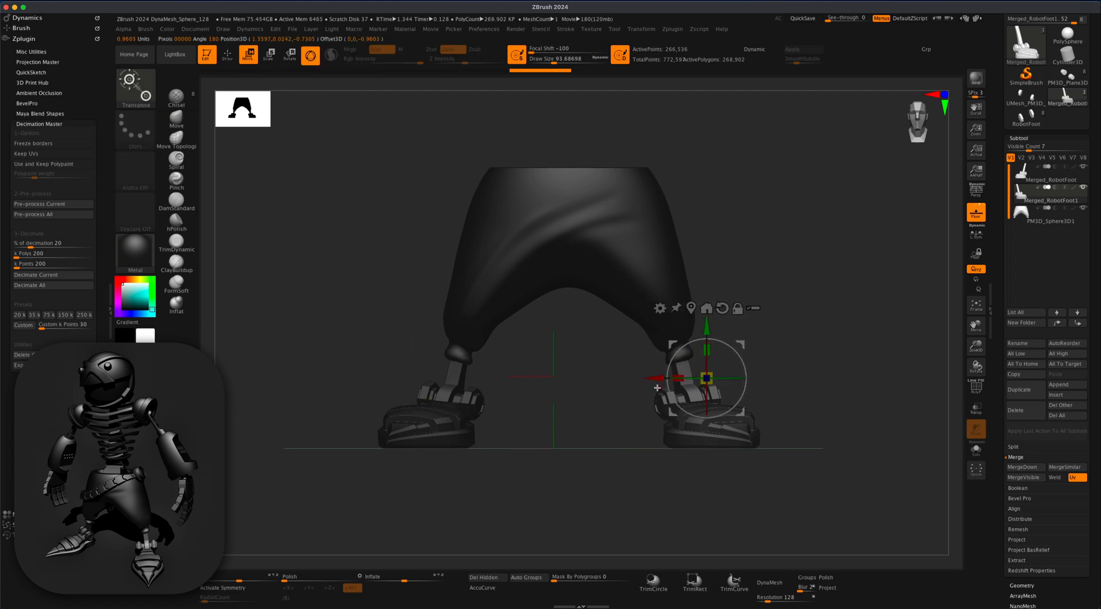
pyautogui.moveTo(797, 350)
pyautogui.mouseDown()
pyautogui.moveTo(838, 367)
pyautogui.moveTo(794, 376)
pyautogui.mouseUp()
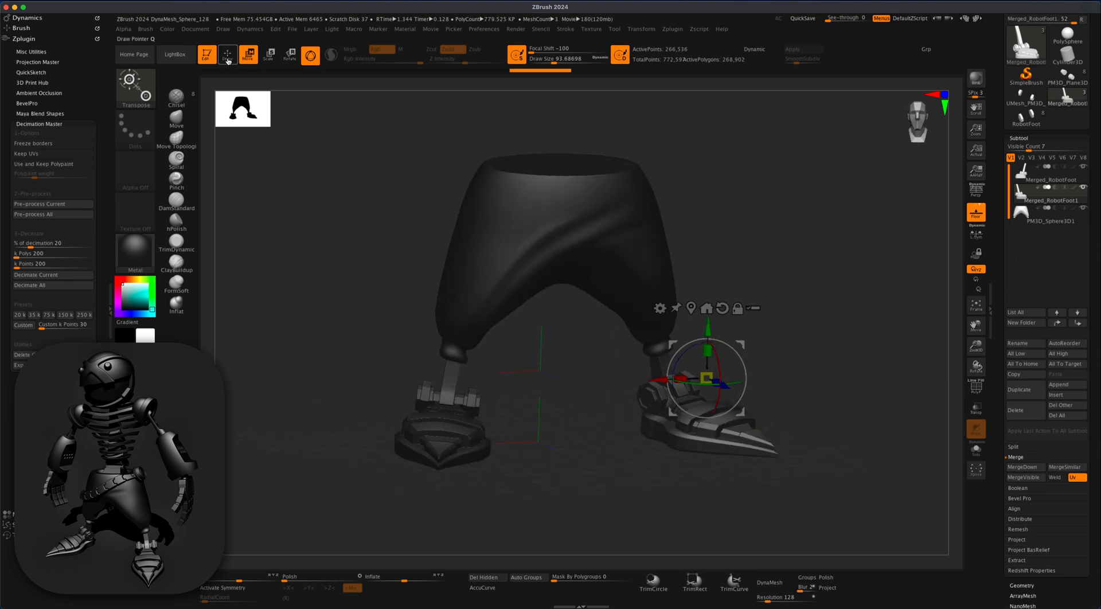
# - Try to centre the trousers on the world origin with the gizmo
pyautogui.click(227, 57)
pyautogui.moveTo(734, 281)
pyautogui.mouseDown()
pyautogui.moveTo(762, 309)
pyautogui.moveTo(801, 308)
pyautogui.moveTo(747, 316)
pyautogui.mouseUp()
pyautogui.keyDown('alt'); pyautogui.click(639, 293); pyautogui.keyUp('alt')
pyautogui.click(248, 56)
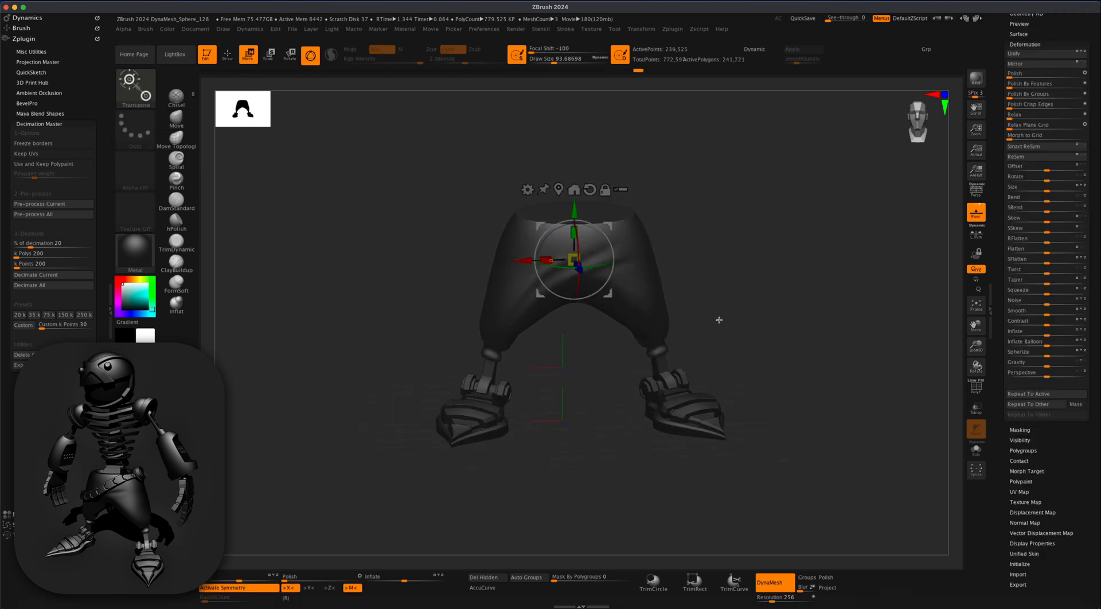
pyautogui.click(573, 190)
pyautogui.keyDown('shift'); pyautogui.moveTo(670, 250); pyautogui.dragTo(676, 254); pyautogui.keyUp('shift')
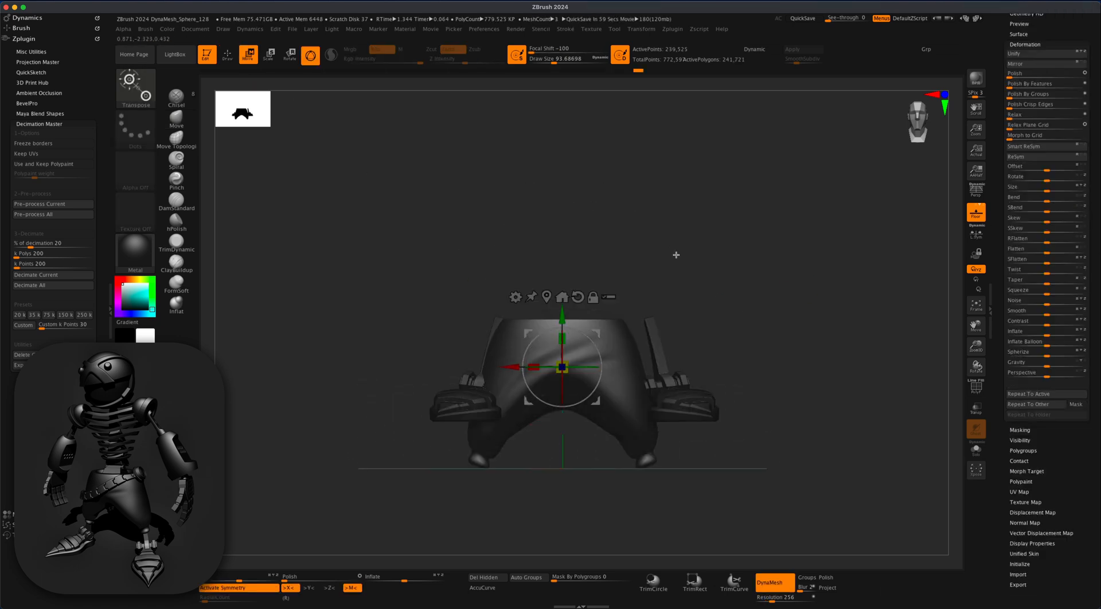
pyautogui.hotkey('ctrl', 'z')
pyautogui.moveTo(746, 254); pyautogui.dragTo(768, 260)
# - Merge the two robot feet into one subtool and centre the pair on the symmetry axis with the gizmo
pyautogui.click(1019, 167)
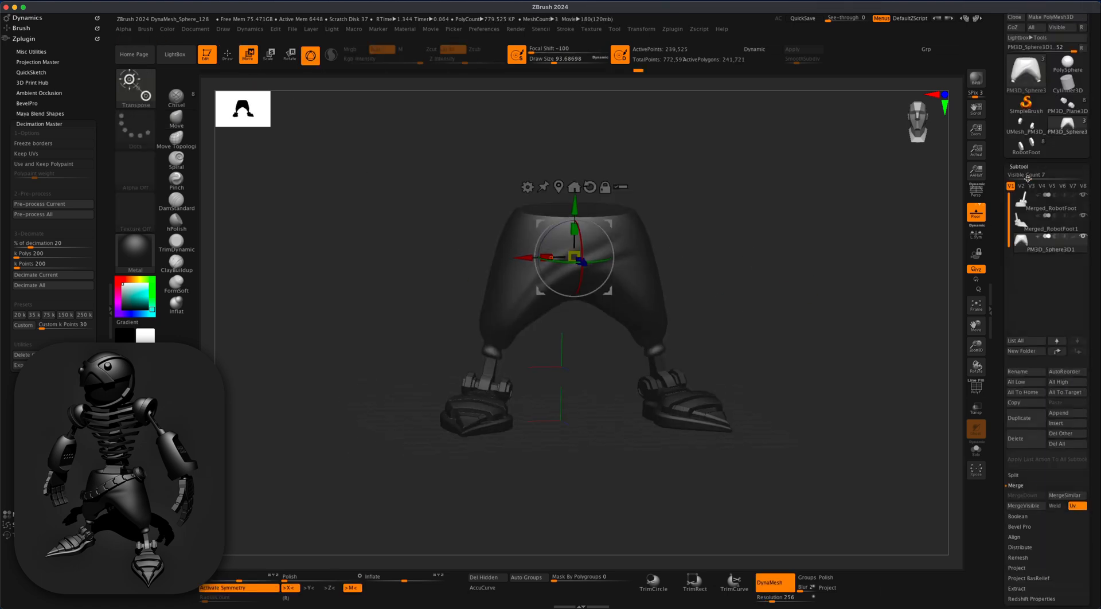
pyautogui.click(1082, 203)
pyautogui.click(1027, 496)
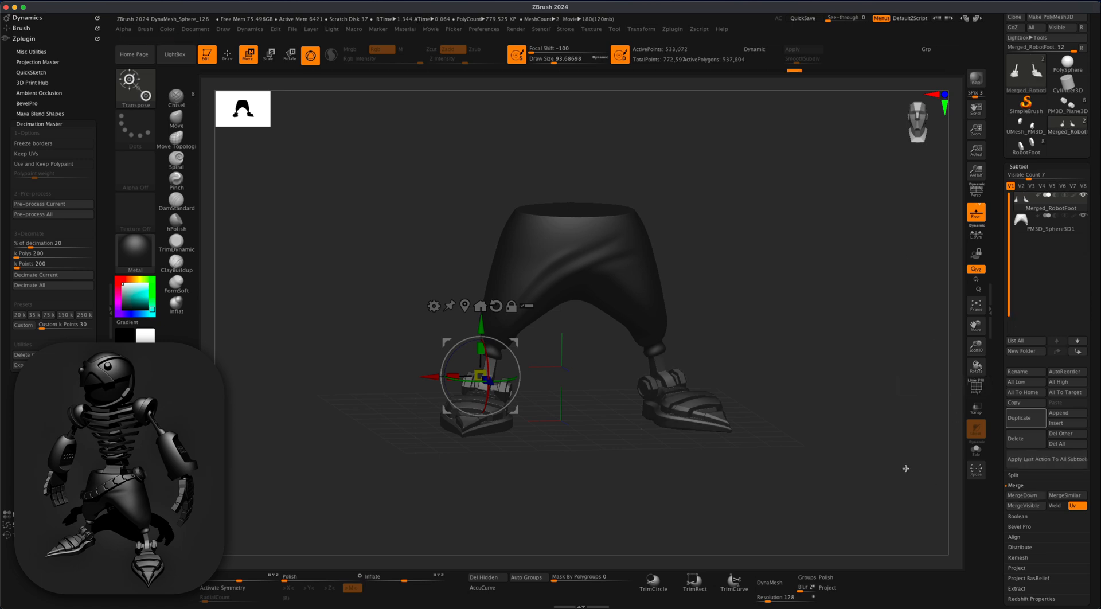
pyautogui.click(497, 306)
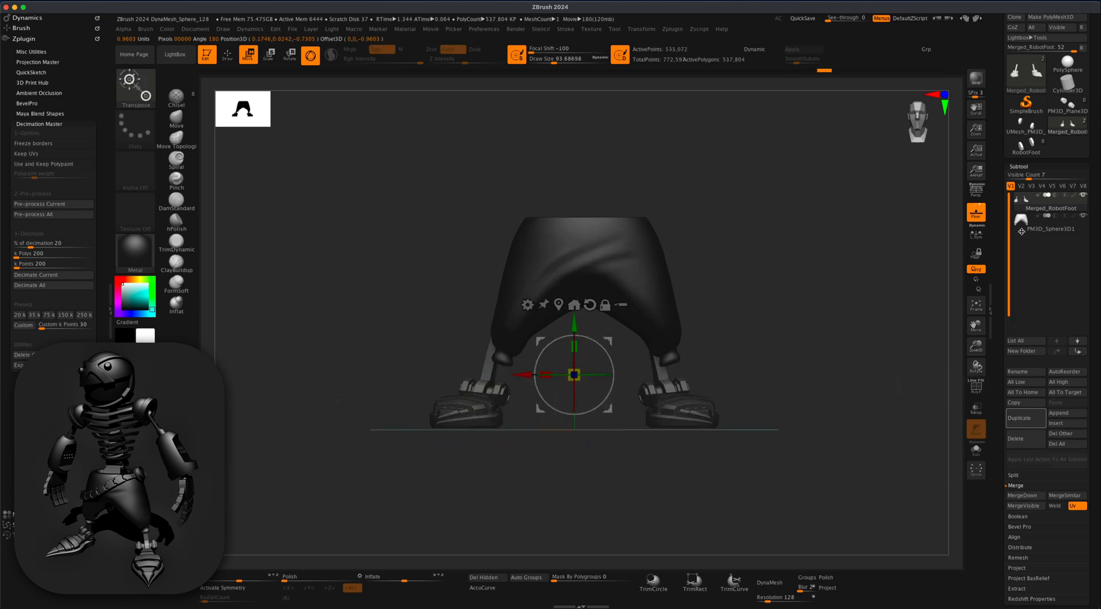
# - Centre the trousers on the symmetry axis and raise them so both cuffs sit over the shins
pyautogui.click(1051, 226)
pyautogui.click(586, 195)
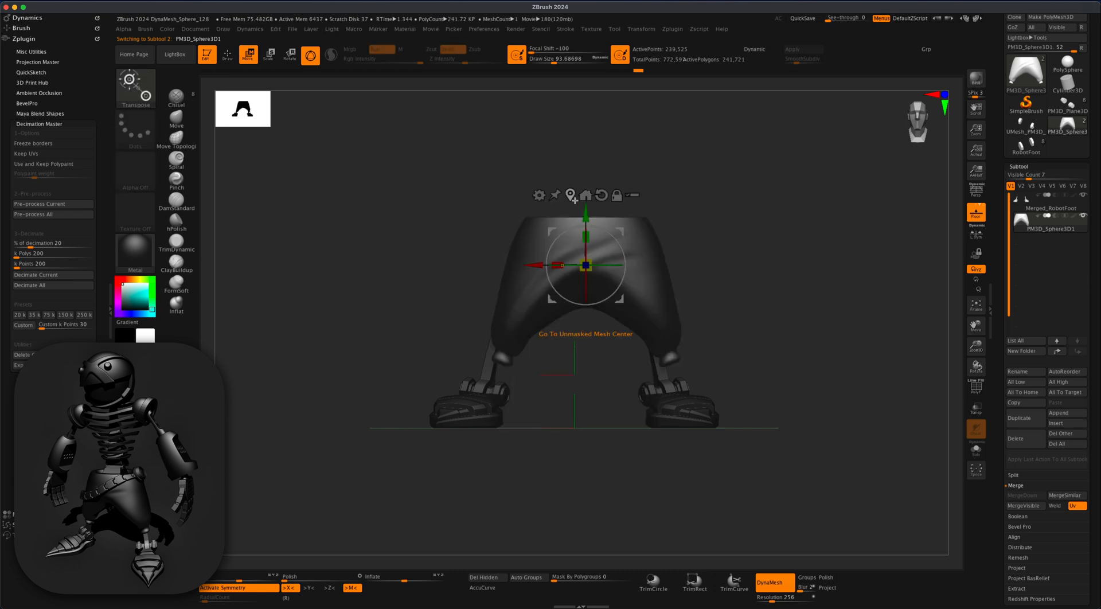
pyautogui.click(612, 221)
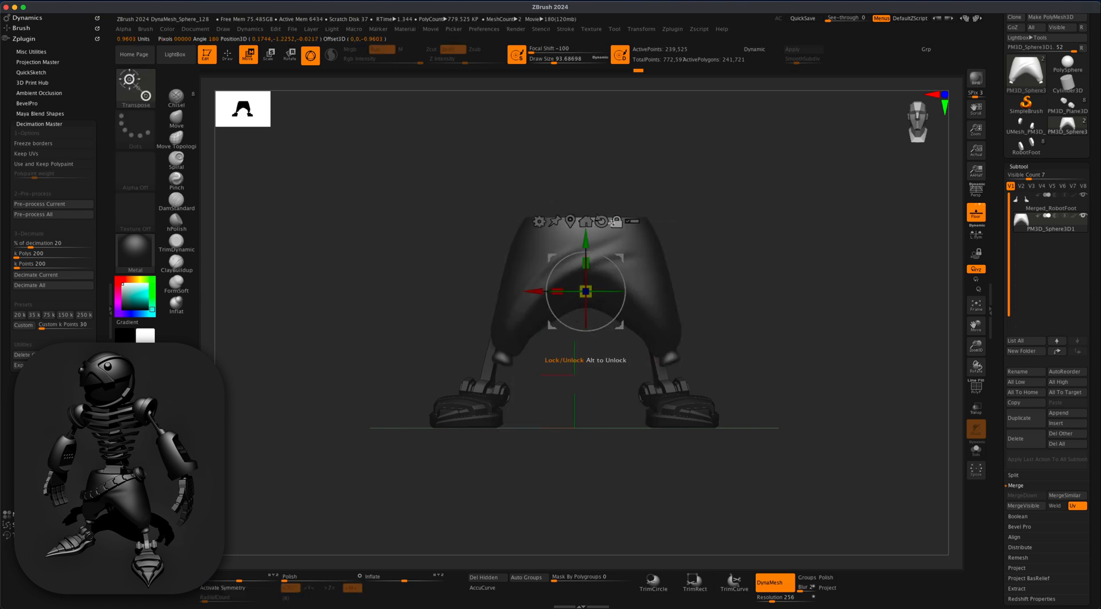
pyautogui.click(574, 220)
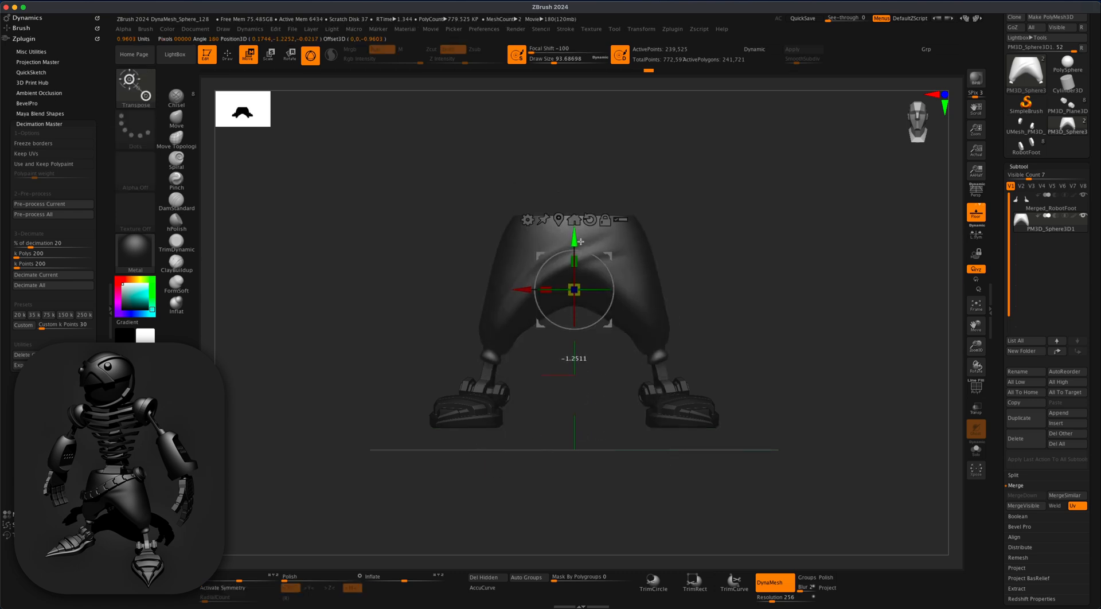
pyautogui.moveTo(581, 242)
pyautogui.mouseDown()
pyautogui.moveTo(809, 304)
pyautogui.moveTo(585, 273)
pyautogui.moveTo(872, 278)
pyautogui.moveTo(821, 312)
pyautogui.moveTo(759, 316)
pyautogui.moveTo(796, 310)
pyautogui.moveTo(779, 297)
pyautogui.moveTo(769, 319)
pyautogui.moveTo(796, 283)
pyautogui.moveTo(730, 275)
pyautogui.moveTo(666, 226)
pyautogui.moveTo(737, 332)
pyautogui.moveTo(755, 337)
pyautogui.moveTo(828, 297)
pyautogui.moveTo(850, 304)
pyautogui.moveTo(831, 292)
pyautogui.mouseUp()
# - Turn on perspective and make a BPR render of the trousers and feet
pyautogui.press('p')
pyautogui.hotkey('shift', 'r')
pyautogui.click(229, 56)
pyautogui.hotkey('shift', 'r')
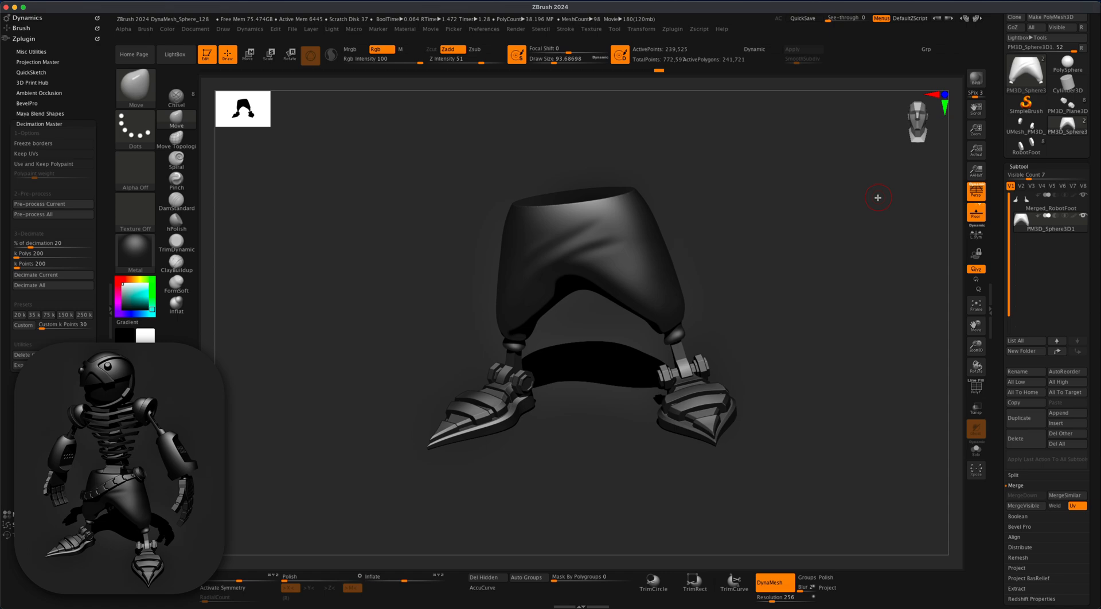
# - Draw a closed belt curve diagonally around the hips of the trousers with the IMM Curve brush
pyautogui.click(135, 86)
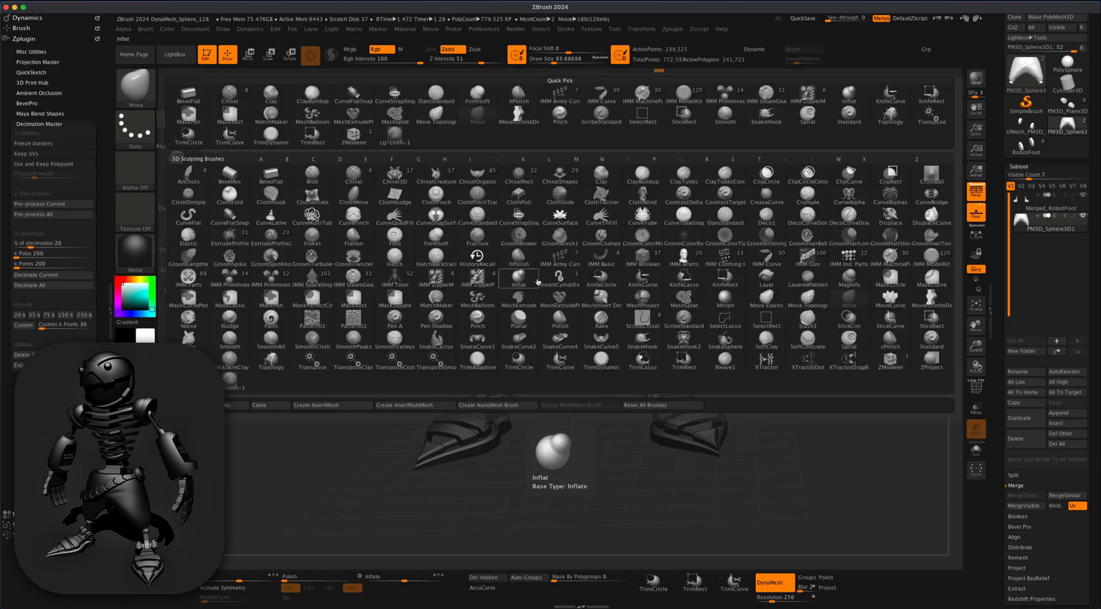
pyautogui.click(763, 260)
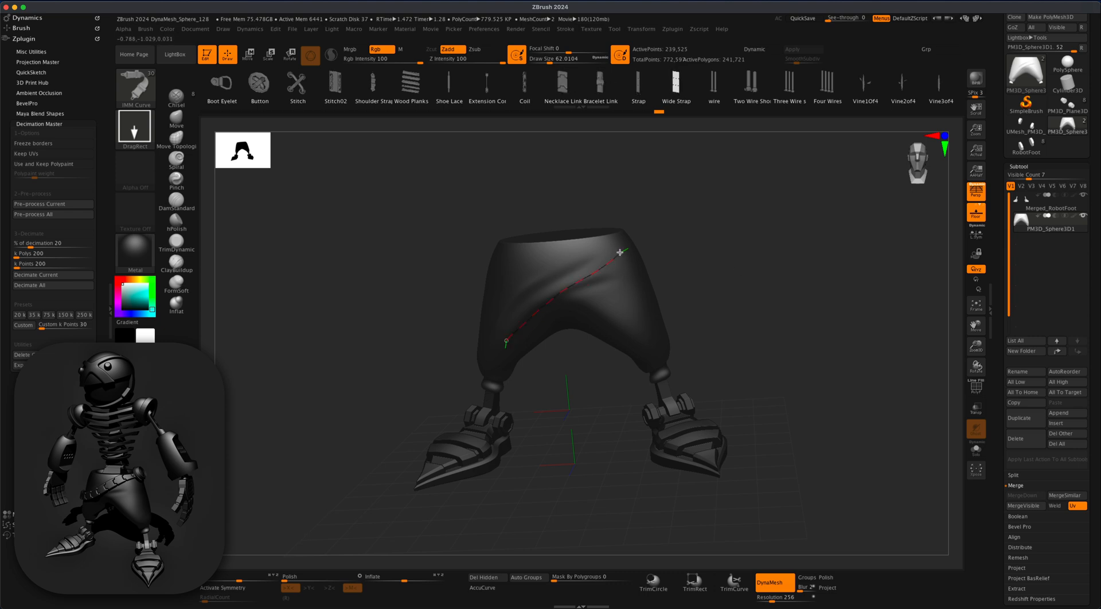
pyautogui.moveTo(620, 252); pyautogui.dragTo(631, 249)
pyautogui.hotkey('ctrl', 'z')
pyautogui.keyDown('alt'); pyautogui.moveTo(763, 282); pyautogui.dragTo(769, 278); pyautogui.keyUp('alt')
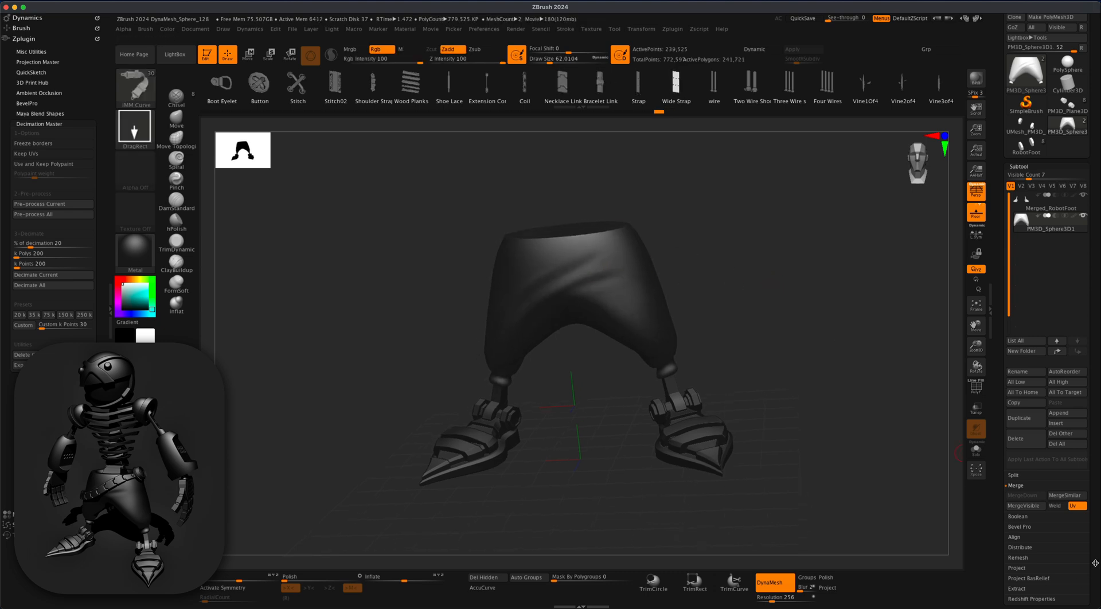
pyautogui.moveTo(1095, 563); pyautogui.dragTo(1095, 448)
pyautogui.click(1035, 498)
pyautogui.keyDown('alt'); pyautogui.moveTo(836, 373); pyautogui.dragTo(834, 384); pyautogui.keyUp('alt')
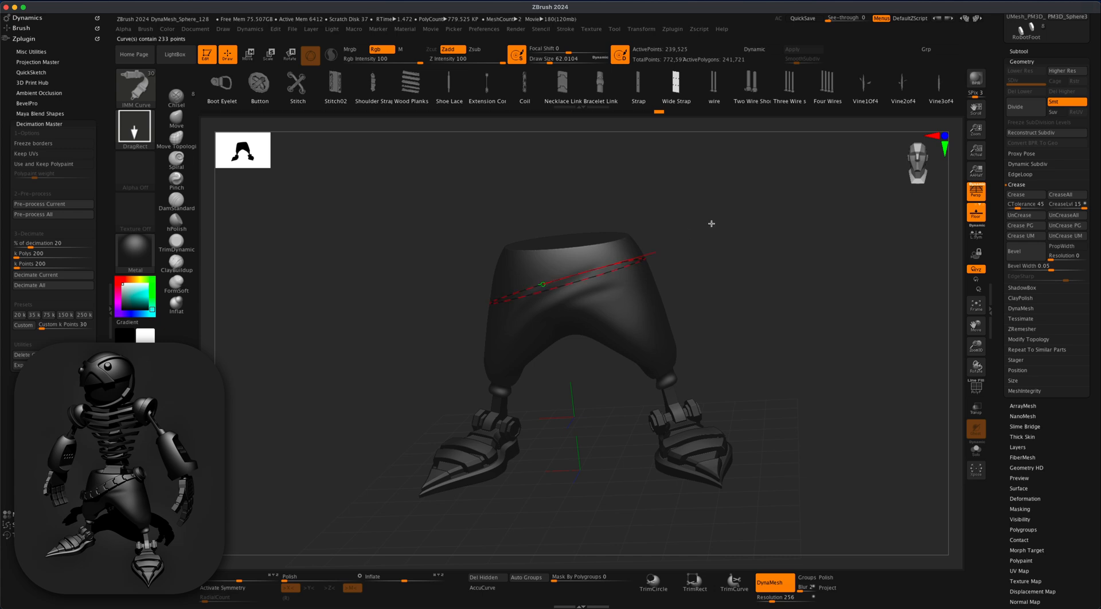
pyautogui.moveTo(718, 266); pyautogui.dragTo(805, 316)
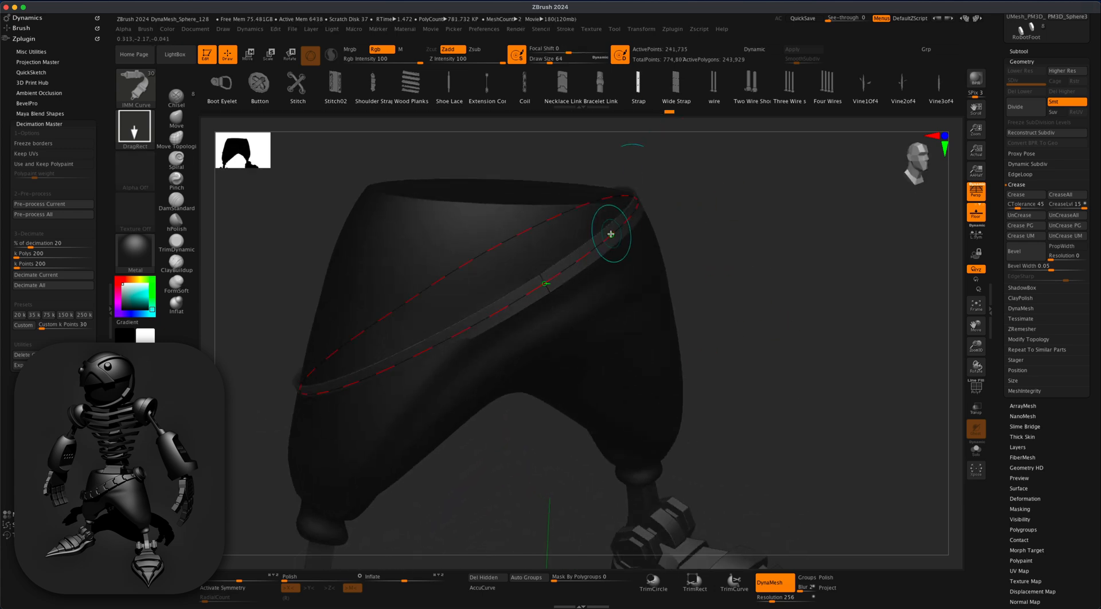
# - Turn the belt curve into Necklace Link pieces at a draw size of about 158 and fit the belt around the hips
pyautogui.click(544, 284)
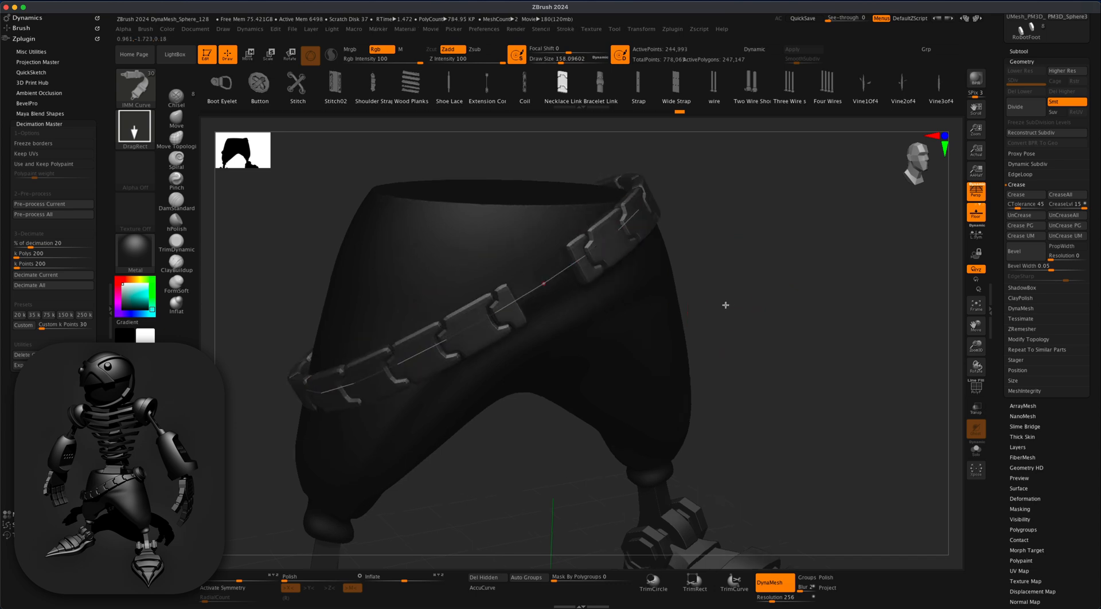
pyautogui.moveTo(725, 305)
pyautogui.mouseDown()
pyautogui.moveTo(648, 270)
pyautogui.moveTo(745, 293)
pyautogui.mouseUp()
pyautogui.moveTo(543, 282)
pyautogui.mouseDown()
pyautogui.moveTo(786, 321)
pyautogui.moveTo(533, 292)
pyautogui.mouseUp()
pyautogui.moveTo(588, 269); pyautogui.dragTo(683, 338)
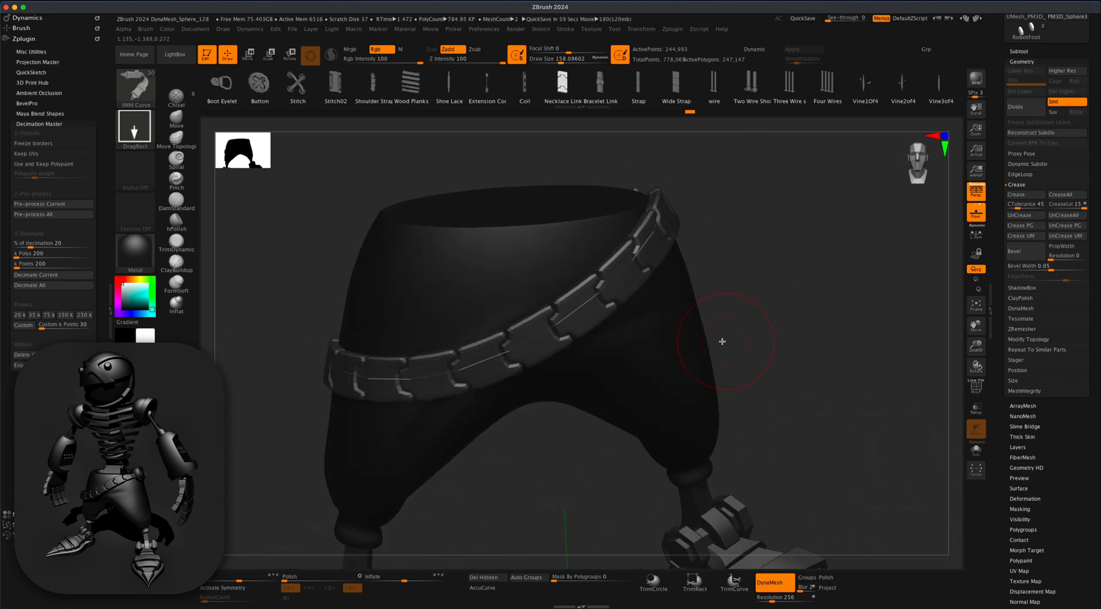
pyautogui.moveTo(750, 355)
pyautogui.mouseDown()
pyautogui.moveTo(811, 369)
pyautogui.moveTo(732, 356)
pyautogui.moveTo(758, 343)
pyautogui.moveTo(796, 371)
pyautogui.mouseUp()
pyautogui.click(176, 119)
pyautogui.moveTo(462, 330)
pyautogui.mouseDown()
pyautogui.moveTo(401, 396)
pyautogui.moveTo(622, 418)
pyautogui.moveTo(652, 386)
pyautogui.moveTo(393, 276)
pyautogui.moveTo(362, 228)
pyautogui.moveTo(388, 230)
pyautogui.moveTo(635, 152)
pyautogui.moveTo(794, 359)
pyautogui.moveTo(740, 376)
pyautogui.moveTo(727, 350)
pyautogui.mouseUp()
# - Insert a RecessedDial part from the IMM MachineParts brush over the gap in the belt at the hip
pyautogui.press('b')
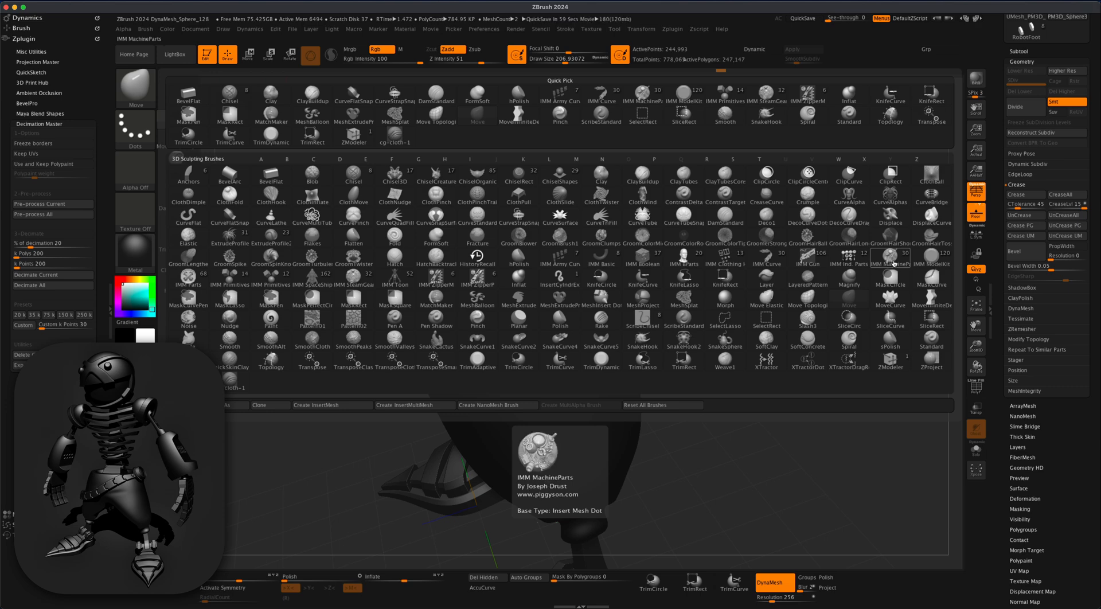
pyautogui.click(349, 281)
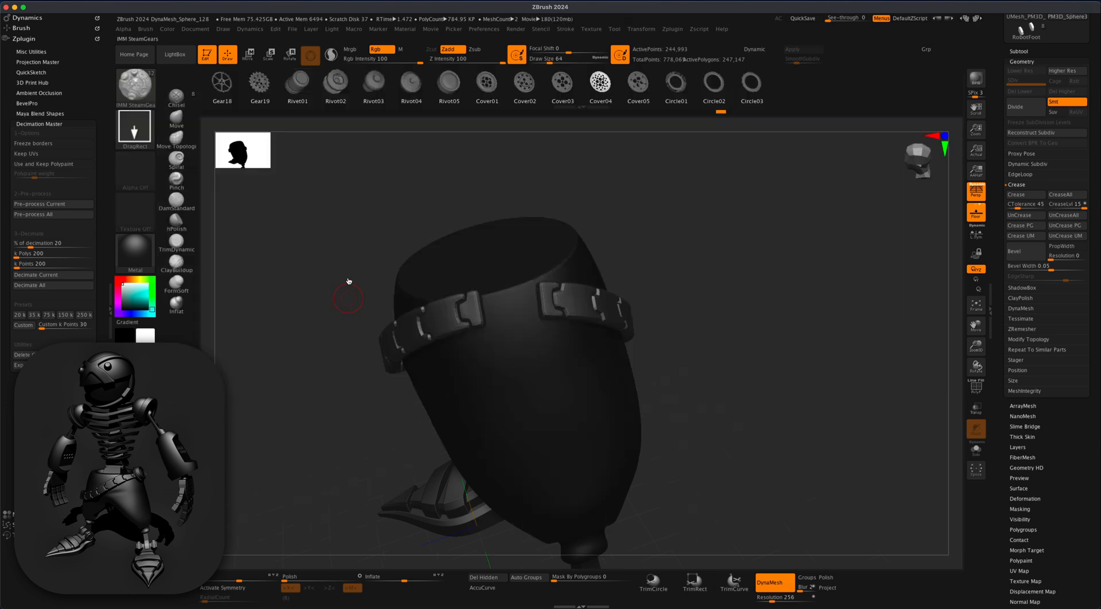
pyautogui.press('b')
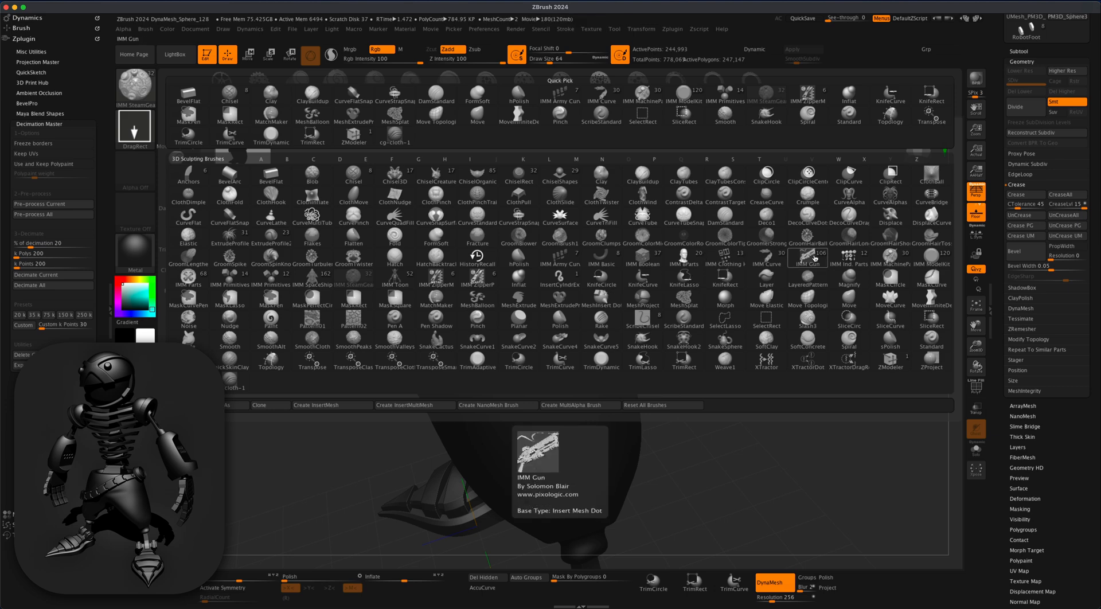
pyautogui.click(890, 259)
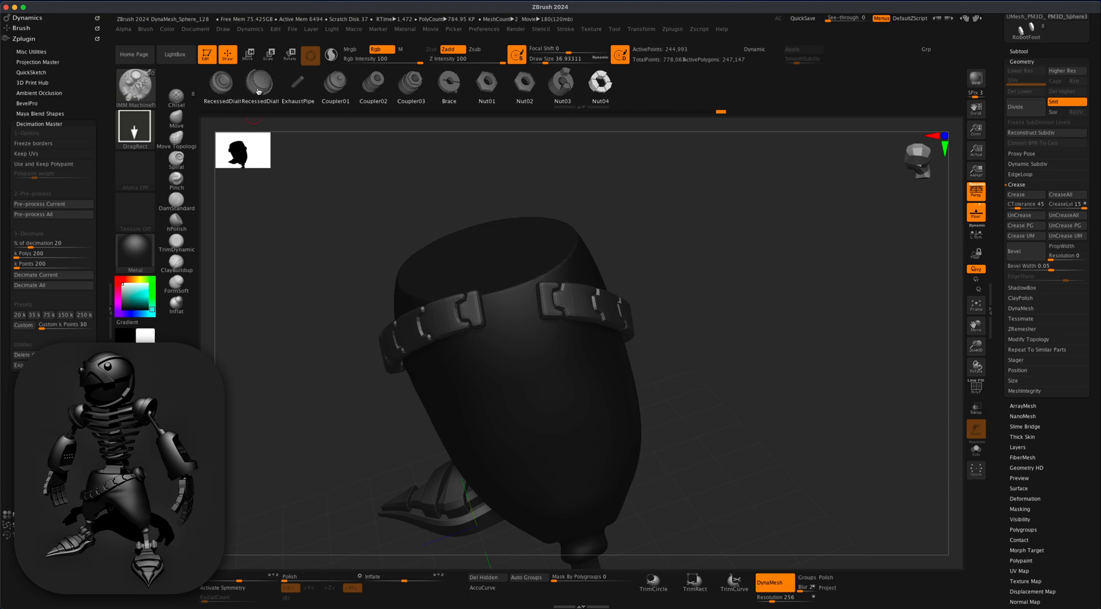
pyautogui.moveTo(519, 329); pyautogui.dragTo(518, 349)
pyautogui.moveTo(677, 322)
pyautogui.mouseDown()
pyautogui.moveTo(703, 307)
pyautogui.moveTo(644, 327)
pyautogui.moveTo(701, 310)
pyautogui.moveTo(691, 309)
pyautogui.mouseUp()
pyautogui.keyDown('alt'); pyautogui.moveTo(803, 356); pyautogui.dragTo(860, 284); pyautogui.keyUp('alt')
# - Split the inserted dial off the trousers into its own subtool and subdivide it
pyautogui.moveTo(1093, 221); pyautogui.dragTo(1093, 410)
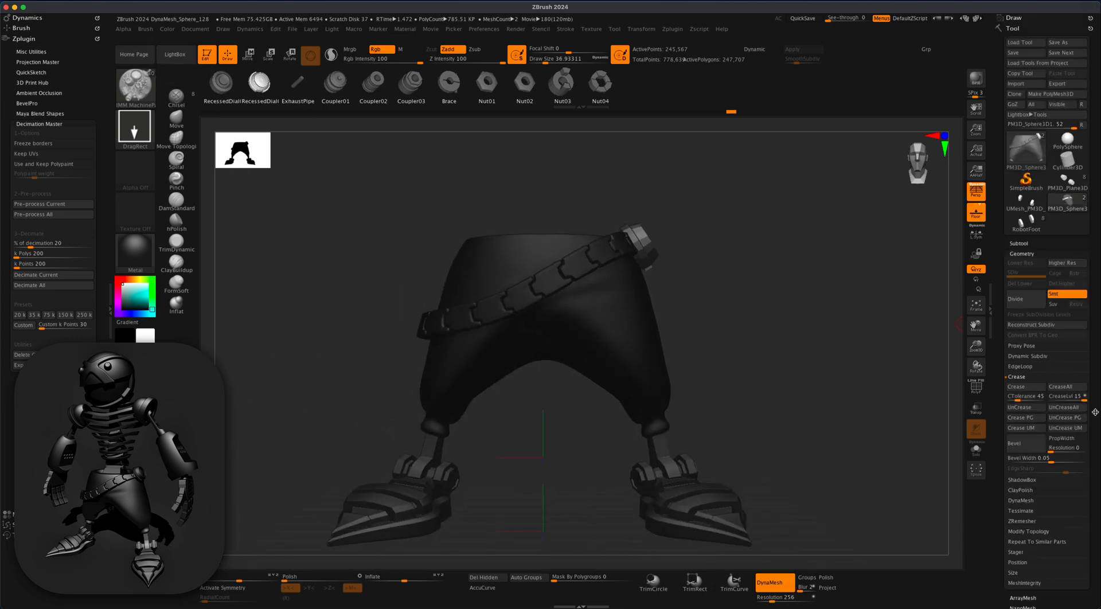
pyautogui.click(1024, 244)
pyautogui.moveTo(877, 332); pyautogui.dragTo(809, 353)
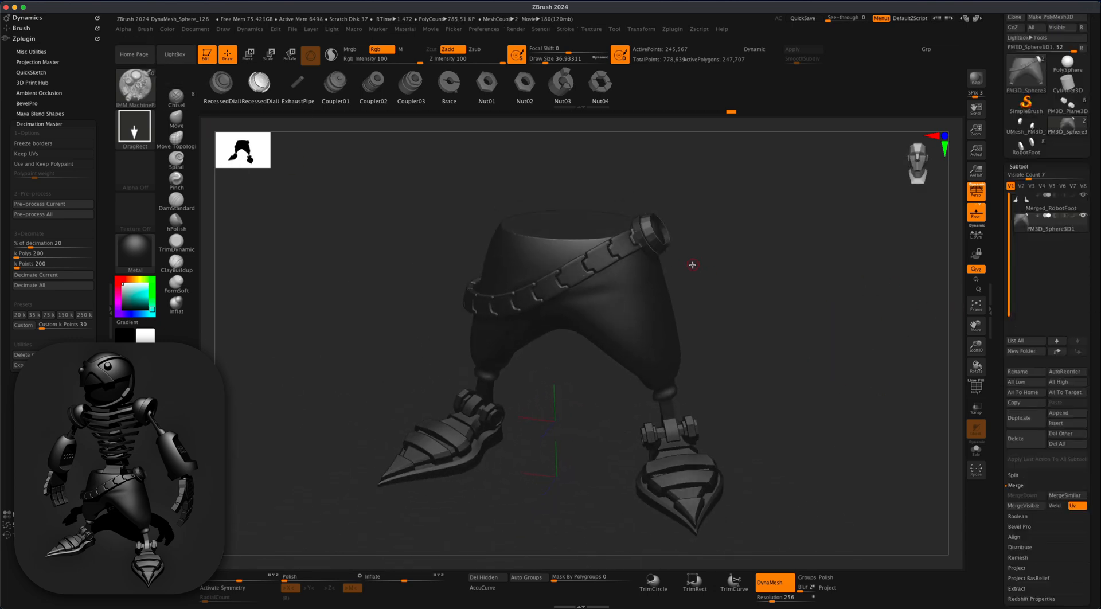
pyautogui.click(1015, 516)
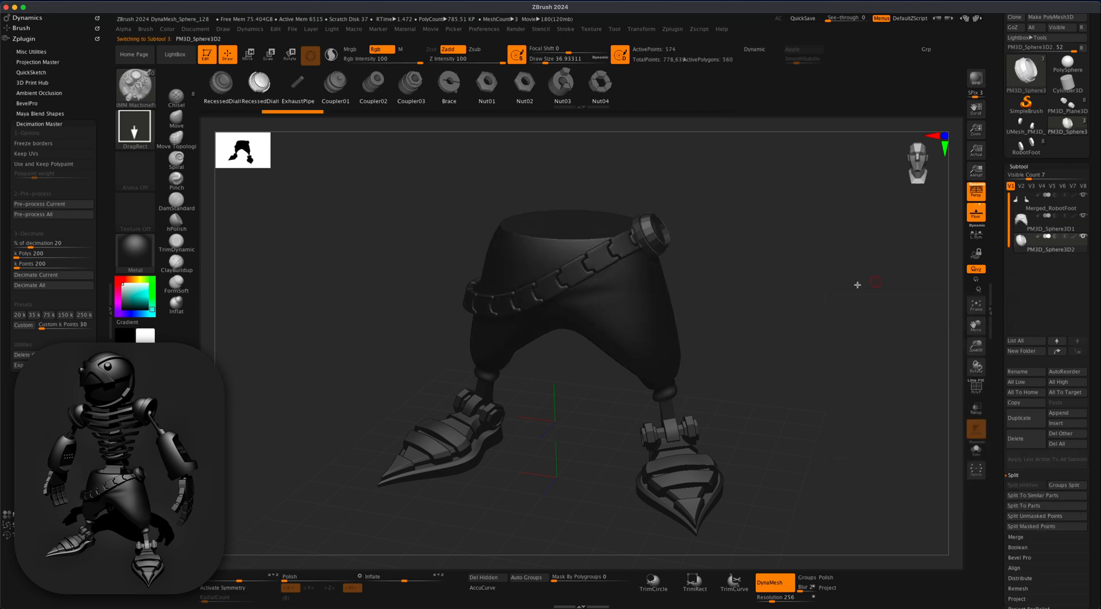
pyautogui.moveTo(851, 286); pyautogui.dragTo(828, 327)
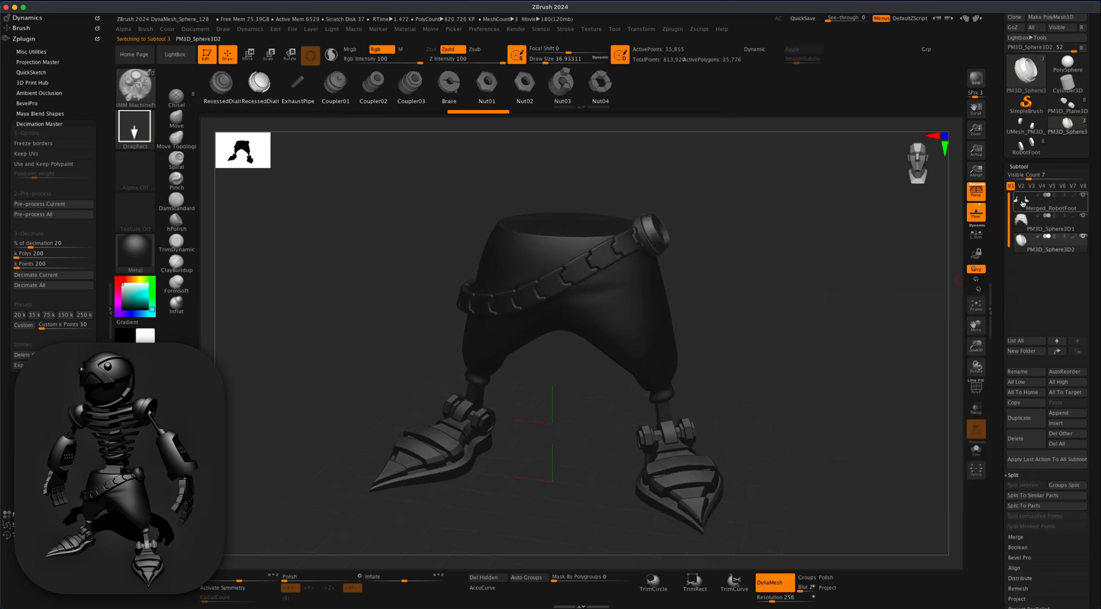
# - Select the trousers subtool and check the legs, belt and dial with a BPR render and from several angles
pyautogui.click(1022, 204)
pyautogui.moveTo(853, 364); pyautogui.dragTo(488, 396)
pyautogui.click(1023, 222)
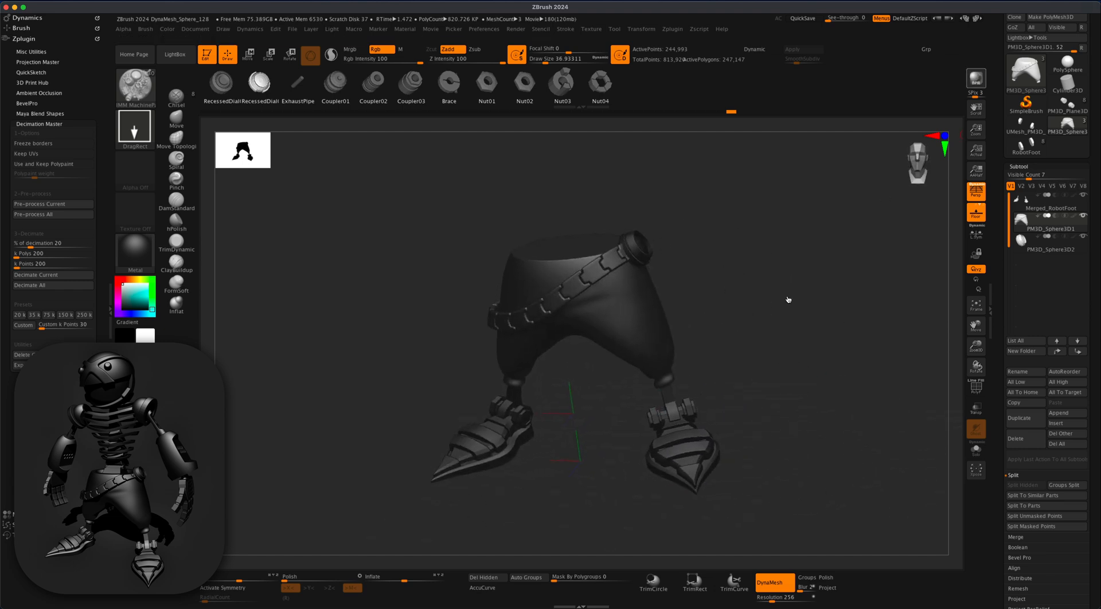
pyautogui.hotkey('shift', 'r')
pyautogui.moveTo(790, 328); pyautogui.dragTo(968, 378)
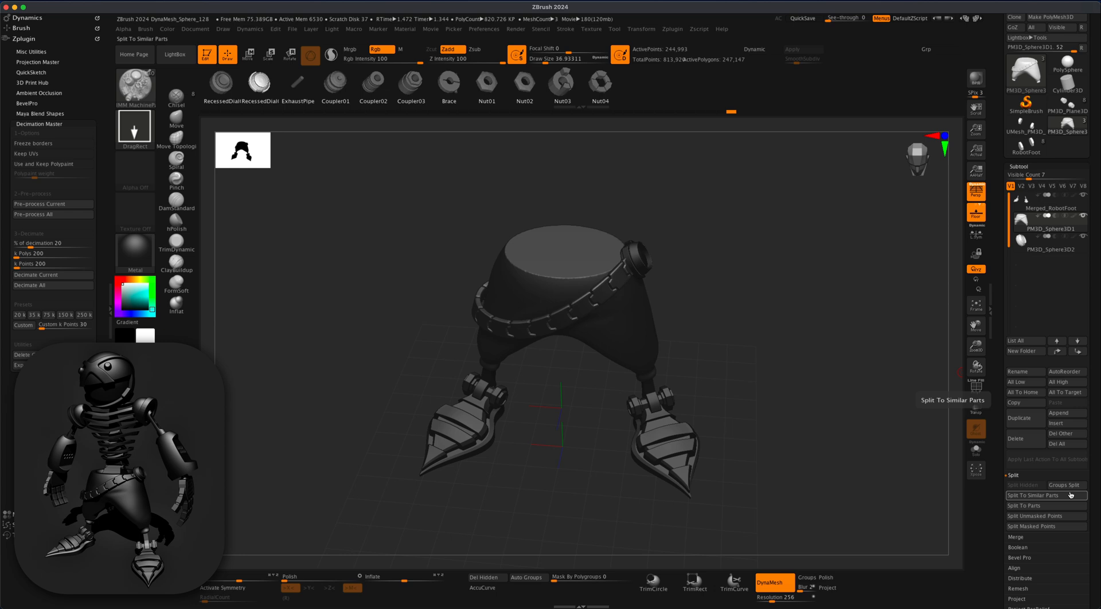
pyautogui.moveTo(815, 407)
pyautogui.mouseDown()
pyautogui.moveTo(747, 361)
pyautogui.moveTo(742, 344)
pyautogui.mouseUp()
# - Turn off perspective and trim the waist of the trousers with a knife cut in front view
pyautogui.click(976, 192)
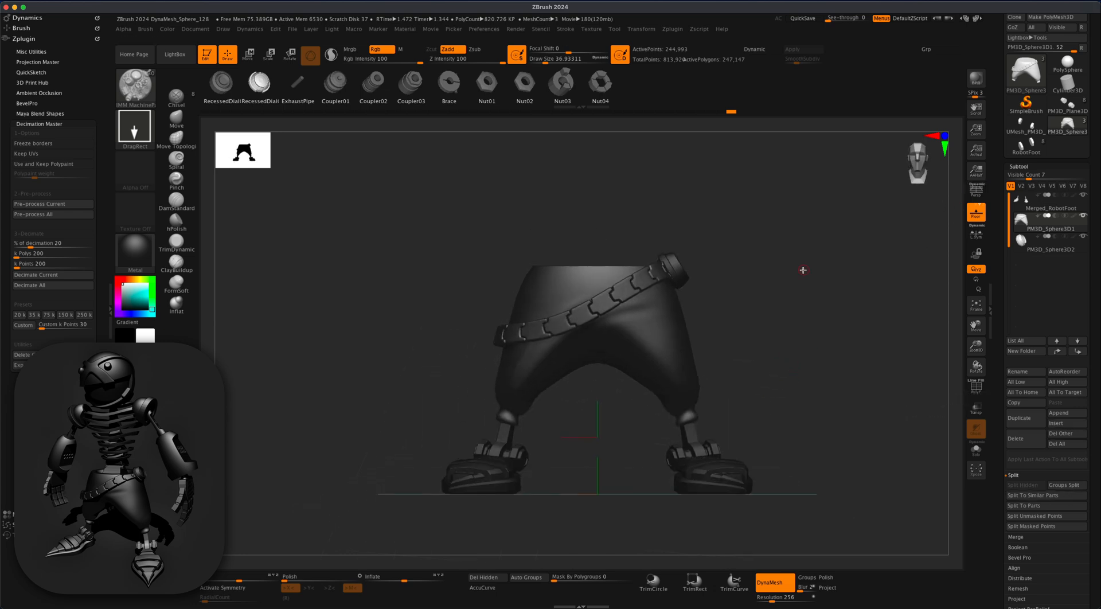
pyautogui.moveTo(840, 302)
pyautogui.keyDown('ctrl'); pyautogui.keyDown('shift'); pyautogui.mouseDown()
pyautogui.moveTo(339, 282)
pyautogui.moveTo(819, 273)
pyautogui.moveTo(818, 262)
pyautogui.moveTo(799, 394)
pyautogui.moveTo(814, 427)
pyautogui.mouseUp(); pyautogui.keyUp('shift'); pyautogui.keyUp('ctrl')
# - Append a sphere subtool, move it below the trousers in the subtool list and set it to subtract
pyautogui.click(1057, 423)
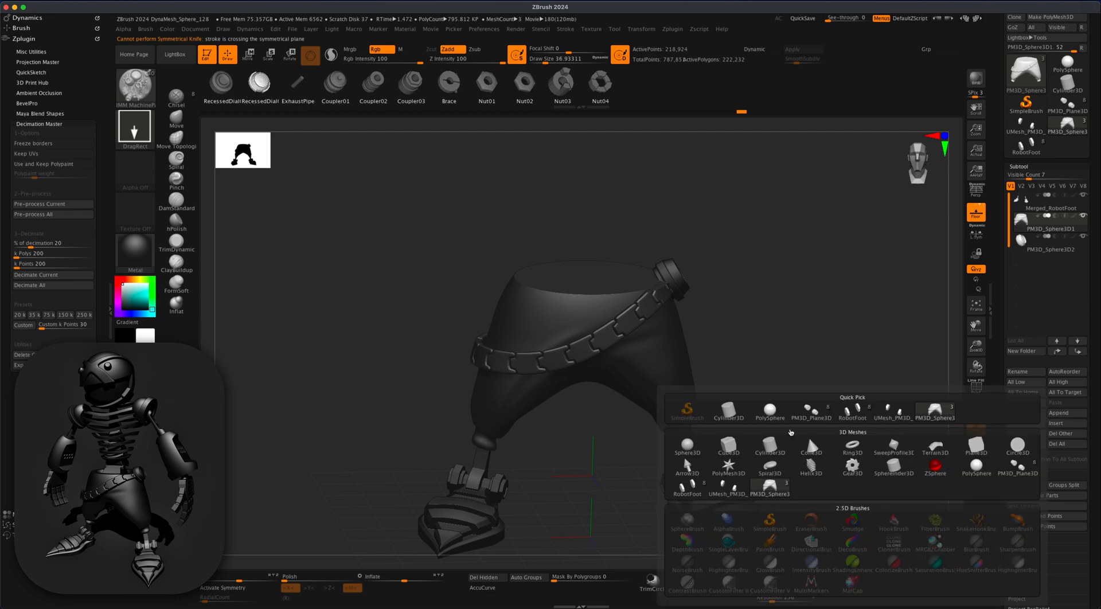
pyautogui.click(691, 443)
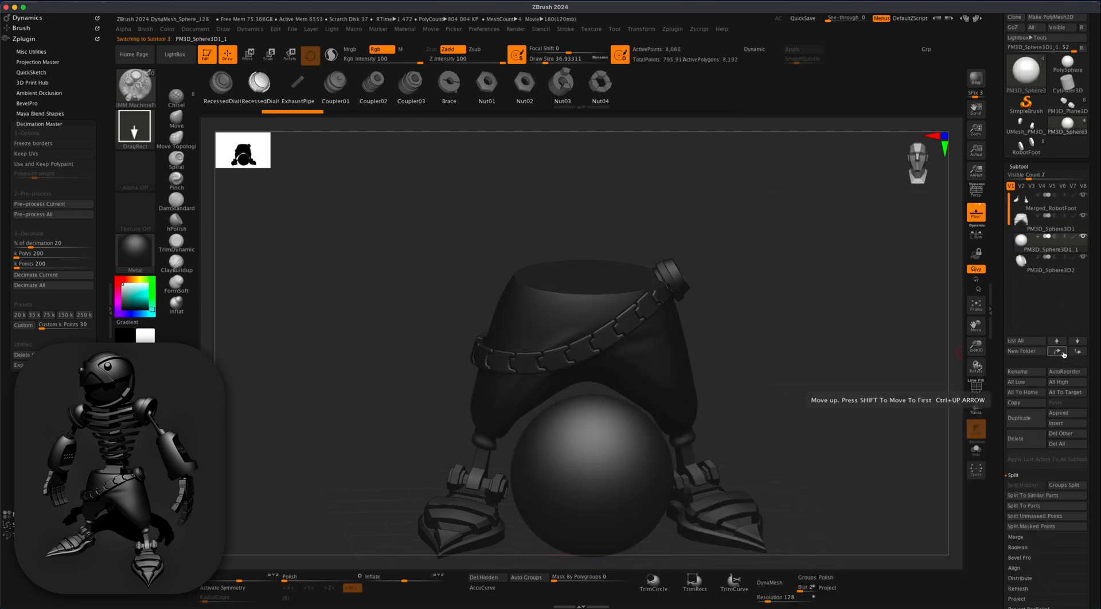
pyautogui.press('Down')
pyautogui.click(1039, 276)
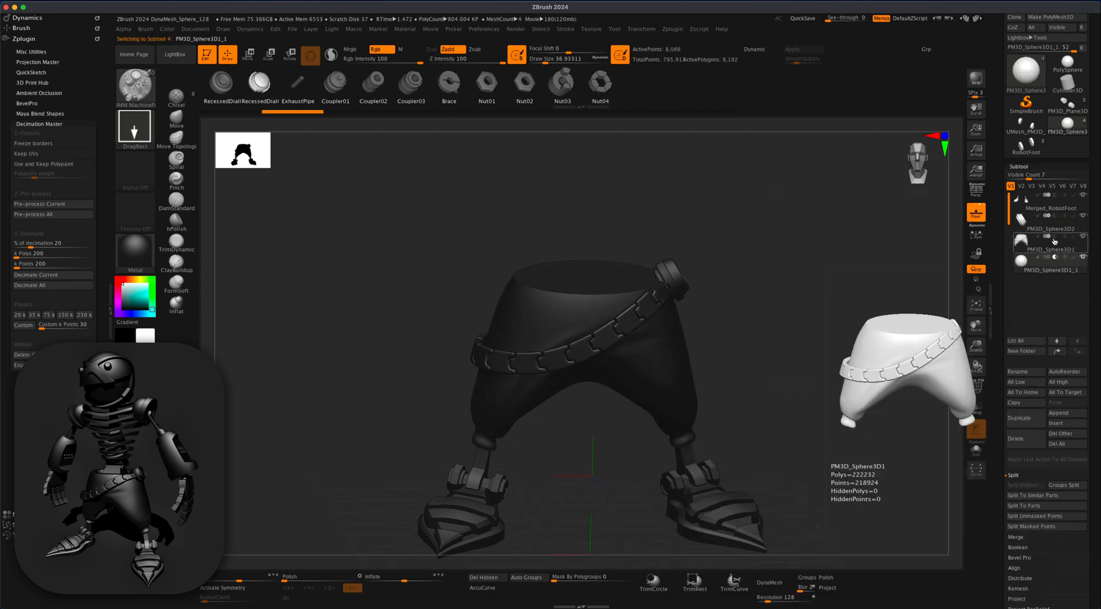
# - Raise the subtractive sphere into the waist of the trousers and centre it in the opening
pyautogui.press('w')
pyautogui.keyDown('shift'); pyautogui.moveTo(848, 278); pyautogui.dragTo(847, 258); pyautogui.keyUp('shift')
pyautogui.moveTo(592, 431); pyautogui.dragTo(592, 235)
pyautogui.moveTo(774, 304); pyautogui.dragTo(772, 370)
pyautogui.moveTo(591, 275); pyautogui.dragTo(579, 274)
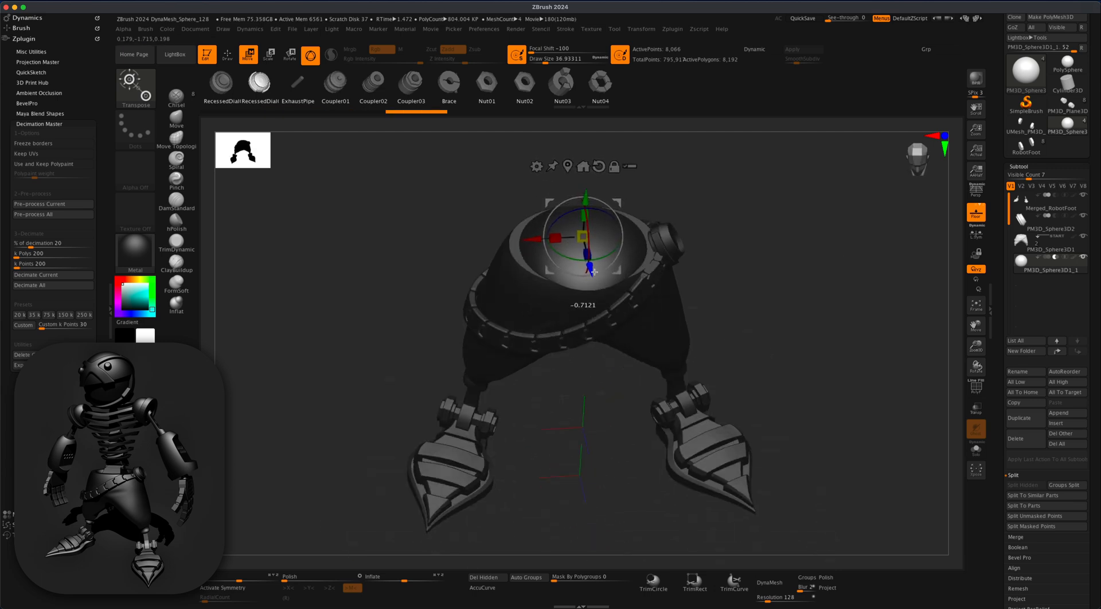
pyautogui.moveTo(596, 232); pyautogui.dragTo(596, 260, button='right')
pyautogui.keyDown('shift'); pyautogui.moveTo(751, 327); pyautogui.dragTo(750, 291); pyautogui.keyUp('shift')
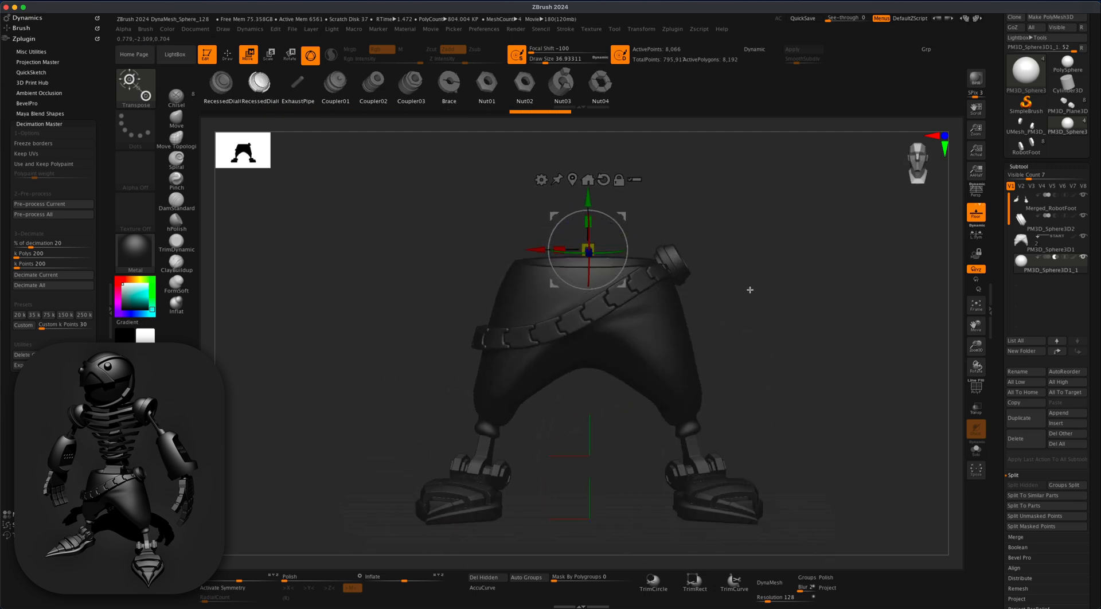
# - Turn on perspective and refine the subtractive sphere's fit inside the waist, keeping an even rim around the hollow
pyautogui.press('p')
pyautogui.moveTo(872, 215); pyautogui.dragTo(803, 370)
pyautogui.moveTo(602, 304); pyautogui.dragTo(603, 307)
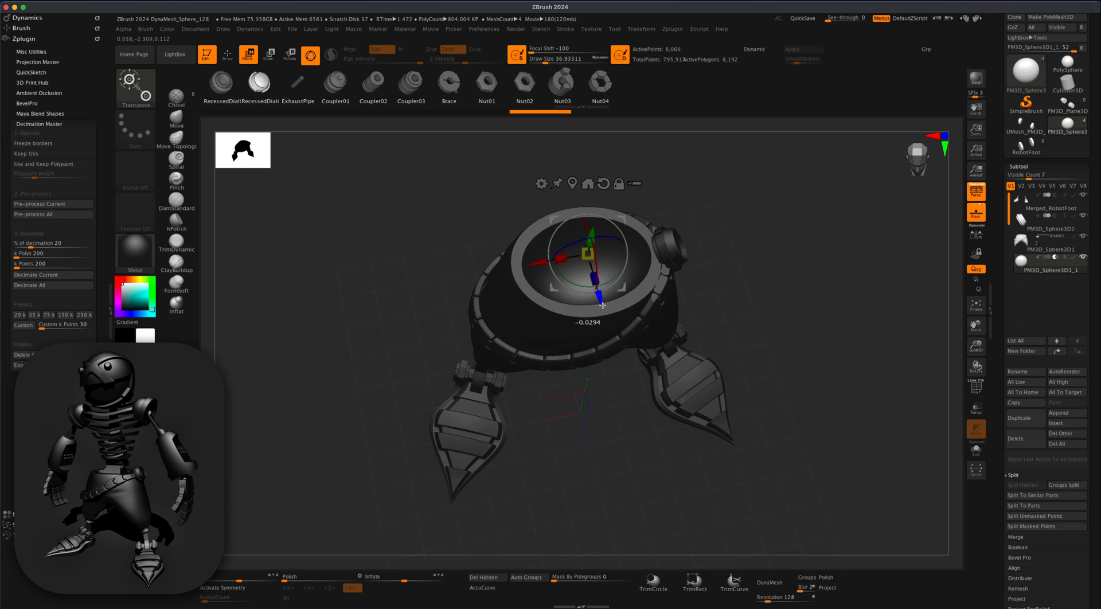
pyautogui.moveTo(602, 305); pyautogui.dragTo(745, 313, button='right')
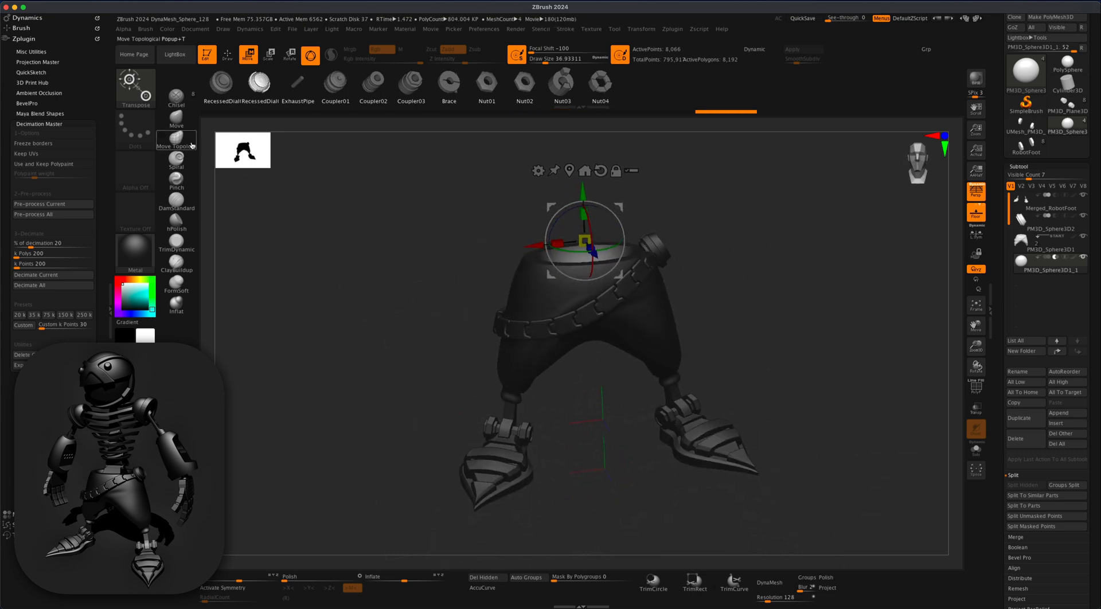
pyautogui.click(227, 56)
pyautogui.moveTo(824, 300)
pyautogui.mouseDown()
pyautogui.moveTo(791, 313)
pyautogui.moveTo(788, 328)
pyautogui.moveTo(794, 308)
pyautogui.moveTo(779, 359)
pyautogui.moveTo(757, 367)
pyautogui.moveTo(784, 366)
pyautogui.moveTo(761, 366)
pyautogui.mouseUp()
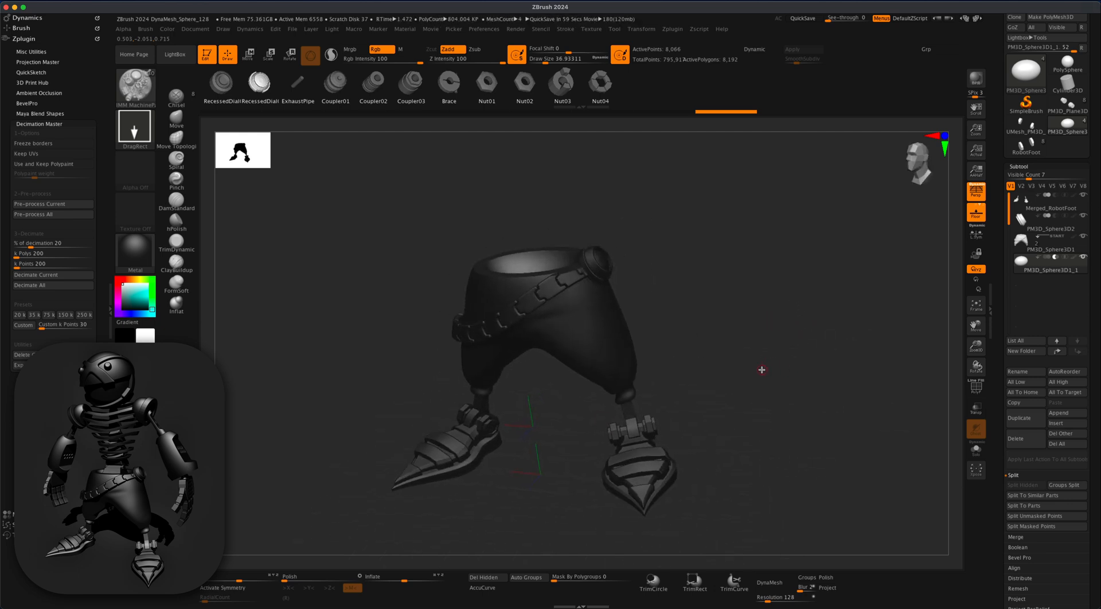
# - Append a cube subtool, scale it down and raise it above the waist in side view
pyautogui.click(1057, 423)
pyautogui.click(852, 446)
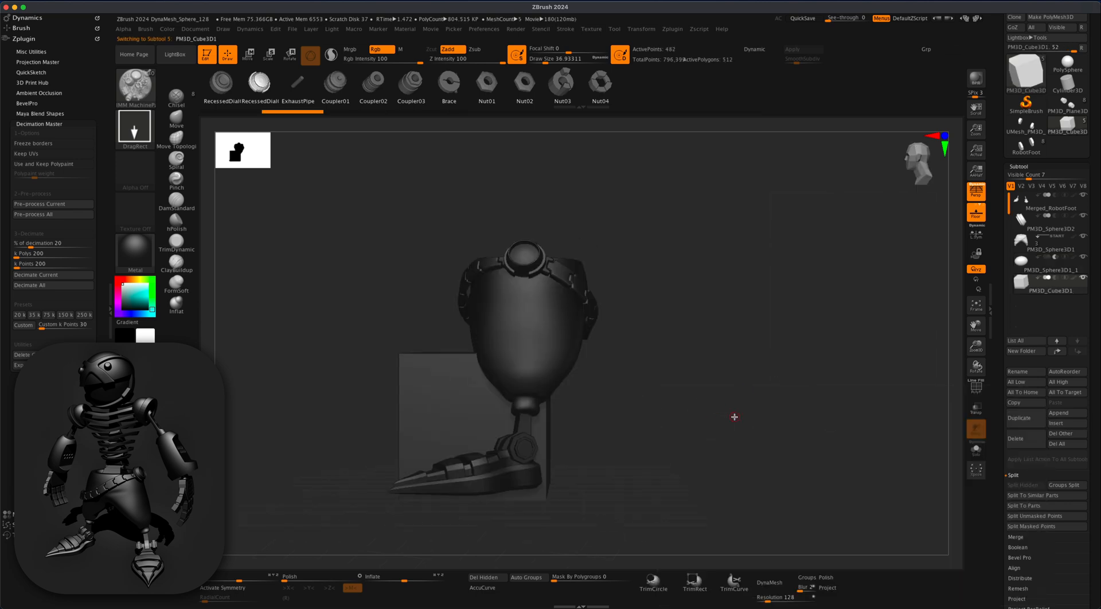
pyautogui.click(253, 60)
pyautogui.moveTo(518, 414); pyautogui.dragTo(501, 433)
pyautogui.moveTo(518, 365); pyautogui.dragTo(518, 162)
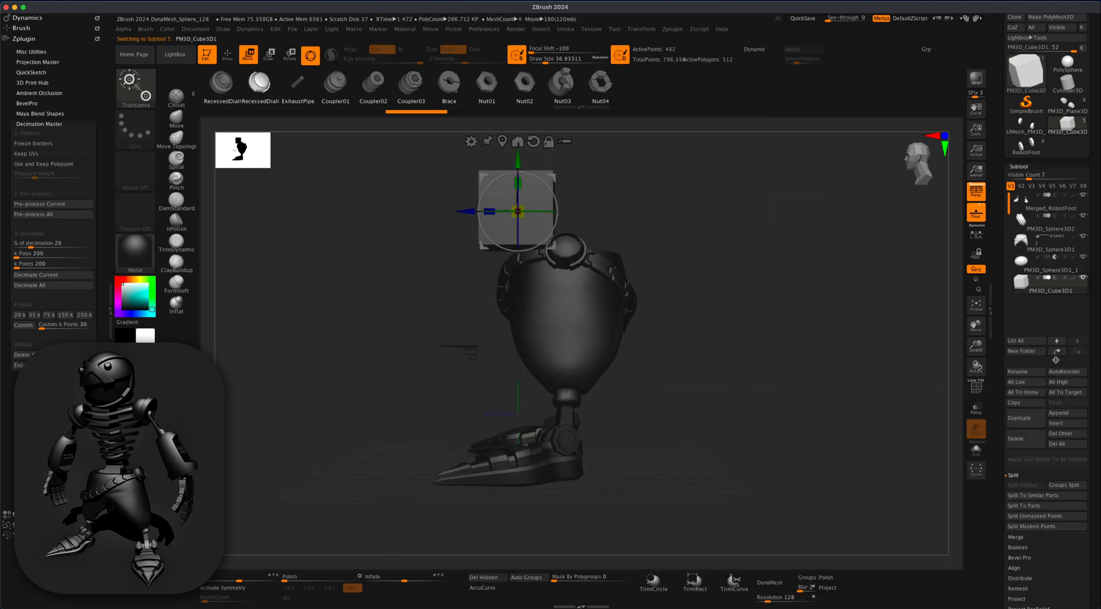
# - Move the cube to the start of the subtool list, turn off perspective and centre it over the waist in side view
pyautogui.click(1057, 354)
pyautogui.click(1057, 354)
pyautogui.click(1057, 354)
pyautogui.click(1057, 354)
pyautogui.keyDown('alt'); pyautogui.moveTo(722, 289); pyautogui.dragTo(735, 322); pyautogui.keyUp('alt')
pyautogui.press('p')
pyautogui.moveTo(564, 211); pyautogui.dragTo(612, 186)
pyautogui.moveTo(577, 219); pyautogui.dragTo(567, 221)
pyautogui.keyDown('alt'); pyautogui.moveTo(711, 201); pyautogui.dragTo(705, 309); pyautogui.keyUp('alt')
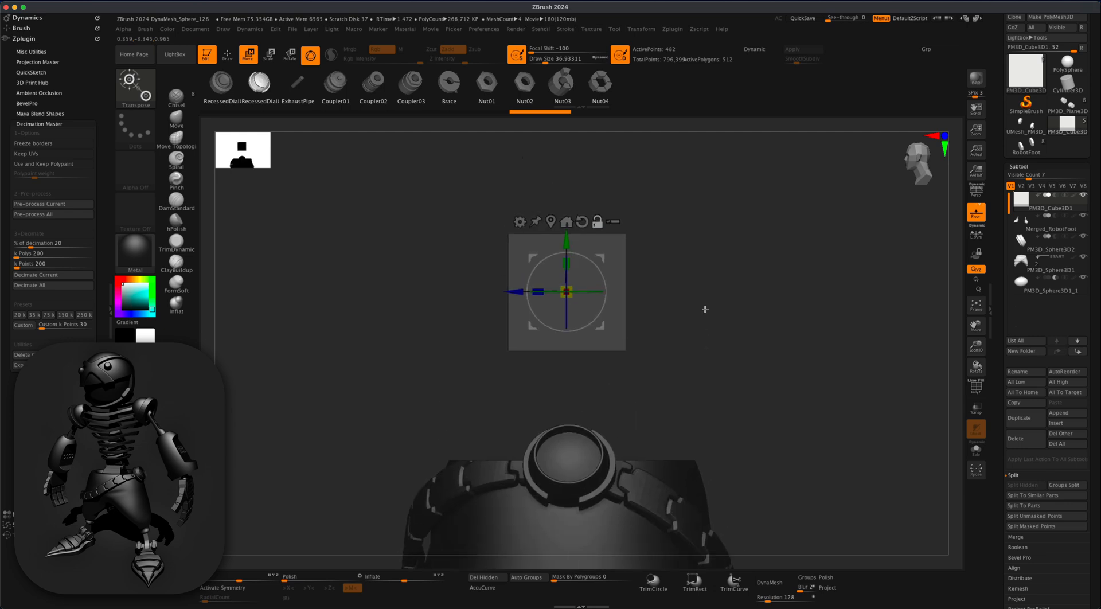
# - Cut the cube in side view with the KnifeCurve brush into a hooked vertebra profile with sloped corners and a notch underneath
pyautogui.click(227, 59)
pyautogui.moveTo(687, 404)
pyautogui.keyDown('ctrl'); pyautogui.keyDown('shift'); pyautogui.mouseDown()
pyautogui.moveTo(498, 185)
pyautogui.moveTo(518, 166)
pyautogui.mouseUp(); pyautogui.keyUp('shift'); pyautogui.keyUp('ctrl')
pyautogui.keyDown('ctrl'); pyautogui.keyDown('shift'); pyautogui.moveTo(727, 378); pyautogui.dragTo(552, 258); pyautogui.keyUp('shift'); pyautogui.keyUp('ctrl')
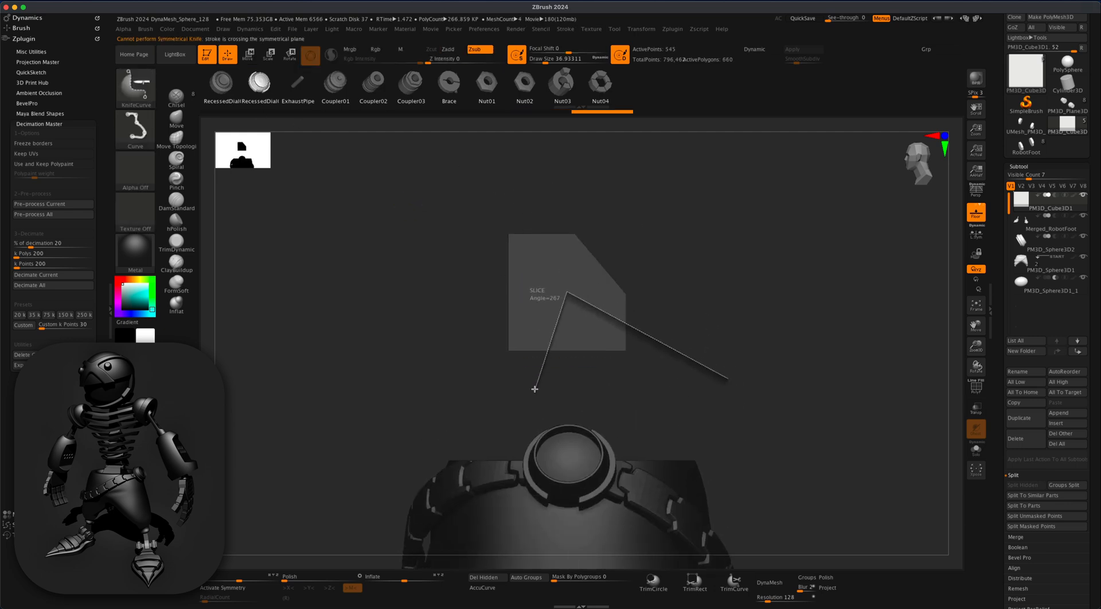
pyautogui.keyDown('ctrl'); pyautogui.keyDown('shift'); pyautogui.moveTo(588, 362); pyautogui.dragTo(588, 363); pyautogui.keyUp('shift'); pyautogui.keyUp('ctrl')
pyautogui.keyDown('ctrl'); pyautogui.keyDown('shift'); pyautogui.moveTo(571, 188); pyautogui.dragTo(428, 347); pyautogui.keyUp('shift'); pyautogui.keyUp('ctrl')
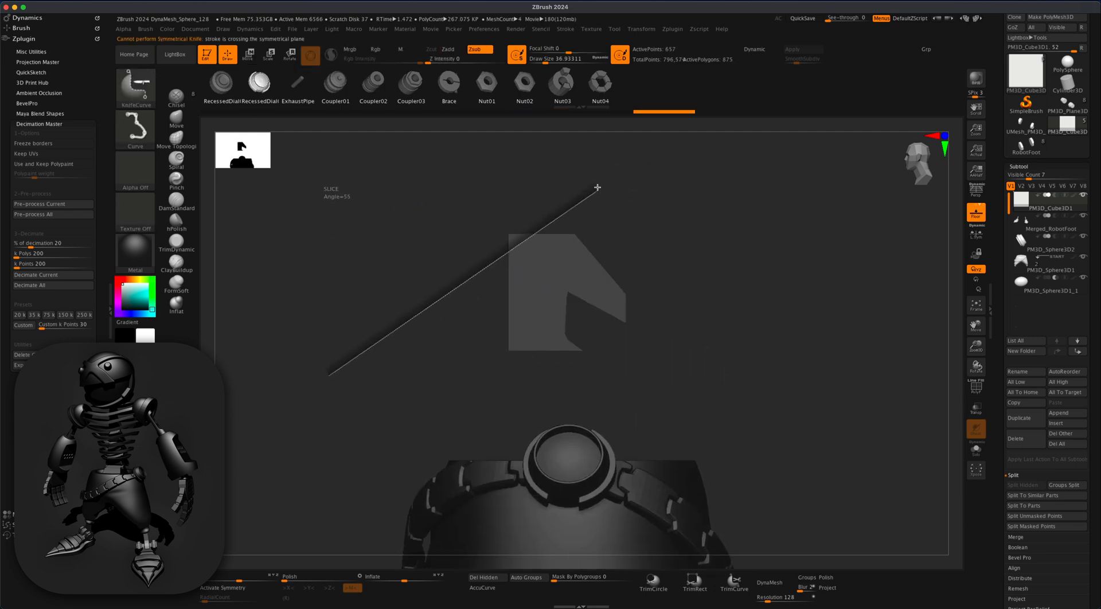
pyautogui.keyDown('ctrl'); pyautogui.keyDown('shift'); pyautogui.moveTo(597, 187); pyautogui.dragTo(610, 167); pyautogui.keyUp('shift'); pyautogui.keyUp('ctrl')
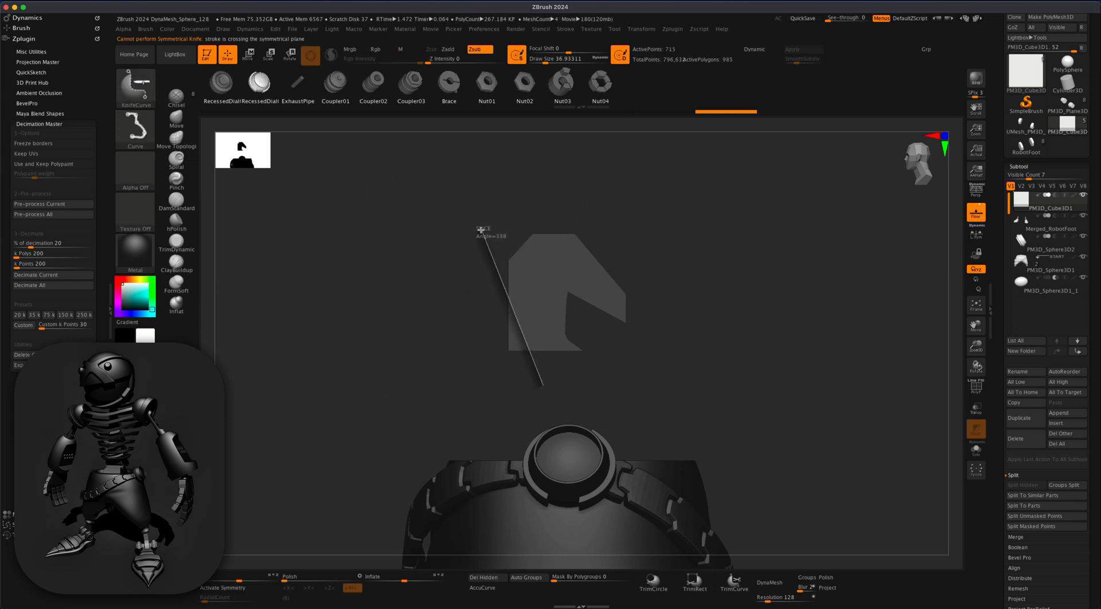
pyautogui.keyDown('ctrl'); pyautogui.keyDown('shift'); pyautogui.moveTo(481, 230); pyautogui.dragTo(480, 230); pyautogui.keyUp('shift'); pyautogui.keyUp('ctrl')
# - Taper the vertebra's sides in front view with X-symmetric knife cuts and trim its lower edge in side view
pyautogui.moveTo(648, 367); pyautogui.dragTo(766, 372)
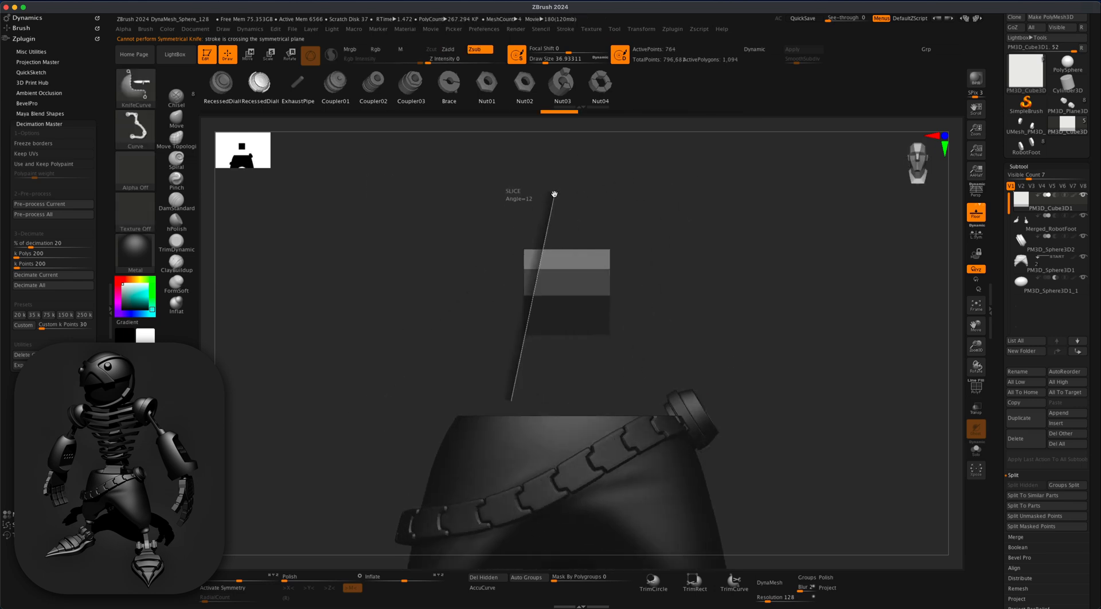
pyautogui.keyDown('ctrl'); pyautogui.keyDown('shift'); pyautogui.moveTo(513, 365); pyautogui.dragTo(551, 250); pyautogui.keyUp('shift'); pyautogui.keyUp('ctrl')
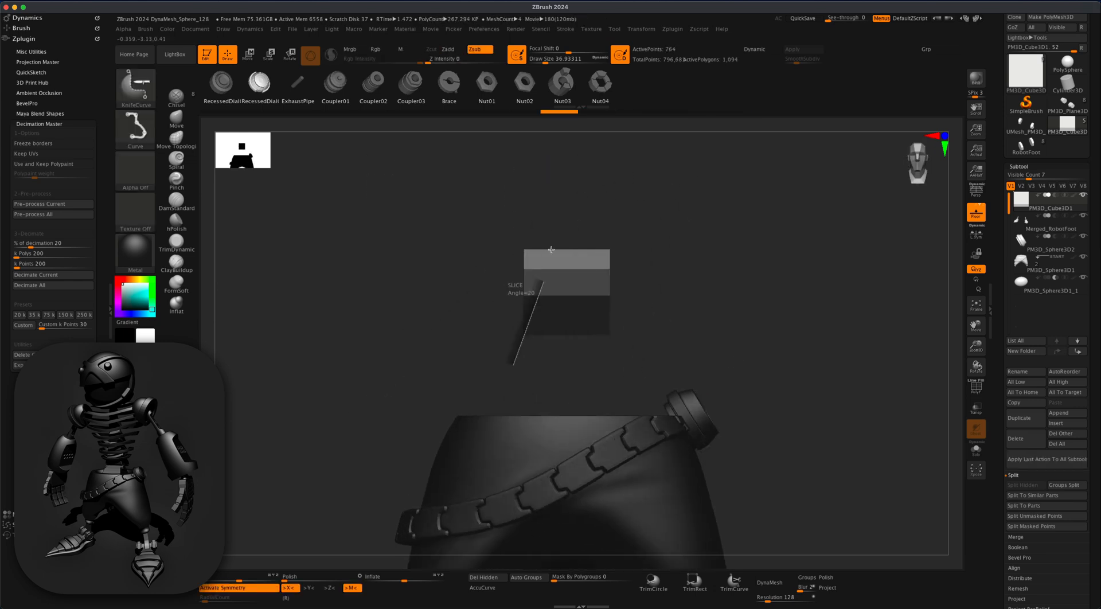
pyautogui.keyDown('ctrl'); pyautogui.keyDown('shift'); pyautogui.moveTo(545, 192); pyautogui.dragTo(545, 193); pyautogui.keyUp('shift'); pyautogui.keyUp('ctrl')
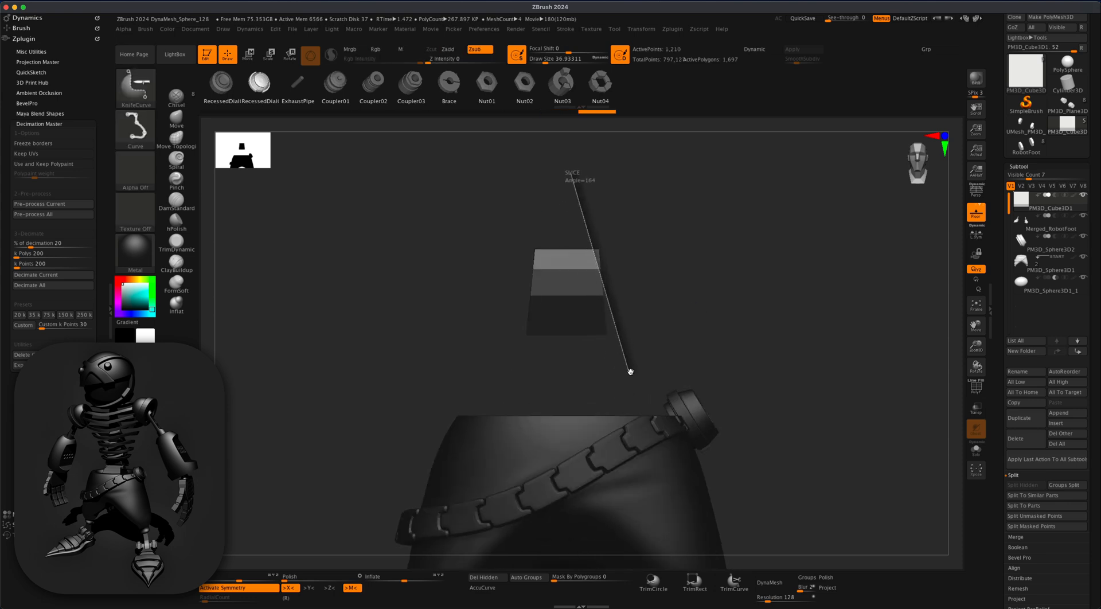
pyautogui.keyDown('ctrl'); pyautogui.keyDown('shift'); pyautogui.moveTo(630, 372); pyautogui.dragTo(630, 372); pyautogui.keyUp('shift'); pyautogui.keyUp('ctrl')
pyautogui.moveTo(631, 372)
pyautogui.mouseDown()
pyautogui.moveTo(688, 356)
pyautogui.moveTo(614, 351)
pyautogui.moveTo(740, 361)
pyautogui.moveTo(723, 355)
pyautogui.mouseUp()
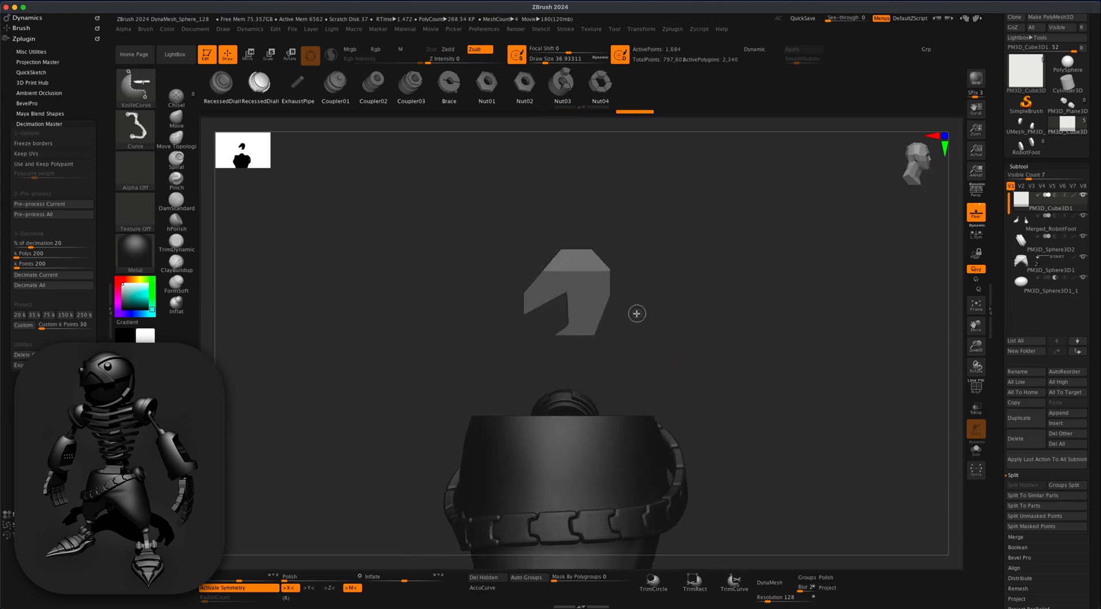
pyautogui.keyDown('ctrl'); pyautogui.keyDown('shift'); pyautogui.moveTo(595, 326); pyautogui.dragTo(637, 363); pyautogui.keyUp('shift'); pyautogui.keyUp('ctrl')
pyautogui.moveTo(637, 362); pyautogui.dragTo(691, 372)
# - Duplicate the vertebra vertically into an evenly spaced column above the waist
pyautogui.click(248, 54)
pyautogui.keyDown('alt'); pyautogui.moveTo(665, 317); pyautogui.dragTo(572, 270); pyautogui.keyUp('alt')
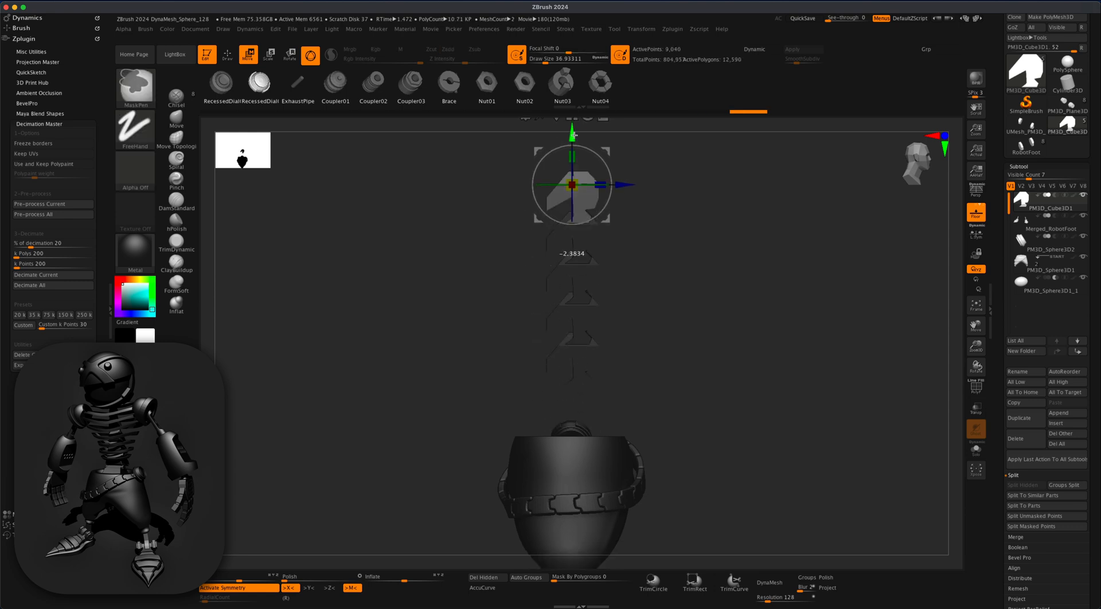
pyautogui.keyDown('ctrl'); pyautogui.moveTo(574, 135); pyautogui.dragTo(575, 106); pyautogui.keyUp('ctrl')
pyautogui.moveTo(720, 311)
pyautogui.keyDown('alt'); pyautogui.mouseDown()
pyautogui.moveTo(745, 395)
pyautogui.moveTo(736, 401)
pyautogui.moveTo(769, 385)
pyautogui.mouseUp(); pyautogui.keyUp('alt')
# - Scale down the column of vertebrae and lower it into the waist opening of the trousers
pyautogui.click(227, 55)
pyautogui.click(248, 55)
pyautogui.moveTo(358, 272); pyautogui.dragTo(407, 272)
pyautogui.moveTo(609, 190); pyautogui.dragTo(611, 193)
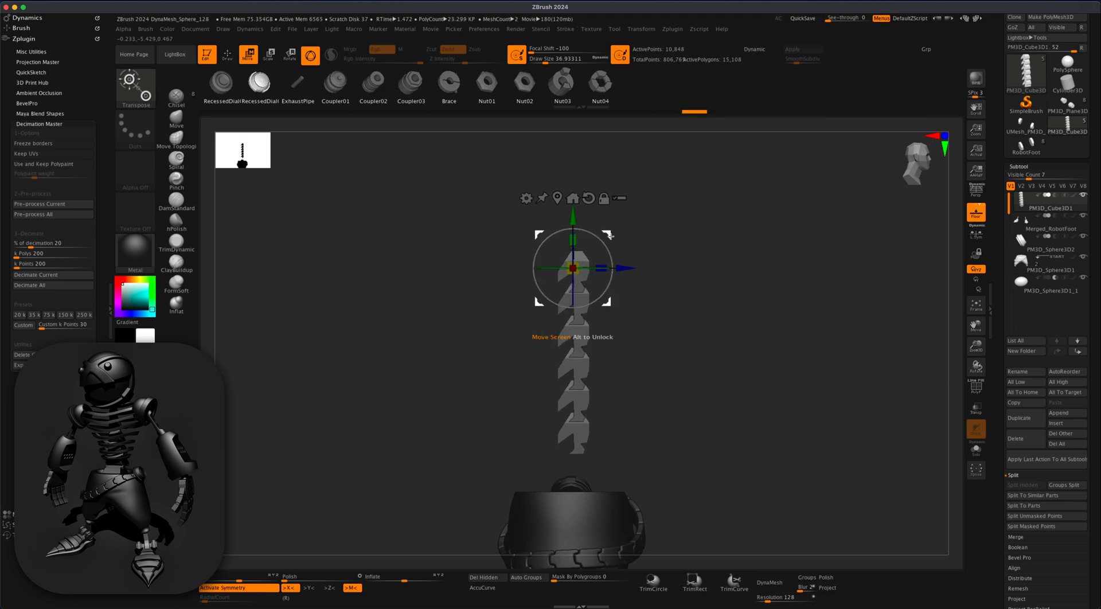
pyautogui.moveTo(687, 381); pyautogui.dragTo(688, 419)
pyautogui.moveTo(571, 288); pyautogui.dragTo(571, 286)
# - Bend the column of vertebrae into a curved spine in side view with the Bend Curve deformer and accept it
pyautogui.moveTo(678, 264); pyautogui.dragTo(693, 331)
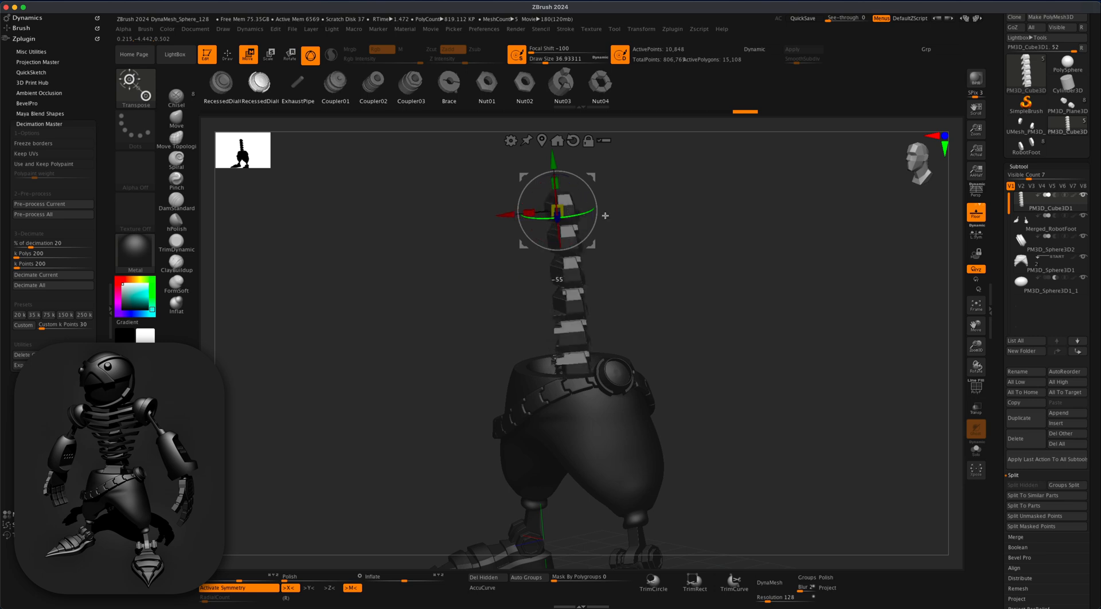
pyautogui.keyDown('alt'); pyautogui.moveTo(671, 246); pyautogui.dragTo(636, 256); pyautogui.keyUp('alt')
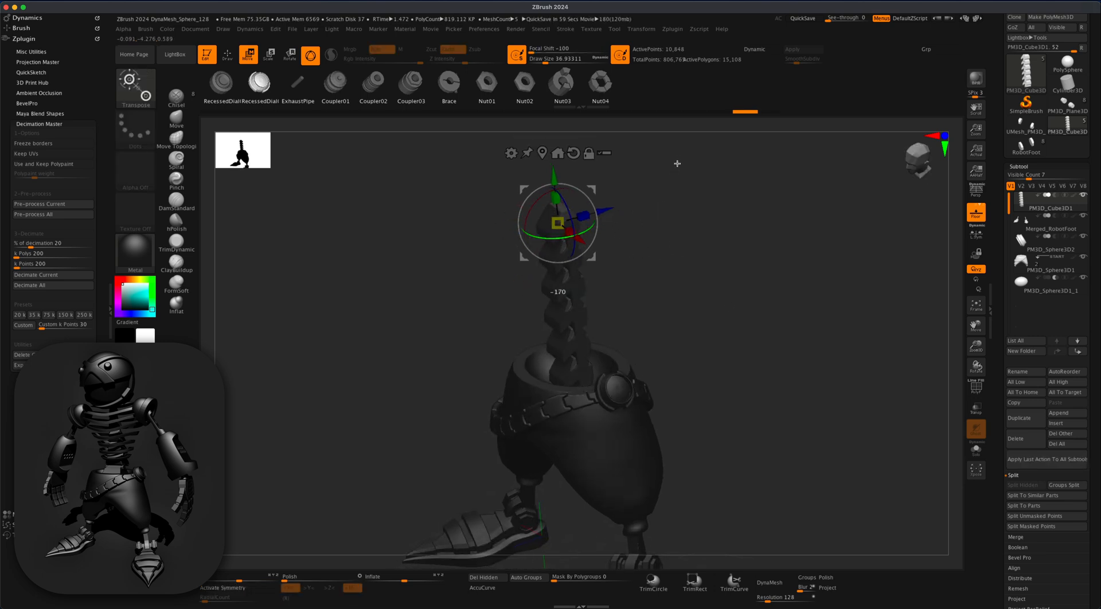
pyautogui.moveTo(728, 290)
pyautogui.mouseDown()
pyautogui.moveTo(703, 285)
pyautogui.moveTo(755, 285)
pyautogui.moveTo(717, 291)
pyautogui.mouseUp()
pyautogui.click(513, 157)
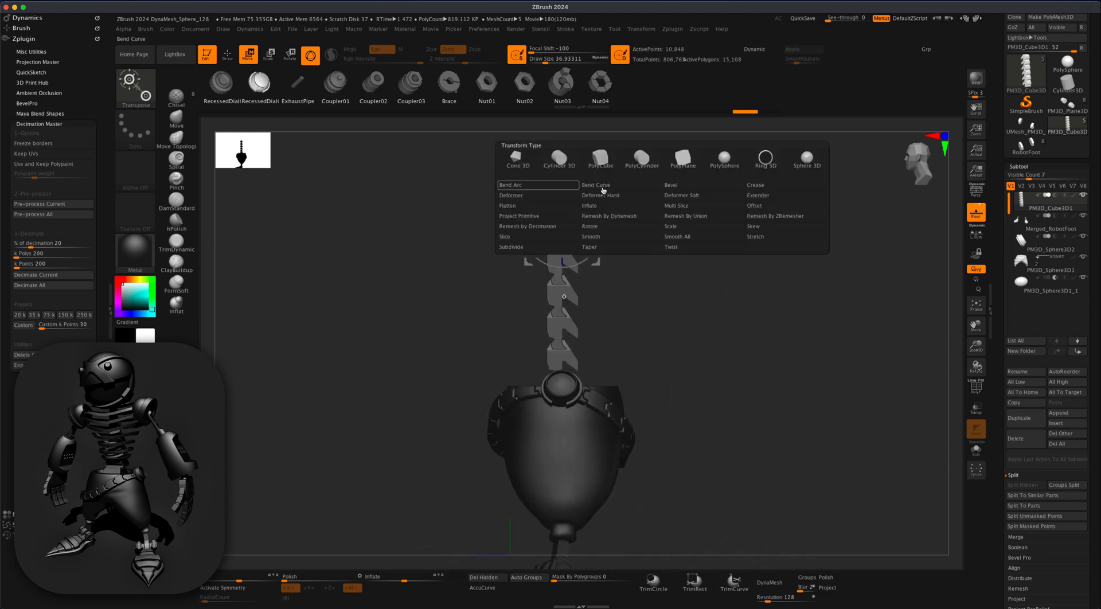
pyautogui.click(600, 187)
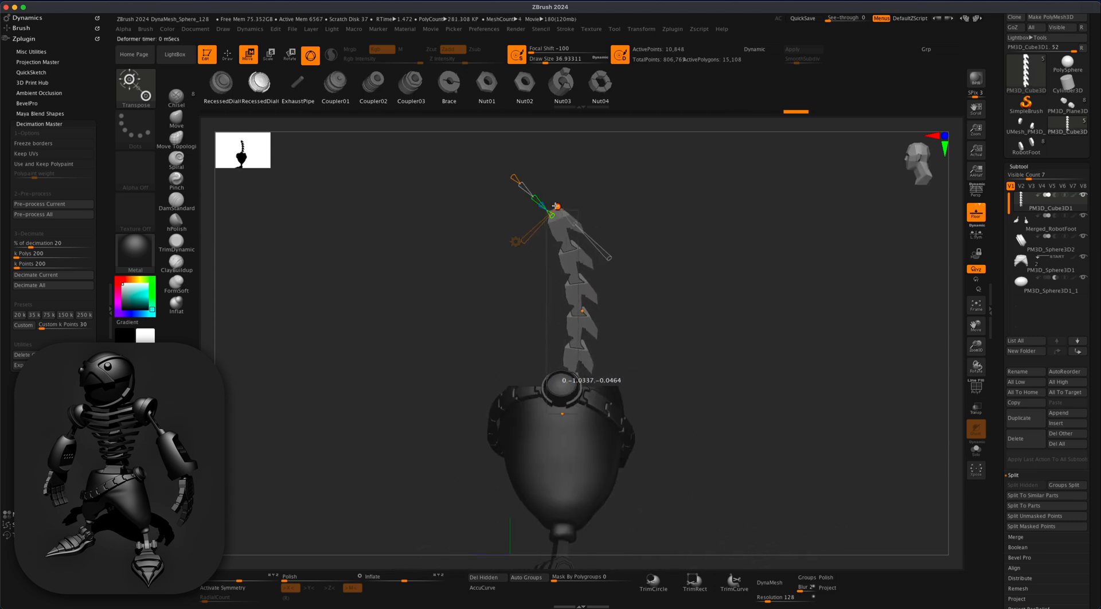
pyautogui.moveTo(642, 324); pyautogui.dragTo(659, 327)
pyautogui.click(512, 241)
pyautogui.click(748, 244)
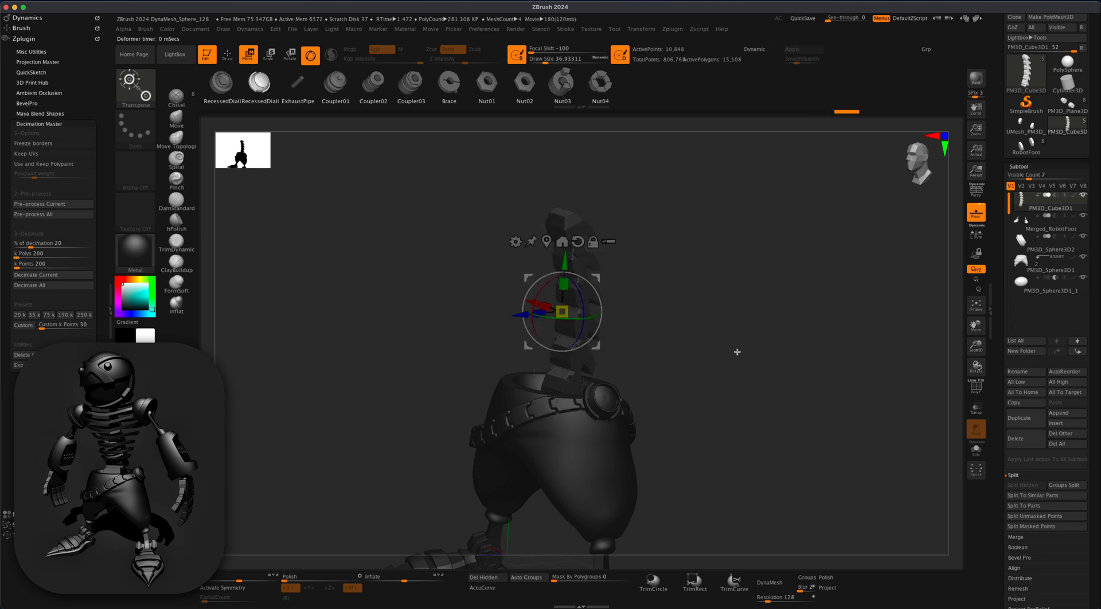
# - Turn on perspective and check the curved spine against the lower body from a three-quarter view
pyautogui.keyDown('alt'); pyautogui.moveTo(737, 352); pyautogui.dragTo(745, 321); pyautogui.keyUp('alt')
pyautogui.press('q')
pyautogui.click(976, 190)
pyautogui.moveTo(781, 406); pyautogui.dragTo(717, 409)
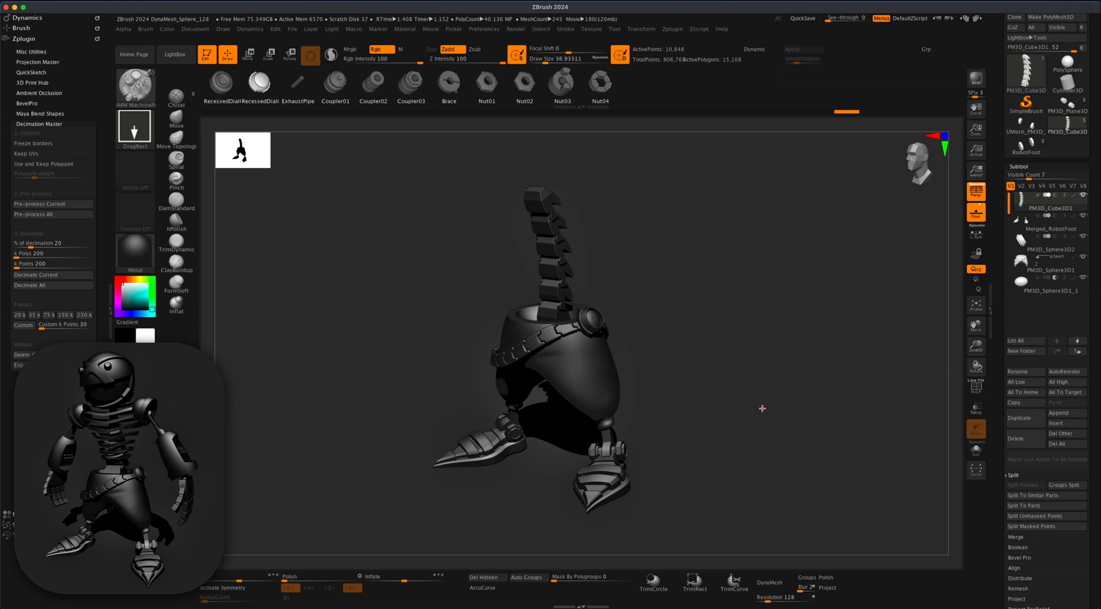
# - Append another sphere subtool, move it to the start of the subtool list and subdivide it
pyautogui.click(1057, 423)
pyautogui.click(687, 448)
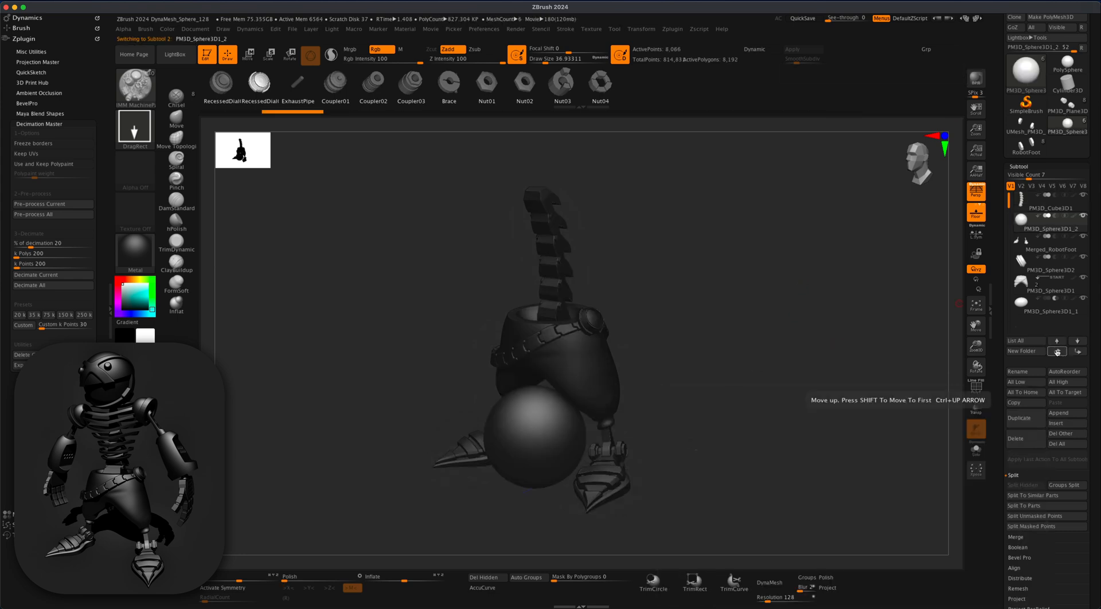
pyautogui.click(1057, 352)
pyautogui.hotkey('ctrl', 'd')
pyautogui.moveTo(1044, 554); pyautogui.dragTo(1039, 382)
pyautogui.click(1034, 459)
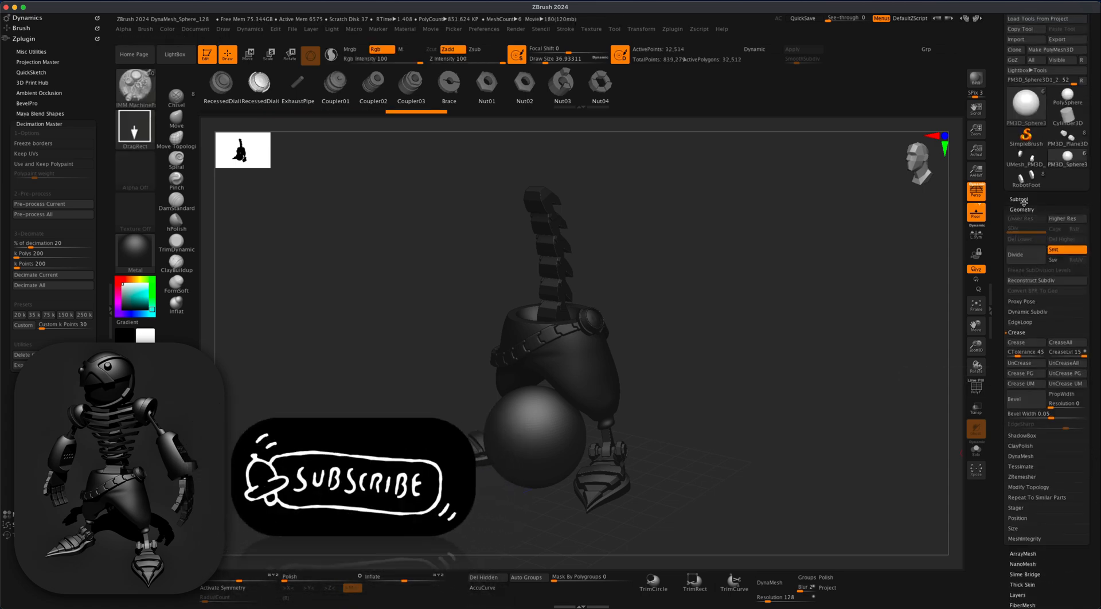
pyautogui.click(1019, 199)
# - Turn off perspective and move the new sphere onto the upper end of the spine in side view
pyautogui.press('w')
pyautogui.keyDown('shift'); pyautogui.moveTo(690, 321); pyautogui.dragTo(642, 315); pyautogui.keyUp('shift')
pyautogui.click(977, 192)
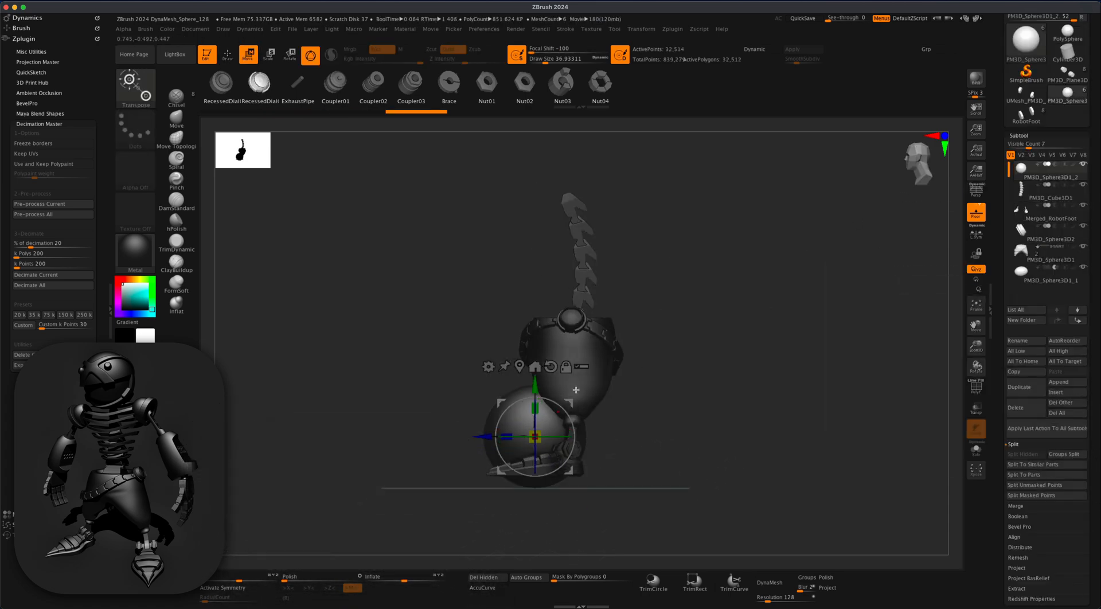
pyautogui.moveTo(503, 470); pyautogui.dragTo(529, 203)
pyautogui.moveTo(562, 168); pyautogui.dragTo(558, 173)
pyautogui.keyDown('alt'); pyautogui.moveTo(674, 215); pyautogui.dragTo(676, 264); pyautogui.keyUp('alt')
pyautogui.moveTo(601, 184)
pyautogui.mouseDown()
pyautogui.moveTo(590, 174)
pyautogui.moveTo(745, 300)
pyautogui.mouseUp()
pyautogui.press('q')
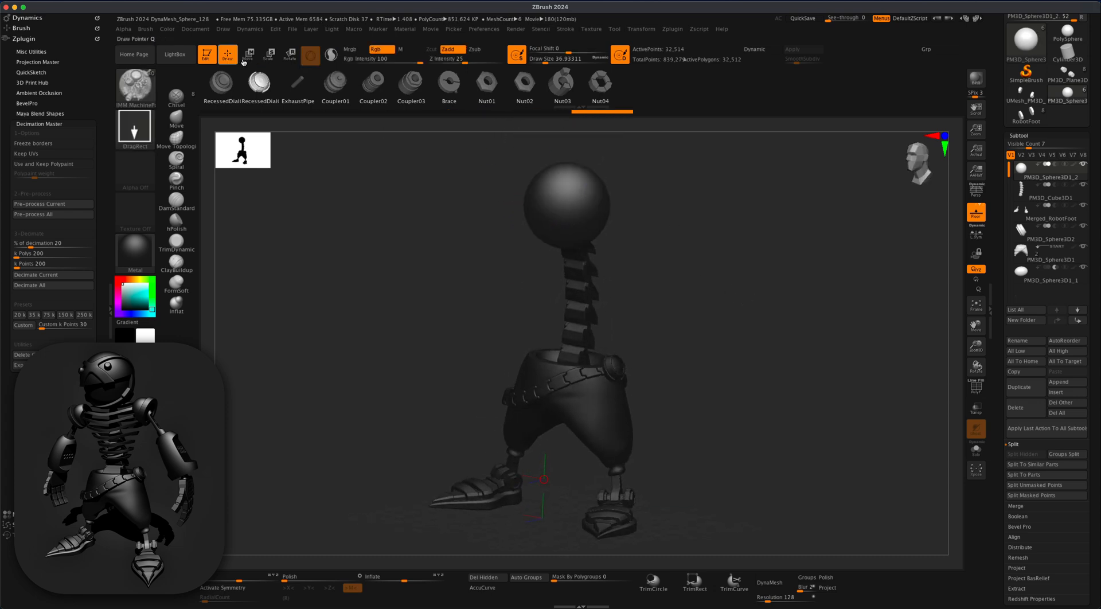
# - Select the spine and narrow it towards its upper end in front view with the Taper deformer, then accept it
pyautogui.keyDown('shift'); pyautogui.moveTo(780, 265); pyautogui.dragTo(764, 289); pyautogui.keyUp('shift')
pyautogui.keyDown('alt'); pyautogui.click(567, 249); pyautogui.keyUp('alt')
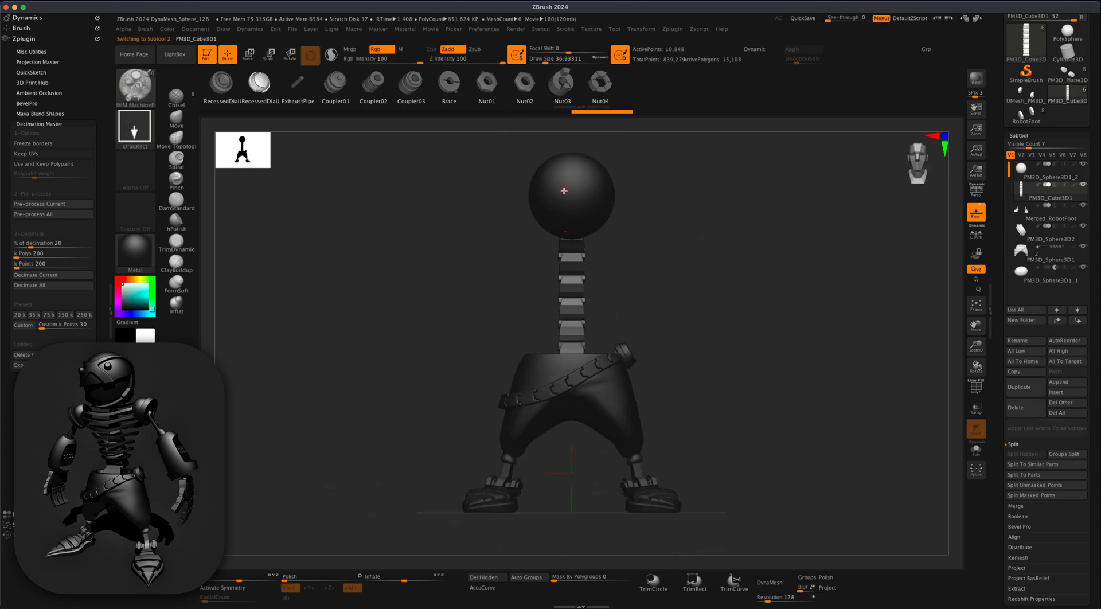
pyautogui.click(256, 56)
pyautogui.click(524, 231)
pyautogui.click(574, 218)
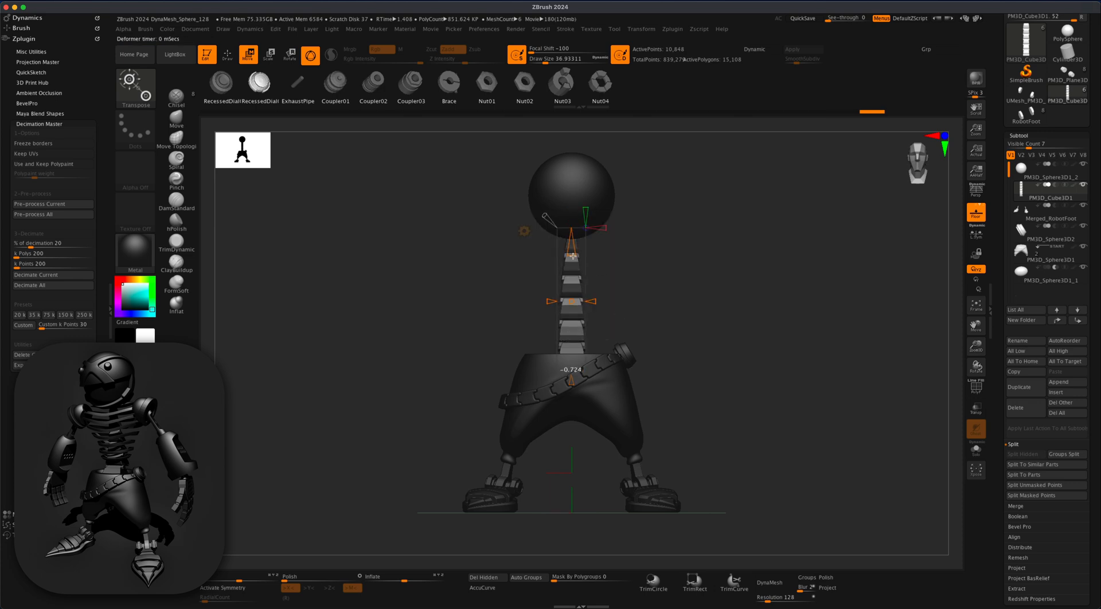
pyautogui.click(525, 230)
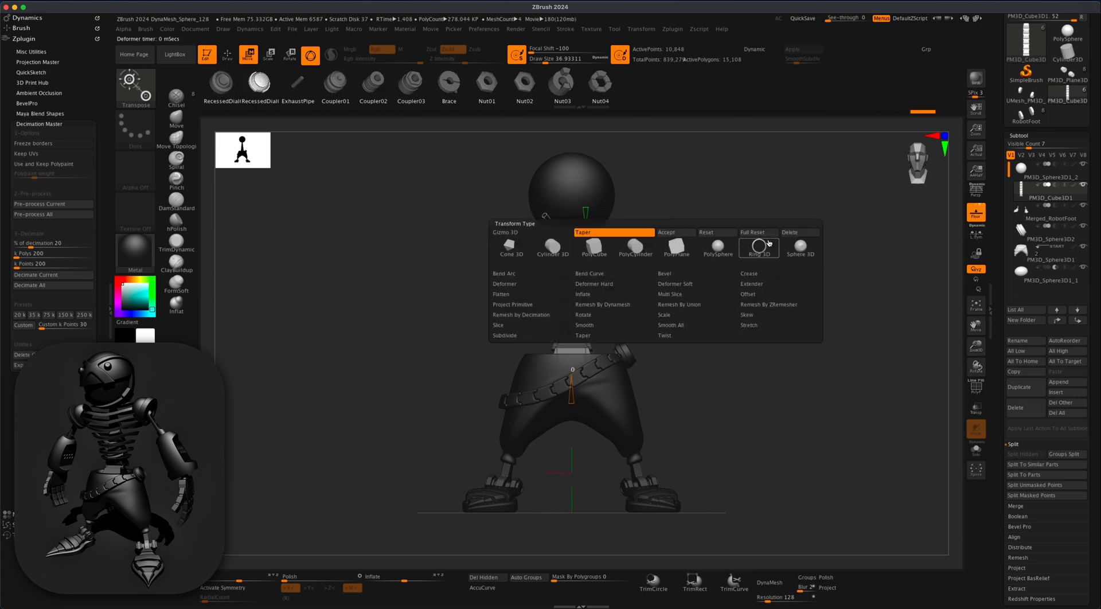
pyautogui.click(757, 246)
# - With perspective on in side view, select the upper sphere and shift it slightly backward over the spine's upper end
pyautogui.press('q')
pyautogui.moveTo(749, 295)
pyautogui.mouseDown()
pyautogui.moveTo(653, 275)
pyautogui.moveTo(705, 307)
pyautogui.moveTo(803, 320)
pyautogui.moveTo(739, 319)
pyautogui.mouseUp()
pyautogui.press('p')
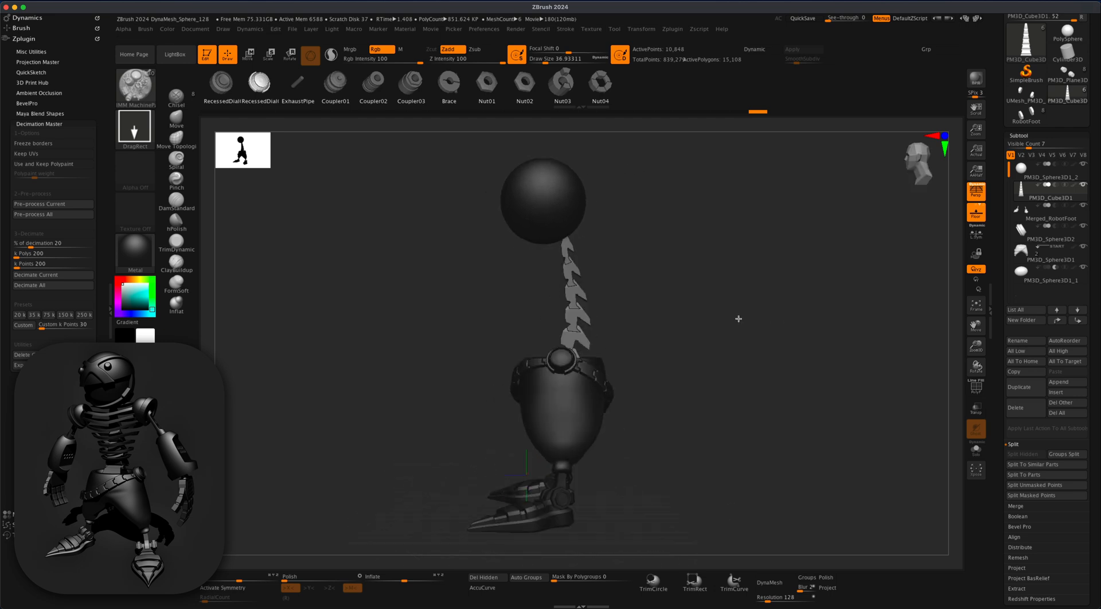
pyautogui.click(1024, 167)
pyautogui.press('w')
pyautogui.moveTo(492, 202); pyautogui.dragTo(500, 203)
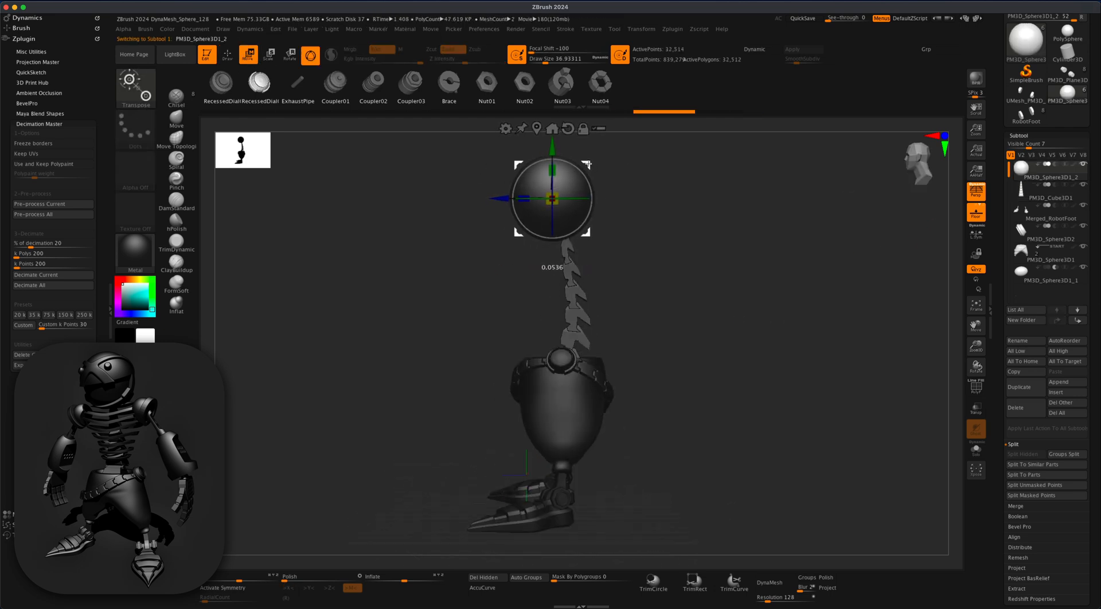
# - Duplicate the upper sphere, reselect the original and turn off perspective, ready for drawing cuts in side view
pyautogui.moveTo(660, 256); pyautogui.dragTo(699, 268)
pyautogui.keyDown('alt'); pyautogui.moveTo(699, 268); pyautogui.dragTo(705, 304); pyautogui.keyUp('alt')
pyautogui.click(1036, 392)
pyautogui.keyDown('alt'); pyautogui.moveTo(936, 257); pyautogui.dragTo(937, 266); pyautogui.keyUp('alt')
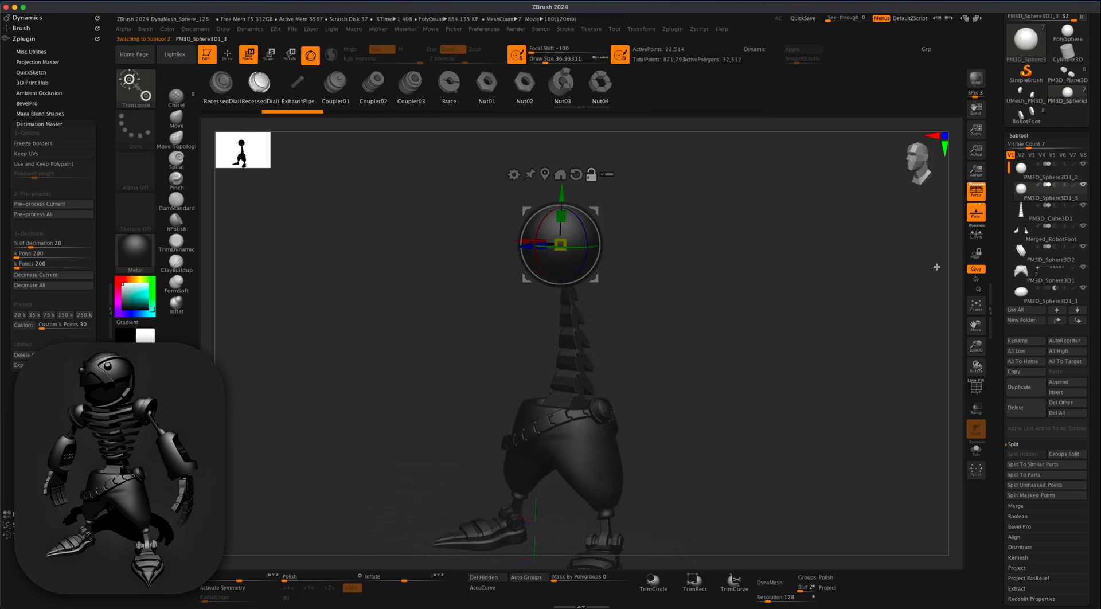
pyautogui.press('Up')
pyautogui.moveTo(786, 276)
pyautogui.mouseDown()
pyautogui.moveTo(742, 280)
pyautogui.moveTo(801, 339)
pyautogui.mouseUp()
pyautogui.click(976, 191)
pyautogui.click(227, 55)
pyautogui.keyDown('alt'); pyautogui.moveTo(374, 253); pyautogui.dragTo(376, 268); pyautogui.keyUp('alt')
pyautogui.hotkey('ctrl', 'shift')
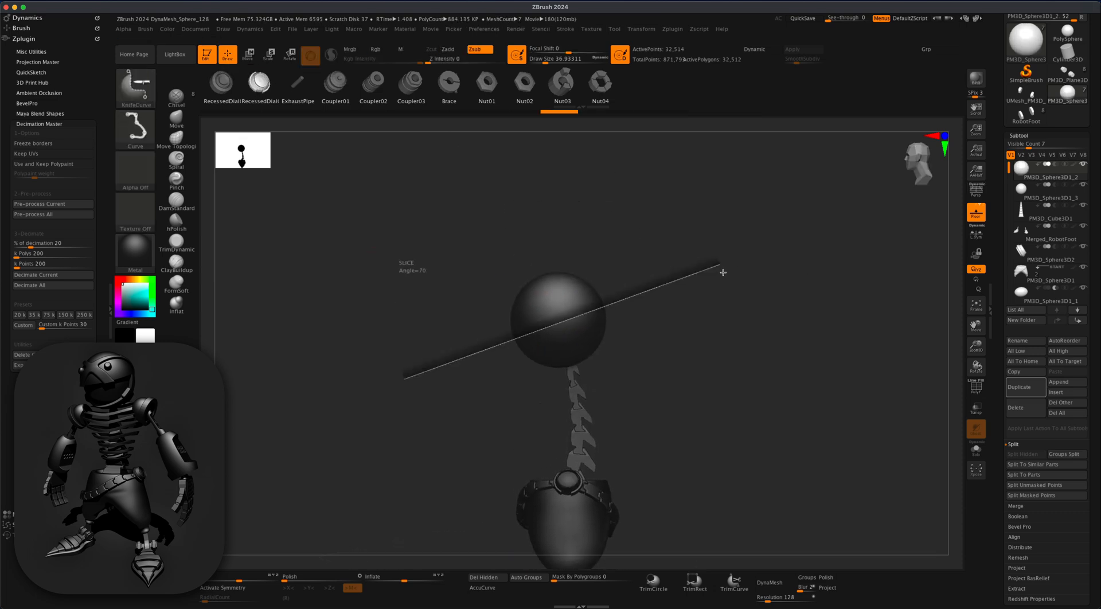
pyautogui.keyDown('ctrl'); pyautogui.keyDown('shift'); pyautogui.moveTo(723, 272); pyautogui.dragTo(725, 289); pyautogui.keyUp('shift'); pyautogui.keyUp('ctrl')
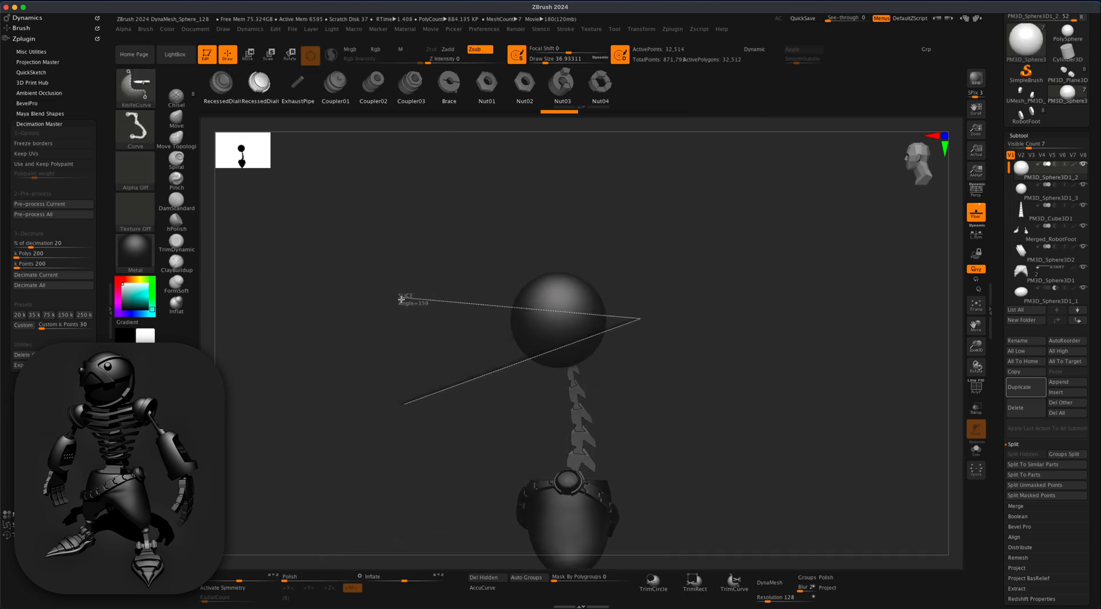
pyautogui.keyDown('ctrl'); pyautogui.keyDown('shift'); pyautogui.moveTo(405, 331); pyautogui.dragTo(406, 333); pyautogui.keyUp('shift'); pyautogui.keyUp('ctrl')
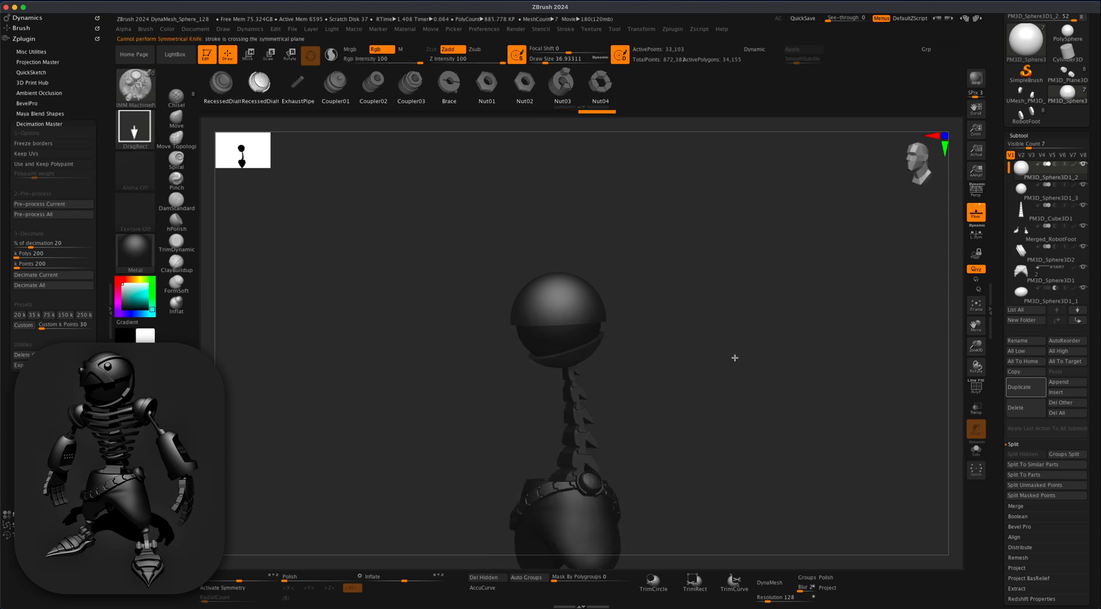
# - Cut an angular face opening into the sphere's lower front with KnifeCurve and slice off its underside along a slanted line
pyautogui.keyDown('ctrl'); pyautogui.keyDown('shift'); pyautogui.moveTo(517, 395); pyautogui.dragTo(560, 339); pyautogui.keyUp('shift'); pyautogui.keyUp('ctrl')
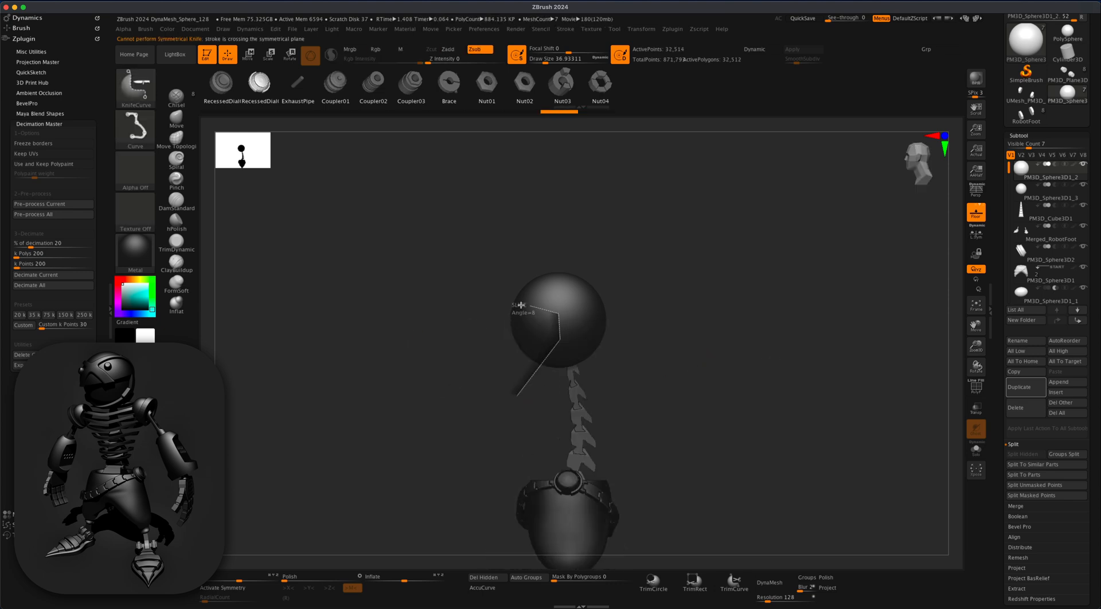
pyautogui.keyDown('ctrl'); pyautogui.keyDown('shift'); pyautogui.moveTo(463, 349); pyautogui.dragTo(462, 350); pyautogui.keyUp('shift'); pyautogui.keyUp('ctrl')
pyautogui.moveTo(734, 367)
pyautogui.mouseDown()
pyautogui.moveTo(807, 377)
pyautogui.moveTo(761, 383)
pyautogui.moveTo(802, 384)
pyautogui.moveTo(767, 386)
pyautogui.moveTo(745, 330)
pyautogui.moveTo(693, 304)
pyautogui.moveTo(376, 445)
pyautogui.mouseUp()
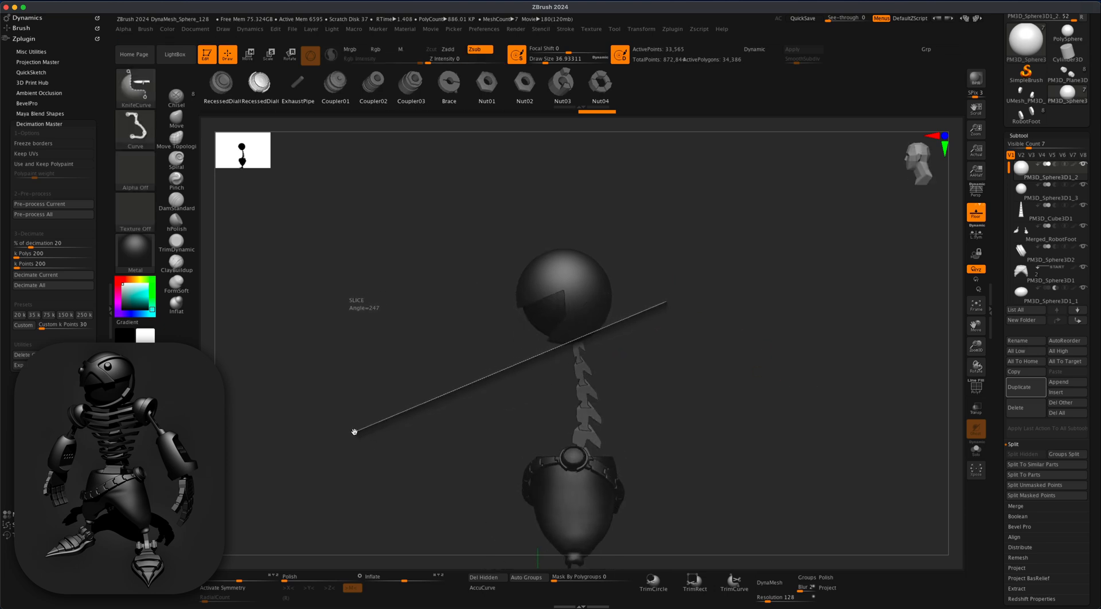
pyautogui.keyDown('ctrl'); pyautogui.keyDown('shift'); pyautogui.moveTo(346, 433); pyautogui.dragTo(345, 433); pyautogui.keyUp('shift'); pyautogui.keyUp('ctrl')
pyautogui.moveTo(665, 394)
pyautogui.mouseDown()
pyautogui.moveTo(587, 379)
pyautogui.moveTo(641, 406)
pyautogui.moveTo(668, 396)
pyautogui.mouseUp()
# - Isolate the cut sphere with its inner copy and the spine, and nudge the cut sphere slightly forward
pyautogui.click(1084, 165)
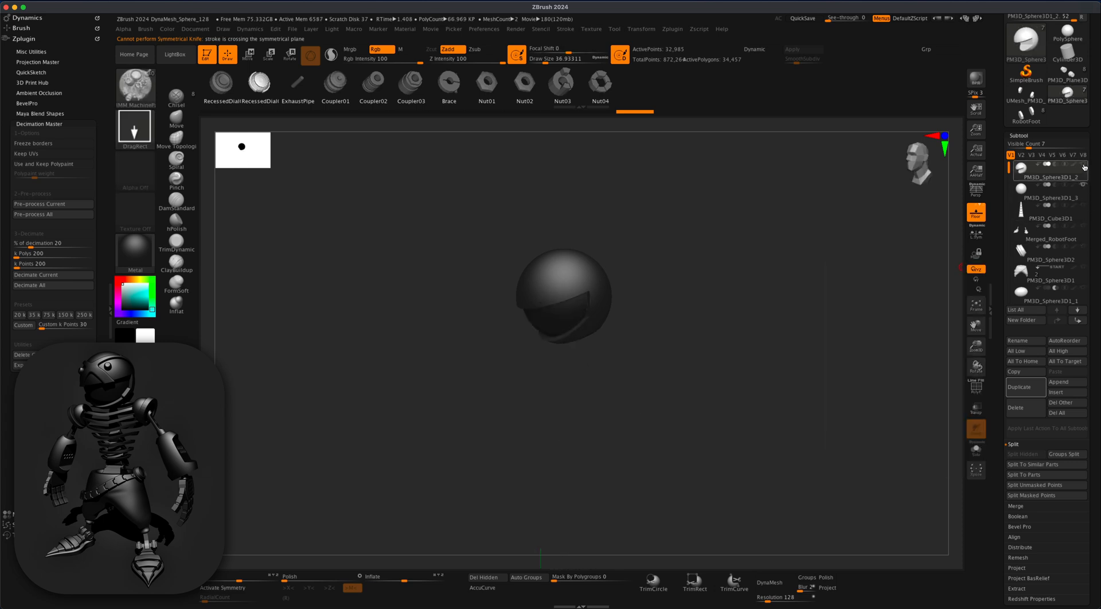
pyautogui.press('w')
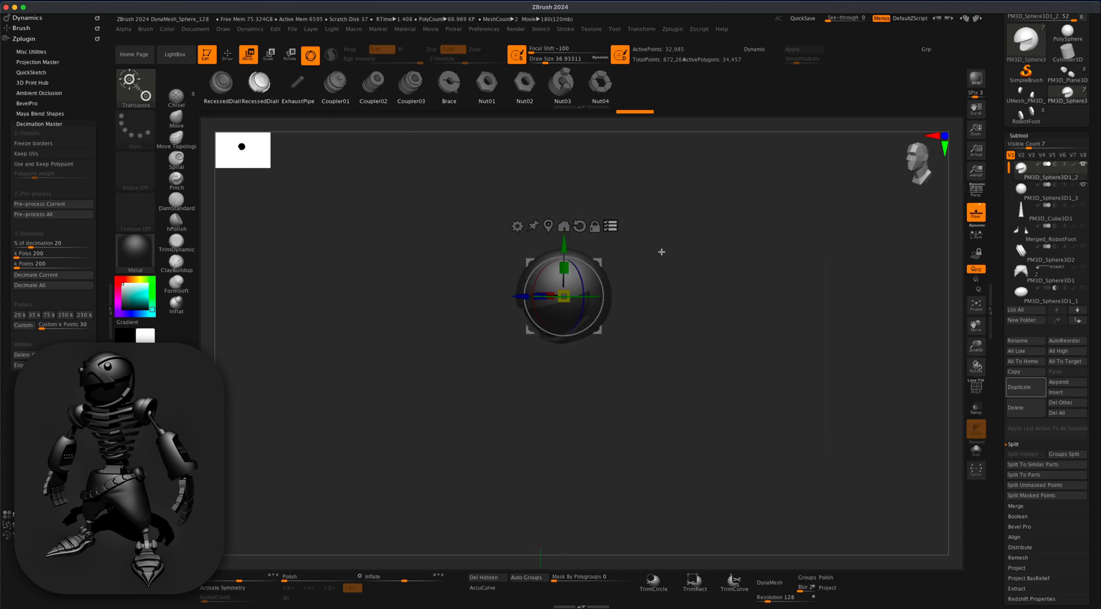
pyautogui.moveTo(931, 226); pyautogui.dragTo(809, 260)
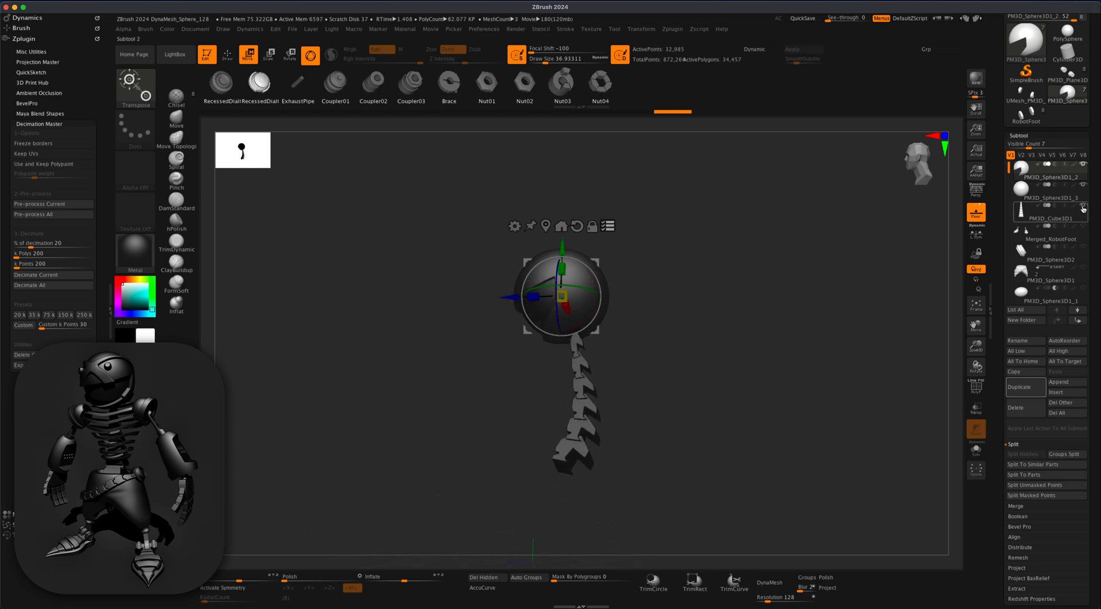
pyautogui.click(1083, 208)
pyautogui.moveTo(508, 297); pyautogui.dragTo(506, 297)
# - Show the remaining body subtools, turn on perspective and make the cut outer sphere the active subtool
pyautogui.moveTo(1083, 207); pyautogui.dragTo(1083, 288)
pyautogui.moveTo(855, 465)
pyautogui.mouseDown()
pyautogui.moveTo(772, 270)
pyautogui.moveTo(751, 293)
pyautogui.moveTo(697, 265)
pyautogui.mouseUp()
pyautogui.click(228, 54)
pyautogui.moveTo(707, 375)
pyautogui.keyDown('alt'); pyautogui.mouseDown()
pyautogui.moveTo(694, 308)
pyautogui.moveTo(742, 339)
pyautogui.moveTo(737, 364)
pyautogui.moveTo(811, 363)
pyautogui.moveTo(769, 352)
pyautogui.moveTo(774, 327)
pyautogui.moveTo(776, 351)
pyautogui.moveTo(788, 343)
pyautogui.mouseUp(); pyautogui.keyUp('alt')
pyautogui.press('p')
pyautogui.click(1061, 196)
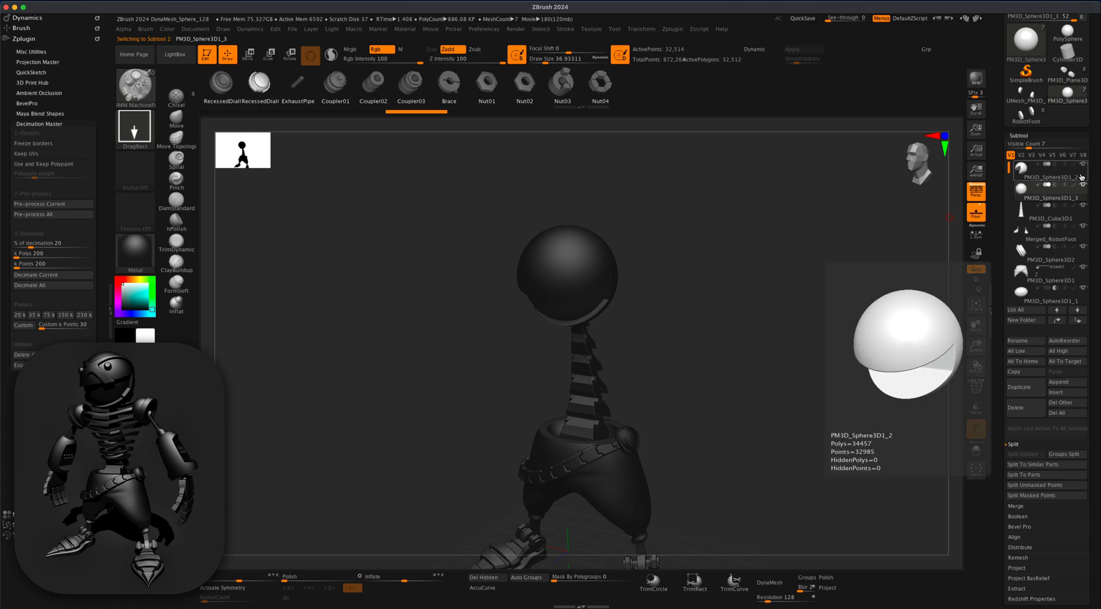
pyautogui.click(1082, 176)
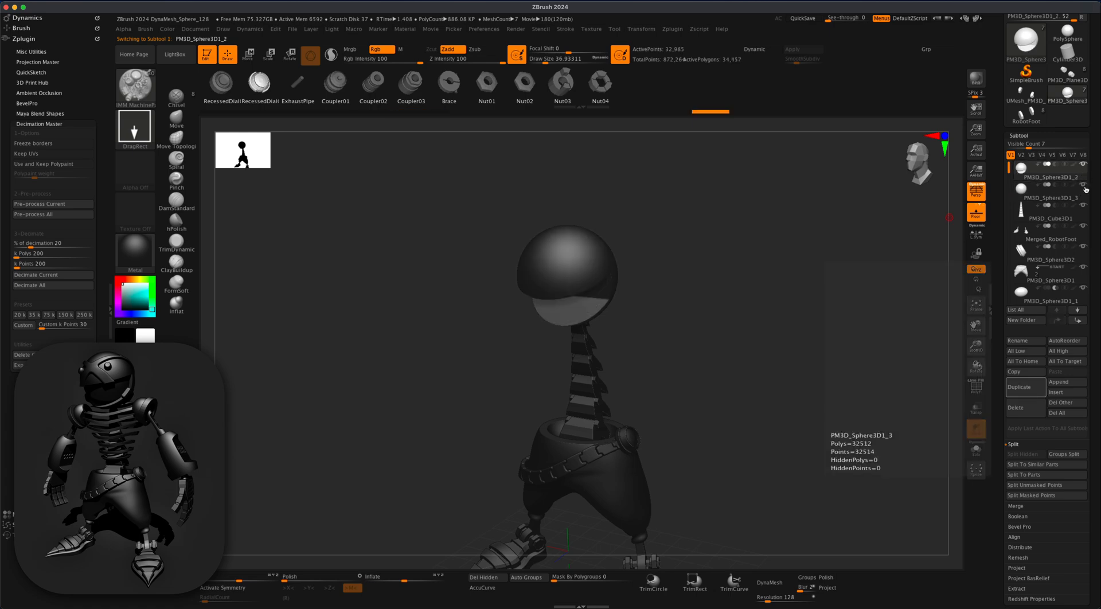
# - Choose the IMM Primitives brush with the Insert Sphere mesh and X symmetry for detailing the cut sphere
pyautogui.click(148, 92)
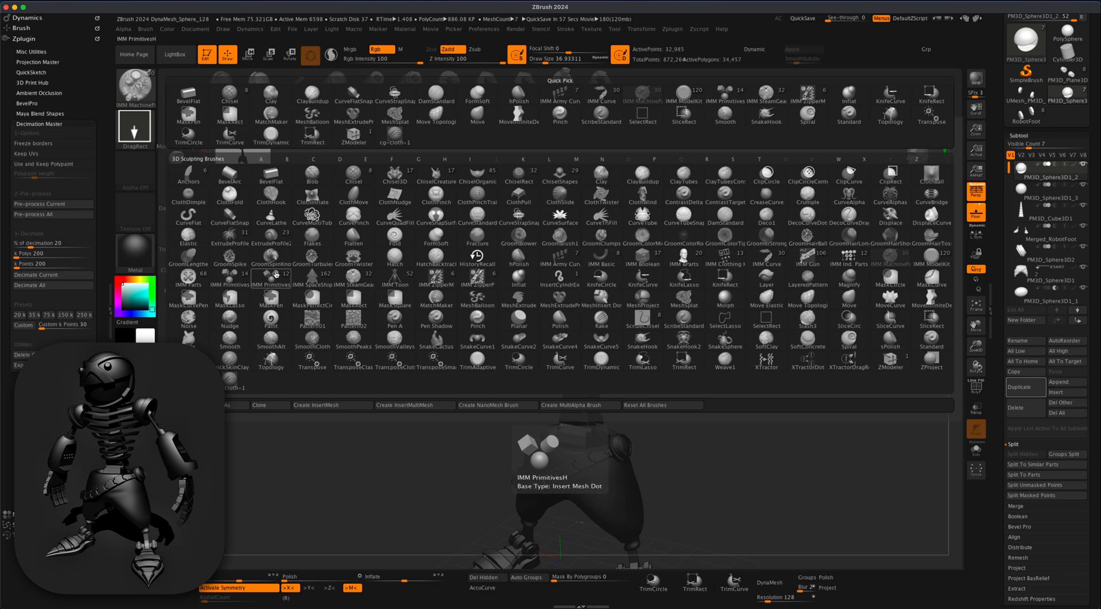
pyautogui.click(228, 282)
pyautogui.scroll(5, 664, 277)
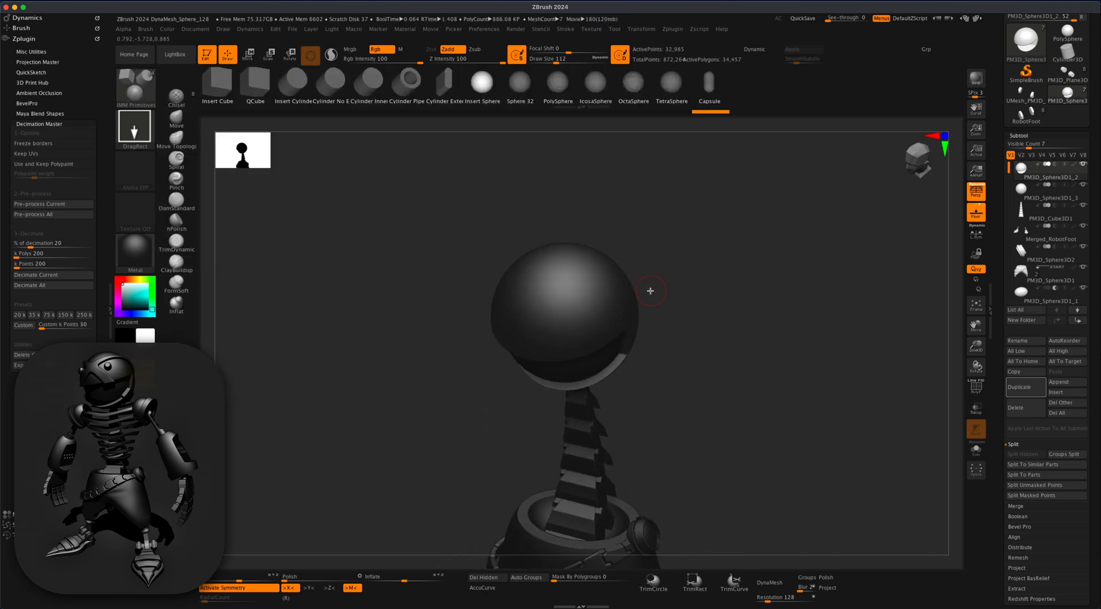
pyautogui.moveTo(602, 300); pyautogui.dragTo(600, 317)
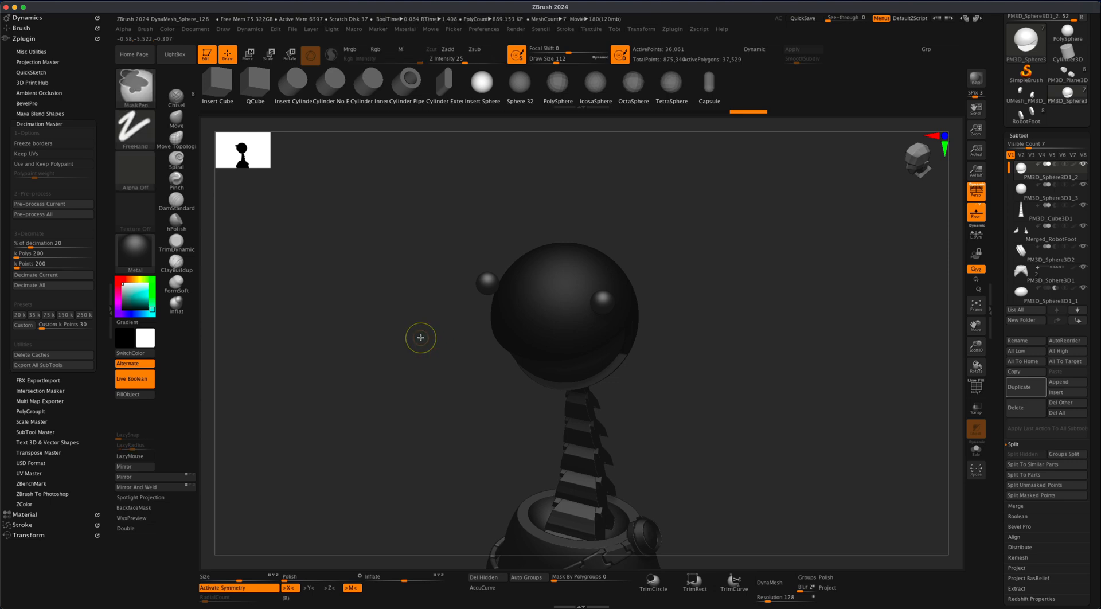
pyautogui.hotkey('ctrl', 'z')
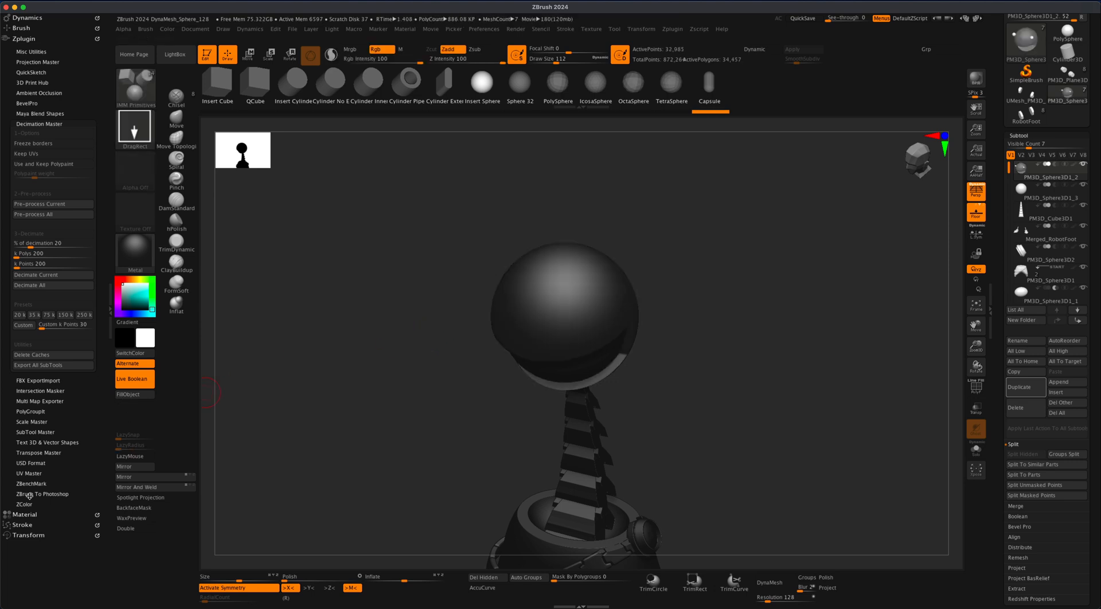
pyautogui.click(26, 526)
pyautogui.click(26, 238)
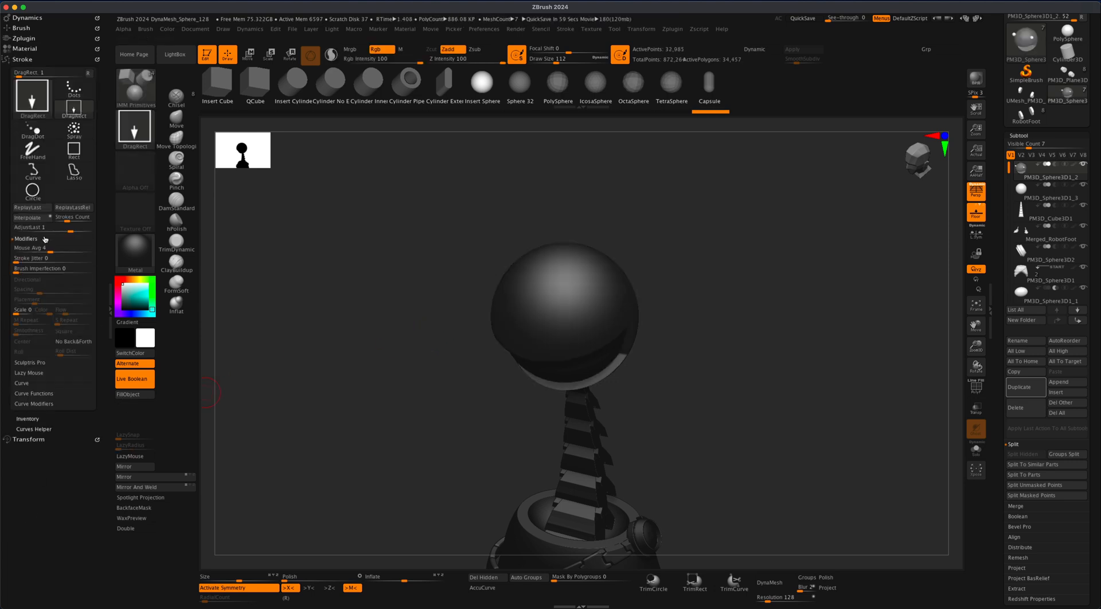
pyautogui.click(54, 405)
pyautogui.click(33, 282)
pyautogui.click(32, 272)
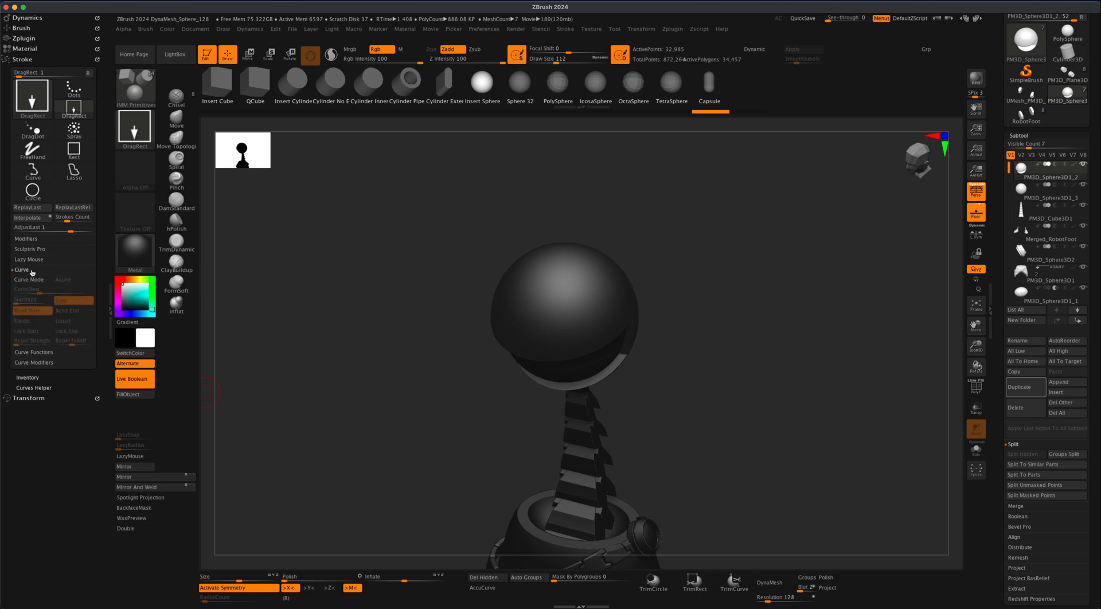
pyautogui.click(27, 238)
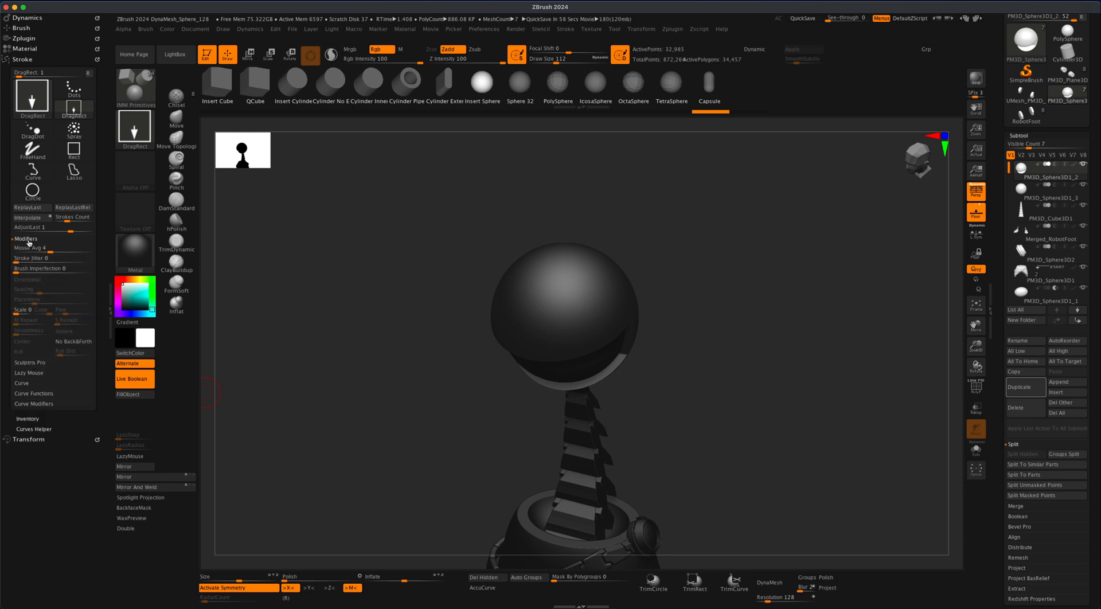
pyautogui.click(35, 440)
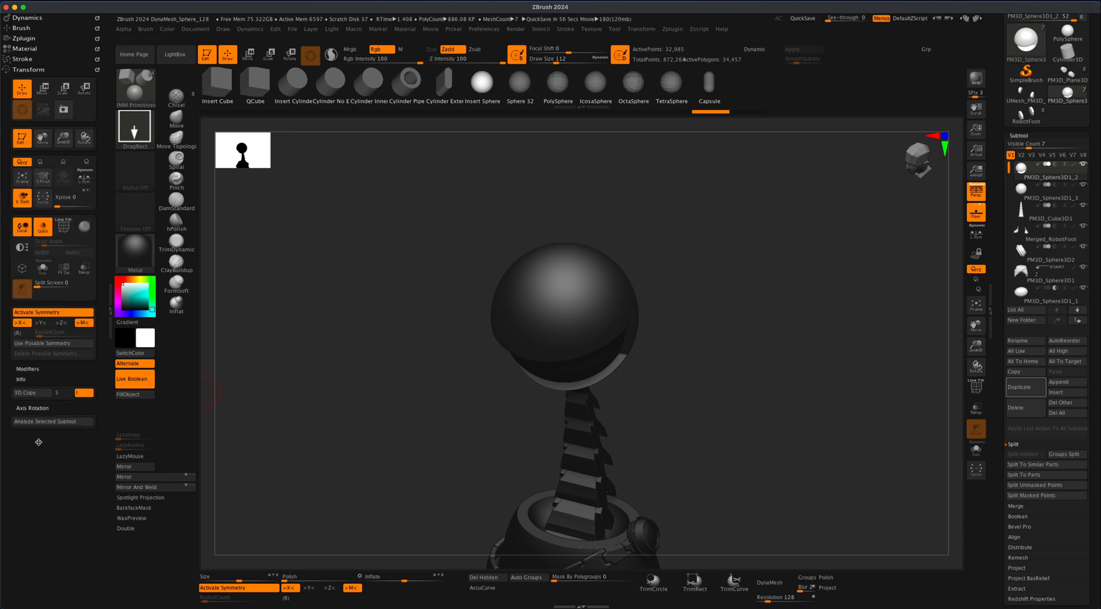
# - Set the insert brush's Imbed depth to 0 and stud the cut sphere's upper front with mirrored pairs of small spheres
pyautogui.click(27, 29)
pyautogui.scroll(-5, 76, 439)
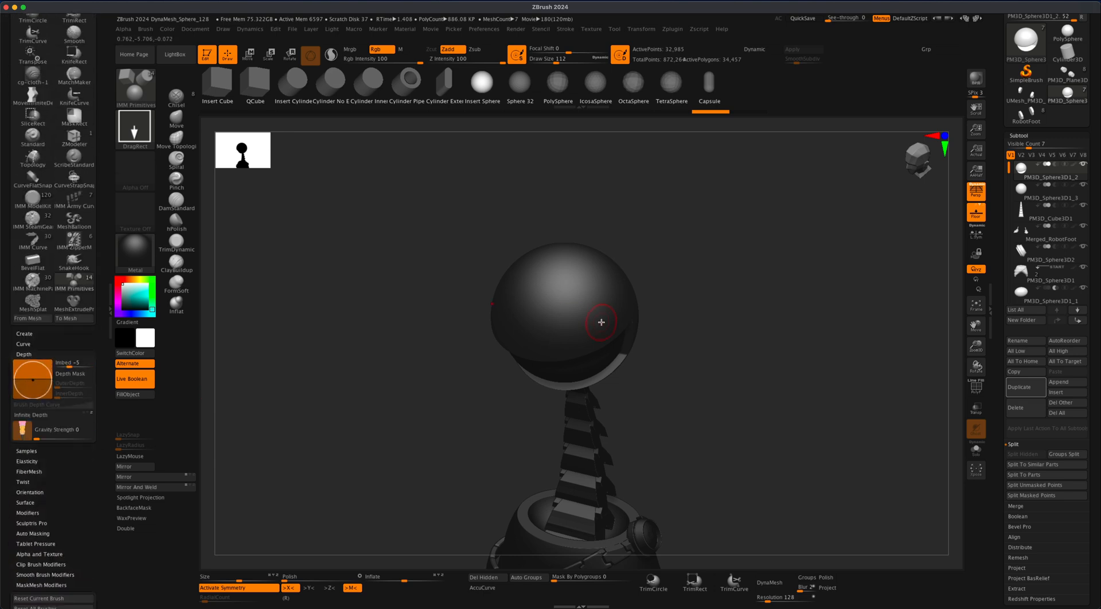
pyautogui.press('super+z')
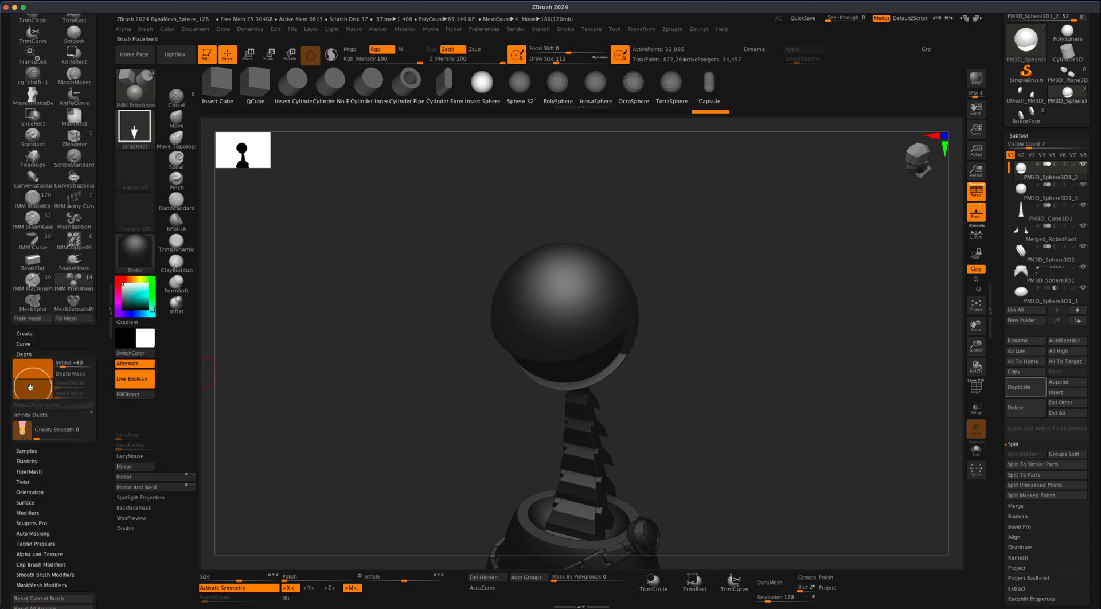
pyautogui.moveTo(576, 335); pyautogui.dragTo(577, 338)
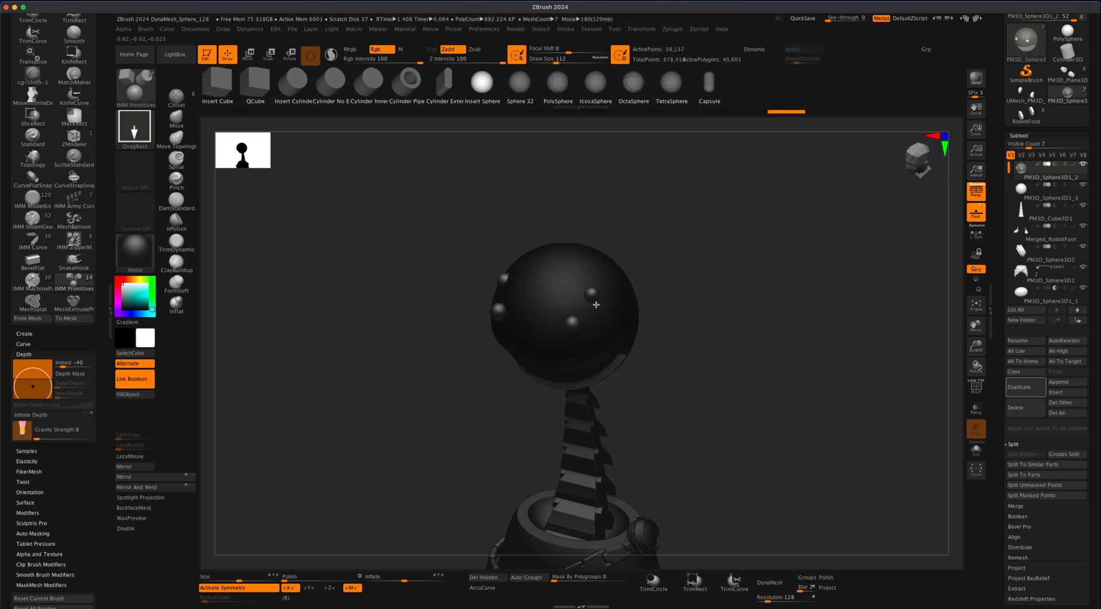
pyautogui.moveTo(595, 303)
pyautogui.mouseDown(button='right')
pyautogui.moveTo(639, 279)
pyautogui.moveTo(774, 273)
pyautogui.moveTo(752, 307)
pyautogui.moveTo(771, 436)
pyautogui.moveTo(728, 386)
pyautogui.moveTo(730, 415)
pyautogui.moveTo(770, 440)
pyautogui.mouseUp(button='right')
# - Flatten the tops of the small inserted spheres into studs with a reduced-size TrimDynamic brush
pyautogui.press('b')
pyautogui.press('t')
pyautogui.press('d')
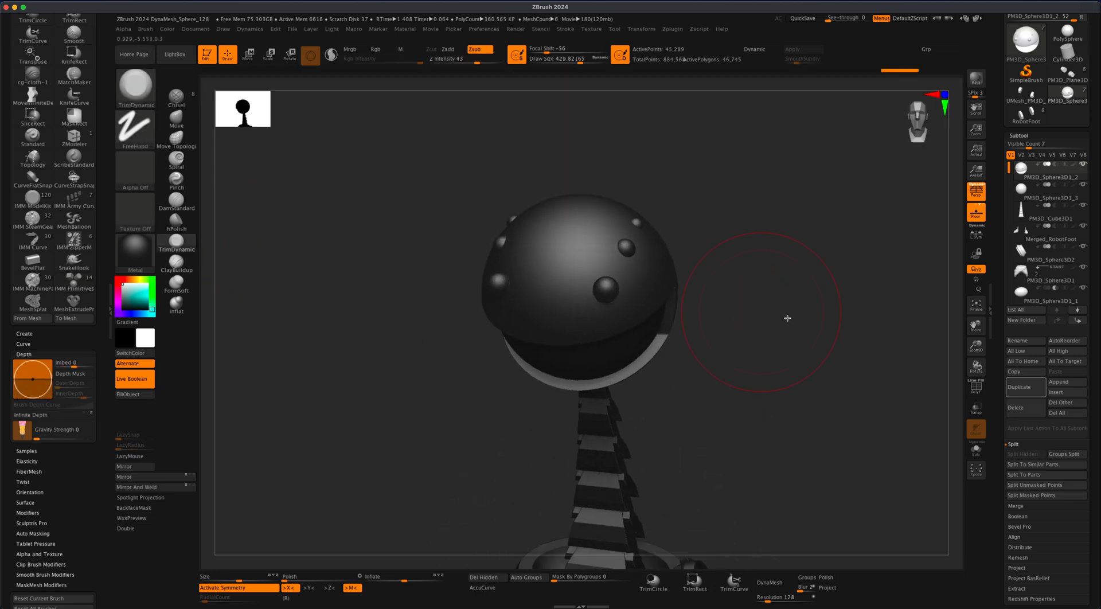
pyautogui.keyDown('ctrl'); pyautogui.moveTo(787, 318); pyautogui.dragTo(765, 321, button='right'); pyautogui.keyUp('ctrl')
pyautogui.press('s')
pyautogui.moveTo(765, 321); pyautogui.dragTo(729, 309)
pyautogui.press('s')
pyautogui.moveTo(739, 310)
pyautogui.mouseDown(button='right')
pyautogui.moveTo(768, 321)
pyautogui.moveTo(771, 338)
pyautogui.moveTo(777, 314)
pyautogui.mouseUp(button='right')
pyautogui.press('super+z')
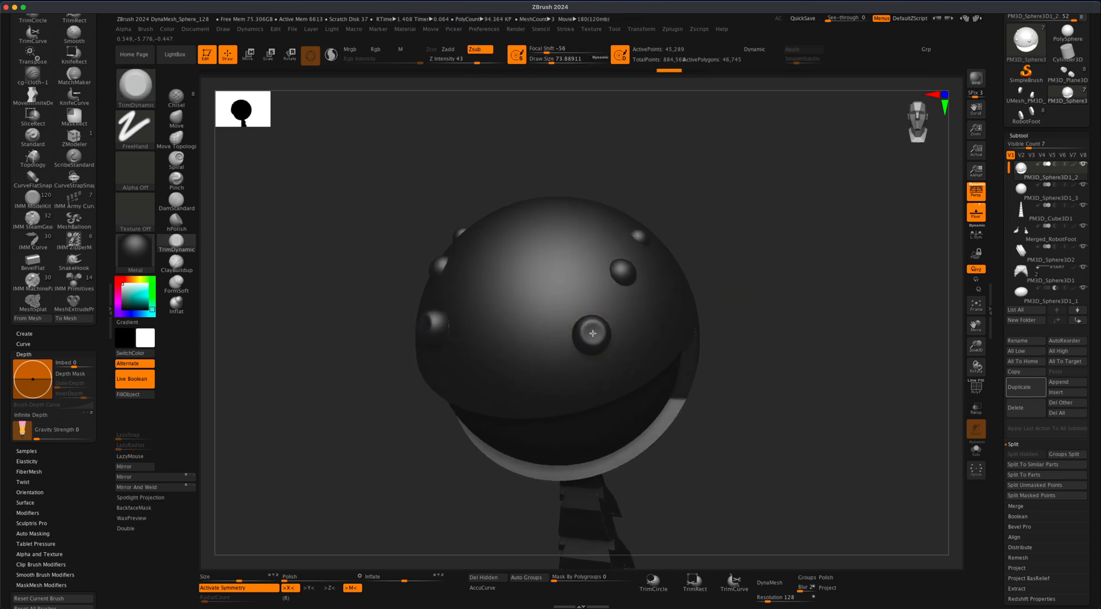
pyautogui.moveTo(592, 333); pyautogui.dragTo(677, 194, button='right')
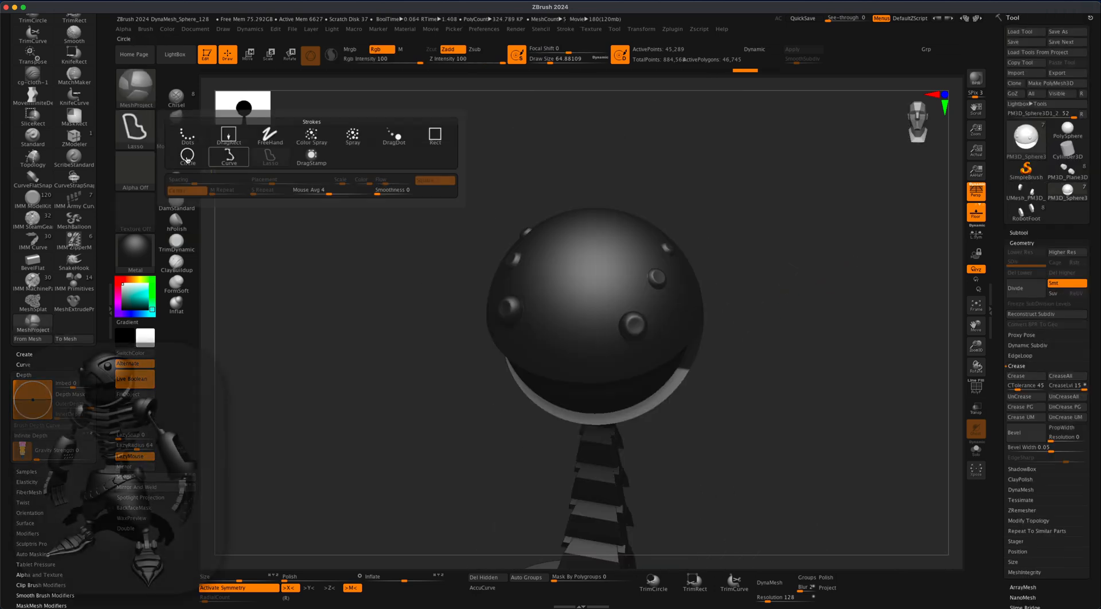
pyautogui.hotkey('ctrl', 'z')
pyautogui.hotkey('ctrl', 'shift', 'z')
pyautogui.hotkey('ctrl', 'z')
pyautogui.keyDown('ctrl'); pyautogui.click(136, 127); pyautogui.keyUp('ctrl')
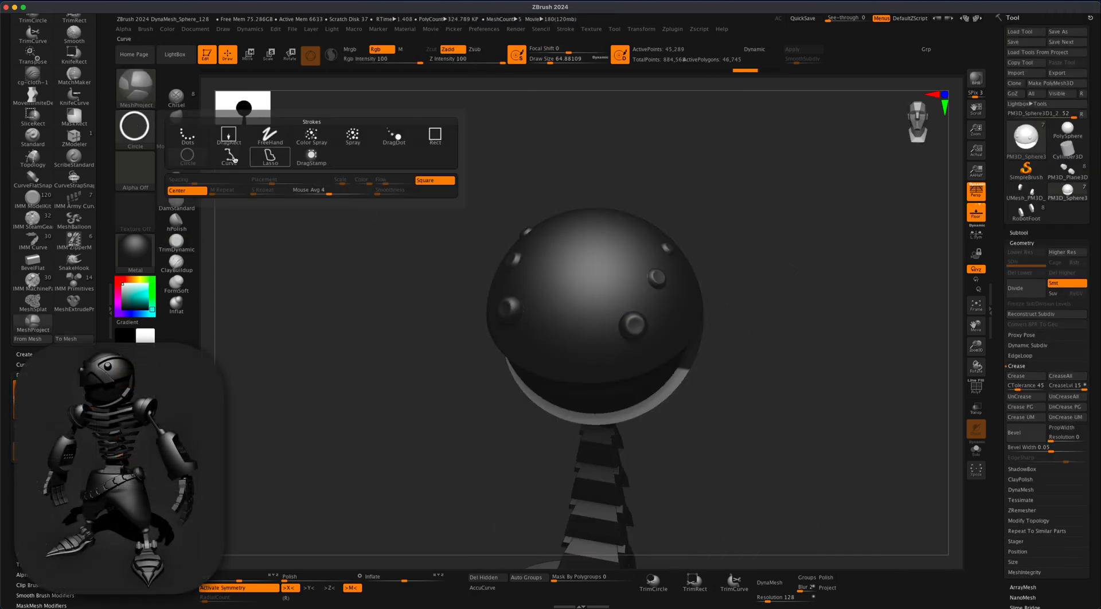
pyautogui.keyDown('ctrl'); pyautogui.click(234, 160); pyautogui.keyUp('ctrl')
pyautogui.click(176, 243)
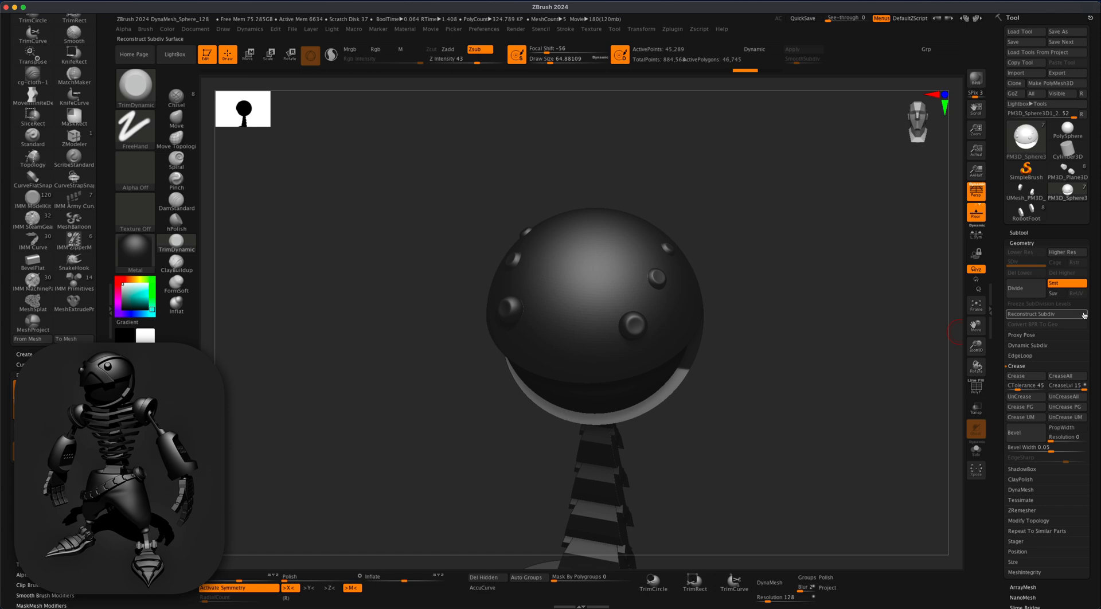
pyautogui.moveTo(1096, 304); pyautogui.dragTo(1096, 315)
pyautogui.click(1026, 243)
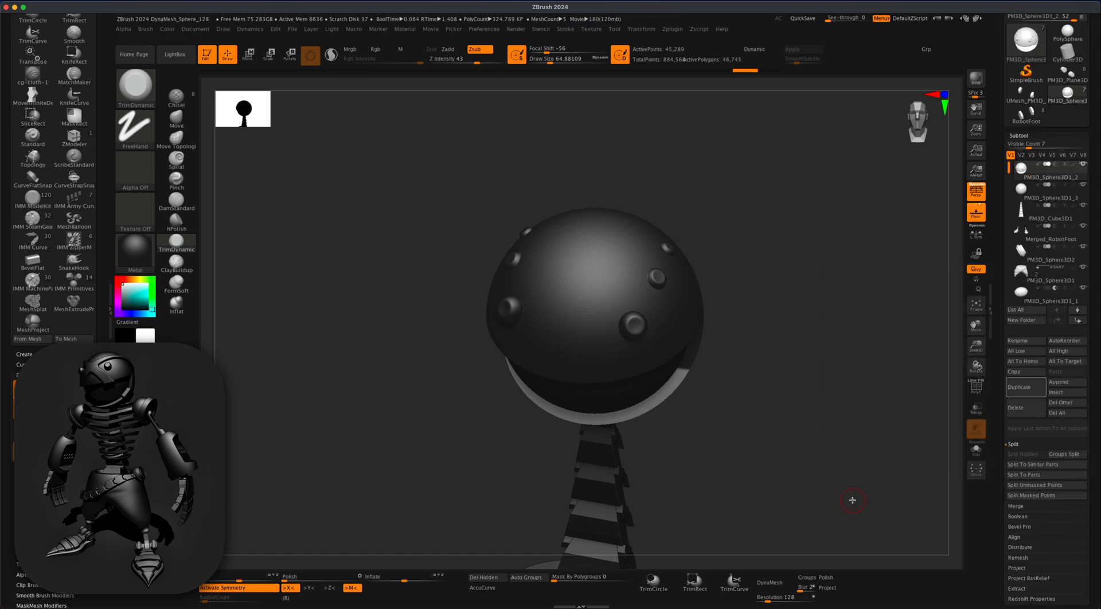
pyautogui.hotkey('ctrl', 'd')
pyautogui.moveTo(828, 511); pyautogui.dragTo(811, 439)
pyautogui.click(774, 583)
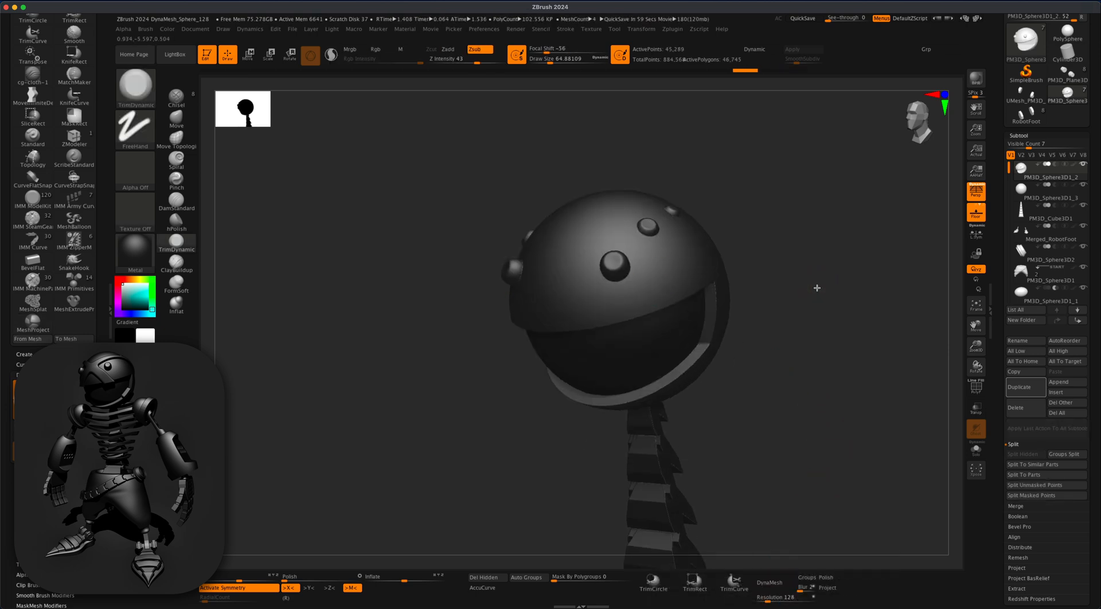
# - Isolate the helmet's outer surface without the studs and mask two diagonal bands crossing over its front
pyautogui.moveTo(818, 288); pyautogui.dragTo(846, 297)
pyautogui.keyDown('ctrl'); pyautogui.keyDown('shift'); pyautogui.click(597, 277); pyautogui.keyUp('shift'); pyautogui.keyUp('ctrl')
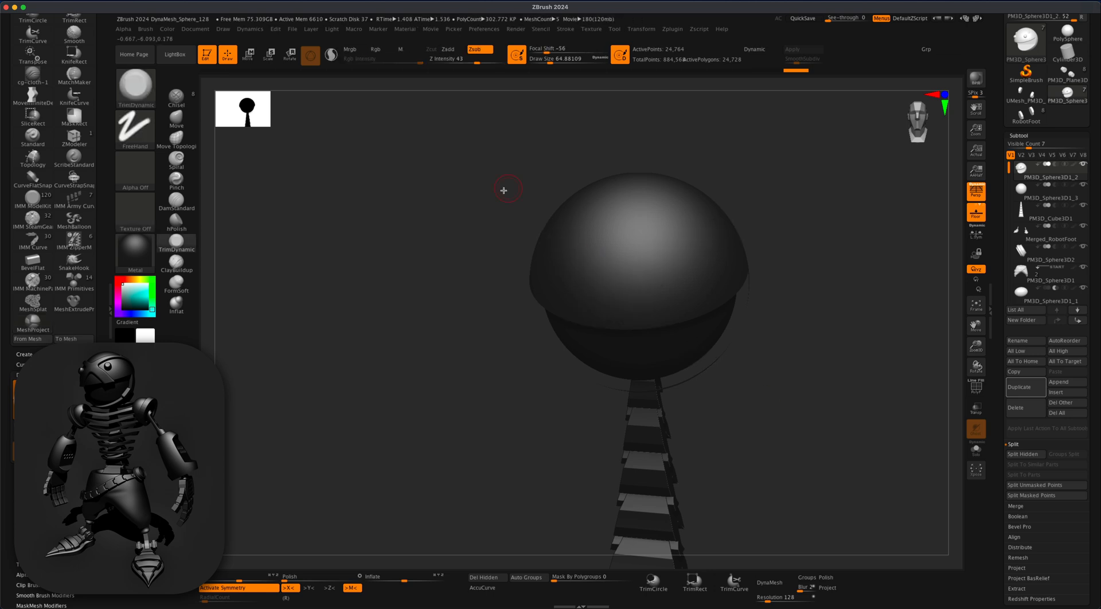
pyautogui.keyDown('ctrl'); pyautogui.moveTo(512, 153); pyautogui.dragTo(789, 362); pyautogui.keyUp('ctrl')
pyautogui.hotkey('ctrl', 'z')
pyautogui.moveTo(514, 185)
pyautogui.keyDown('ctrl'); pyautogui.mouseDown()
pyautogui.moveTo(823, 379)
pyautogui.moveTo(763, 378)
pyautogui.moveTo(840, 347)
pyautogui.moveTo(809, 342)
pyautogui.moveTo(810, 363)
pyautogui.mouseUp(); pyautogui.keyUp('ctrl')
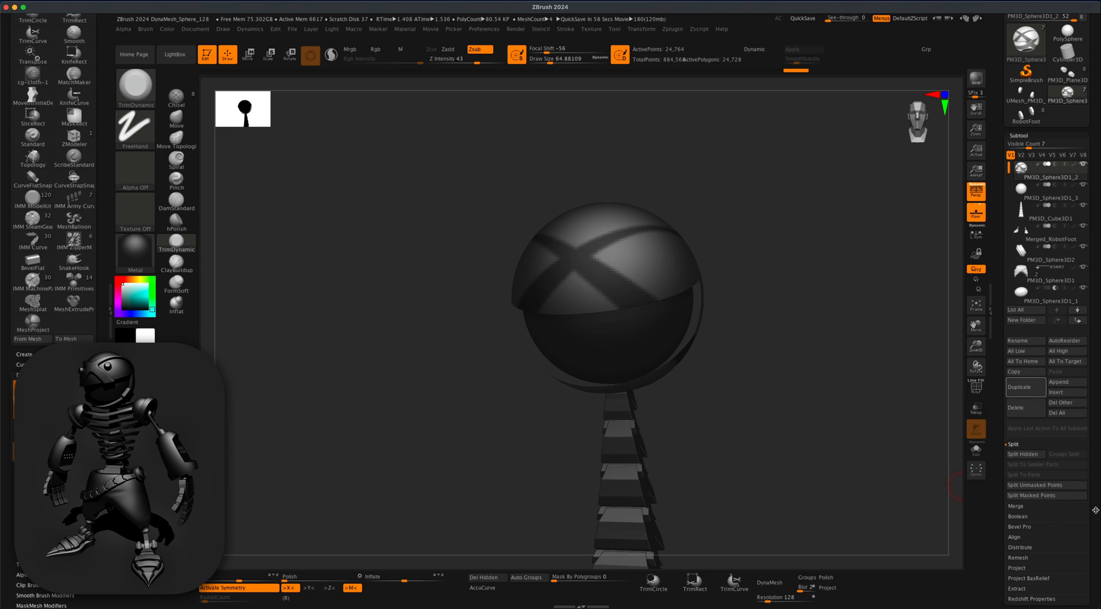
# - Extract the masked bands at 0.02 thickness into a new subtool and reveal the helmet's hidden parts
pyautogui.scroll(-3, 1039, 514)
pyautogui.click(1020, 505)
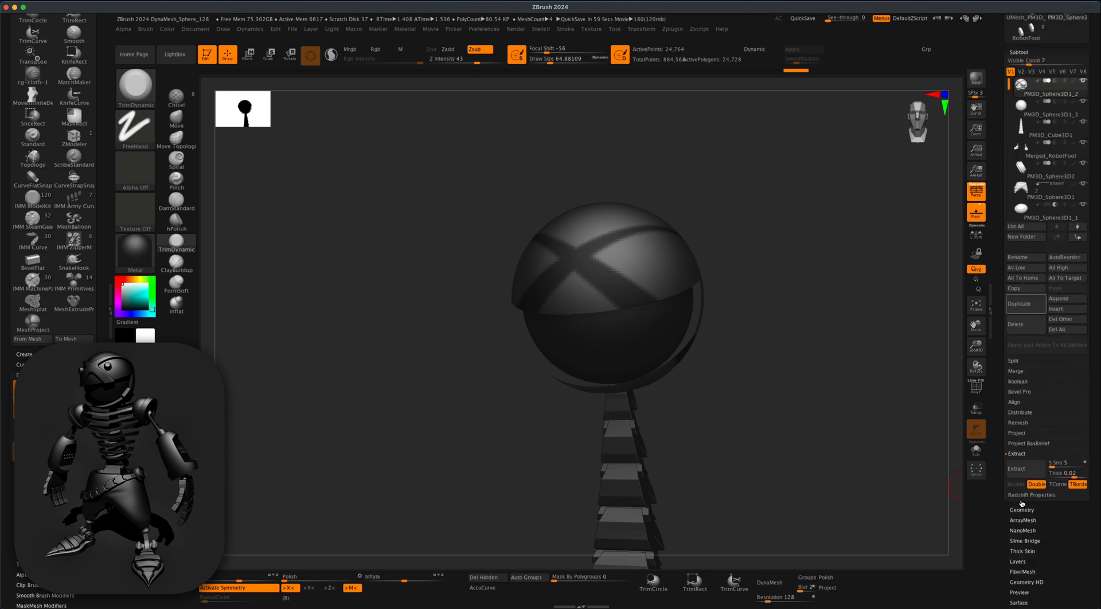
pyautogui.click(1030, 474)
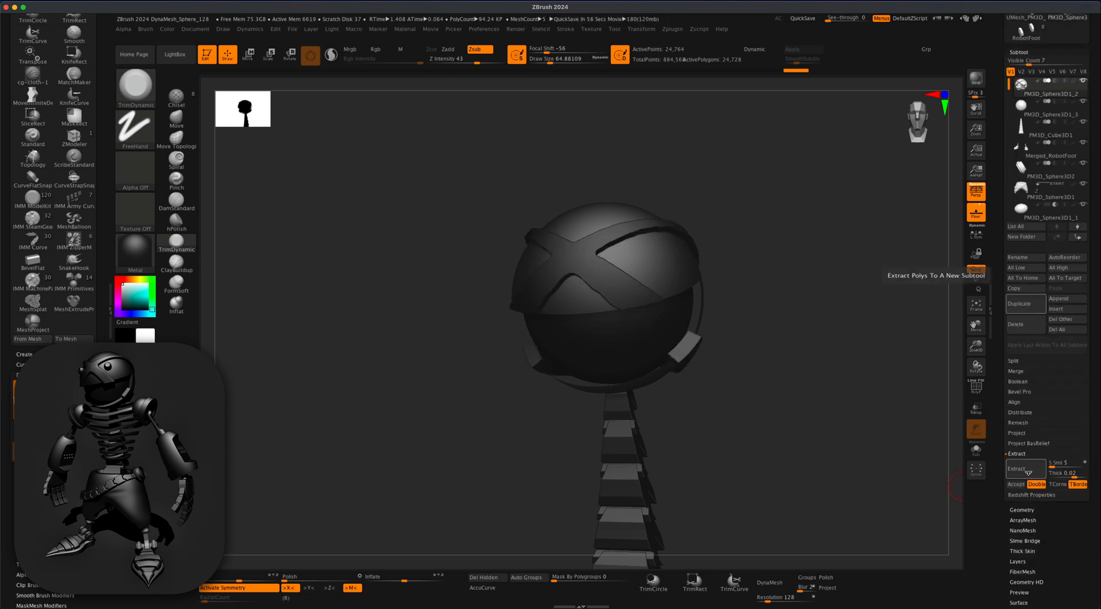
pyautogui.click(1015, 485)
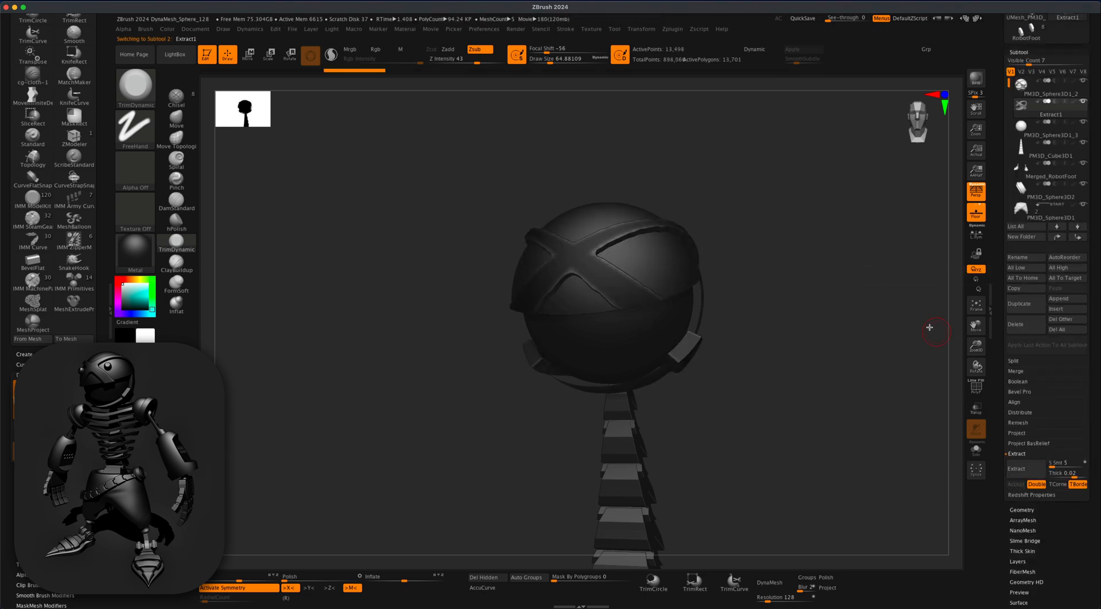
pyautogui.click(1074, 93)
pyautogui.moveTo(826, 269); pyautogui.dragTo(866, 367)
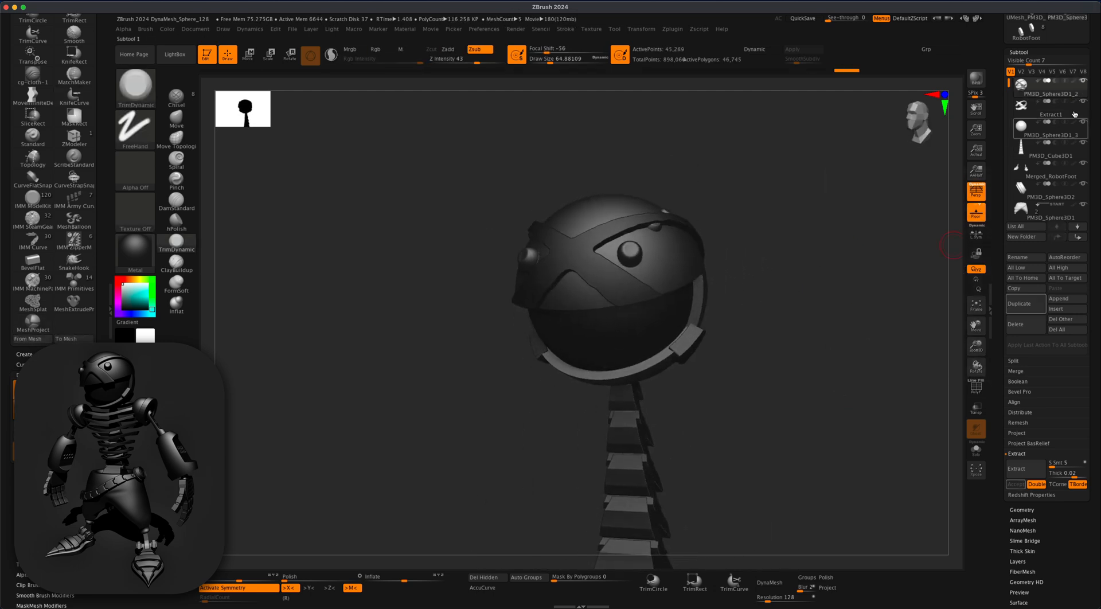
# - ZRemesh the extracted crossing bands with the Half option and subdivide them three times
pyautogui.click(1075, 114)
pyautogui.click(1025, 512)
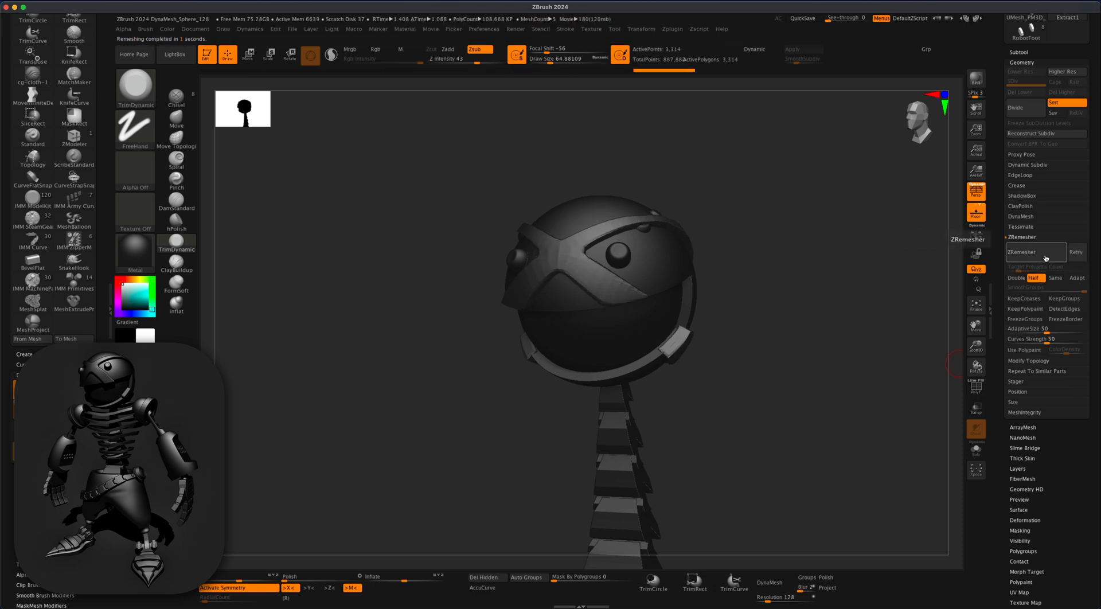
pyautogui.hotkey('ctrl', 'z')
pyautogui.moveTo(823, 402)
pyautogui.mouseDown()
pyautogui.moveTo(835, 408)
pyautogui.moveTo(816, 406)
pyautogui.moveTo(820, 386)
pyautogui.moveTo(843, 376)
pyautogui.mouseUp()
pyautogui.hotkey('ctrl', 'd')
pyautogui.hotkey('ctrl', 'd')
pyautogui.hotkey('ctrl', 'd')
# - Reshape the smoothed crossing bands around the helmet's front with the Move brush
pyautogui.click(180, 128)
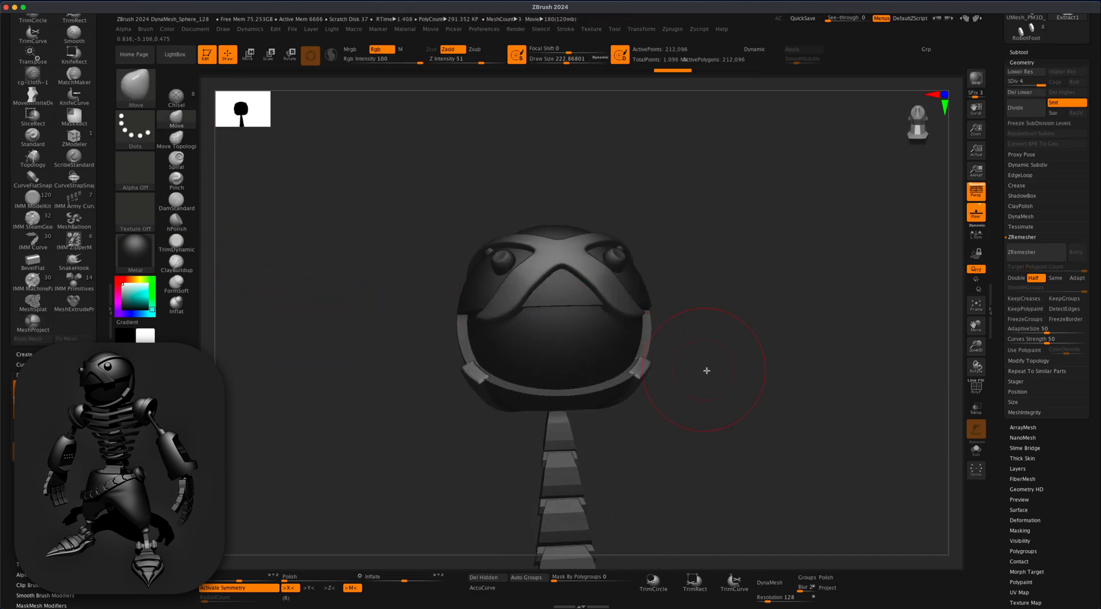
pyautogui.moveTo(706, 370)
pyautogui.mouseDown()
pyautogui.moveTo(654, 376)
pyautogui.moveTo(791, 377)
pyautogui.moveTo(721, 363)
pyautogui.moveTo(740, 381)
pyautogui.moveTo(565, 323)
pyautogui.mouseUp()
pyautogui.moveTo(740, 333); pyautogui.dragTo(683, 299)
pyautogui.keyDown('ctrl'); pyautogui.keyDown('shift'); pyautogui.moveTo(360, 419); pyautogui.dragTo(603, 315); pyautogui.keyUp('shift'); pyautogui.keyUp('ctrl')
pyautogui.moveTo(734, 355)
pyautogui.mouseDown()
pyautogui.moveTo(820, 386)
pyautogui.moveTo(800, 350)
pyautogui.moveTo(789, 358)
pyautogui.moveTo(786, 336)
pyautogui.moveTo(777, 361)
pyautogui.moveTo(788, 354)
pyautogui.mouseUp()
# - Flatten the bands' surfaces along the helmet with the hPolish brush, undoing the last stroke
pyautogui.click(176, 222)
pyautogui.moveTo(711, 405); pyautogui.dragTo(767, 416)
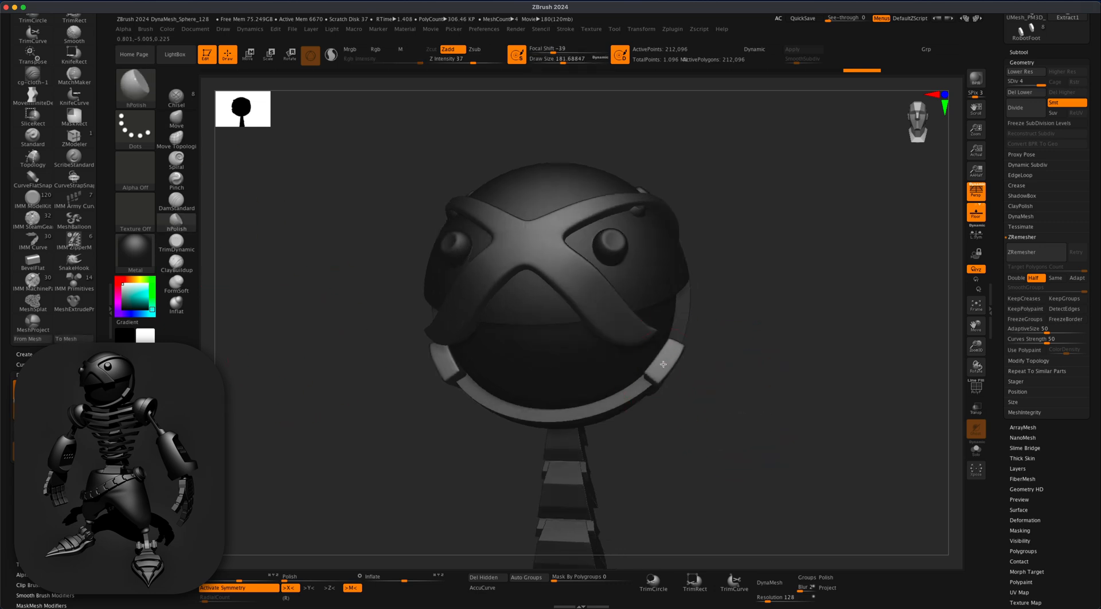
pyautogui.moveTo(662, 364); pyautogui.dragTo(660, 371)
pyautogui.moveTo(739, 374)
pyautogui.mouseDown()
pyautogui.moveTo(779, 356)
pyautogui.moveTo(700, 290)
pyautogui.mouseUp()
pyautogui.moveTo(642, 336); pyautogui.dragTo(626, 351)
pyautogui.moveTo(726, 290)
pyautogui.mouseDown()
pyautogui.moveTo(738, 356)
pyautogui.moveTo(629, 345)
pyautogui.moveTo(536, 380)
pyautogui.moveTo(624, 361)
pyautogui.mouseUp()
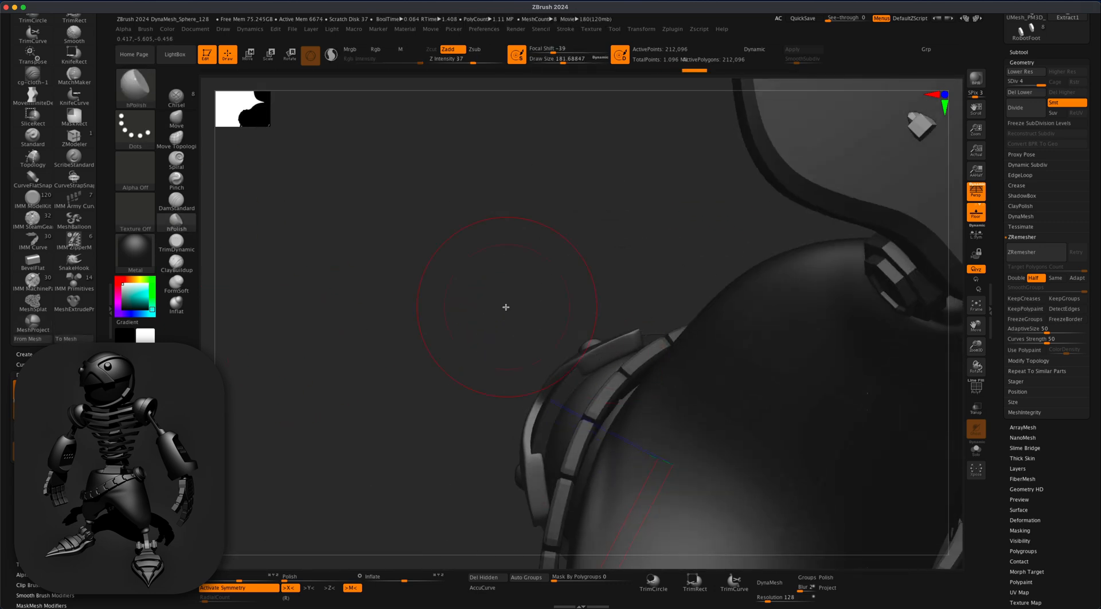
pyautogui.moveTo(505, 308)
pyautogui.keyDown('alt'); pyautogui.mouseDown()
pyautogui.moveTo(516, 376)
pyautogui.moveTo(799, 377)
pyautogui.moveTo(799, 437)
pyautogui.moveTo(764, 380)
pyautogui.moveTo(821, 389)
pyautogui.moveTo(682, 470)
pyautogui.mouseUp(); pyautogui.keyUp('alt')
pyautogui.press('super+z')
# - Enlarge the Move brush to a draw size of about 400 and try adjusting the bands over the helmet, undoing the last strokes
pyautogui.press('b')
pyautogui.press('m')
pyautogui.press('v')
pyautogui.press('s')
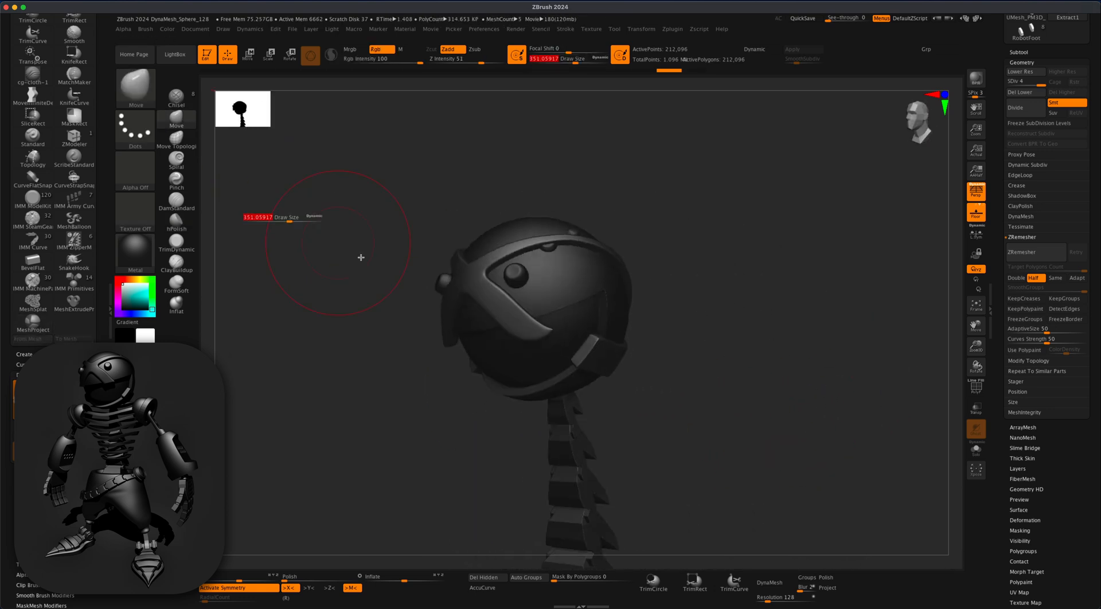
pyautogui.moveTo(360, 257)
pyautogui.mouseDown()
pyautogui.moveTo(563, 233)
pyautogui.moveTo(542, 213)
pyautogui.mouseUp()
pyautogui.press('s')
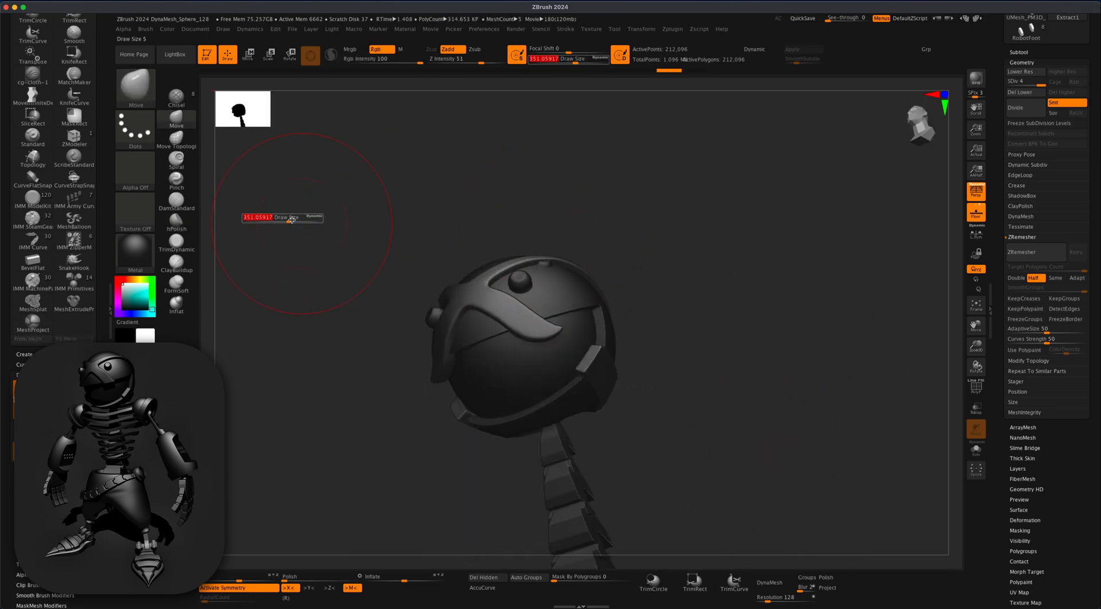
pyautogui.moveTo(289, 221); pyautogui.dragTo(293, 221)
pyautogui.moveTo(344, 229); pyautogui.dragTo(367, 232)
pyautogui.moveTo(545, 256); pyautogui.dragTo(550, 239)
pyautogui.press('super+z')
pyautogui.press('super+z')
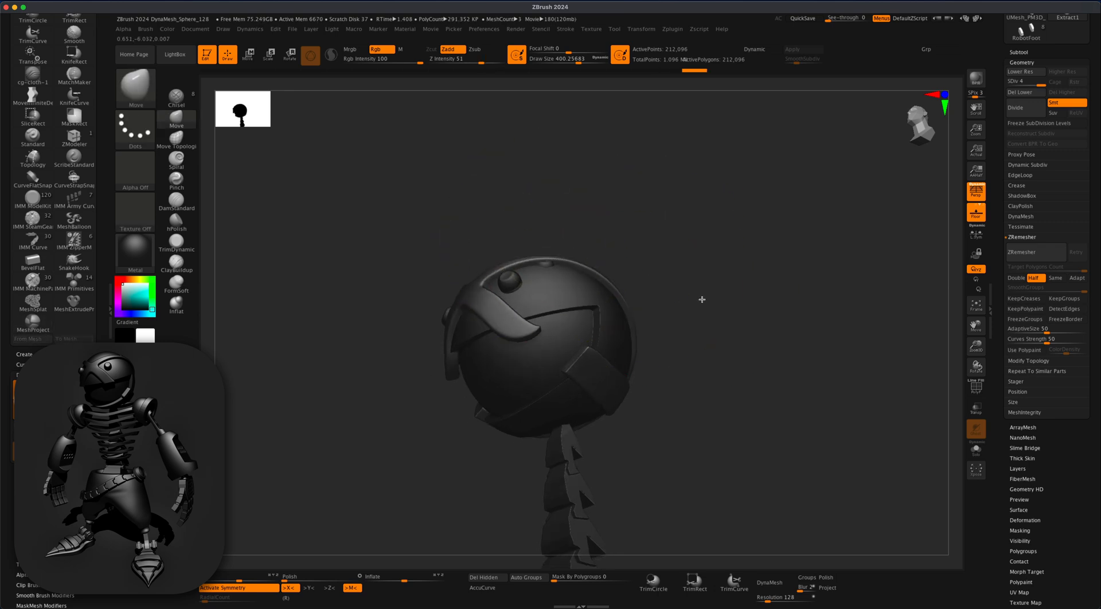
# - Select the helmet shell subtool and slice part of it away with a curved KnifeCurve stroke
pyautogui.moveTo(687, 289); pyautogui.dragTo(709, 299)
pyautogui.moveTo(1095, 143); pyautogui.dragTo(1096, 333)
pyautogui.click(1020, 244)
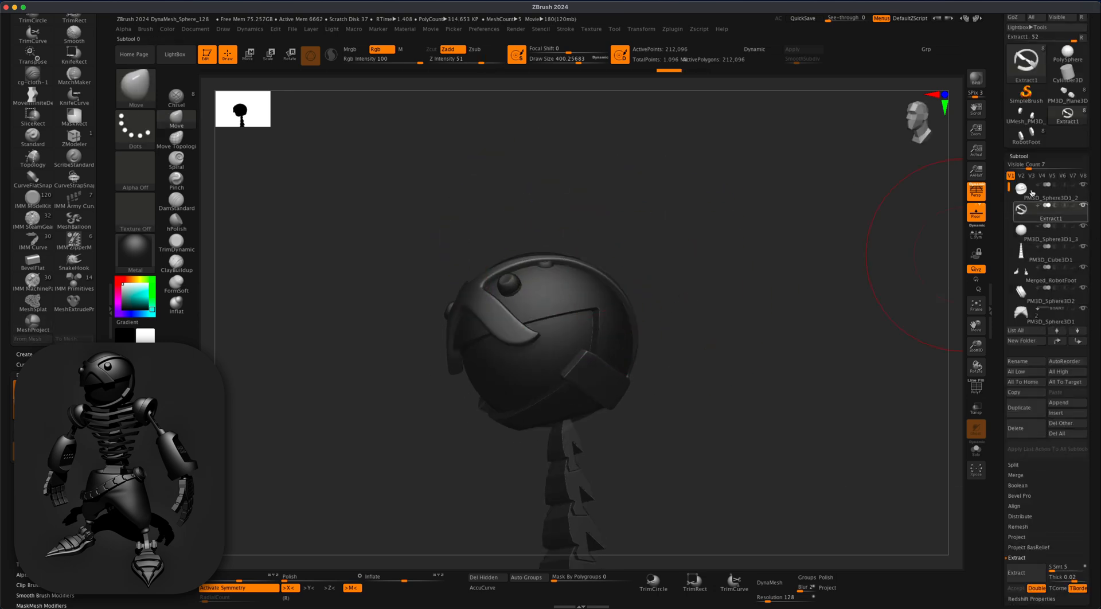
pyautogui.click(1028, 192)
pyautogui.moveTo(788, 301); pyautogui.dragTo(783, 315)
pyautogui.hotkey('ctrl', 'shift')
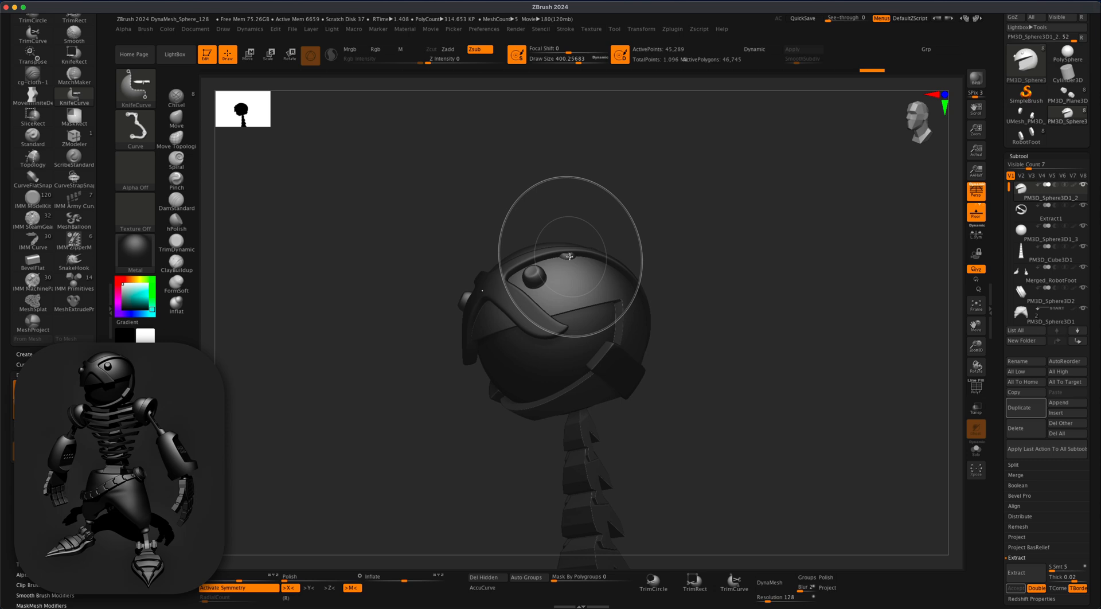
pyautogui.moveTo(654, 276); pyautogui.dragTo(460, 291)
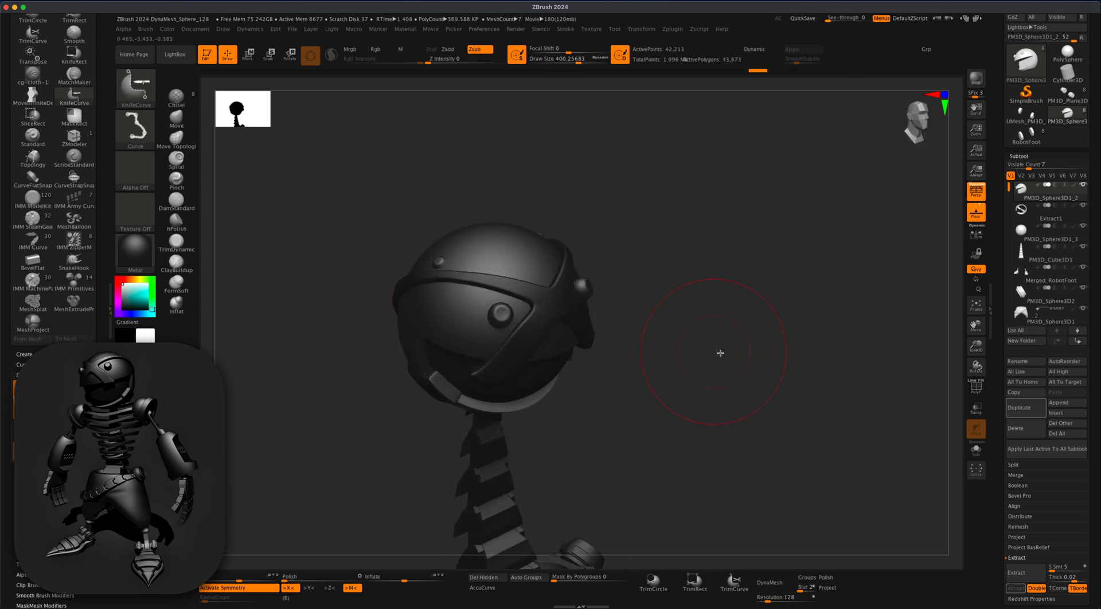
# - Render the full figure with BPR and inspect the extracted bands on their own
pyautogui.moveTo(720, 353)
pyautogui.keyDown('shift'); pyautogui.mouseDown()
pyautogui.moveTo(666, 374)
pyautogui.moveTo(708, 359)
pyautogui.moveTo(806, 444)
pyautogui.moveTo(784, 396)
pyautogui.moveTo(799, 384)
pyautogui.moveTo(782, 367)
pyautogui.moveTo(779, 386)
pyautogui.moveTo(845, 201)
pyautogui.mouseUp(); pyautogui.keyUp('shift')
pyautogui.hotkey('shift', 'r')
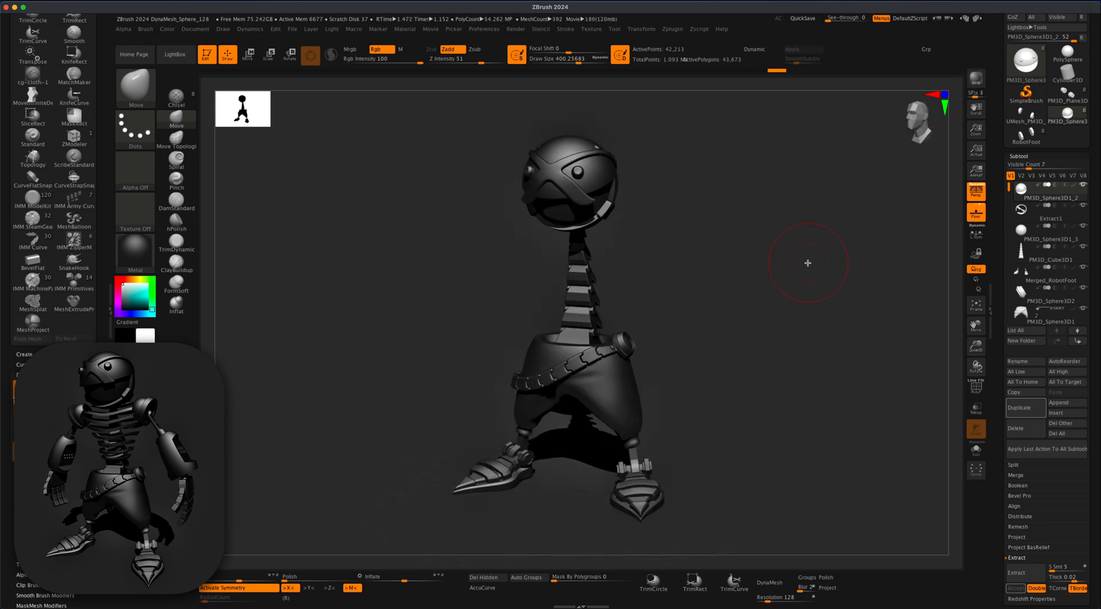
pyautogui.moveTo(808, 262)
pyautogui.mouseDown()
pyautogui.moveTo(718, 299)
pyautogui.moveTo(794, 300)
pyautogui.moveTo(766, 307)
pyautogui.moveTo(730, 352)
pyautogui.mouseUp()
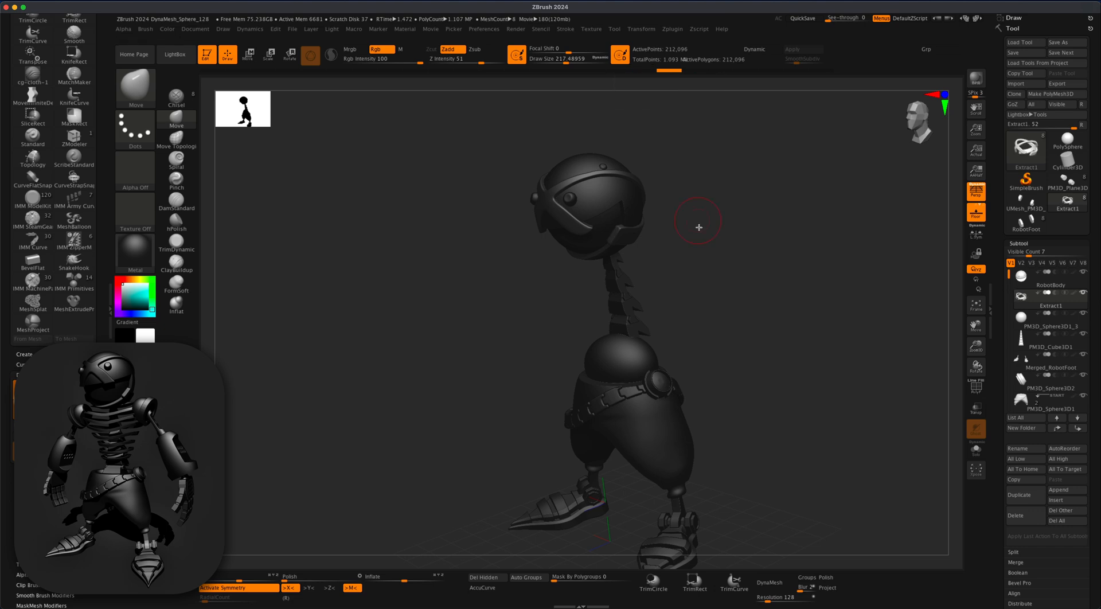
pyautogui.moveTo(699, 227); pyautogui.dragTo(756, 269)
pyautogui.click(1083, 293)
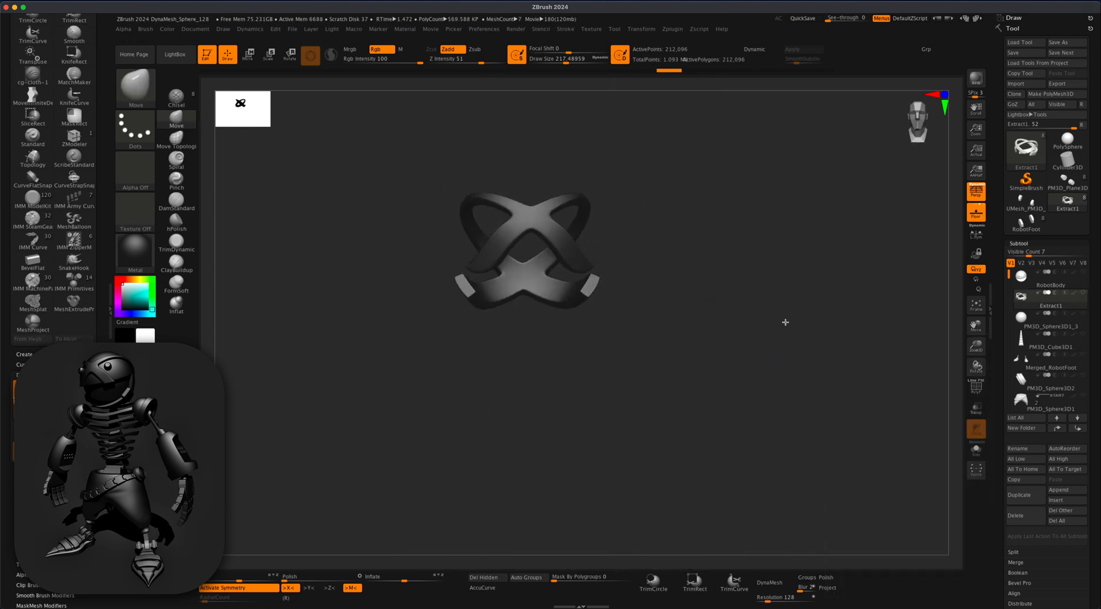
pyautogui.moveTo(769, 329); pyautogui.dragTo(783, 348)
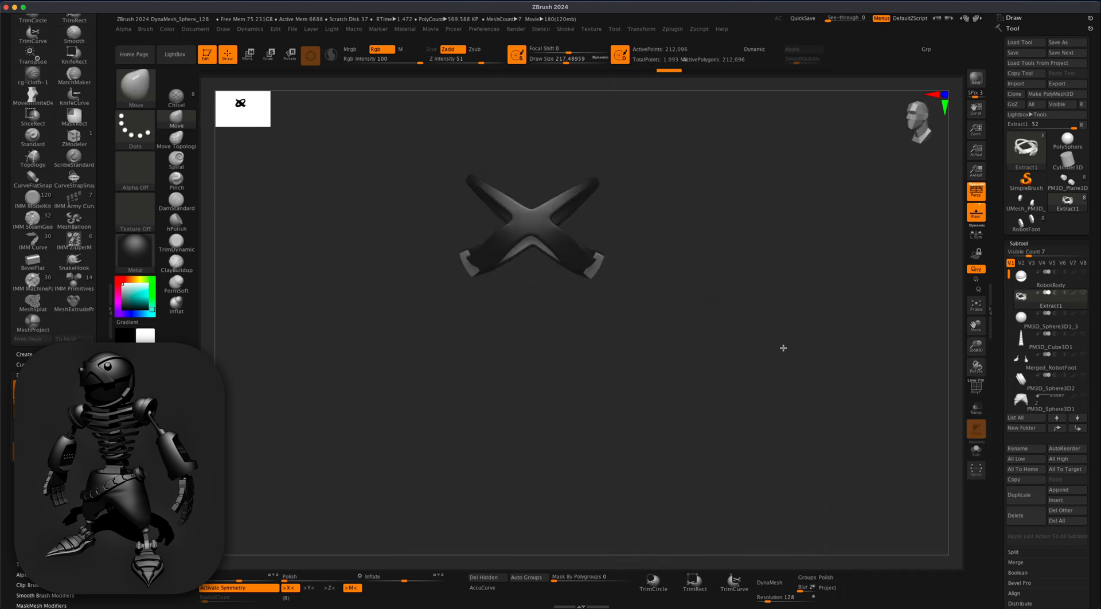
pyautogui.click(1083, 293)
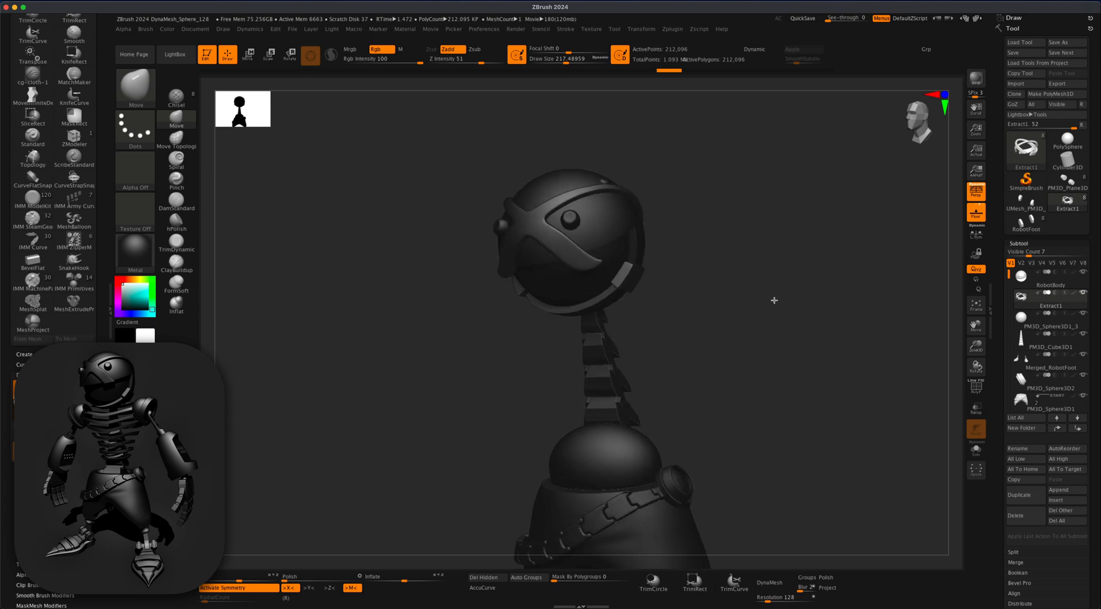
pyautogui.moveTo(783, 297)
pyautogui.keyDown('alt'); pyautogui.mouseDown()
pyautogui.moveTo(772, 329)
pyautogui.moveTo(827, 332)
pyautogui.mouseUp(); pyautogui.keyUp('alt')
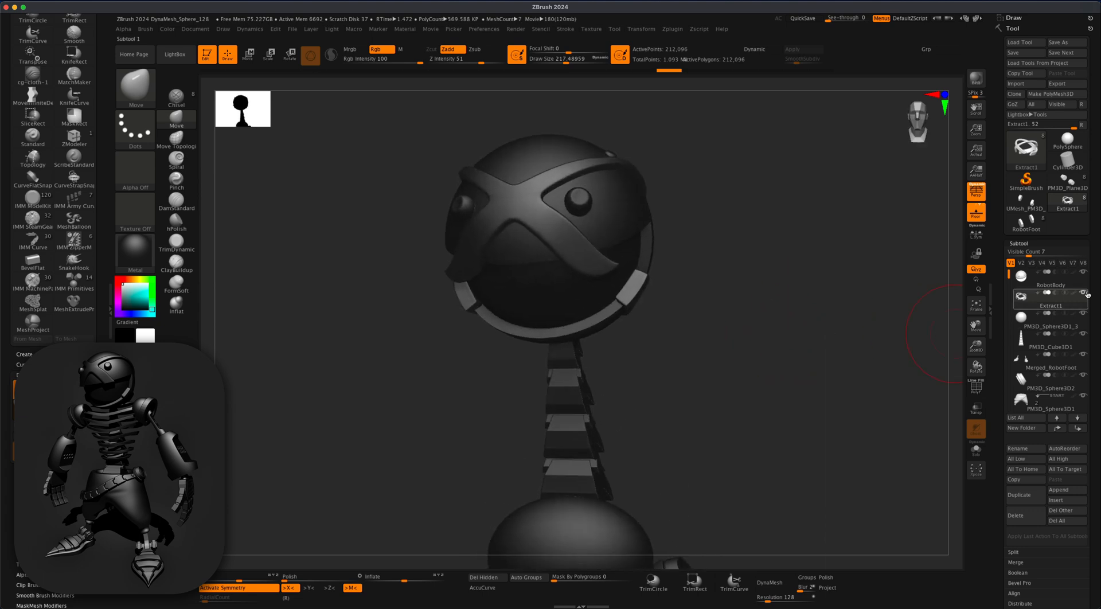
# - Show only the helmet shell and extracted bands, set the masking brush to MaskRect and make the bands the active subtool
pyautogui.click(1083, 293)
pyautogui.click(1021, 277)
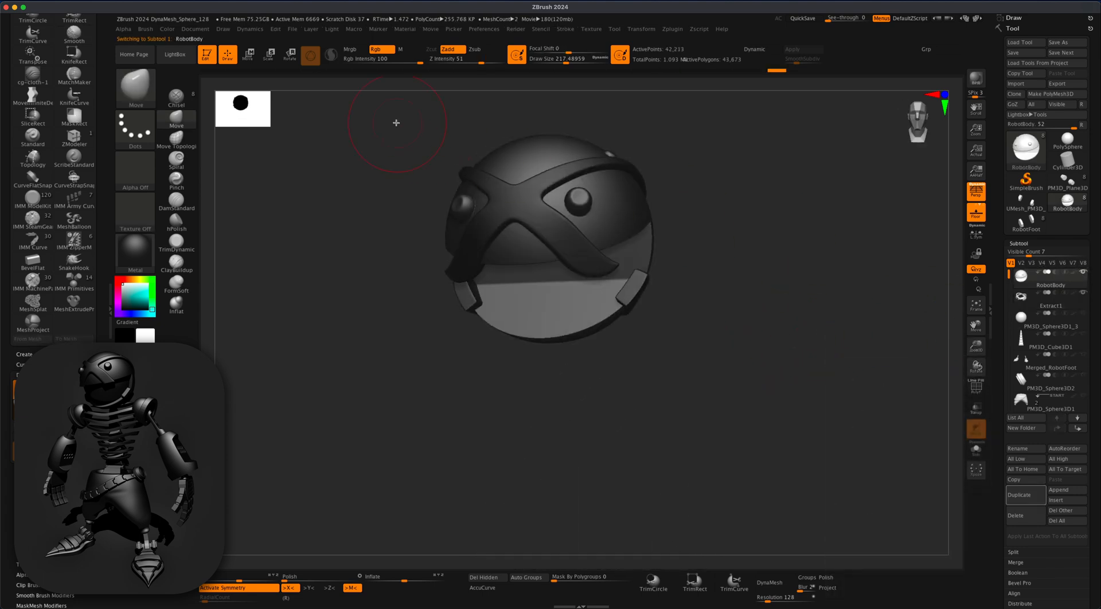
pyautogui.click(144, 93)
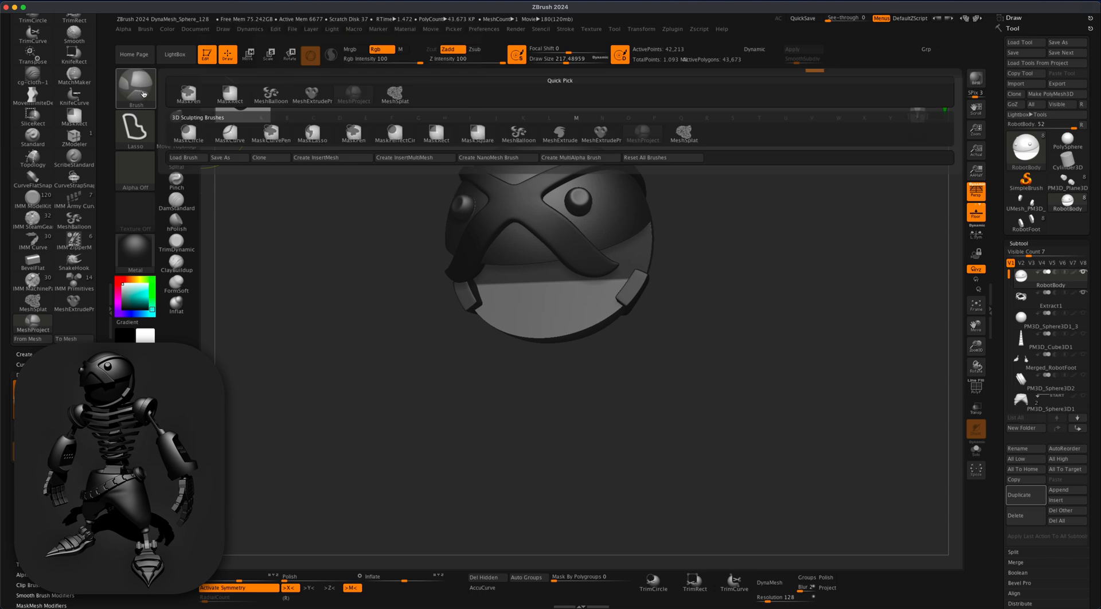
pyautogui.click(480, 136)
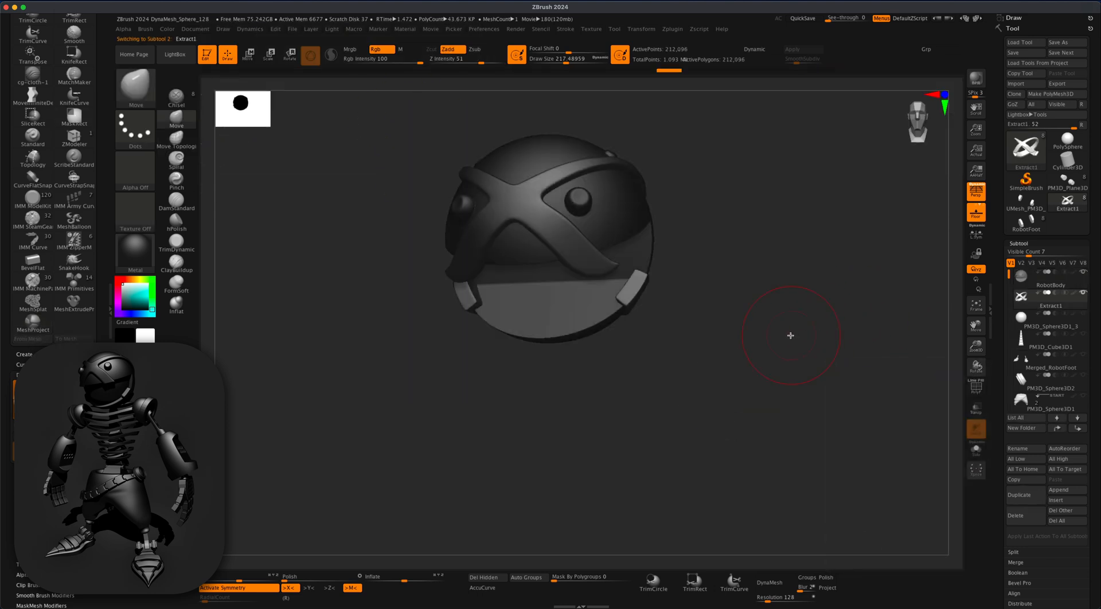
pyautogui.moveTo(791, 335)
pyautogui.mouseDown()
pyautogui.moveTo(853, 373)
pyautogui.moveTo(617, 130)
pyautogui.moveTo(494, 308)
pyautogui.moveTo(771, 252)
pyautogui.mouseUp()
# - Delete the bands' lower subdivision levels and slice off their lower ends with the KnifeCurve brush
pyautogui.moveTo(773, 251)
pyautogui.keyDown('ctrl'); pyautogui.keyDown('shift'); pyautogui.mouseDown()
pyautogui.moveTo(535, 387)
pyautogui.moveTo(456, 303)
pyautogui.mouseUp(); pyautogui.keyUp('shift'); pyautogui.keyUp('ctrl')
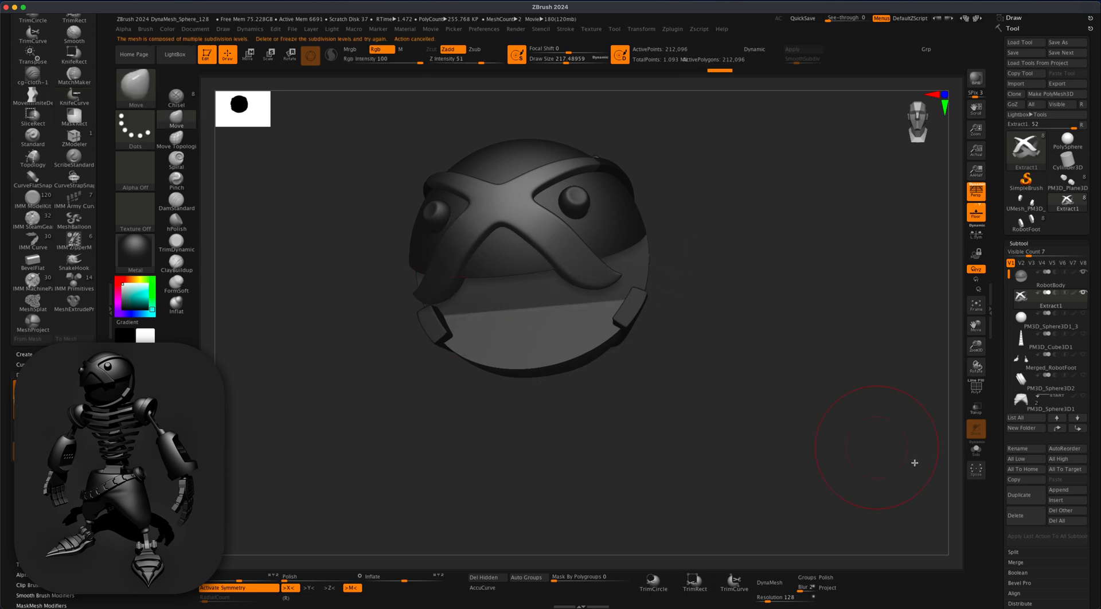
pyautogui.click(1019, 244)
pyautogui.click(1022, 254)
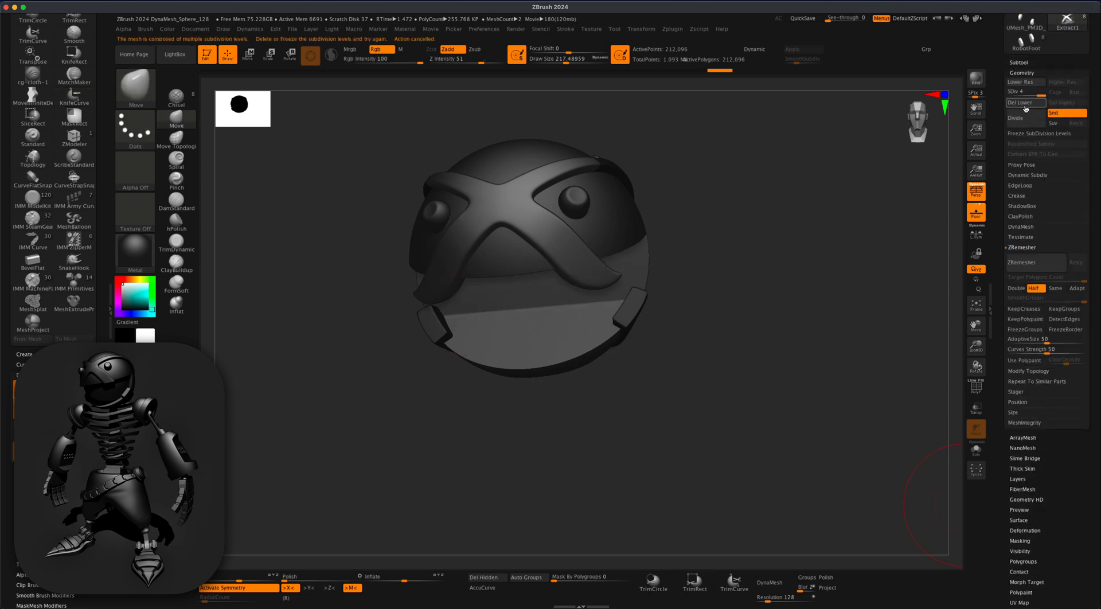
pyautogui.moveTo(732, 235)
pyautogui.keyDown('ctrl'); pyautogui.keyDown('shift'); pyautogui.mouseDown()
pyautogui.moveTo(490, 300)
pyautogui.moveTo(498, 290)
pyautogui.mouseUp(); pyautogui.keyUp('shift'); pyautogui.keyUp('ctrl')
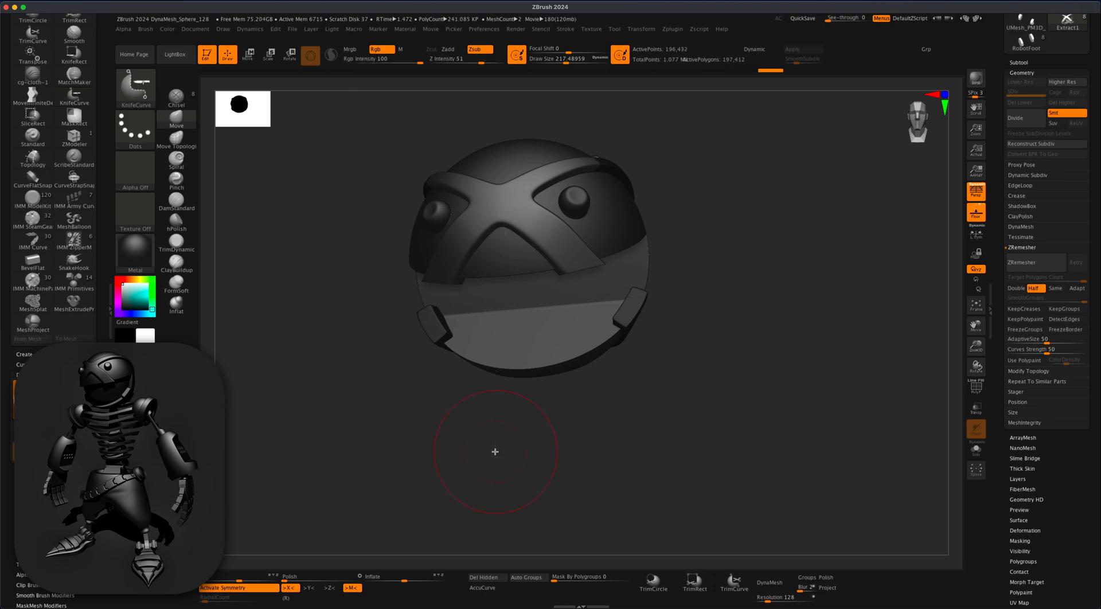
# - Restore the visibility of all the figure's subtools, frame the model and reselect the RobotBody helmet subtool
pyautogui.moveTo(494, 452)
pyautogui.mouseDown()
pyautogui.moveTo(638, 392)
pyautogui.moveTo(661, 435)
pyautogui.moveTo(649, 444)
pyautogui.moveTo(695, 425)
pyautogui.moveTo(782, 481)
pyautogui.moveTo(818, 395)
pyautogui.mouseUp()
pyautogui.moveTo(1095, 153); pyautogui.dragTo(1095, 171)
pyautogui.click(1023, 80)
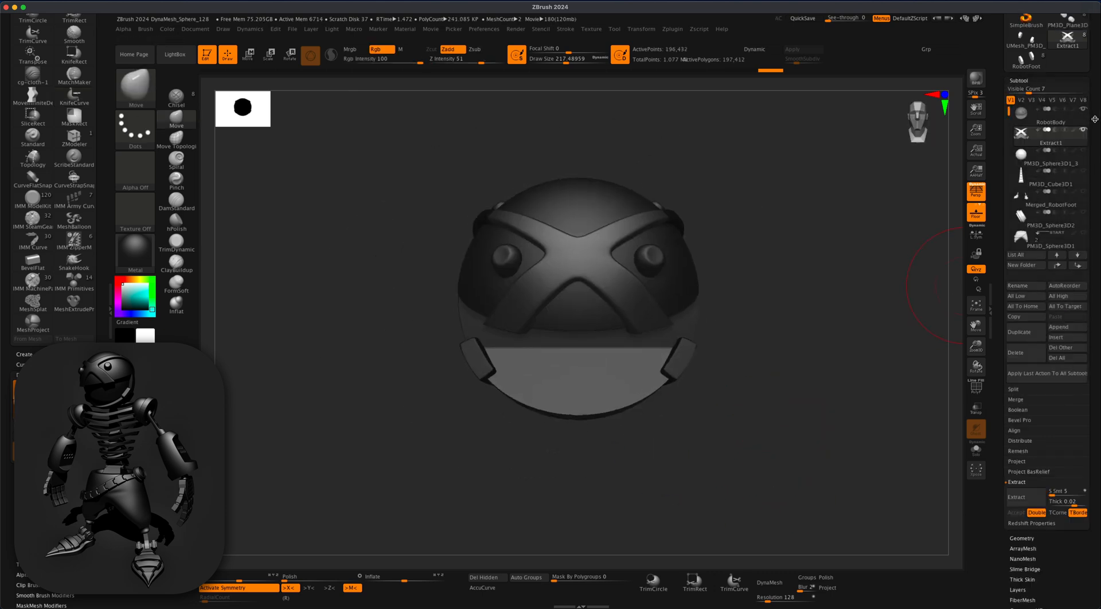
pyautogui.keyDown('shift'); pyautogui.click(1083, 130); pyautogui.keyUp('shift')
pyautogui.press('f')
pyautogui.moveTo(833, 329)
pyautogui.mouseDown()
pyautogui.moveTo(732, 319)
pyautogui.moveTo(758, 325)
pyautogui.moveTo(774, 302)
pyautogui.mouseUp()
pyautogui.moveTo(762, 297)
pyautogui.keyDown('ctrl'); pyautogui.mouseDown()
pyautogui.moveTo(784, 334)
pyautogui.moveTo(752, 398)
pyautogui.moveTo(838, 398)
pyautogui.moveTo(757, 393)
pyautogui.moveTo(785, 359)
pyautogui.mouseUp(); pyautogui.keyUp('ctrl')
pyautogui.click(1024, 119)
# - Render the full figure with BPR and review its proportions from the front and side
pyautogui.hotkey('shift', 'r')
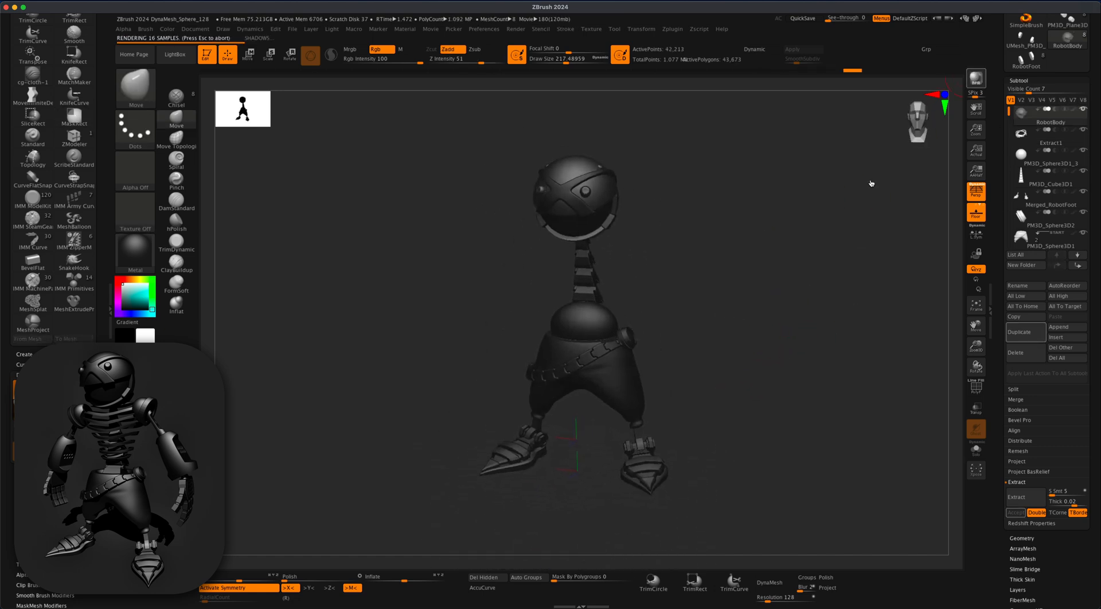
pyautogui.keyDown('alt'); pyautogui.moveTo(828, 282); pyautogui.dragTo(802, 292); pyautogui.keyUp('alt')
pyautogui.hotkey('shift', 'r')
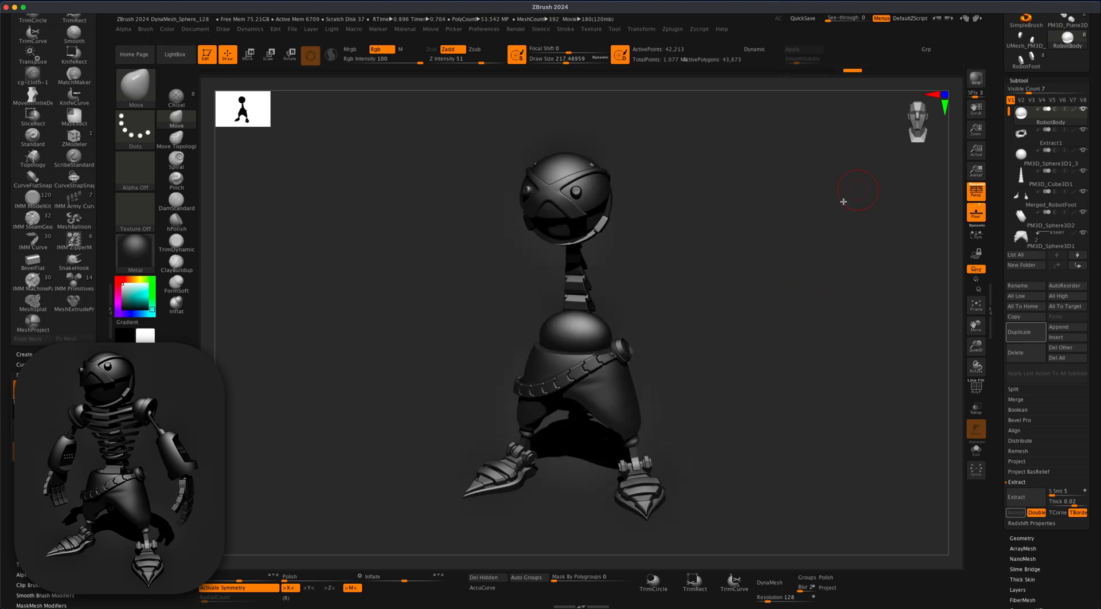
pyautogui.moveTo(843, 202); pyautogui.dragTo(784, 289)
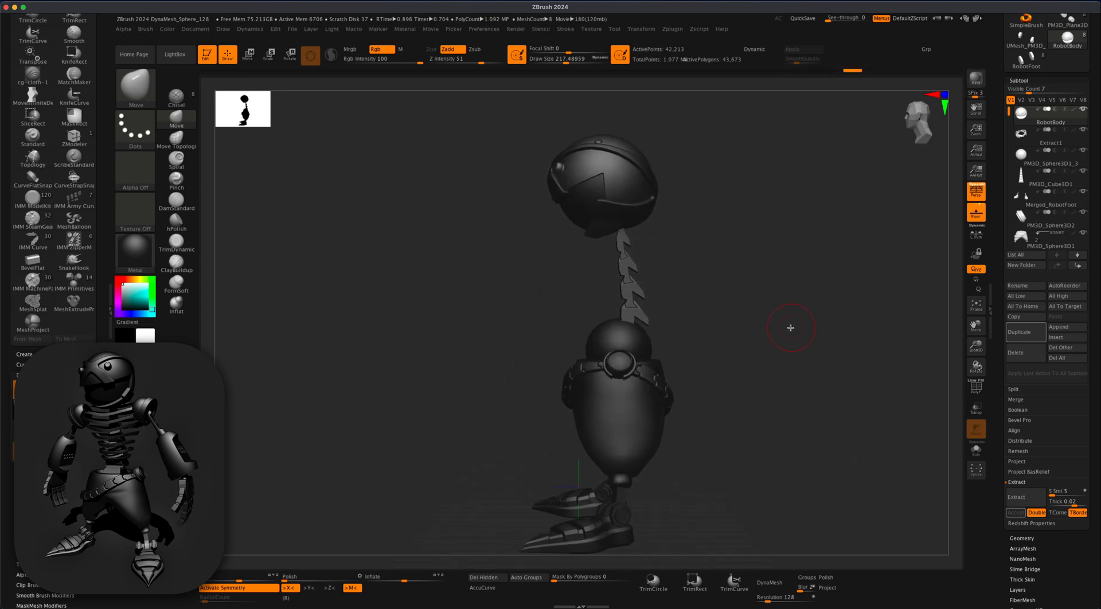
pyautogui.moveTo(882, 370); pyautogui.dragTo(814, 358)
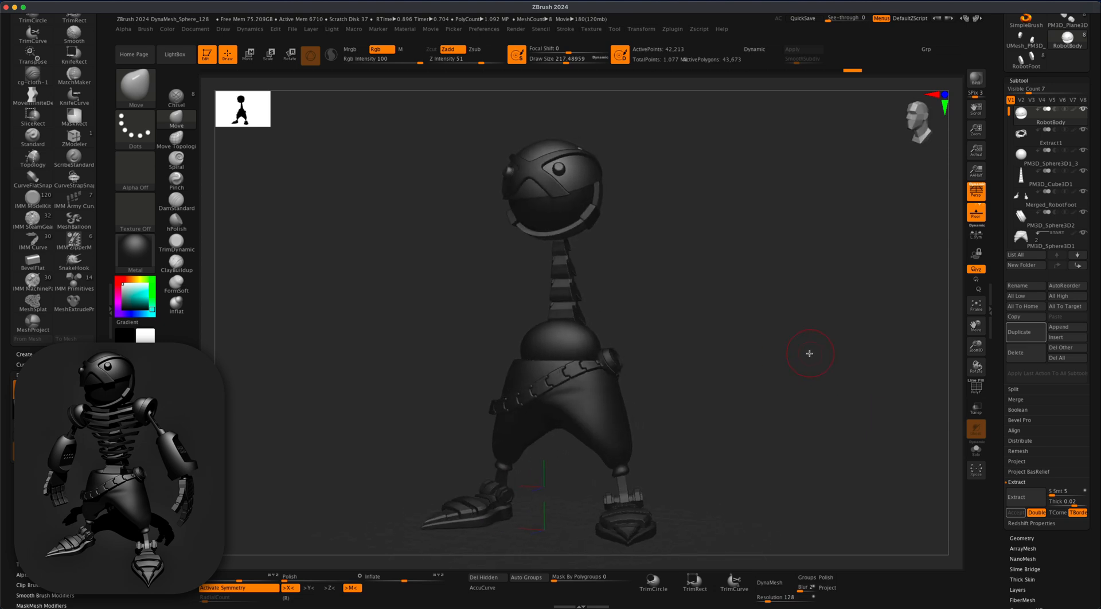
# - Insert a Sphere3D as a new subtool for the torso and turn perspective off
pyautogui.click(1065, 340)
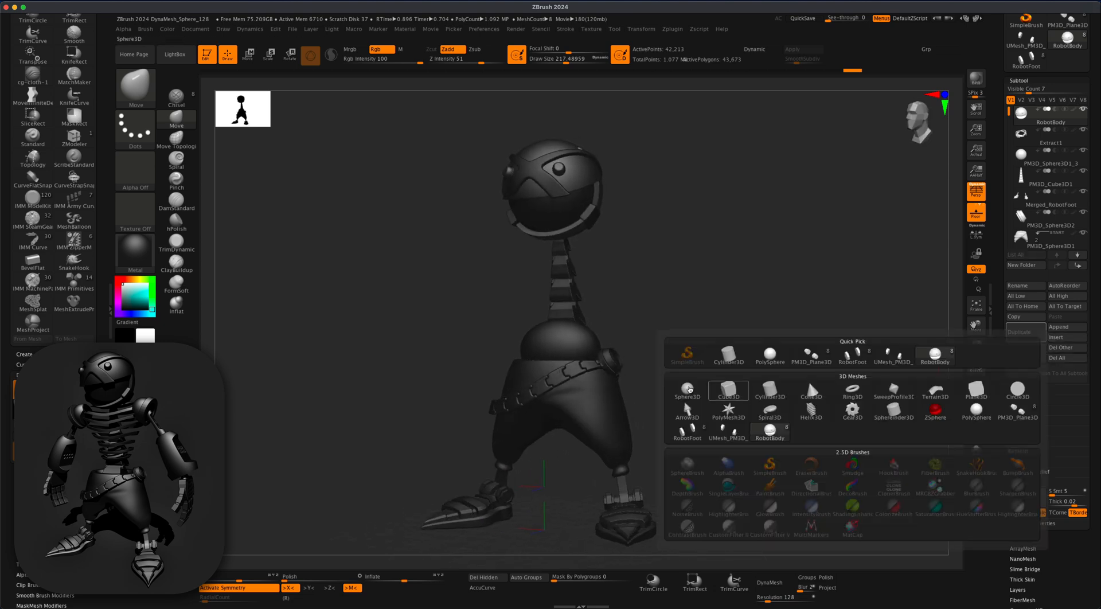
pyautogui.click(728, 390)
pyautogui.moveTo(720, 386); pyautogui.dragTo(222, 72)
pyautogui.click(976, 194)
# - Move the new sphere up between the head and waist, and scale and tilt it to form the chest volume
pyautogui.press('w')
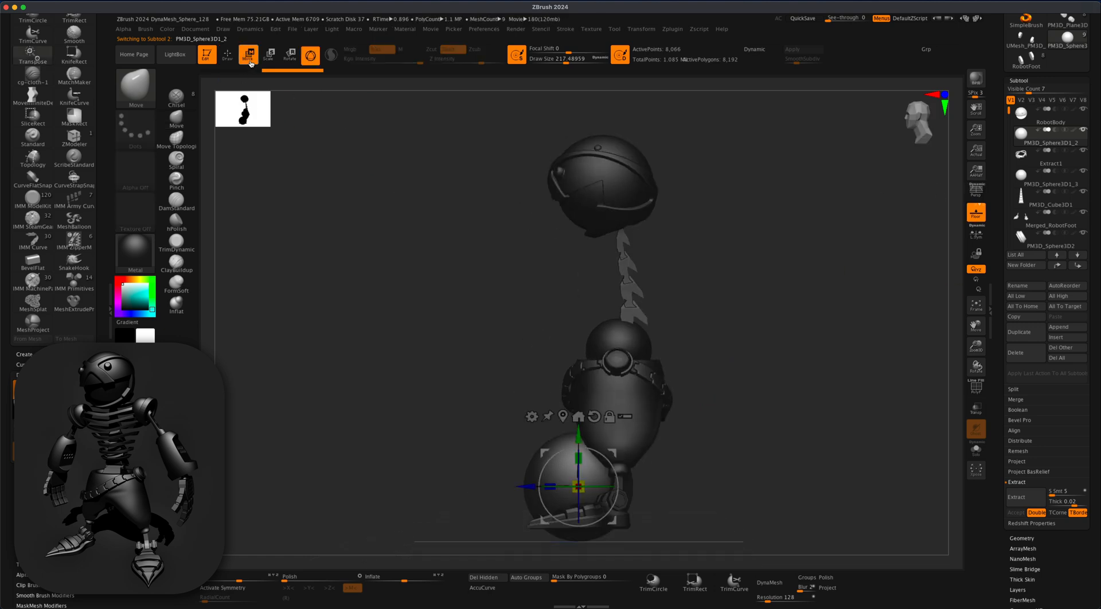
pyautogui.moveTo(612, 453); pyautogui.dragTo(679, 240)
pyautogui.moveTo(646, 274); pyautogui.dragTo(640, 279)
pyautogui.moveTo(680, 240); pyautogui.dragTo(660, 226)
pyautogui.moveTo(665, 261); pyautogui.dragTo(665, 257)
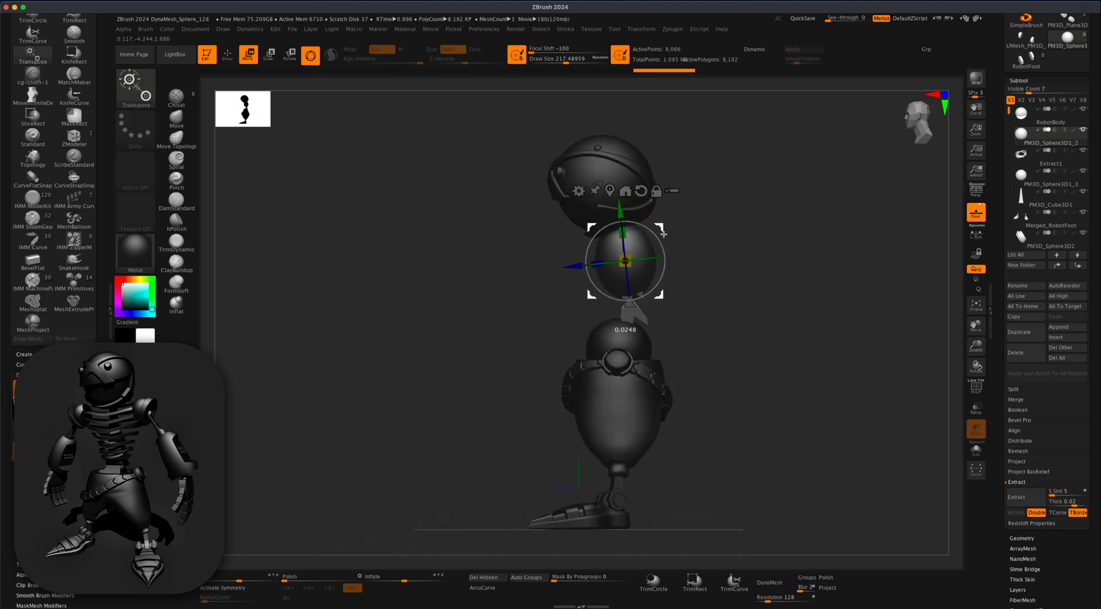
pyautogui.moveTo(694, 309); pyautogui.dragTo(733, 370)
pyautogui.hotkey('ctrl', 'z')
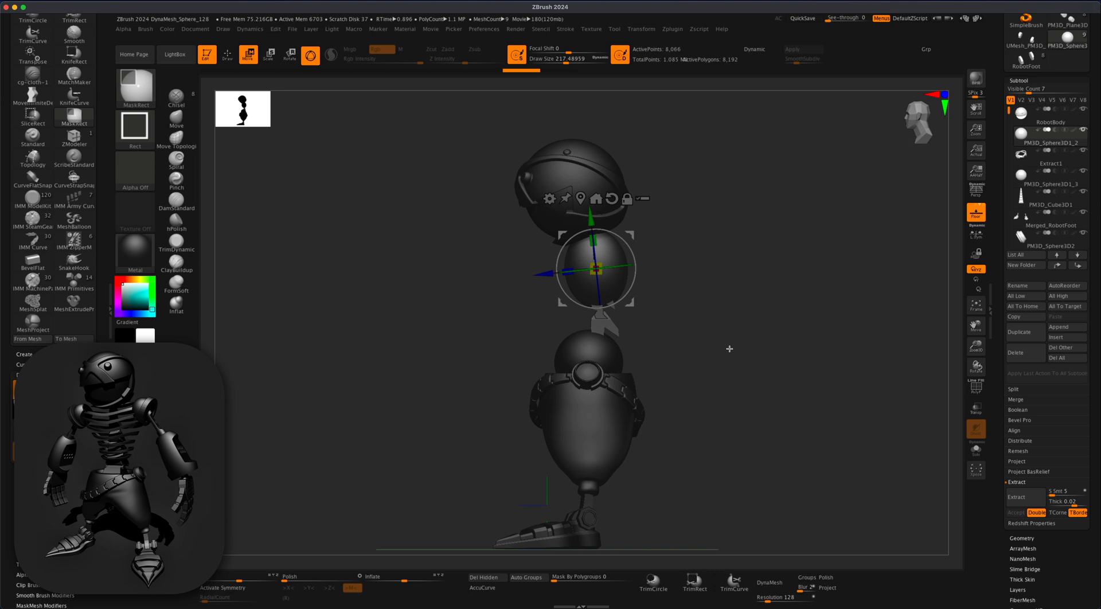
# - Move the chest sphere clear of the spine and insert a Cube3D as a new subtool
pyautogui.moveTo(630, 304); pyautogui.dragTo(725, 323)
pyautogui.keyDown('alt'); pyautogui.moveTo(751, 321); pyautogui.dragTo(783, 346); pyautogui.keyUp('alt')
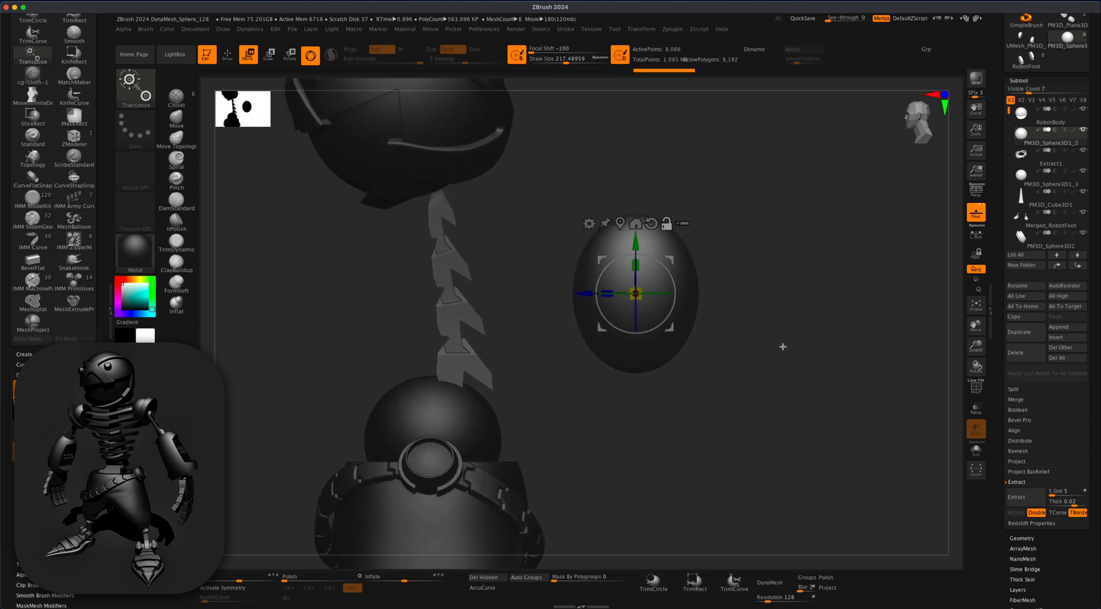
pyautogui.click(1078, 338)
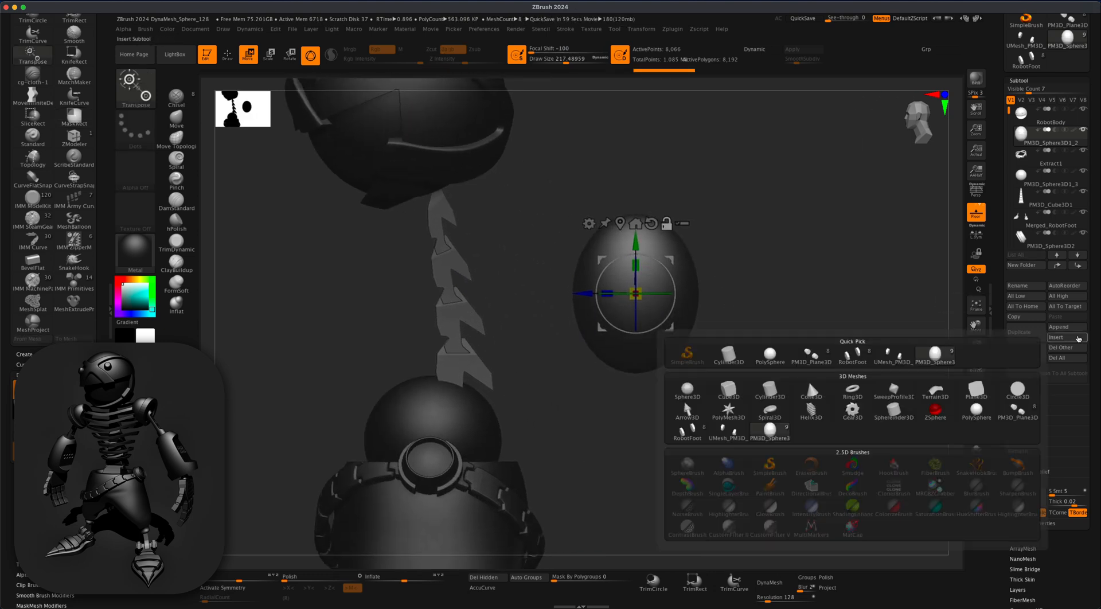
pyautogui.click(731, 385)
# - Flatten the cube into a thin slab and duplicate it vertically into an evenly spaced stack of eight crossing the chest sphere
pyautogui.keyDown('alt'); pyautogui.moveTo(709, 390); pyautogui.dragTo(834, 35); pyautogui.keyUp('alt')
pyautogui.moveTo(509, 388); pyautogui.dragTo(630, 204)
pyautogui.keyDown('alt'); pyautogui.moveTo(708, 250); pyautogui.dragTo(711, 361); pyautogui.keyUp('alt')
pyautogui.keyDown('ctrl'); pyautogui.moveTo(593, 182); pyautogui.dragTo(594, 326); pyautogui.keyUp('ctrl')
pyautogui.moveTo(799, 324); pyautogui.dragTo(810, 326)
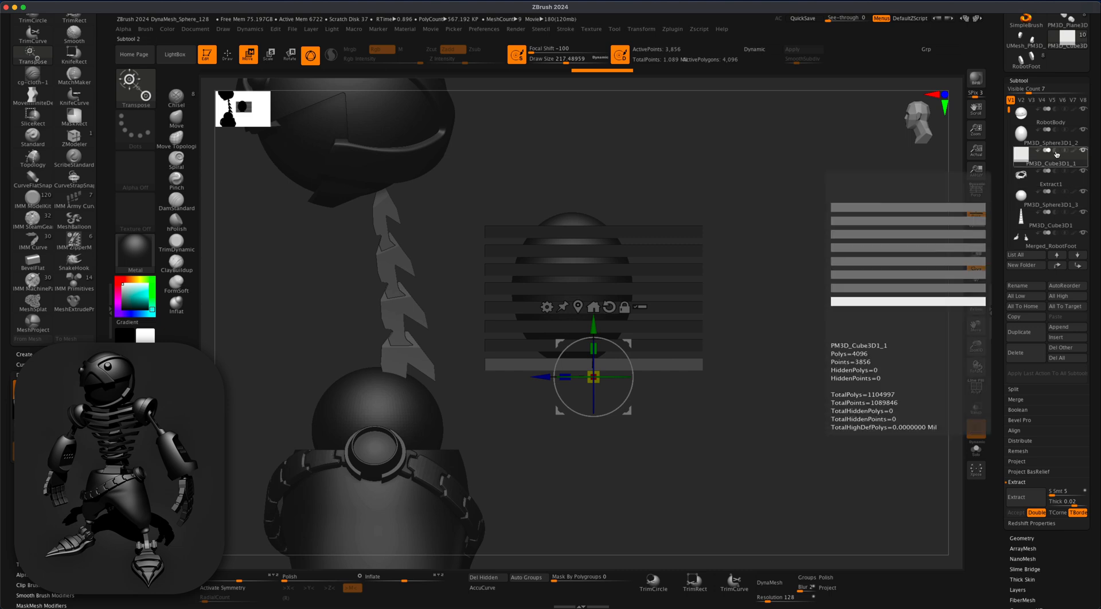
# - Set the slab stack to Boolean subtraction so it slices the chest sphere into bands, and select the sphere
pyautogui.click(1055, 151)
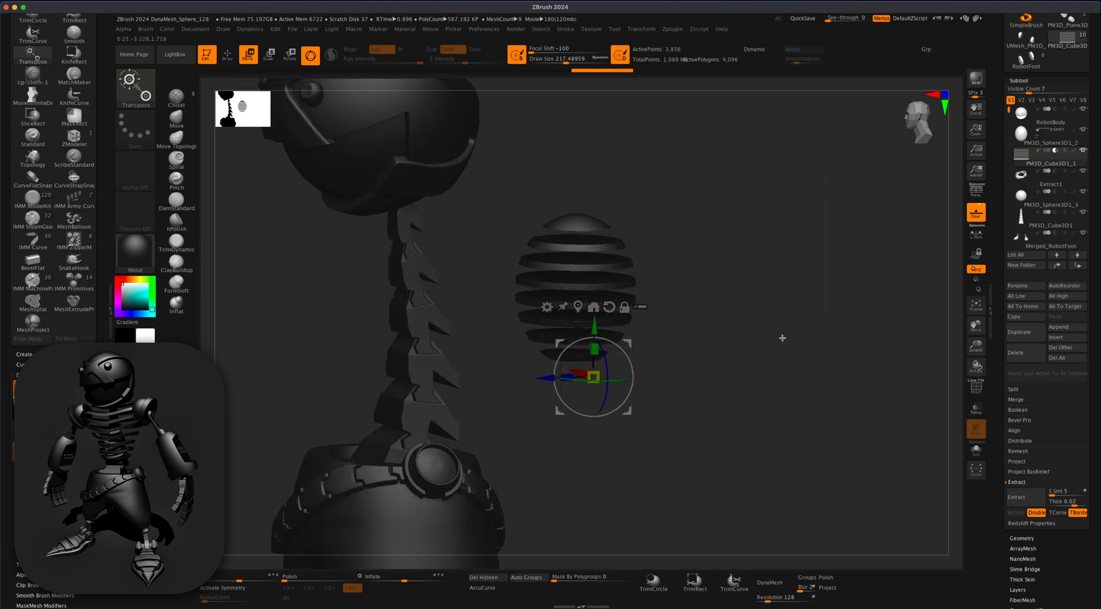
pyautogui.click(1026, 138)
pyautogui.moveTo(777, 274); pyautogui.dragTo(719, 269)
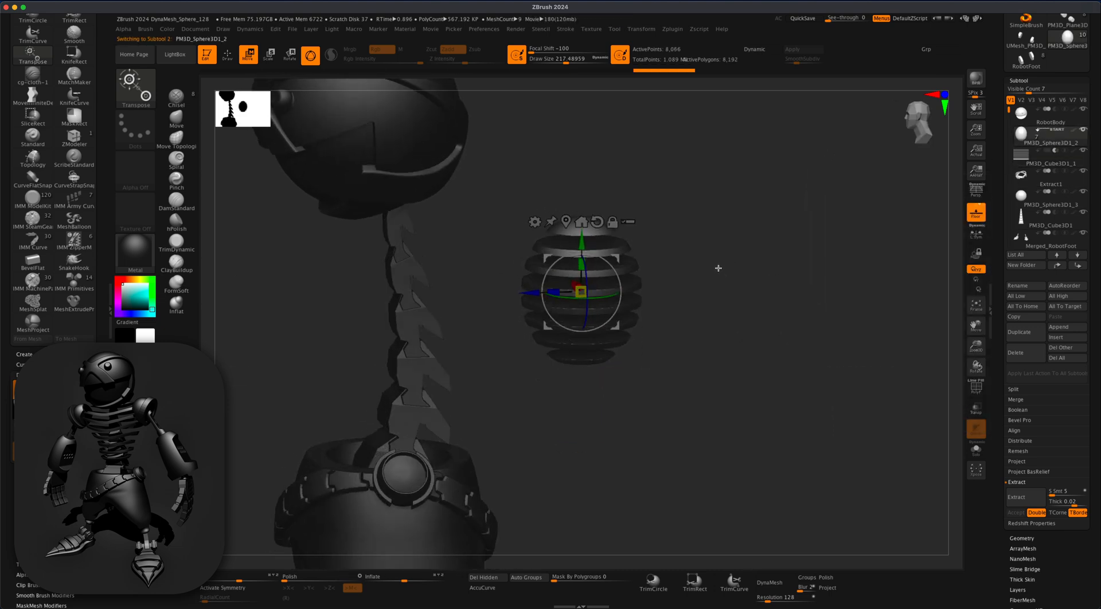
# - Compare the chest sphere and the subtracting slab stack by selecting each subtool in turn
pyautogui.click(1078, 161)
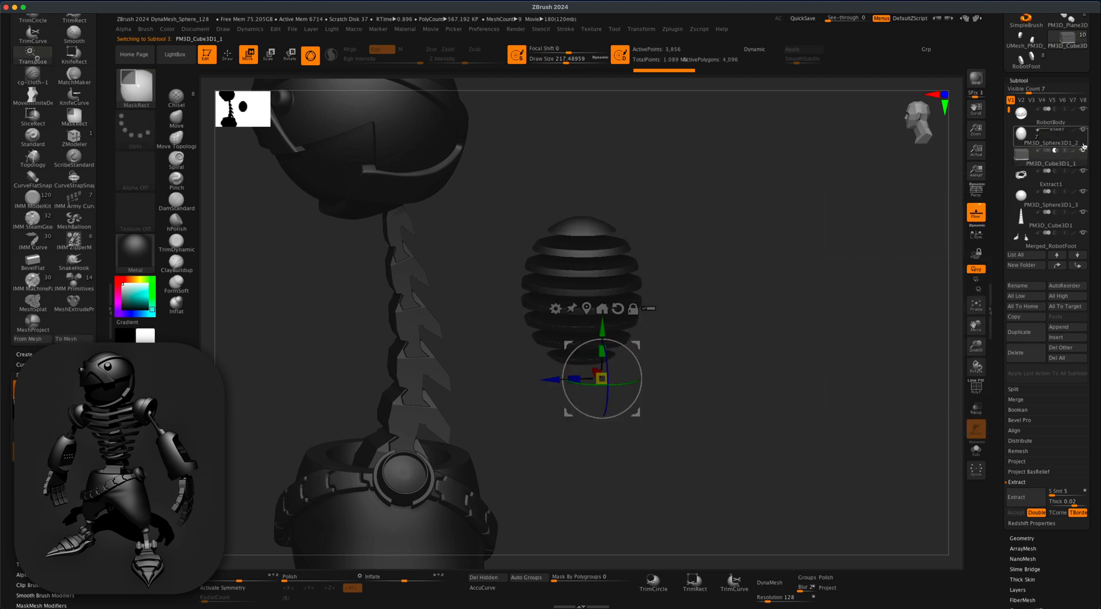
pyautogui.click(1023, 139)
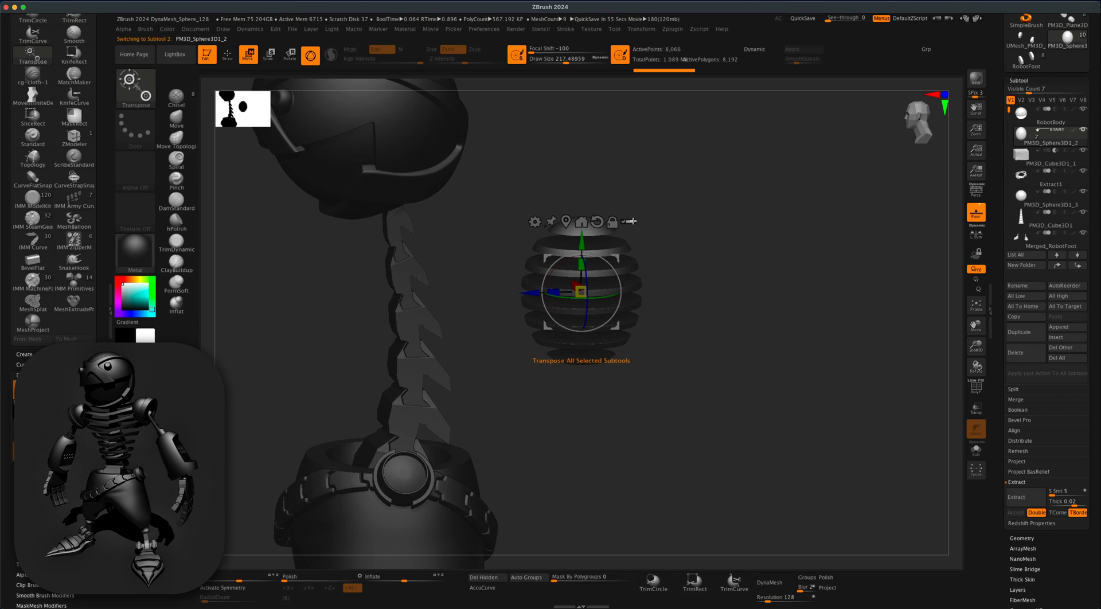
pyautogui.moveTo(1016, 154)
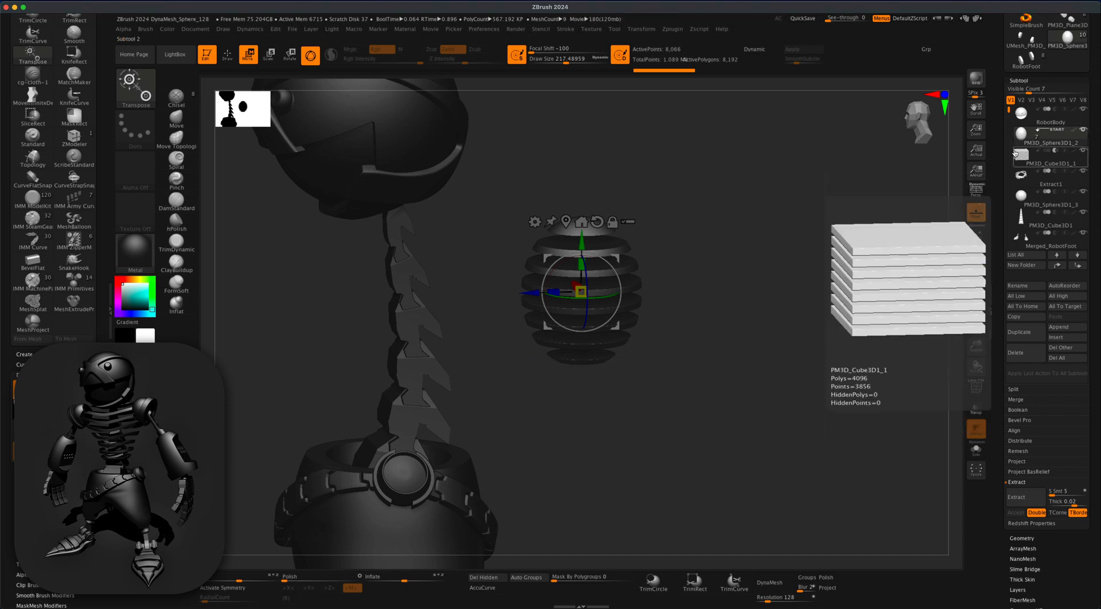
pyautogui.click(1076, 159)
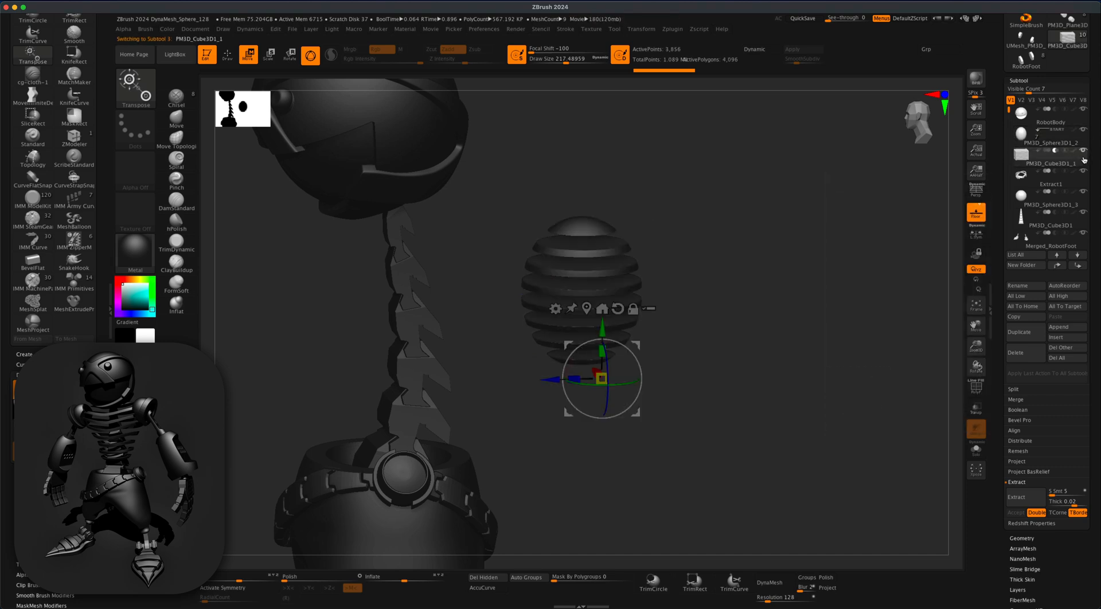
pyautogui.click(1085, 143)
pyautogui.click(1084, 159)
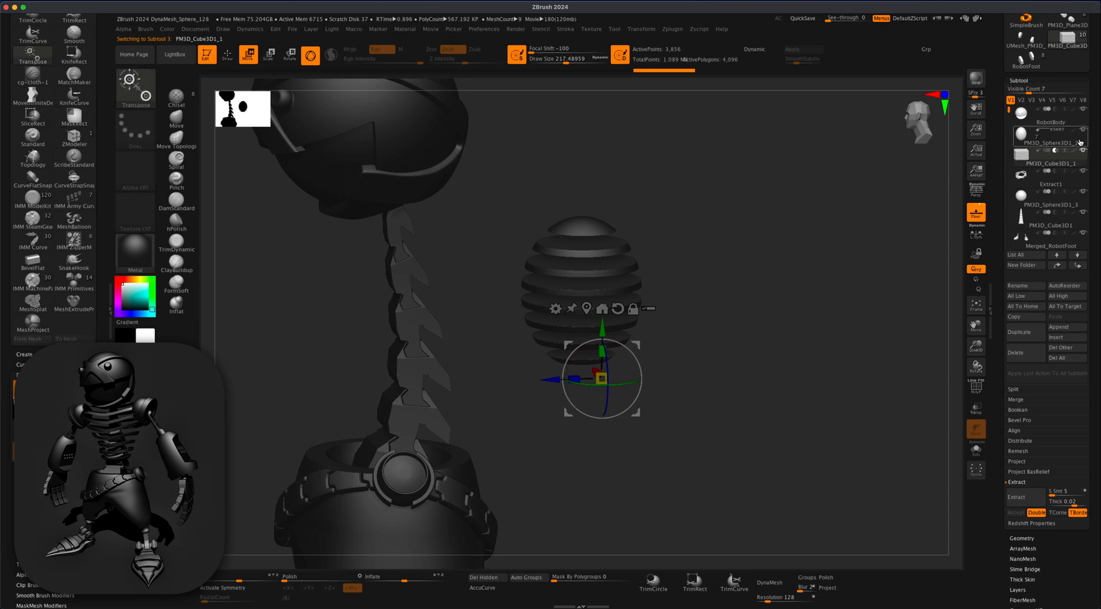
# - Duplicate the chest sphere, scale the copy slightly smaller and set it to subtract to hollow out the bands
pyautogui.click(1080, 143)
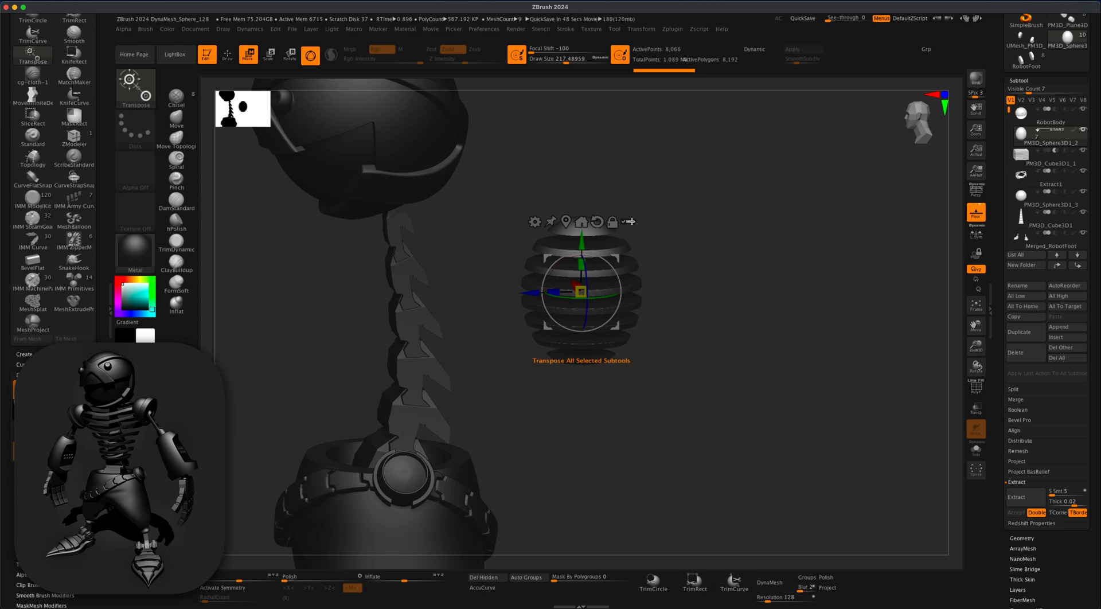
pyautogui.click(1037, 333)
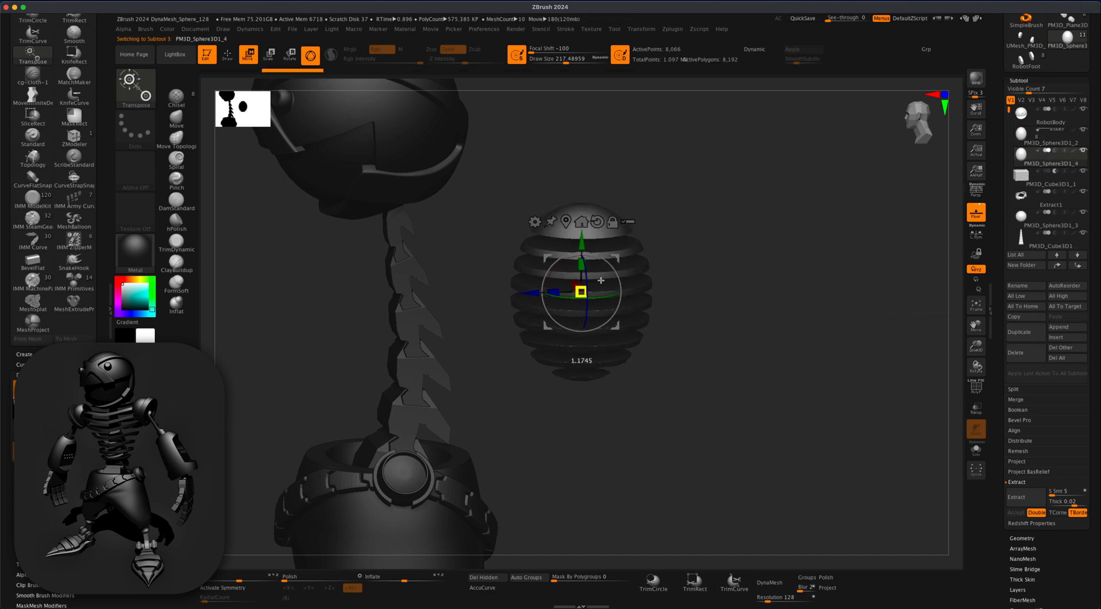
pyautogui.click(1056, 152)
pyautogui.moveTo(773, 299)
pyautogui.mouseDown()
pyautogui.moveTo(777, 312)
pyautogui.moveTo(759, 300)
pyautogui.moveTo(767, 308)
pyautogui.mouseUp()
# - Hide every subtool except the two chest spheres and the slab stack, and set the list's visible count to 14
pyautogui.click(1085, 111)
pyautogui.click(1083, 133)
pyautogui.click(1083, 133)
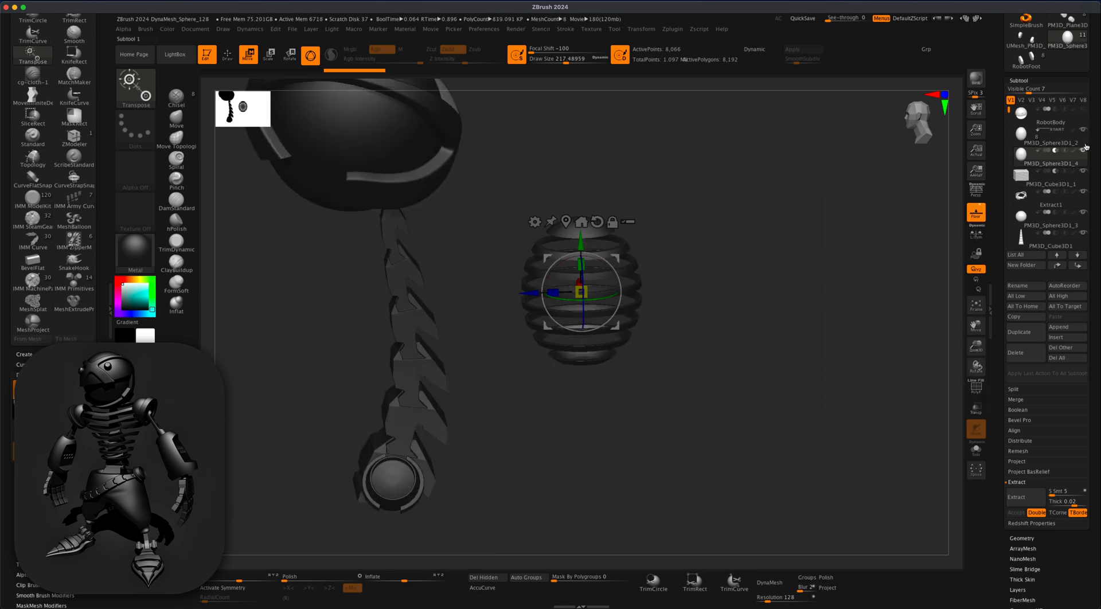
pyautogui.click(1084, 111)
pyautogui.click(1084, 112)
pyautogui.click(1084, 132)
pyautogui.click(1083, 134)
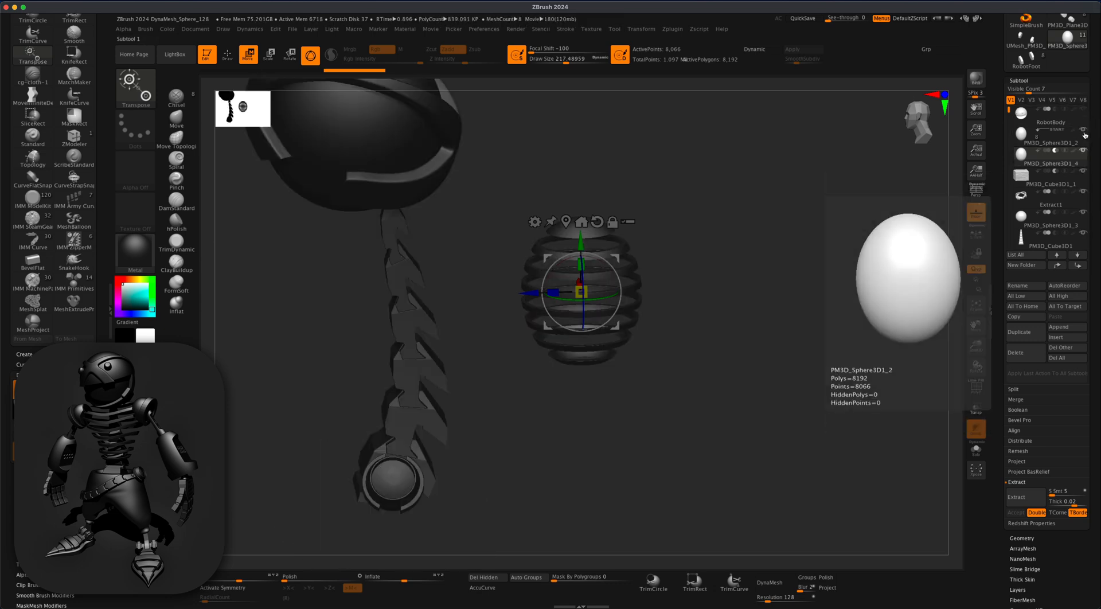
pyautogui.click(1083, 216)
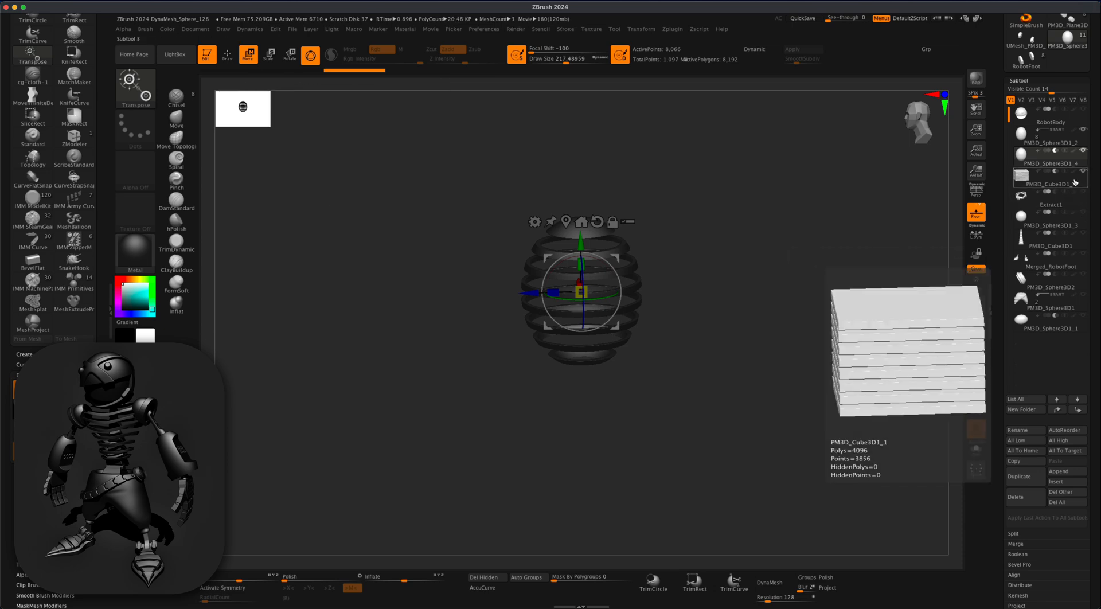
# - Select the original chest sphere and make a Boolean mesh from the visible spheres and slabs
pyautogui.click(1082, 142)
pyautogui.scroll(-5, 1044, 516)
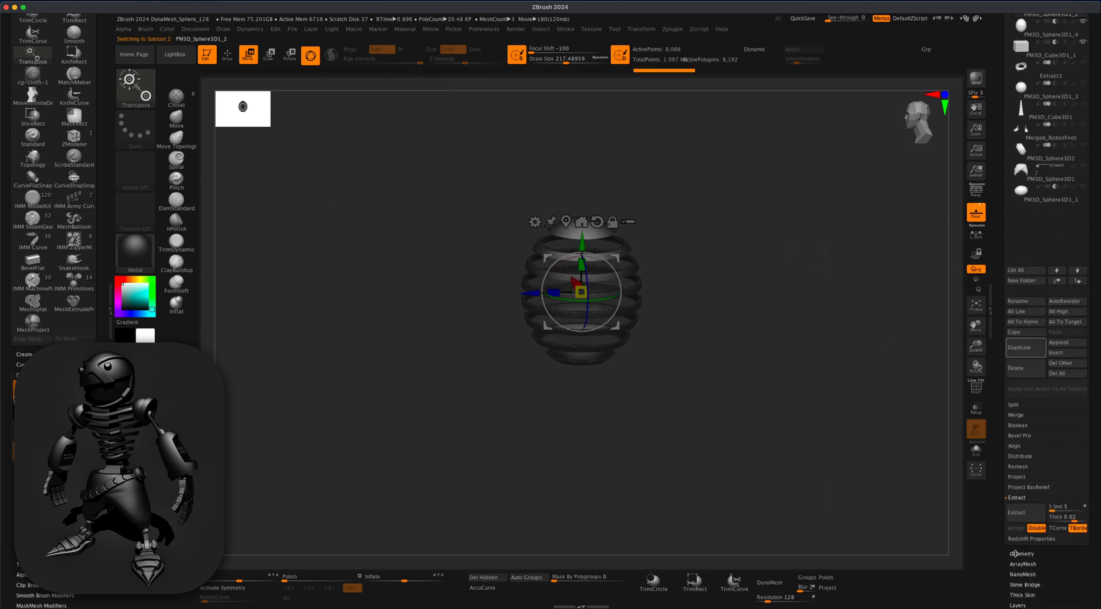
pyautogui.click(1020, 425)
pyautogui.scroll(8, 1092, 344)
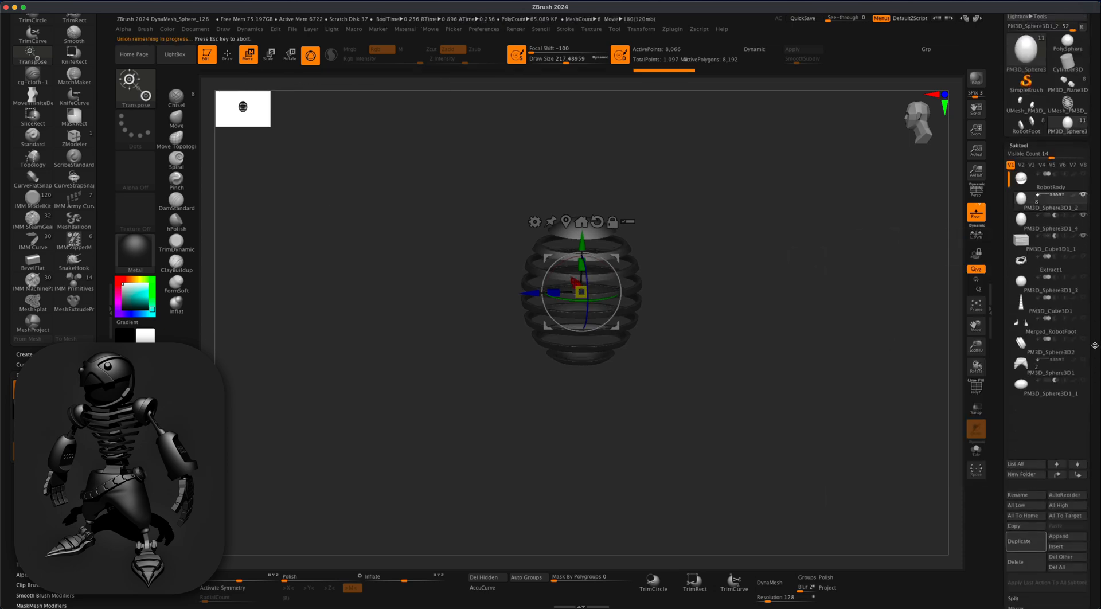
# - Delete the two chest spheres and the slab stack that served as Boolean sources
pyautogui.click(1020, 593)
pyautogui.click(947, 595)
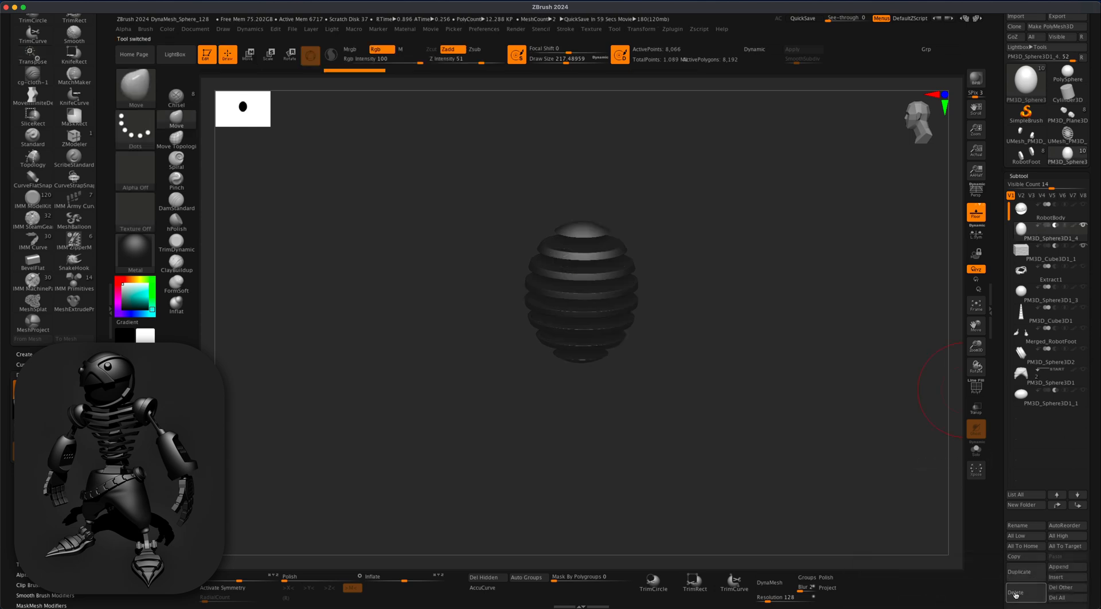
pyautogui.click(1018, 594)
pyautogui.click(949, 594)
pyautogui.click(1019, 593)
pyautogui.click(946, 596)
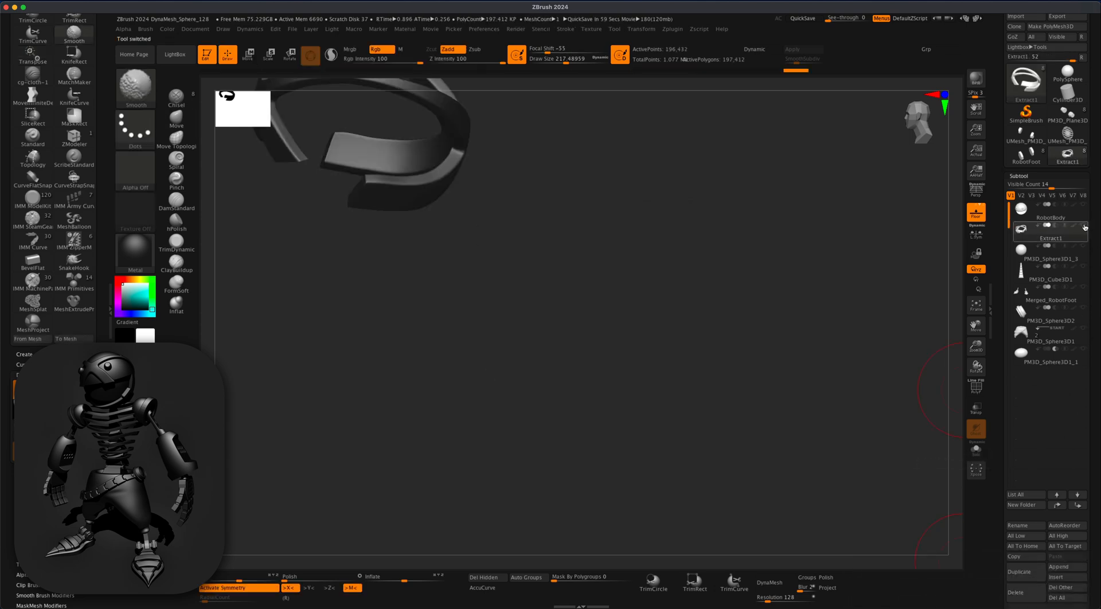
# - Make the rest of the figure visible again and append the banded UMesh Boolean result as a subtool
pyautogui.click(1067, 566)
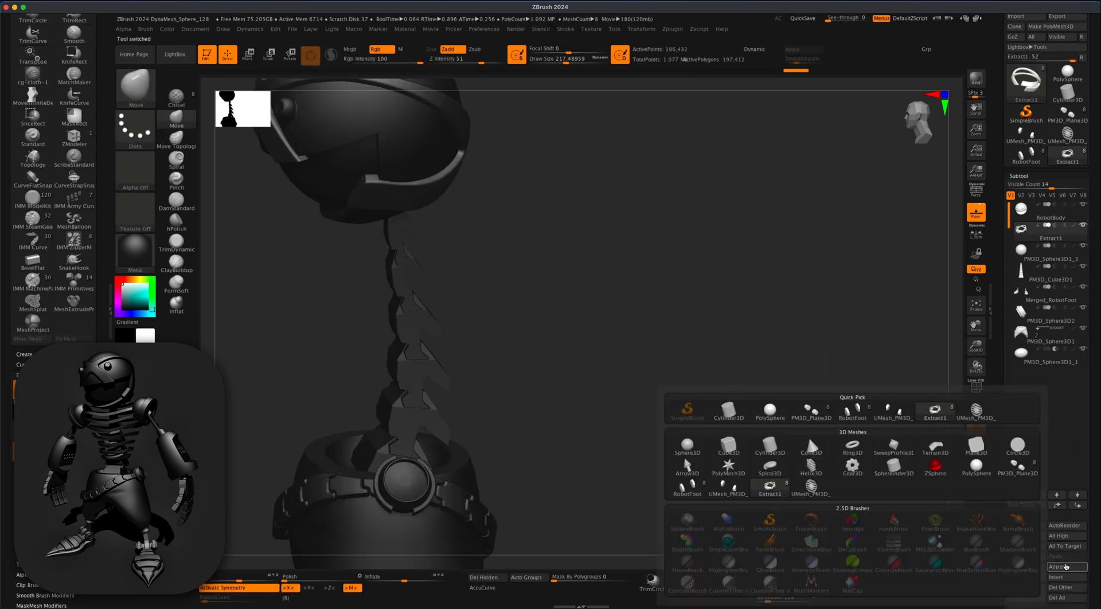
pyautogui.click(1068, 568)
pyautogui.click(811, 488)
# - Select the appended rib mesh, centre the gizmo on it and move it onto the spine between head and waist
pyautogui.click(248, 55)
pyautogui.keyDown('shift'); pyautogui.moveTo(565, 189); pyautogui.dragTo(619, 204); pyautogui.keyUp('shift')
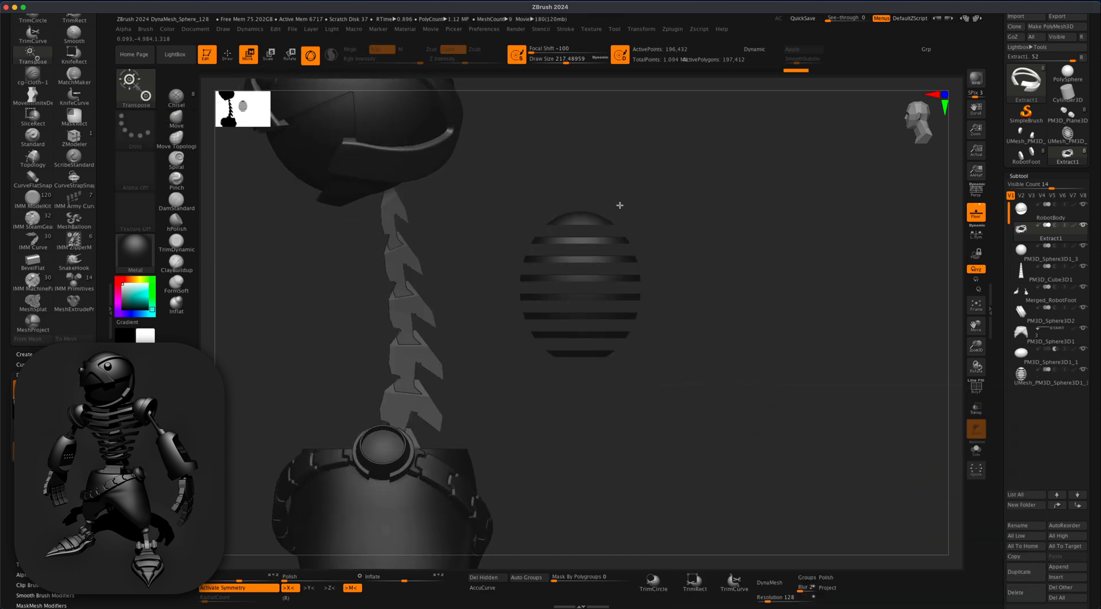
pyautogui.keyDown('alt'); pyautogui.moveTo(803, 229); pyautogui.dragTo(850, 104); pyautogui.keyUp('alt')
pyautogui.click(459, 416)
pyautogui.click(1037, 376)
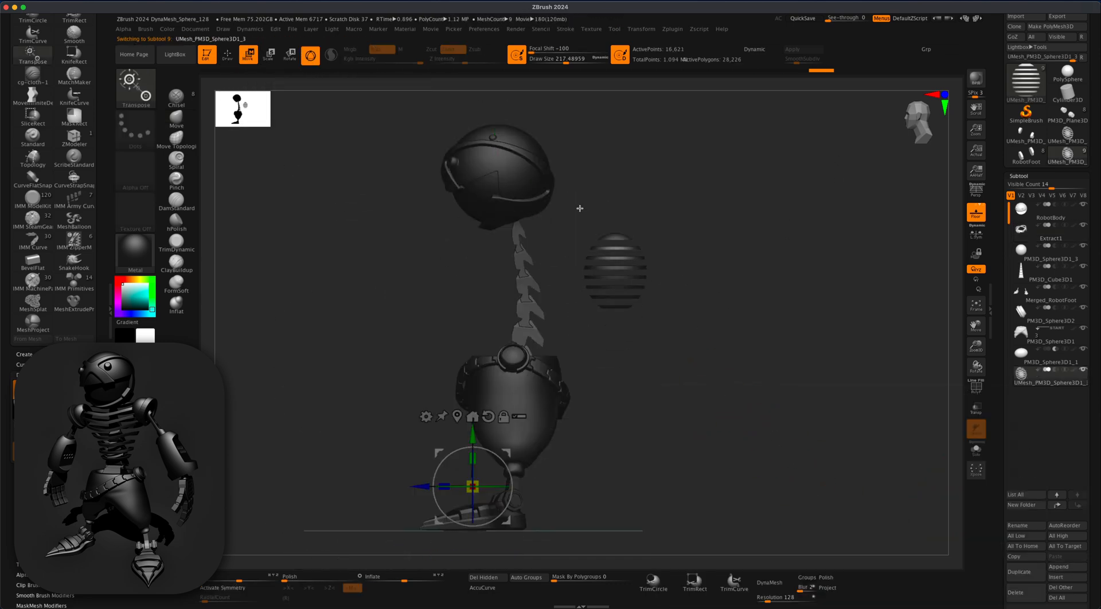
pyautogui.click(458, 418)
pyautogui.moveTo(616, 270); pyautogui.dragTo(630, 260)
pyautogui.moveTo(648, 237); pyautogui.dragTo(575, 283)
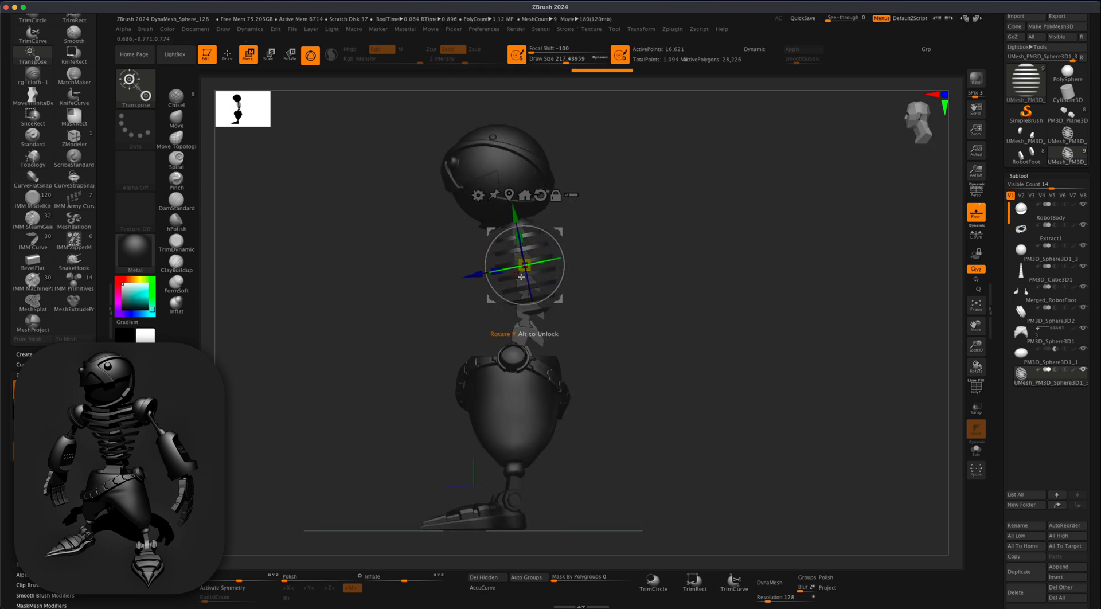
# - Tilt and scale the rib mesh to follow the spine, checking its fit from the side and front
pyautogui.moveTo(560, 231); pyautogui.dragTo(532, 254)
pyautogui.moveTo(555, 233); pyautogui.dragTo(521, 250)
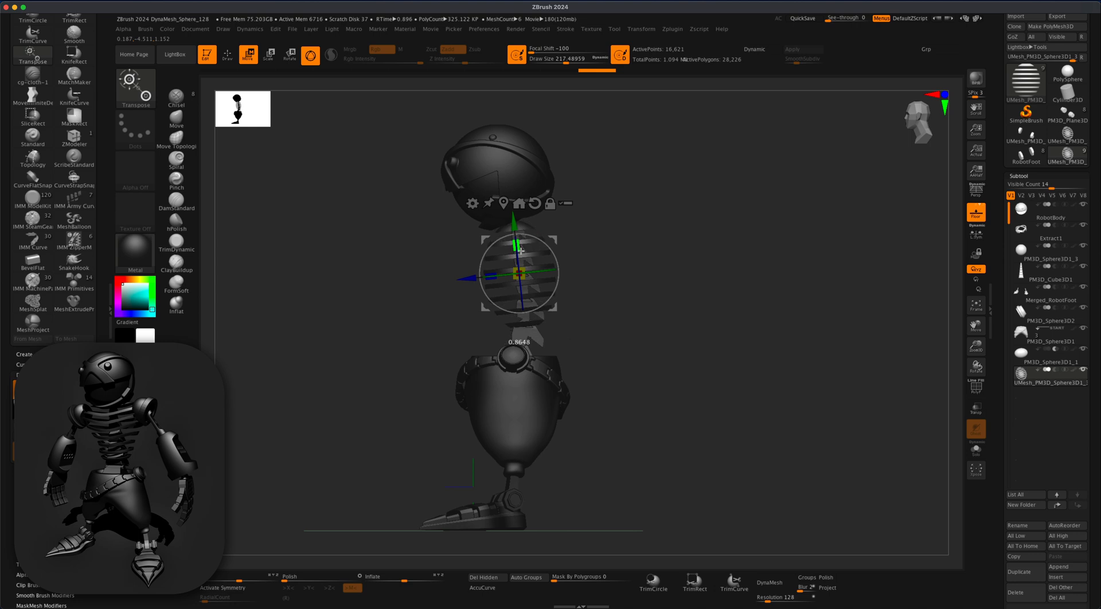
pyautogui.keyDown('shift'); pyautogui.moveTo(593, 271); pyautogui.dragTo(661, 300); pyautogui.keyUp('shift')
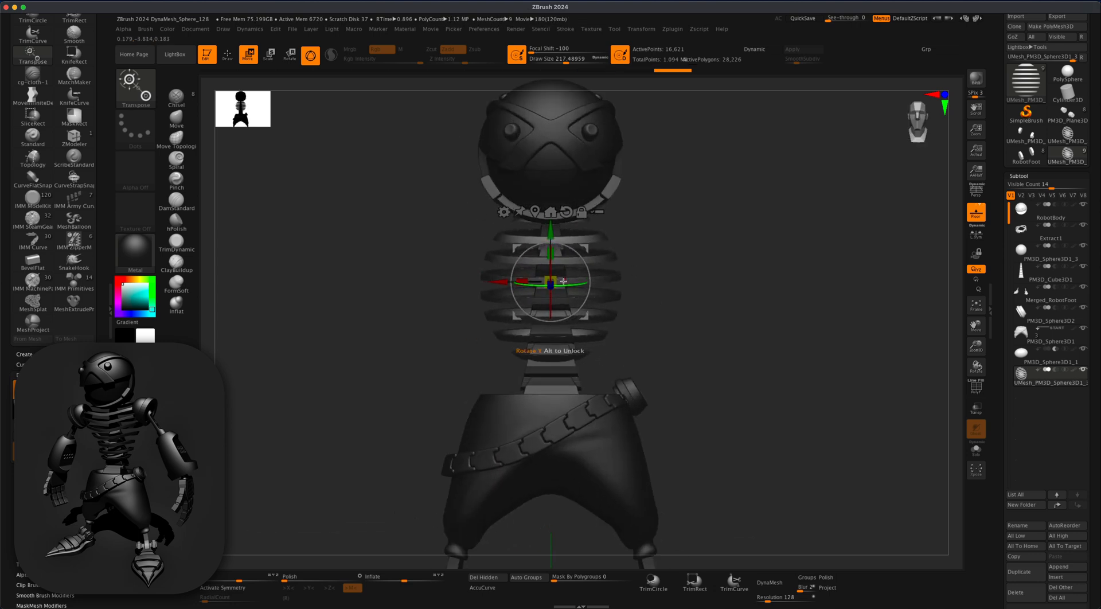
pyautogui.moveTo(522, 280); pyautogui.dragTo(519, 276)
pyautogui.moveTo(639, 328)
pyautogui.mouseDown()
pyautogui.moveTo(609, 339)
pyautogui.moveTo(668, 331)
pyautogui.moveTo(631, 328)
pyautogui.mouseUp()
# - Widen the upper ribs outward toward the shoulders using a large Move brush with X symmetry
pyautogui.click(173, 120)
pyautogui.press('x')
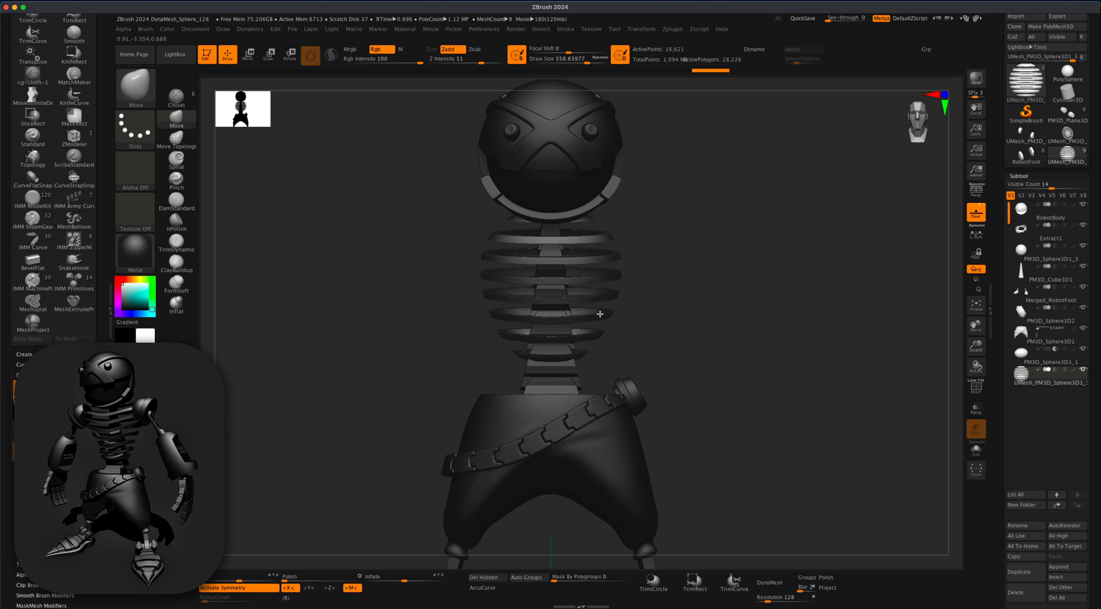
pyautogui.moveTo(614, 245); pyautogui.dragTo(613, 244)
pyautogui.keyDown('alt'); pyautogui.moveTo(724, 314); pyautogui.dragTo(733, 288); pyautogui.keyUp('alt')
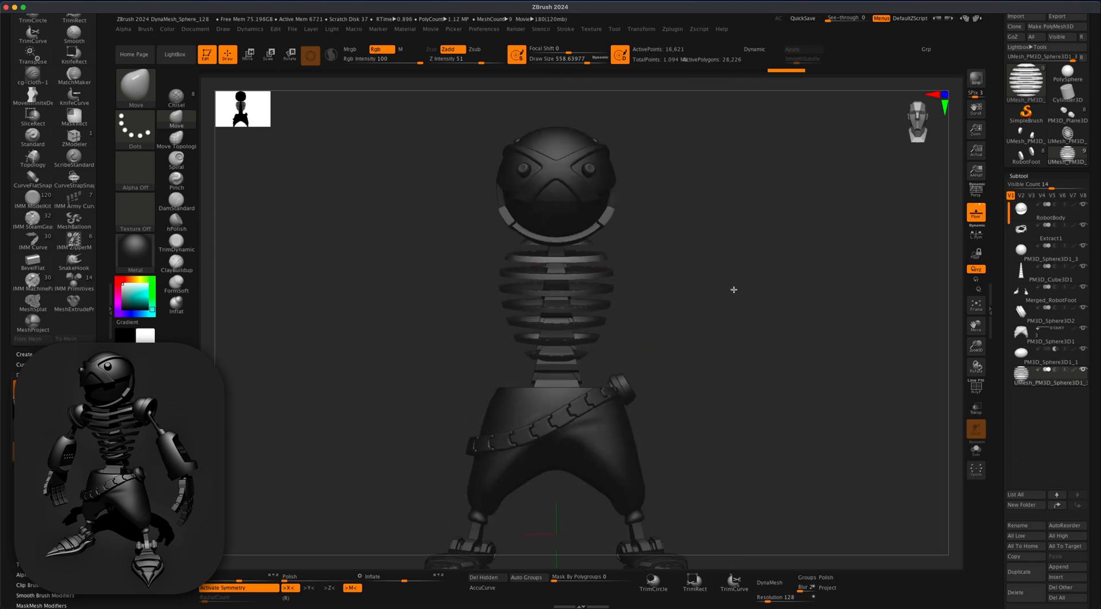
pyautogui.moveTo(612, 258); pyautogui.dragTo(632, 257)
pyautogui.moveTo(682, 321)
pyautogui.mouseDown()
pyautogui.moveTo(661, 330)
pyautogui.moveTo(668, 324)
pyautogui.mouseUp()
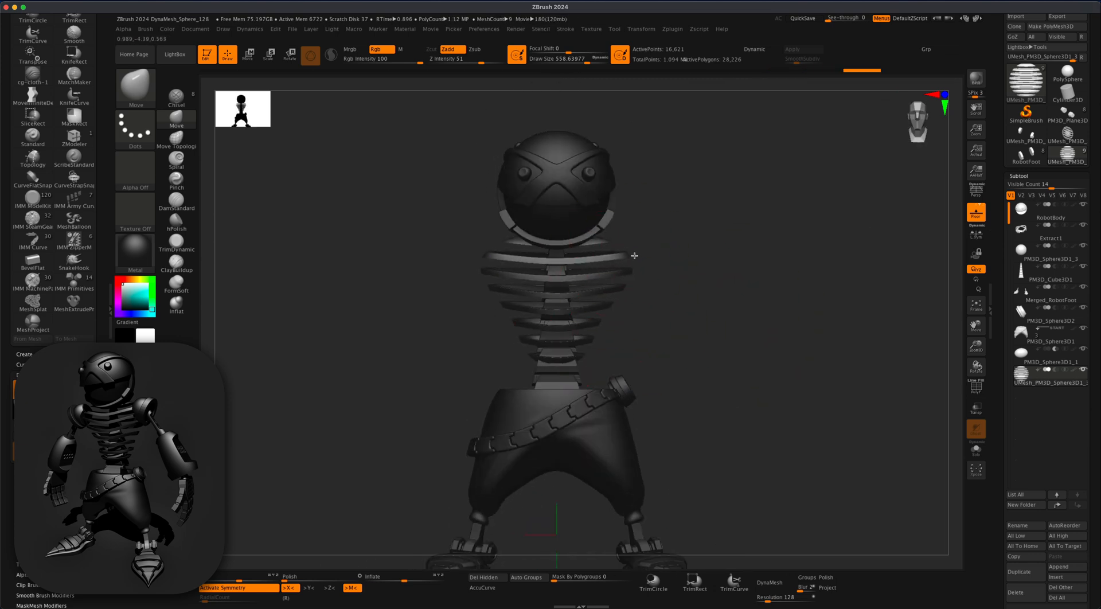
pyautogui.moveTo(631, 250); pyautogui.dragTo(633, 249)
# - Reshape the lower ribs around the spine with a smaller Move brush so the cage tapers toward the waist
pyautogui.moveTo(728, 350)
pyautogui.mouseDown()
pyautogui.moveTo(625, 366)
pyautogui.moveTo(676, 353)
pyautogui.moveTo(656, 367)
pyautogui.mouseUp()
pyautogui.moveTo(590, 362); pyautogui.dragTo(680, 375)
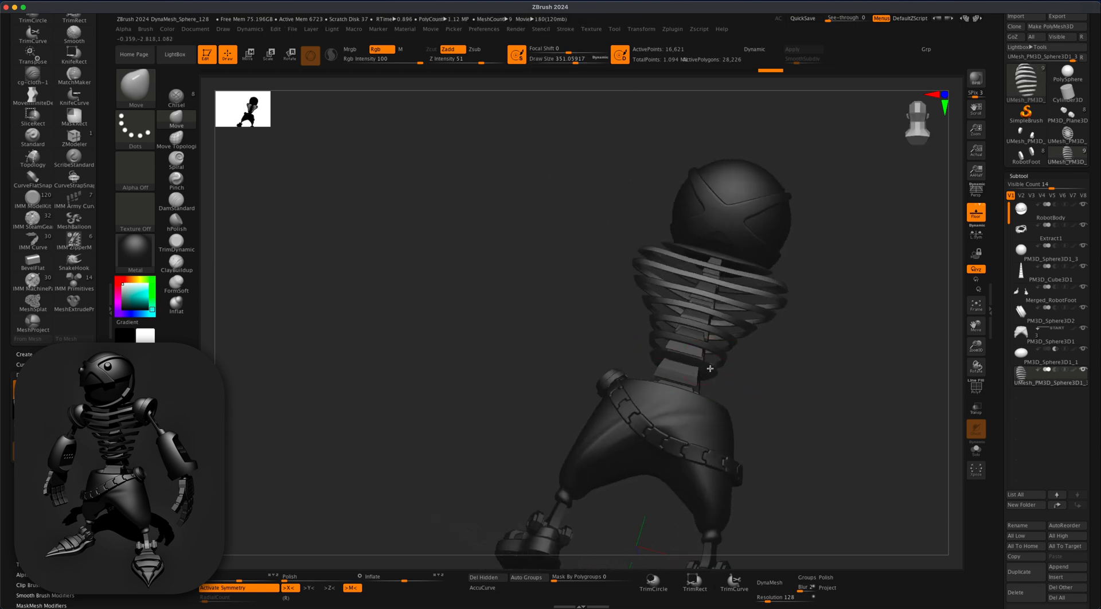
pyautogui.moveTo(666, 338); pyautogui.dragTo(669, 338)
pyautogui.moveTo(779, 373)
pyautogui.mouseDown()
pyautogui.moveTo(706, 367)
pyautogui.moveTo(751, 373)
pyautogui.mouseUp()
pyautogui.moveTo(711, 357)
pyautogui.mouseDown()
pyautogui.moveTo(831, 384)
pyautogui.moveTo(793, 352)
pyautogui.moveTo(779, 388)
pyautogui.moveTo(775, 364)
pyautogui.mouseUp()
# - Turn on perspective and review the full figure with its rib cage in a BPR render
pyautogui.moveTo(775, 364); pyautogui.dragTo(783, 344)
pyautogui.press('p')
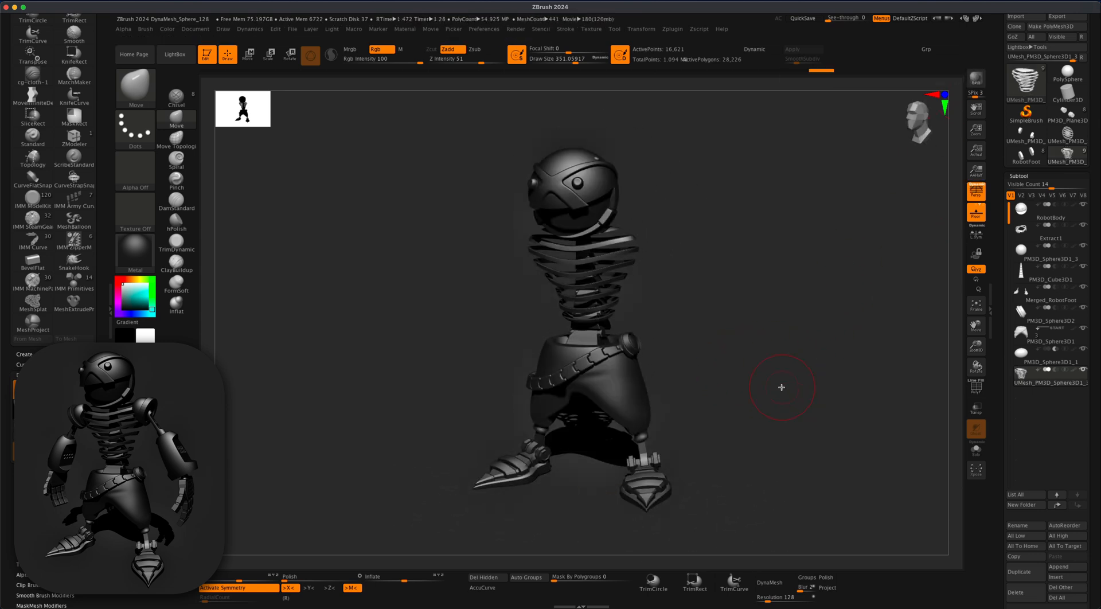
pyautogui.moveTo(782, 388)
pyautogui.mouseDown()
pyautogui.moveTo(835, 386)
pyautogui.moveTo(731, 397)
pyautogui.moveTo(763, 383)
pyautogui.mouseUp()
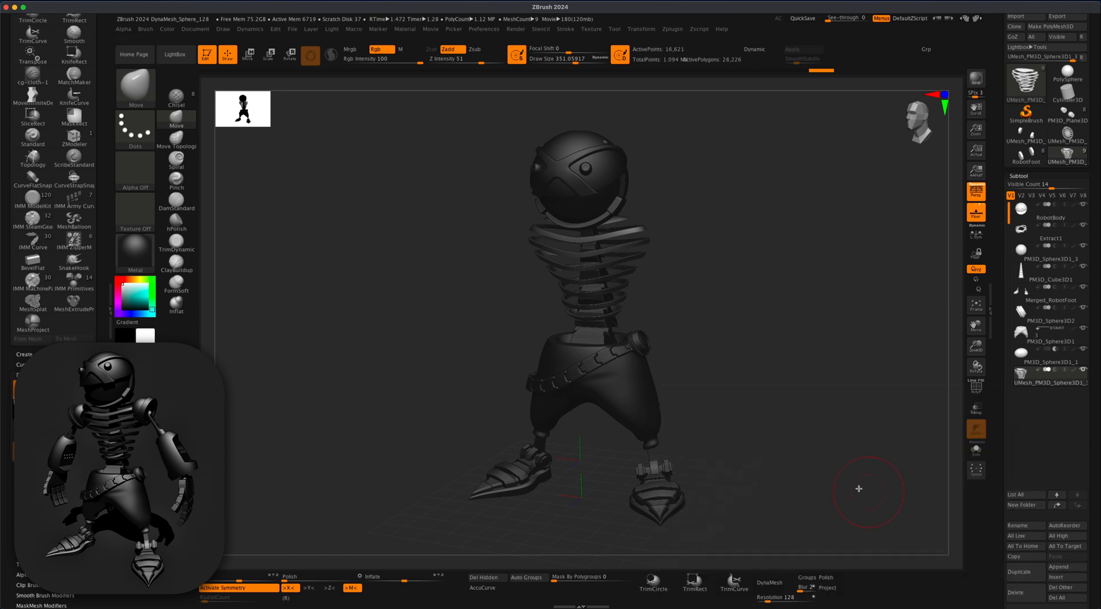
# - Append a Sphere3D for the shoulder and scale it down with the gizmo
pyautogui.click(1059, 567)
pyautogui.click(728, 442)
pyautogui.click(246, 61)
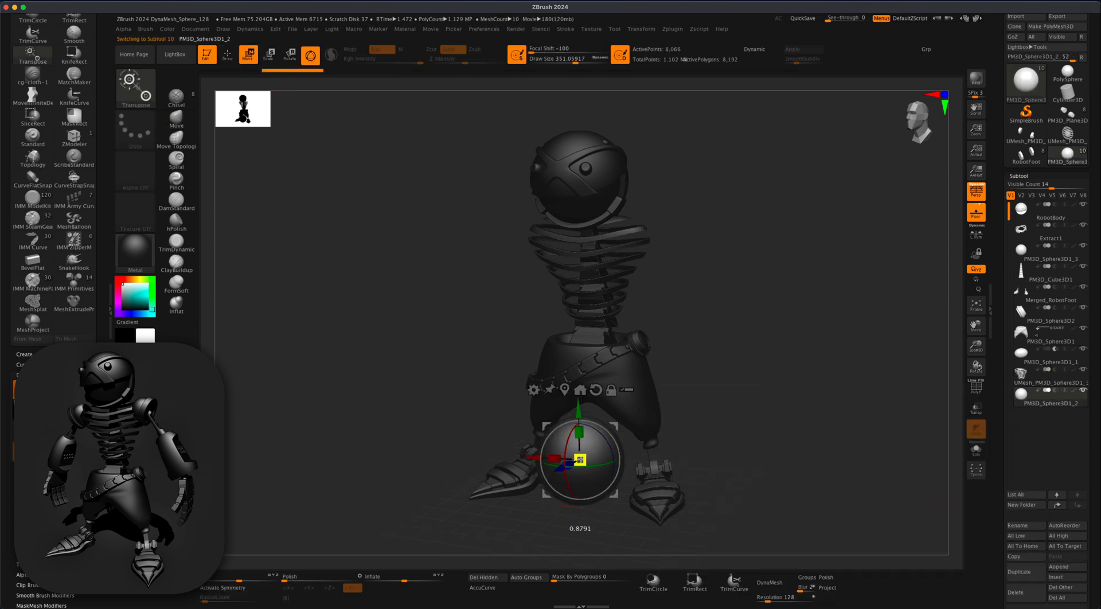
pyautogui.keyDown('shift'); pyautogui.moveTo(800, 433); pyautogui.dragTo(731, 322); pyautogui.keyUp('shift')
# - Turn perspective off and place the small sphere at the outer end of the upper ribs as the shoulder, using transparency to check it
pyautogui.moveTo(581, 459); pyautogui.dragTo(644, 233)
pyautogui.keyDown('alt'); pyautogui.moveTo(803, 270); pyautogui.dragTo(739, 344); pyautogui.keyUp('alt')
pyautogui.click(976, 408)
pyautogui.moveTo(601, 251); pyautogui.dragTo(656, 251)
pyautogui.moveTo(786, 264)
pyautogui.mouseDown()
pyautogui.moveTo(875, 265)
pyautogui.moveTo(854, 268)
pyautogui.mouseUp()
pyautogui.moveTo(740, 285); pyautogui.dragTo(736, 290)
pyautogui.moveTo(900, 358)
pyautogui.mouseDown()
pyautogui.moveTo(904, 376)
pyautogui.moveTo(875, 381)
pyautogui.mouseUp()
pyautogui.click(976, 409)
# - Trim opposite sides off the shoulder sphere with angled cuts, using transparency to place them, and turn transparency off
pyautogui.click(232, 64)
pyautogui.press('s')
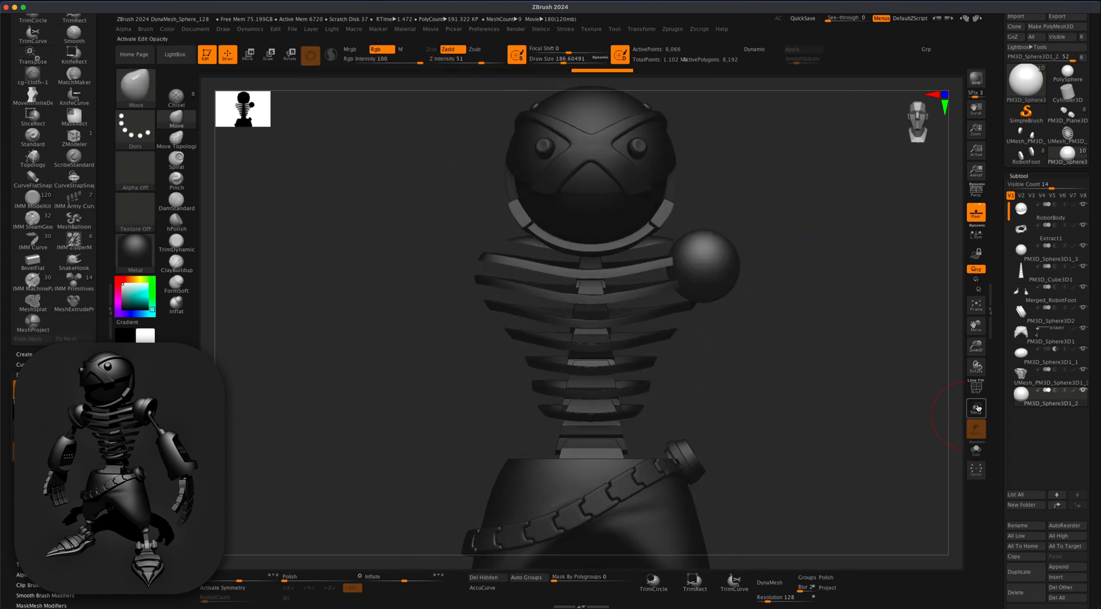
pyautogui.click(977, 408)
pyautogui.moveTo(838, 248)
pyautogui.keyDown('ctrl'); pyautogui.keyDown('shift'); pyautogui.mouseDown()
pyautogui.moveTo(794, 438)
pyautogui.moveTo(679, 368)
pyautogui.moveTo(674, 385)
pyautogui.mouseUp(); pyautogui.keyUp('shift'); pyautogui.keyUp('ctrl')
pyautogui.moveTo(729, 152)
pyautogui.keyDown('ctrl'); pyautogui.keyDown('shift'); pyautogui.mouseDown()
pyautogui.moveTo(709, 229)
pyautogui.moveTo(614, 382)
pyautogui.moveTo(620, 394)
pyautogui.moveTo(804, 174)
pyautogui.moveTo(728, 140)
pyautogui.moveTo(744, 120)
pyautogui.mouseUp(); pyautogui.keyUp('shift'); pyautogui.keyUp('ctrl')
pyautogui.hotkey('ctrl', 'z')
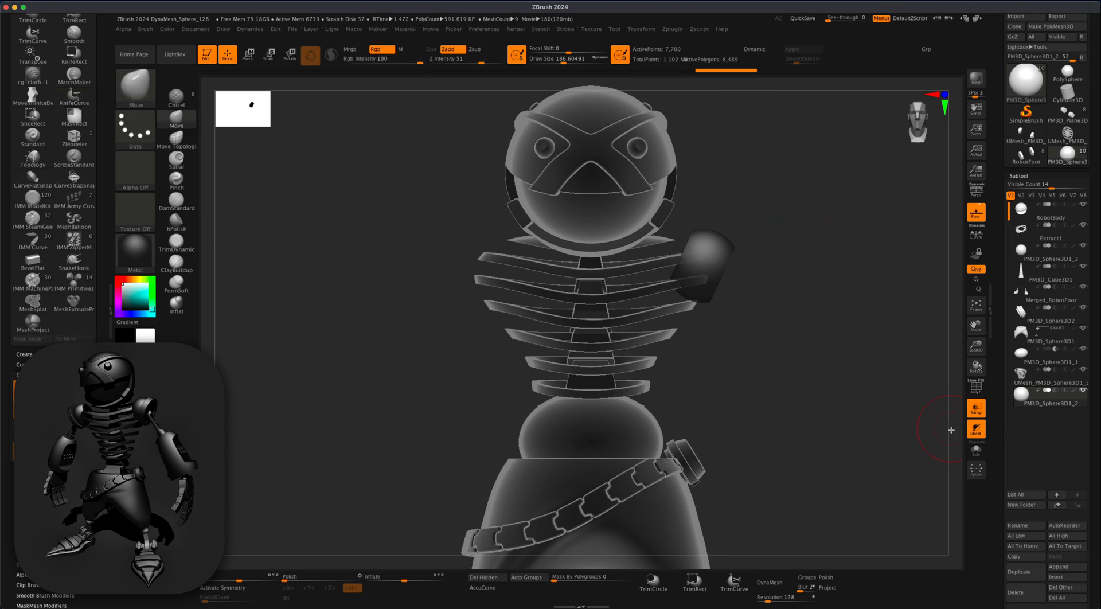
pyautogui.click(975, 411)
pyautogui.moveTo(869, 401); pyautogui.dragTo(760, 391)
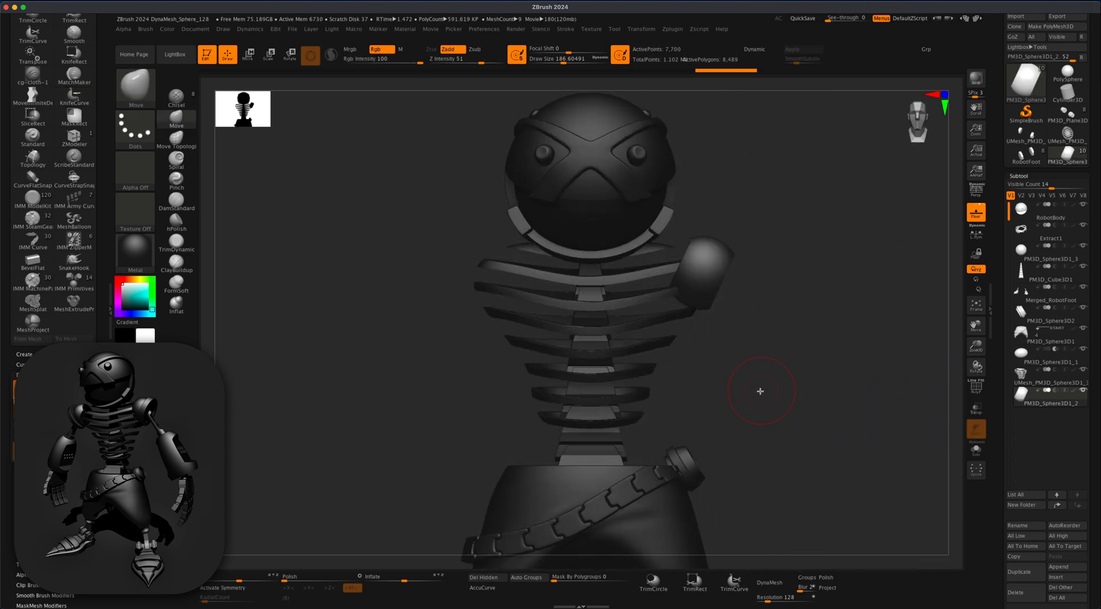
# - Trim the rib-facing side of the shoulder sphere with an angled Knife Curve cut and mirror the shoulder to the opposite side
pyautogui.keyDown('ctrl'); pyautogui.keyDown('shift'); pyautogui.moveTo(711, 426); pyautogui.dragTo(695, 279); pyautogui.keyUp('shift'); pyautogui.keyUp('ctrl')
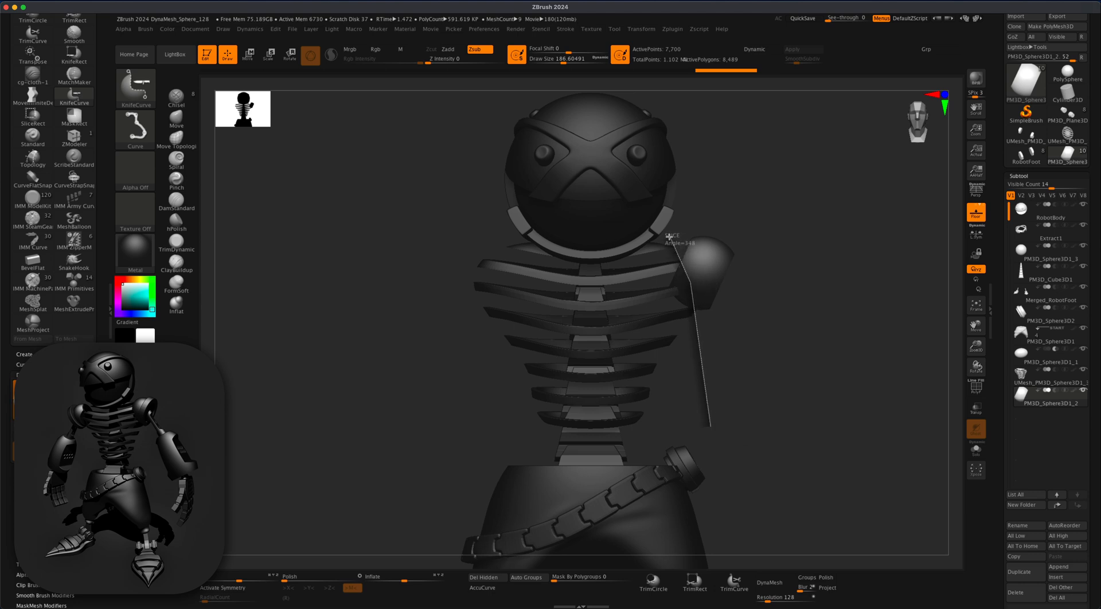
pyautogui.keyDown('ctrl'); pyautogui.keyDown('shift'); pyautogui.moveTo(669, 237); pyautogui.dragTo(668, 234); pyautogui.keyUp('shift'); pyautogui.keyUp('ctrl')
pyautogui.moveTo(872, 352)
pyautogui.mouseDown()
pyautogui.moveTo(776, 352)
pyautogui.moveTo(809, 287)
pyautogui.moveTo(754, 315)
pyautogui.moveTo(826, 315)
pyautogui.moveTo(772, 376)
pyautogui.mouseUp()
pyautogui.press('f')
pyautogui.click(179, 491)
# - Turn on perspective and review the full figure with both shoulders in a BPR render
pyautogui.moveTo(340, 458); pyautogui.dragTo(902, 212)
pyautogui.press('p')
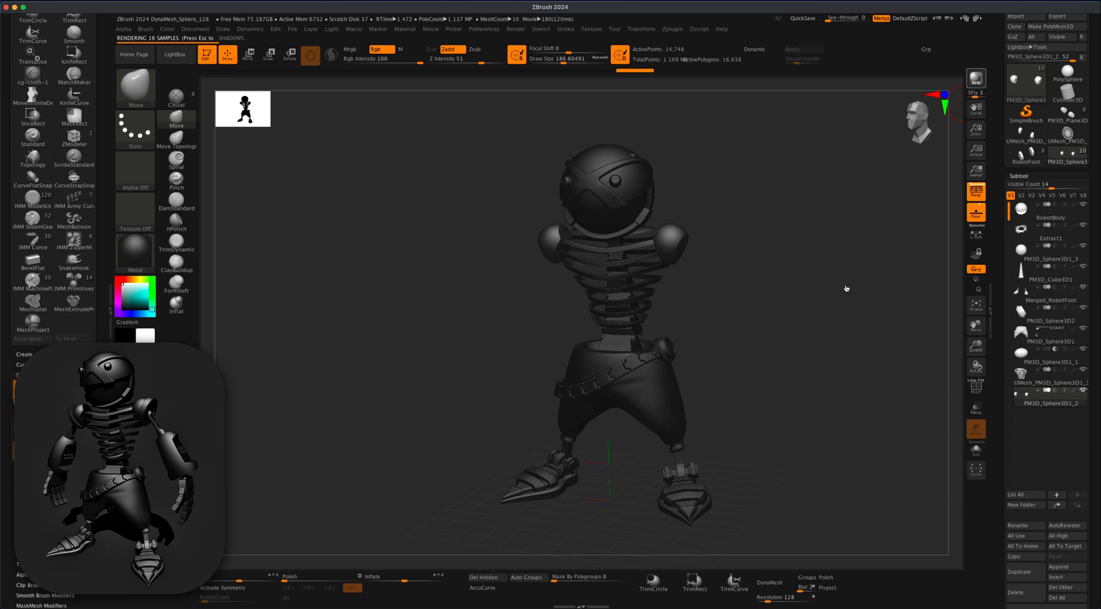
pyautogui.moveTo(840, 419); pyautogui.dragTo(826, 421)
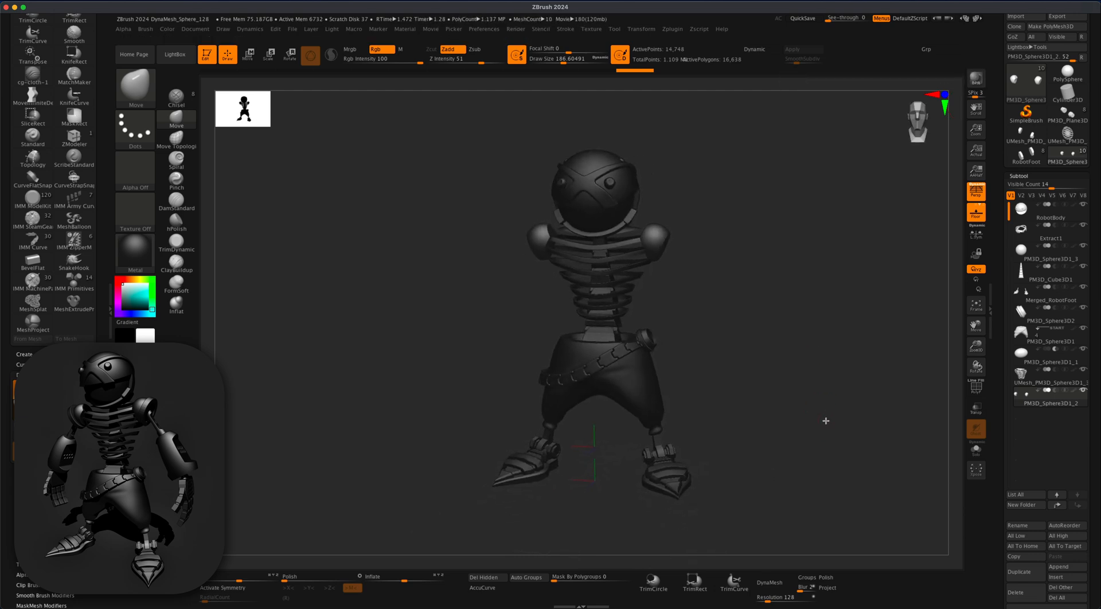
# - Append a Cylinder3D and scale it down into a slim rod with the gizmo
pyautogui.click(1058, 577)
pyautogui.click(774, 447)
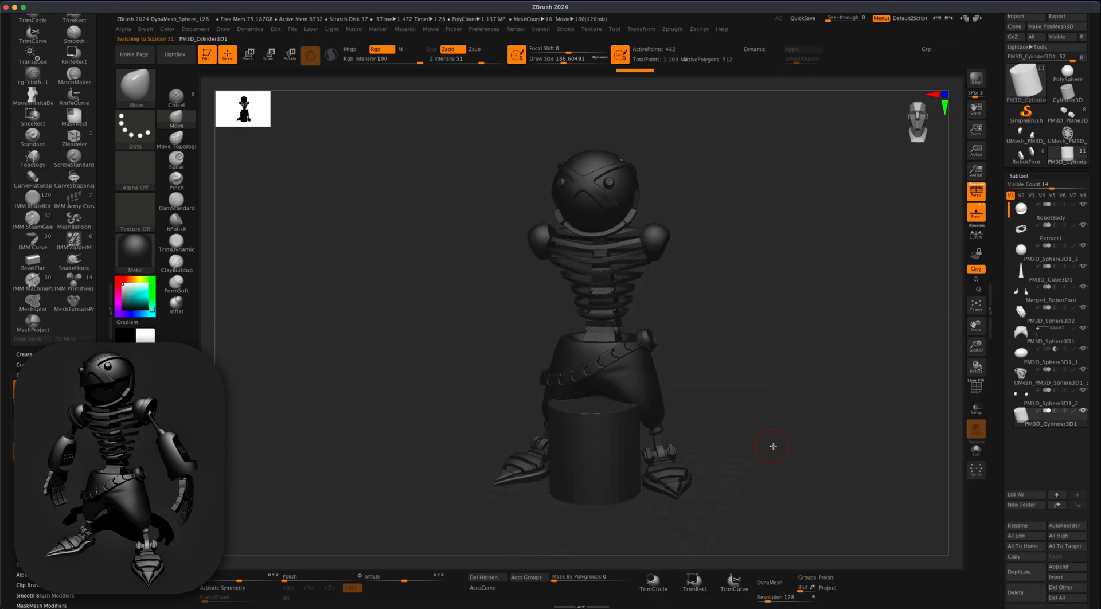
pyautogui.click(247, 54)
pyautogui.moveTo(594, 446)
pyautogui.mouseDown()
pyautogui.moveTo(565, 449)
pyautogui.moveTo(588, 446)
pyautogui.mouseUp()
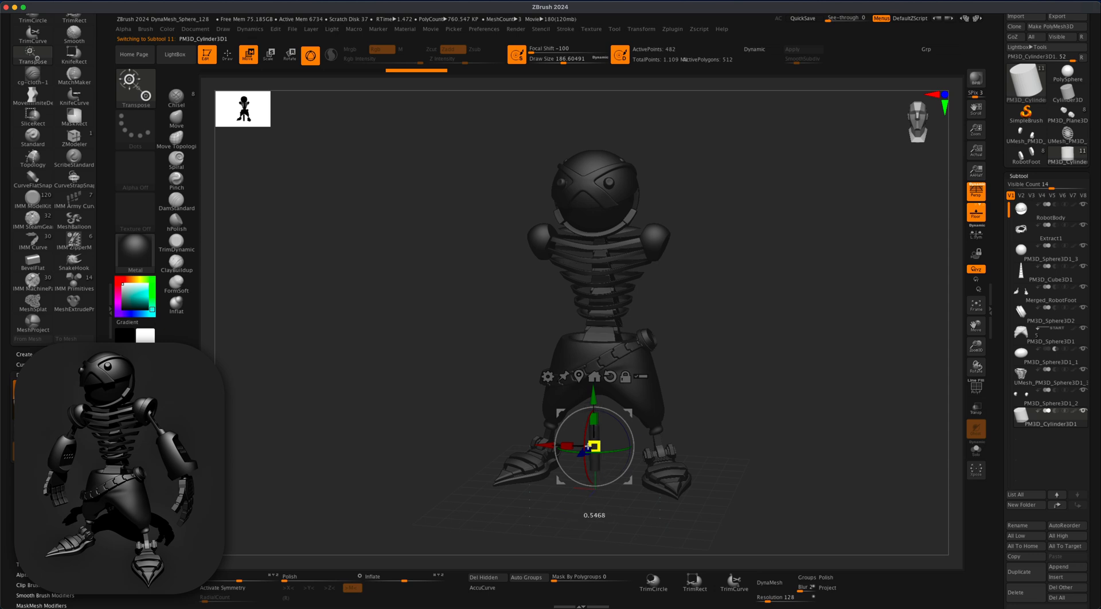
pyautogui.keyDown('shift'); pyautogui.moveTo(754, 426); pyautogui.dragTo(762, 423); pyautogui.keyUp('shift')
# - Turn perspective off and move the cylinder beside the shoulder, aligning its height and depth from the front and side
pyautogui.click(976, 192)
pyautogui.moveTo(627, 414); pyautogui.dragTo(704, 276)
pyautogui.moveTo(710, 298); pyautogui.dragTo(703, 232)
pyautogui.keyDown('shift'); pyautogui.moveTo(745, 290); pyautogui.dragTo(708, 290); pyautogui.keyUp('shift')
pyautogui.moveTo(609, 268); pyautogui.dragTo(637, 267)
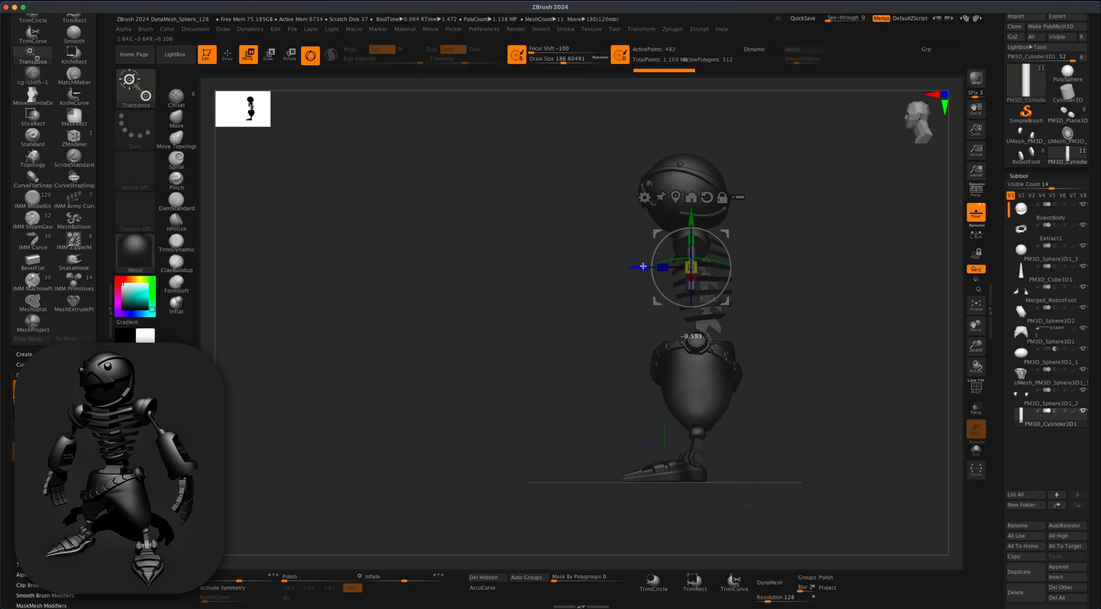
pyautogui.keyDown('shift'); pyautogui.moveTo(763, 335); pyautogui.dragTo(796, 381); pyautogui.keyUp('shift')
# - Tilt the cylinder outward, thin and lengthen it, and place it diagonally below the shoulder as the upper arm
pyautogui.moveTo(710, 303); pyautogui.dragTo(741, 296)
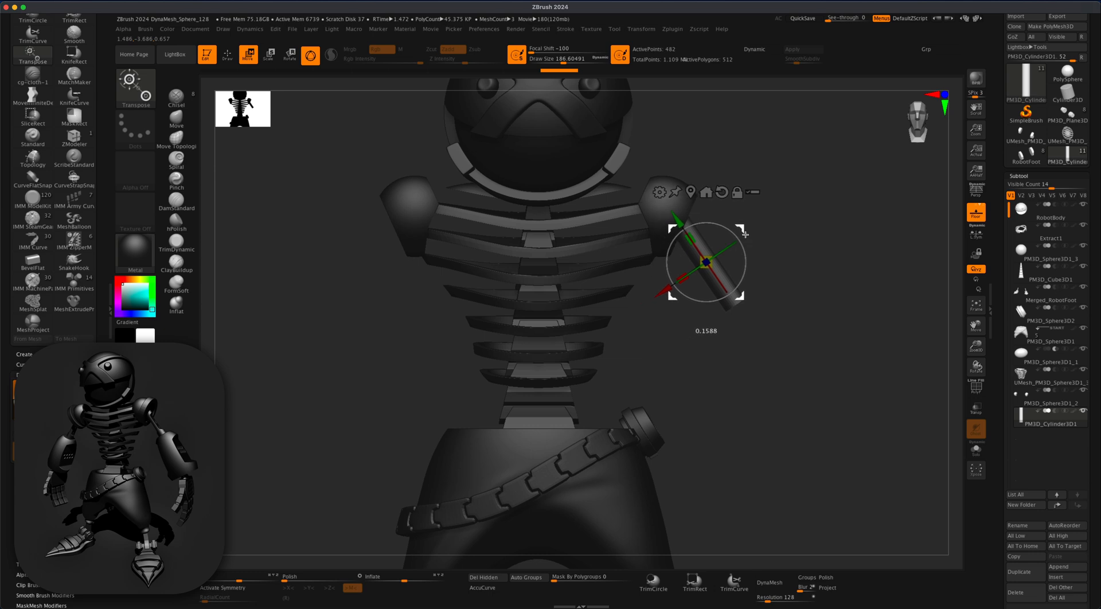
pyautogui.moveTo(803, 327)
pyautogui.mouseDown()
pyautogui.moveTo(766, 326)
pyautogui.moveTo(799, 329)
pyautogui.mouseUp()
pyautogui.keyDown('alt'); pyautogui.moveTo(794, 424); pyautogui.dragTo(783, 380); pyautogui.keyUp('alt')
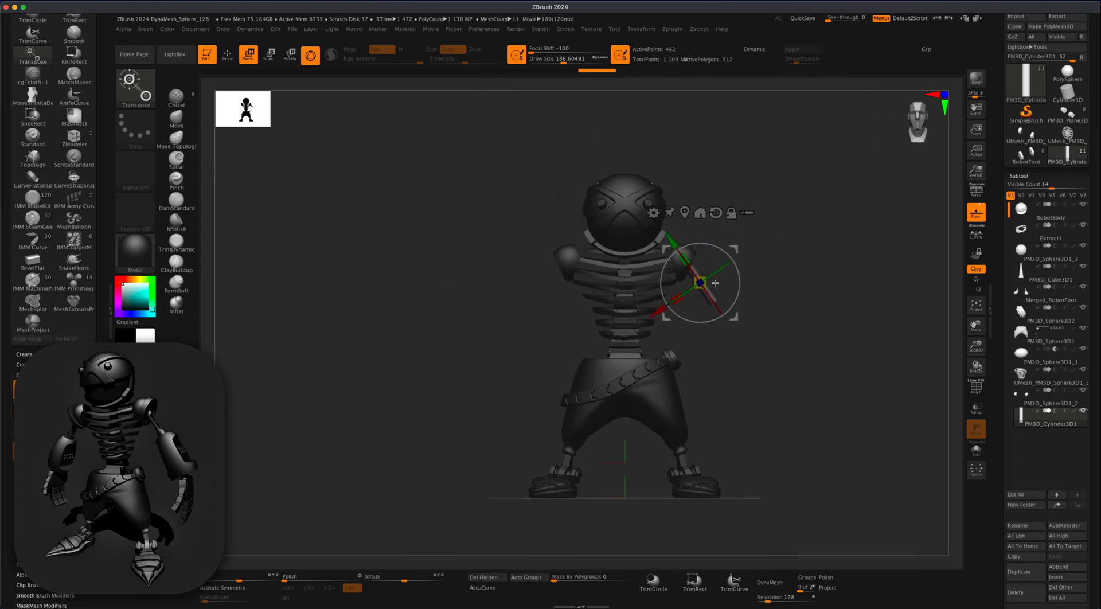
pyautogui.moveTo(677, 247); pyautogui.dragTo(688, 260)
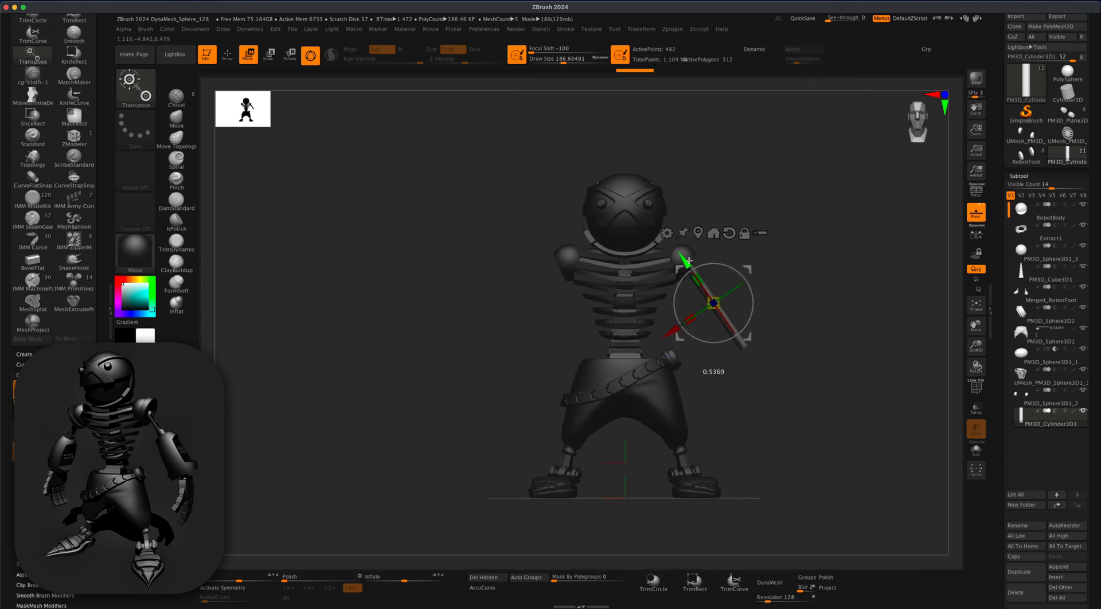
pyautogui.click(227, 55)
pyautogui.moveTo(801, 394)
pyautogui.keyDown('alt'); pyautogui.mouseDown()
pyautogui.moveTo(806, 381)
pyautogui.moveTo(799, 419)
pyautogui.moveTo(771, 416)
pyautogui.mouseUp(); pyautogui.keyUp('alt')
# - Apply a Taper deformer to the upper arm cylinder so it narrows toward the shoulder
pyautogui.press('w')
pyautogui.click(653, 230)
pyautogui.click(717, 297)
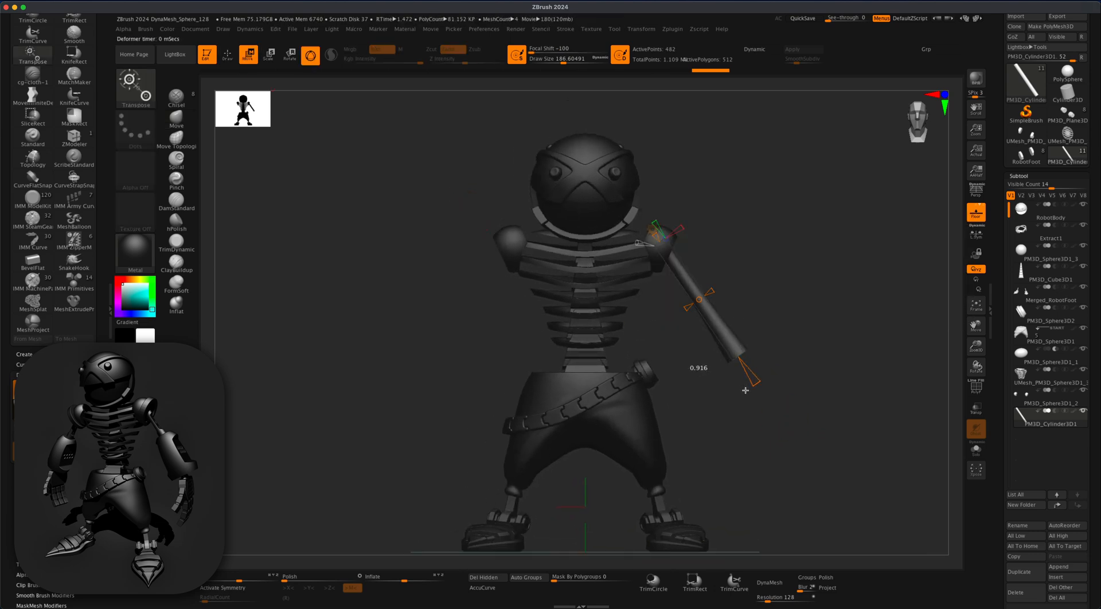
pyautogui.click(653, 230)
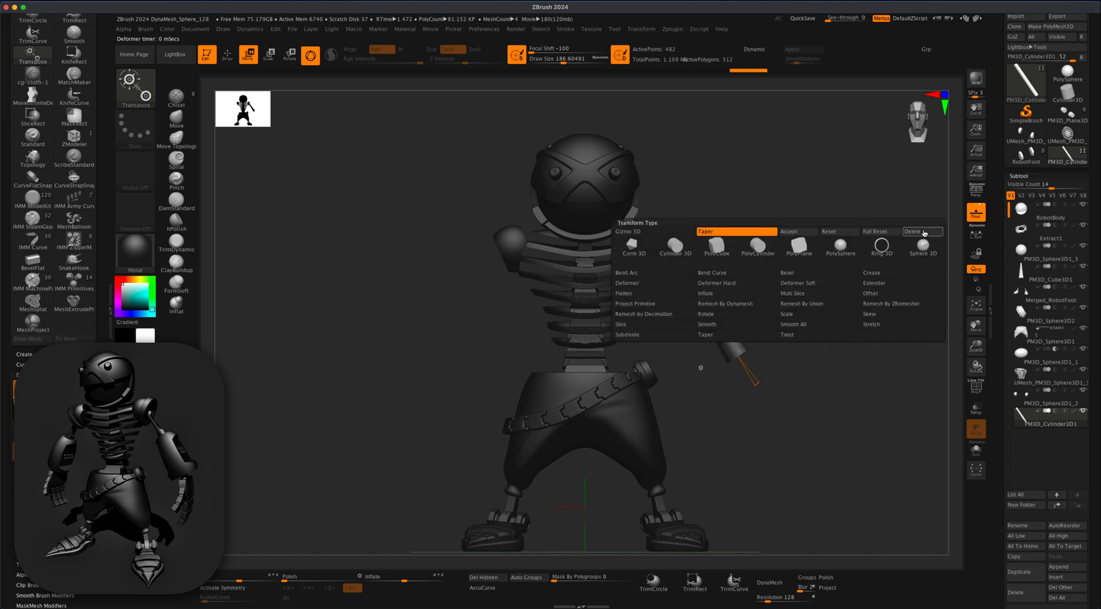
pyautogui.click(371, 119)
pyautogui.click(227, 54)
# - Shorten the upper arm rod and mirror it to the opposite shoulder
pyautogui.moveTo(763, 313); pyautogui.dragTo(799, 307)
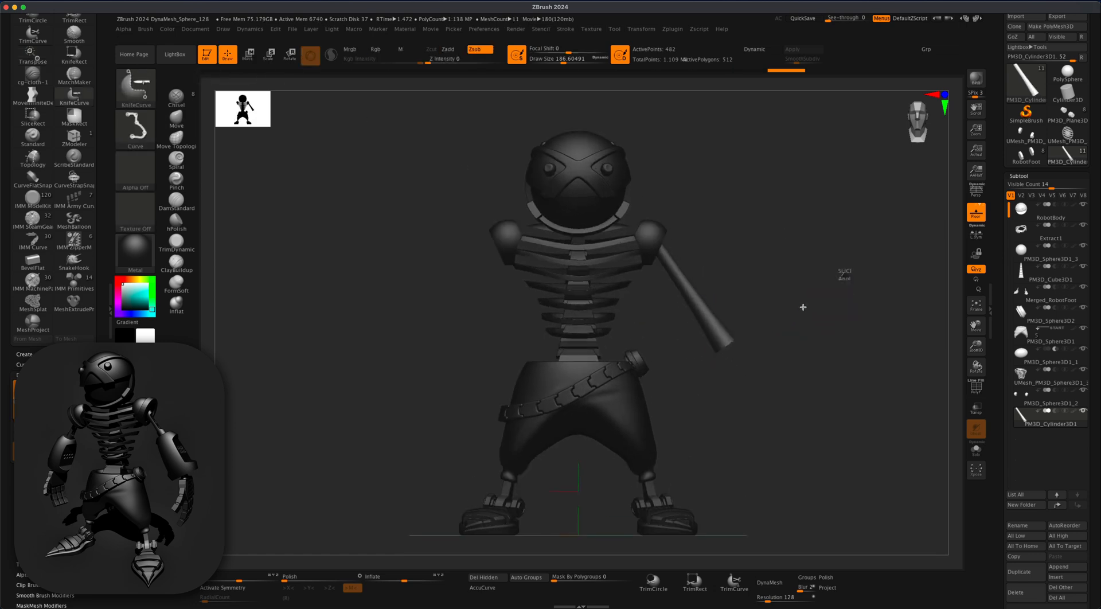
pyautogui.press('w')
pyautogui.moveTo(786, 378)
pyautogui.mouseDown()
pyautogui.moveTo(814, 353)
pyautogui.moveTo(803, 327)
pyautogui.mouseUp()
pyautogui.press('q')
pyautogui.hotkey('alt', 'm')
pyautogui.moveTo(742, 457); pyautogui.dragTo(829, 442)
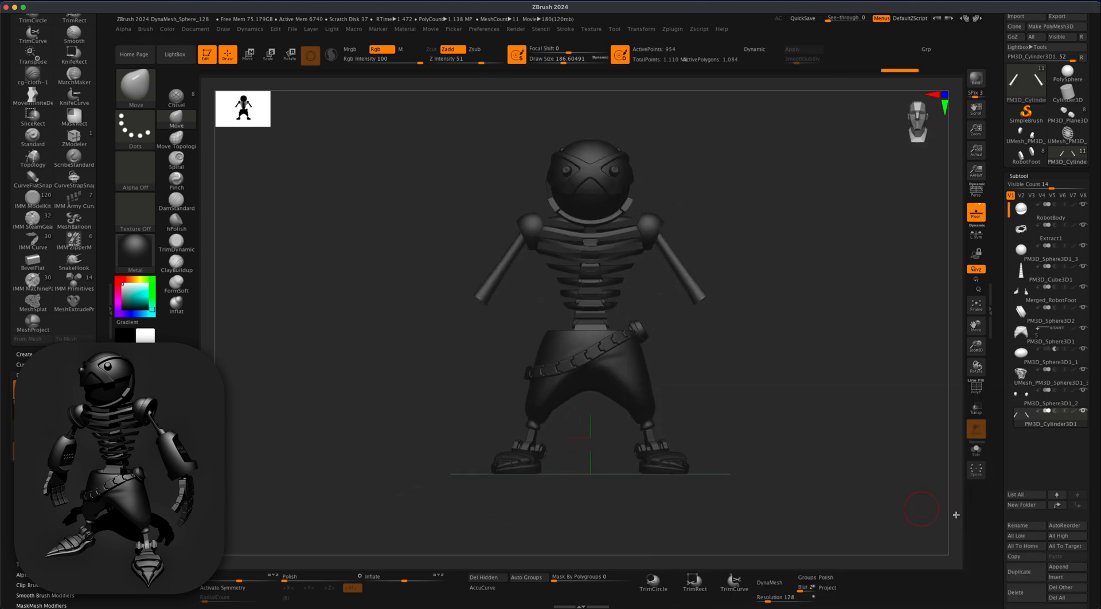
# - Append a Sphere3D, move it to the lower end of the upper arm and narrow it into an elongated forearm shape
pyautogui.click(1070, 581)
pyautogui.click(774, 426)
pyautogui.press('w')
pyautogui.moveTo(590, 438); pyautogui.dragTo(706, 312)
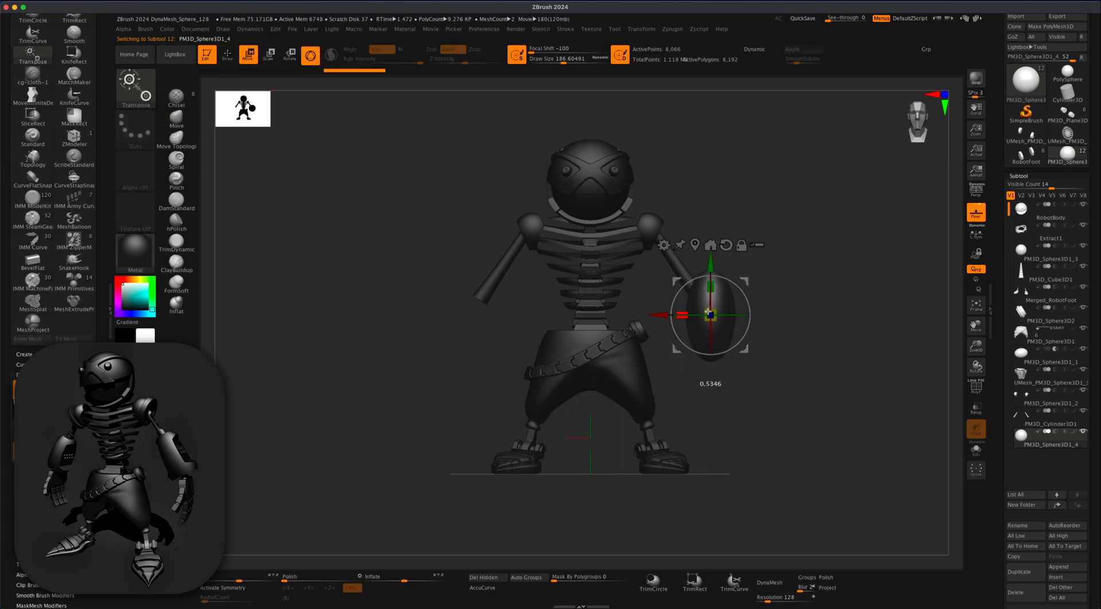
# - Adjust the forearm ellipsoid's depth from the side and tilt it in line with the upper arm
pyautogui.keyDown('shift'); pyautogui.moveTo(861, 338); pyautogui.dragTo(797, 338); pyautogui.keyUp('shift')
pyautogui.moveTo(683, 315); pyautogui.dragTo(708, 314)
pyautogui.keyDown('shift'); pyautogui.moveTo(820, 337); pyautogui.dragTo(880, 336); pyautogui.keyUp('shift')
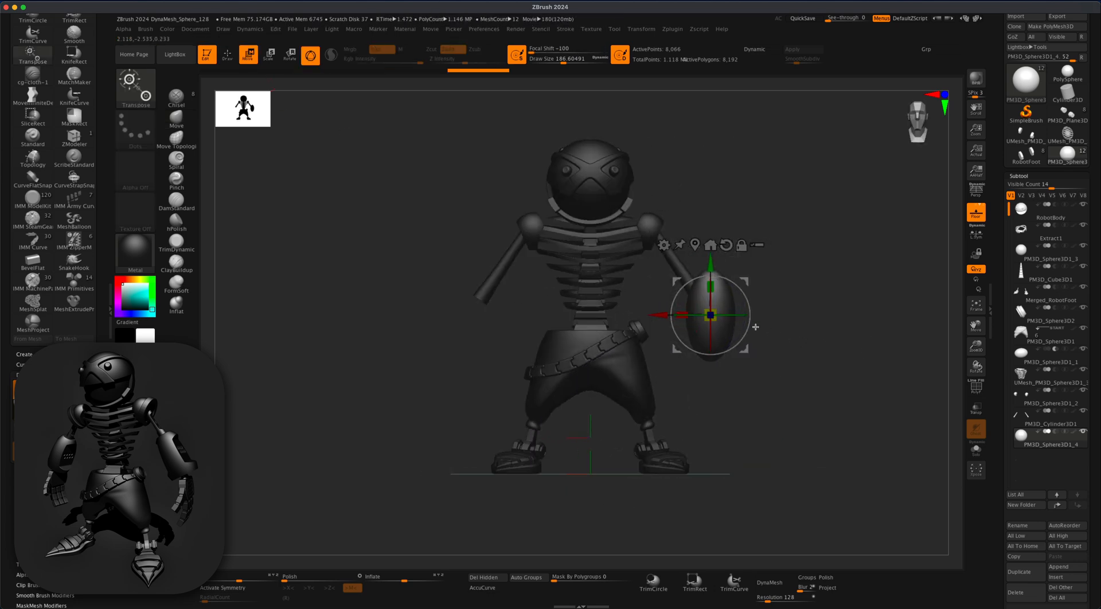
pyautogui.moveTo(756, 326); pyautogui.dragTo(744, 281)
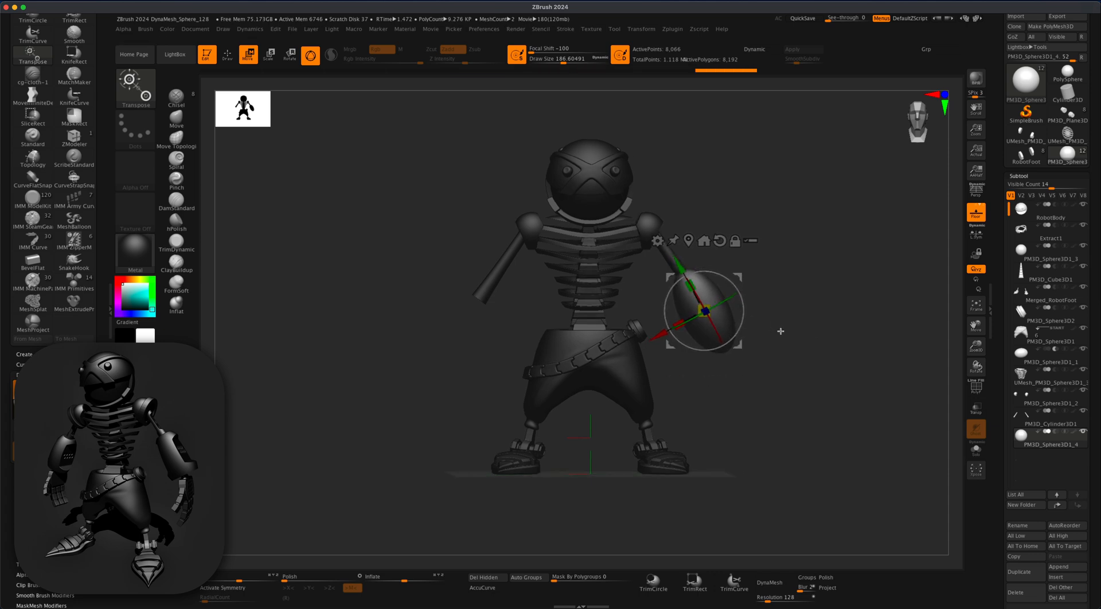
pyautogui.press('q')
# - Slice off the lower and upper ends of the forearm ellipsoid with straight Knife Curve cuts
pyautogui.moveTo(842, 333)
pyautogui.keyDown('ctrl'); pyautogui.keyDown('shift'); pyautogui.mouseDown()
pyautogui.moveTo(726, 355)
pyautogui.moveTo(724, 342)
pyautogui.moveTo(682, 346)
pyautogui.mouseUp(); pyautogui.keyUp('shift'); pyautogui.keyUp('ctrl')
pyautogui.keyDown('shift'); pyautogui.moveTo(799, 396); pyautogui.dragTo(805, 370); pyautogui.keyUp('shift')
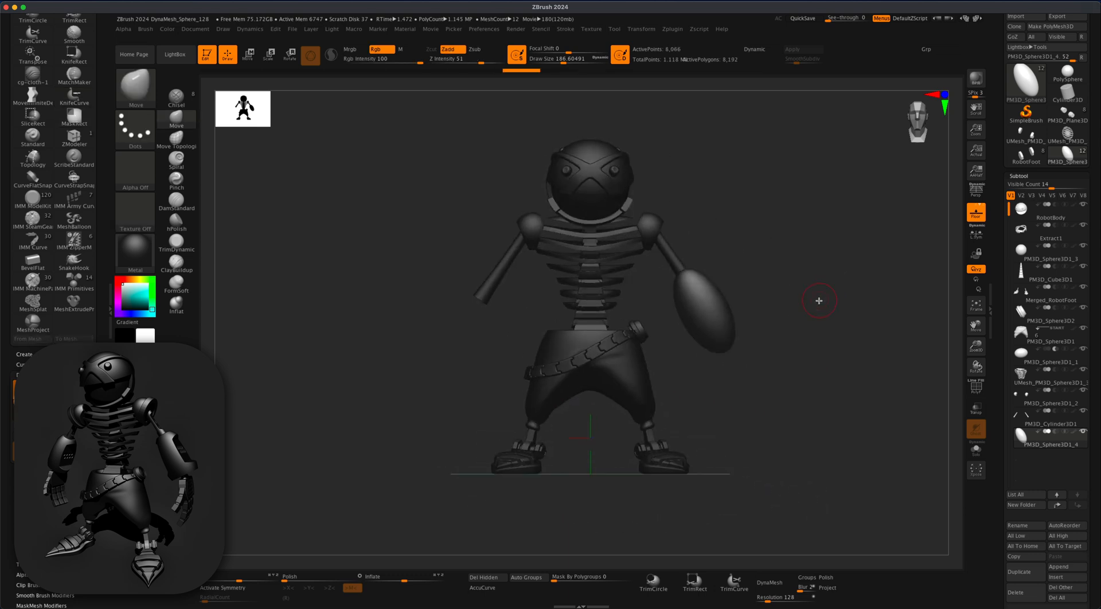
pyautogui.keyDown('ctrl'); pyautogui.keyDown('shift'); pyautogui.moveTo(832, 272); pyautogui.dragTo(576, 408); pyautogui.keyUp('shift'); pyautogui.keyUp('ctrl')
pyautogui.hotkey('ctrl', 'shift')
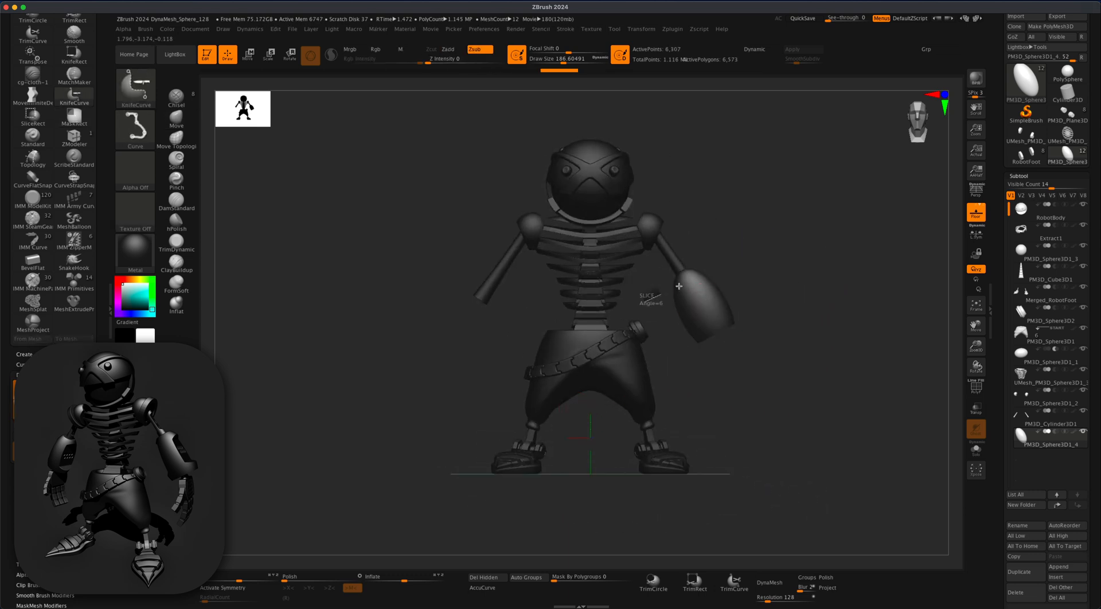
pyautogui.keyDown('ctrl'); pyautogui.keyDown('shift'); pyautogui.moveTo(763, 229); pyautogui.dragTo(766, 228); pyautogui.keyUp('shift'); pyautogui.keyUp('ctrl')
# - Refine the forearm's depth and placement from the side and front, and mirror it to the other arm
pyautogui.moveTo(826, 285); pyautogui.dragTo(771, 292)
pyautogui.press('w')
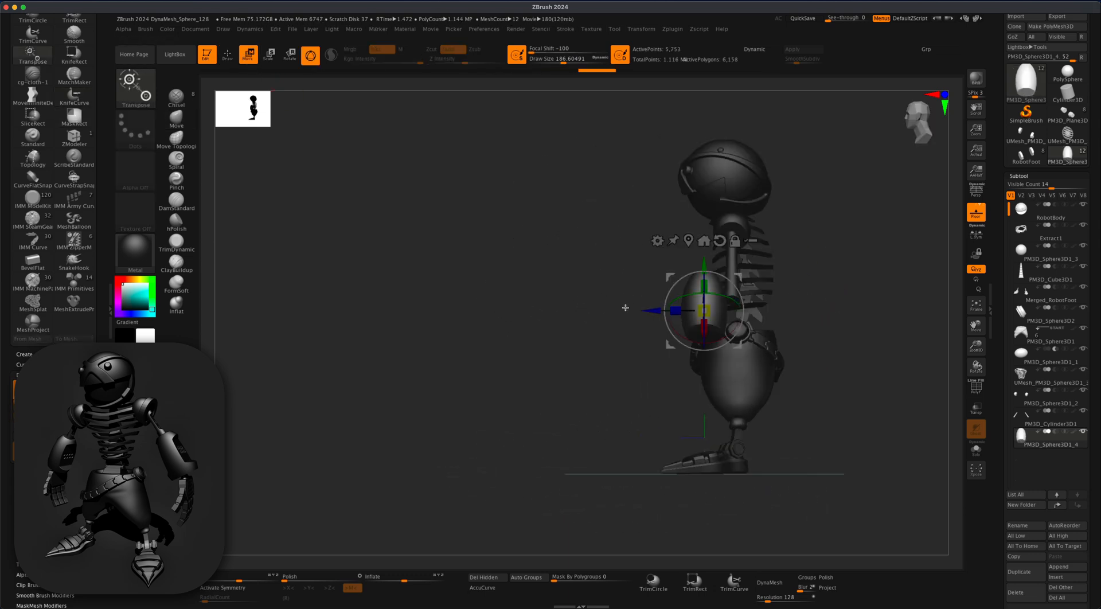
pyautogui.moveTo(649, 312); pyautogui.dragTo(673, 316)
pyautogui.moveTo(580, 338); pyautogui.dragTo(573, 398)
pyautogui.moveTo(672, 314); pyautogui.dragTo(675, 313)
pyautogui.moveTo(817, 324); pyautogui.dragTo(851, 392)
pyautogui.moveTo(697, 277); pyautogui.dragTo(693, 268)
pyautogui.moveTo(794, 381)
pyautogui.keyDown('alt'); pyautogui.mouseDown()
pyautogui.moveTo(811, 366)
pyautogui.moveTo(744, 304)
pyautogui.moveTo(742, 388)
pyautogui.mouseUp(); pyautogui.keyUp('alt')
pyautogui.press('q')
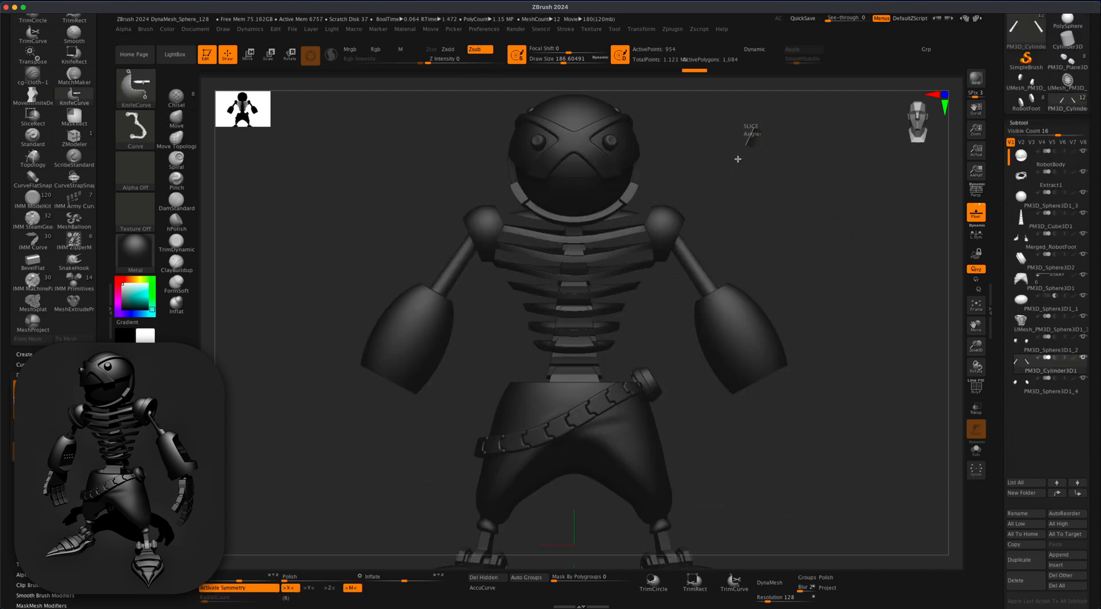
# - Subdivide the upper arm rods and delete their lower subdivision level
pyautogui.keyDown('ctrl'); pyautogui.keyDown('shift'); pyautogui.moveTo(738, 159); pyautogui.dragTo(804, 253); pyautogui.keyUp('shift'); pyautogui.keyUp('ctrl')
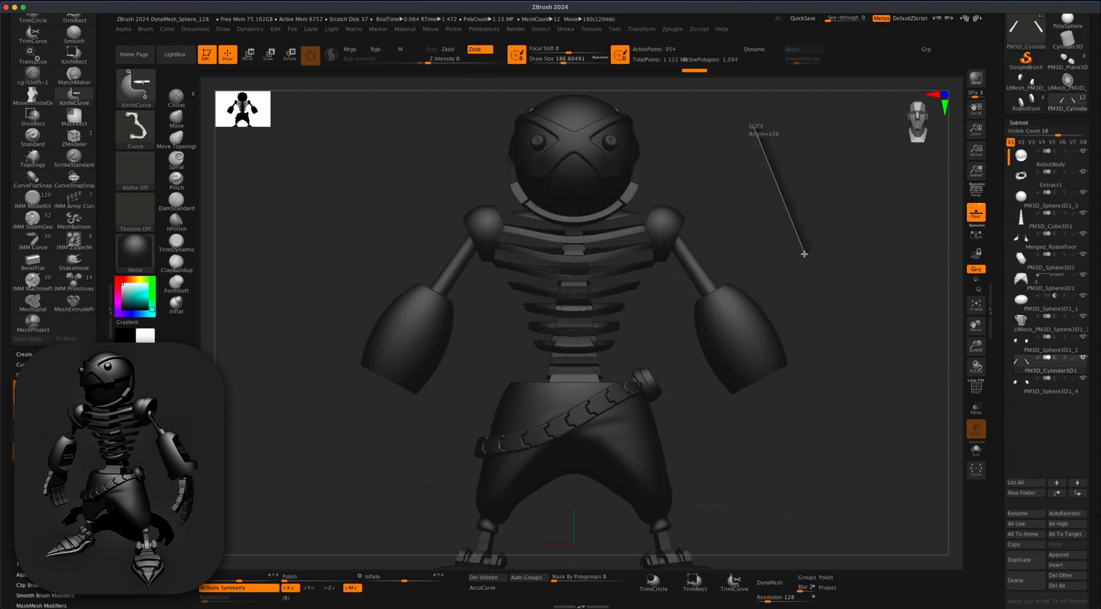
pyautogui.hotkey('ctrl', 'd')
pyautogui.moveTo(1096, 585); pyautogui.dragTo(1097, 426)
pyautogui.click(1023, 586)
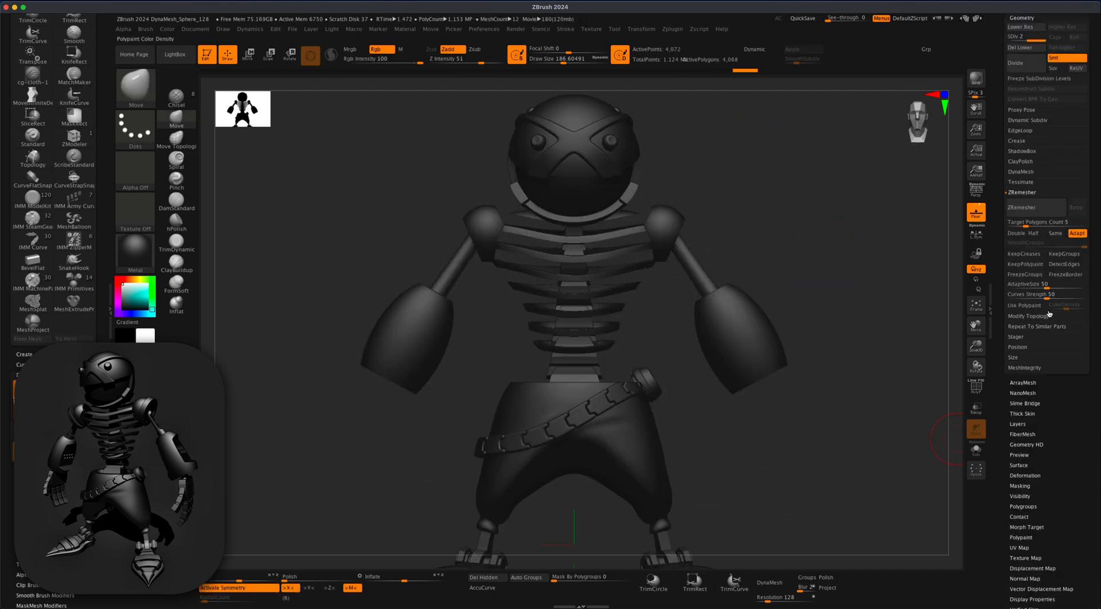
pyautogui.click(1023, 48)
# - Carve the sides of the upper arm rods into a thinner stepped shaft with Knife Curve cuts
pyautogui.keyDown('ctrl'); pyautogui.keyDown('shift'); pyautogui.moveTo(718, 160); pyautogui.dragTo(848, 403); pyautogui.keyUp('shift'); pyautogui.keyUp('ctrl')
pyautogui.moveTo(616, 305)
pyautogui.keyDown('ctrl'); pyautogui.keyDown('shift'); pyautogui.mouseDown()
pyautogui.moveTo(628, 260)
pyautogui.moveTo(610, 224)
pyautogui.mouseUp(); pyautogui.keyUp('shift'); pyautogui.keyUp('ctrl')
pyautogui.moveTo(780, 233); pyautogui.dragTo(804, 263)
pyautogui.press('f')
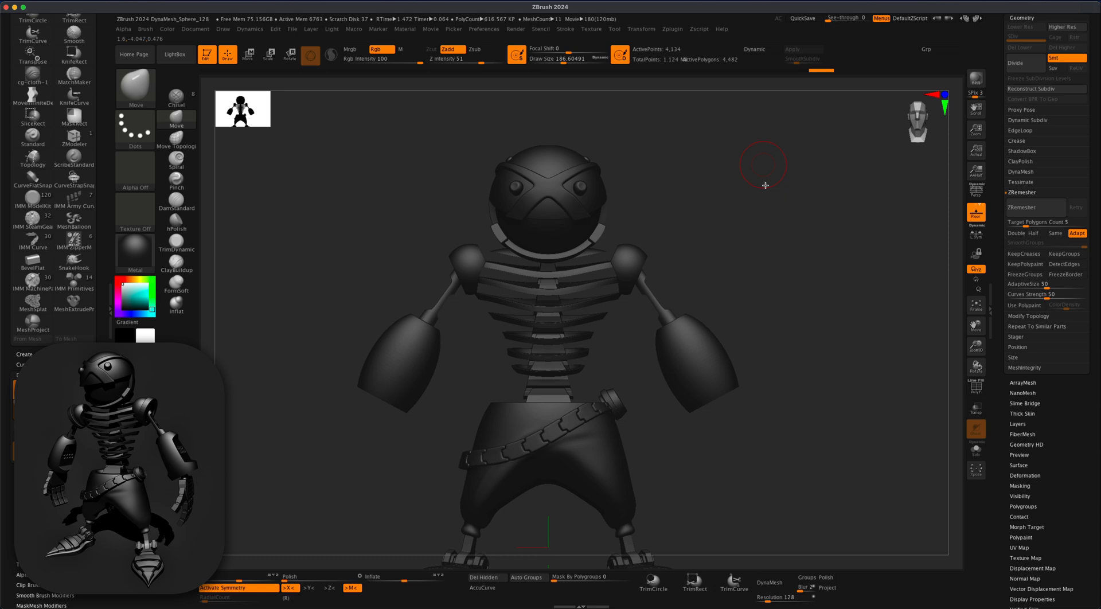
# - Try an angular Knife Curve notch on the outer side of one forearm
pyautogui.moveTo(765, 184)
pyautogui.mouseDown()
pyautogui.moveTo(769, 238)
pyautogui.moveTo(780, 239)
pyautogui.moveTo(754, 246)
pyautogui.moveTo(768, 210)
pyautogui.mouseUp()
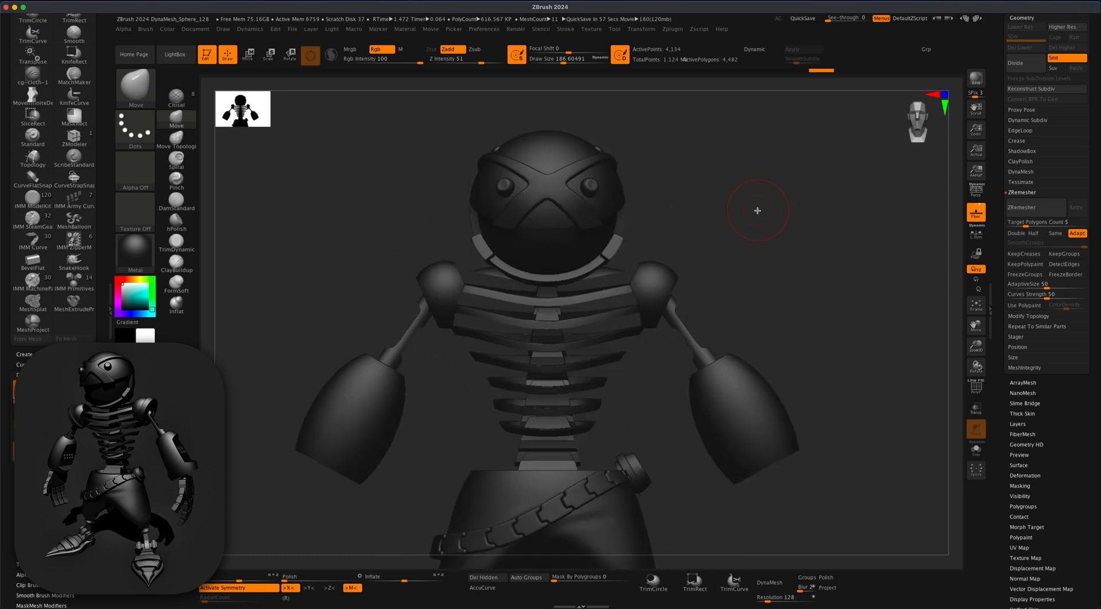
pyautogui.moveTo(788, 305)
pyautogui.keyDown('alt'); pyautogui.mouseDown()
pyautogui.moveTo(767, 244)
pyautogui.moveTo(718, 327)
pyautogui.moveTo(717, 315)
pyautogui.mouseUp(); pyautogui.keyUp('alt')
pyautogui.keyDown('ctrl'); pyautogui.keyDown('shift'); pyautogui.moveTo(753, 228); pyautogui.dragTo(712, 319); pyautogui.keyUp('shift'); pyautogui.keyUp('ctrl')
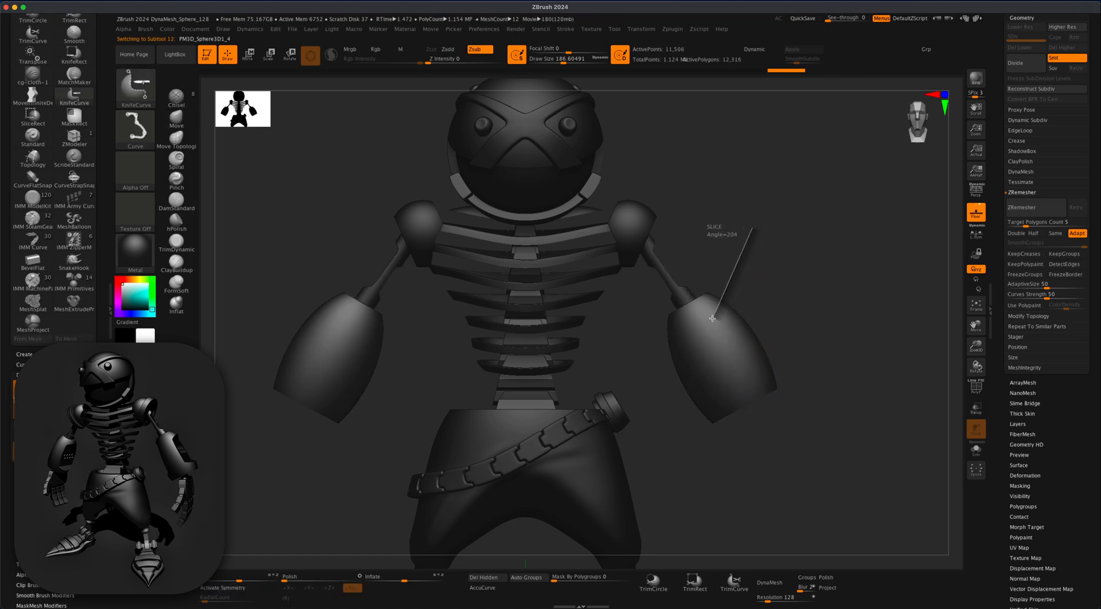
pyautogui.keyDown('ctrl'); pyautogui.keyDown('shift'); pyautogui.moveTo(847, 370); pyautogui.dragTo(849, 366); pyautogui.keyUp('shift'); pyautogui.keyUp('ctrl')
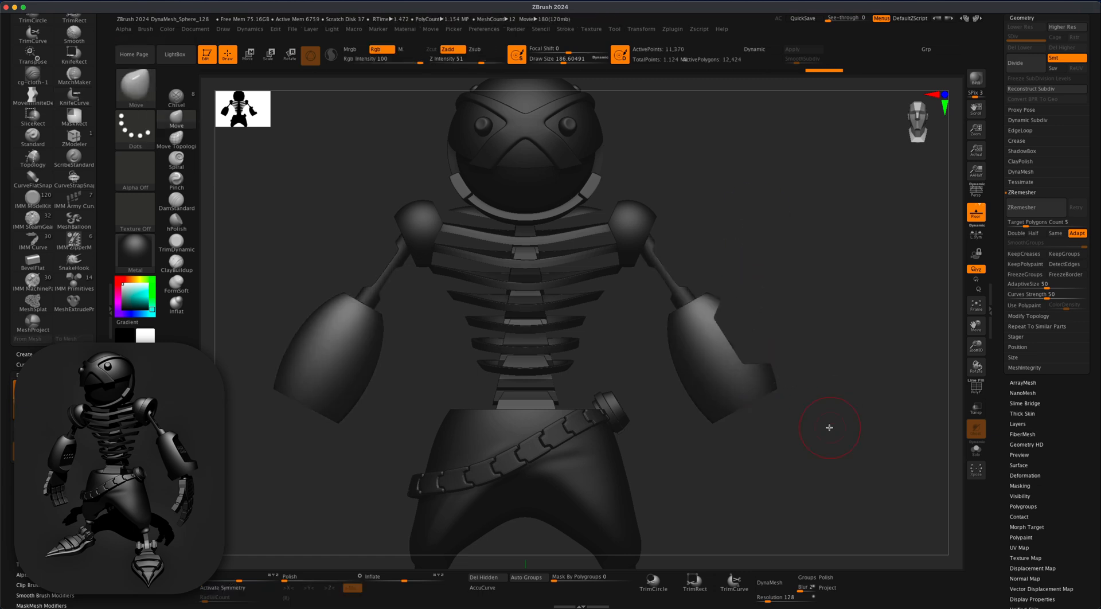
pyautogui.hotkey('ctrl', 'z')
# - Try angular notches on the outer and inner sides of one forearm, redoing the inner cut, and undo them
pyautogui.keyDown('ctrl'); pyautogui.keyDown('shift'); pyautogui.moveTo(759, 239); pyautogui.dragTo(749, 361); pyautogui.keyUp('shift'); pyautogui.keyUp('ctrl')
pyautogui.keyDown('ctrl'); pyautogui.keyDown('shift'); pyautogui.moveTo(637, 326); pyautogui.dragTo(681, 334); pyautogui.keyUp('shift'); pyautogui.keyUp('ctrl')
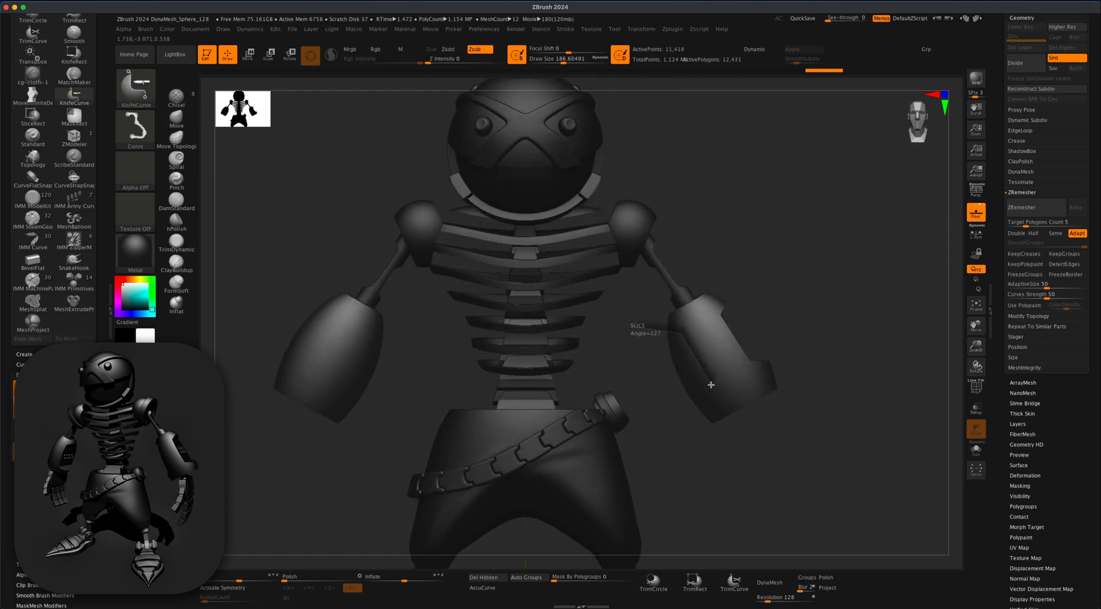
pyautogui.keyDown('ctrl'); pyautogui.keyDown('shift'); pyautogui.moveTo(682, 452); pyautogui.dragTo(683, 453); pyautogui.keyUp('shift'); pyautogui.keyUp('ctrl')
pyautogui.hotkey('ctrl', 'z')
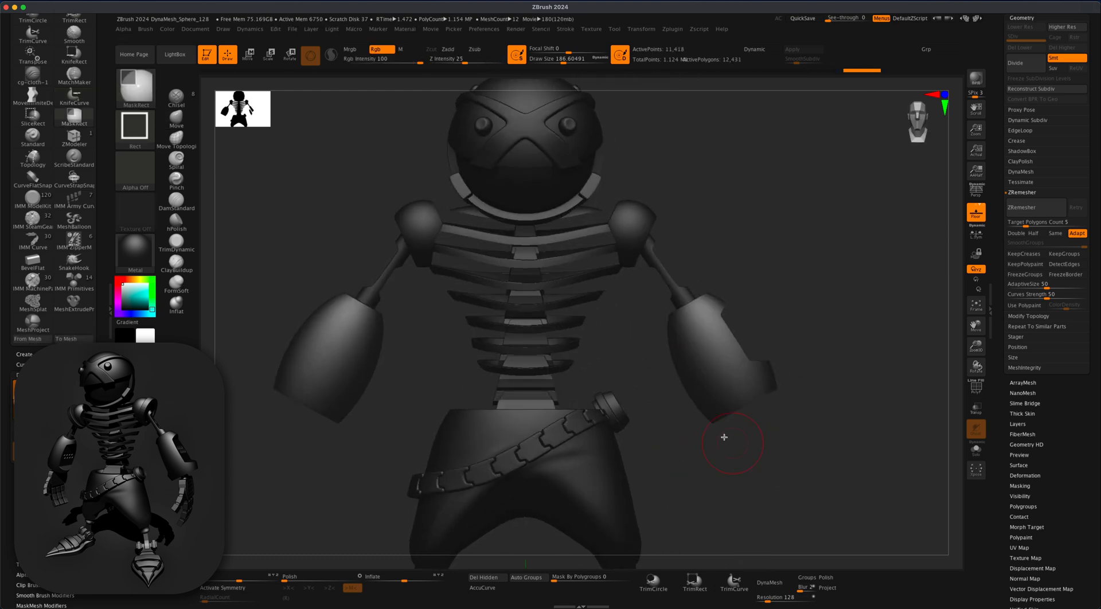
pyautogui.keyDown('ctrl'); pyautogui.keyDown('shift'); pyautogui.moveTo(627, 339); pyautogui.dragTo(686, 362); pyautogui.keyUp('shift'); pyautogui.keyUp('ctrl')
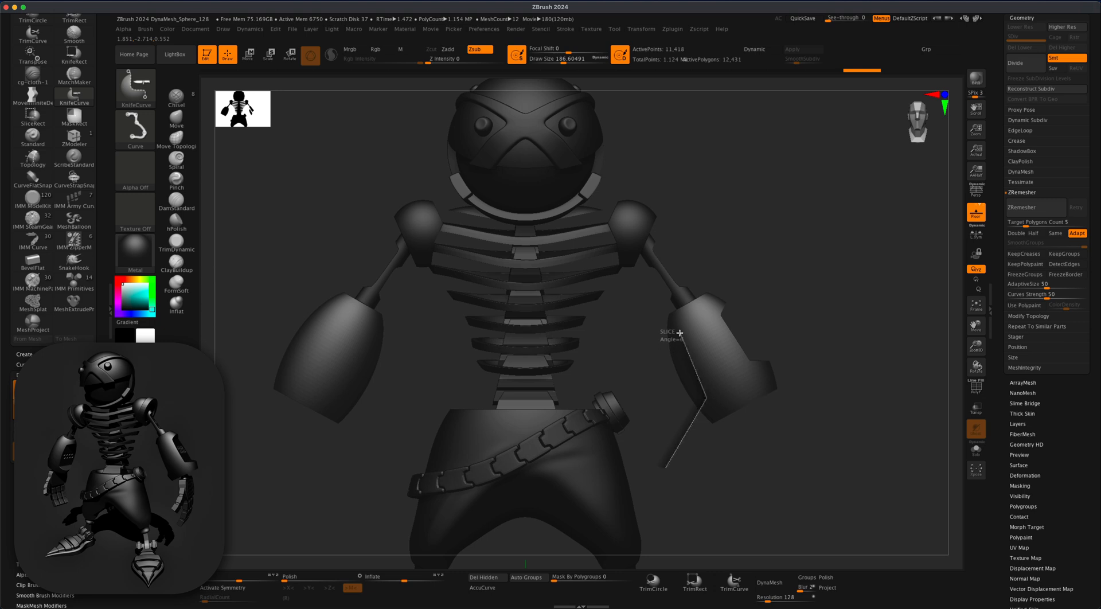
pyautogui.keyDown('ctrl'); pyautogui.keyDown('shift'); pyautogui.moveTo(643, 318); pyautogui.dragTo(642, 318); pyautogui.keyUp('shift'); pyautogui.keyUp('ctrl')
pyautogui.moveTo(828, 445)
pyautogui.mouseDown()
pyautogui.moveTo(807, 445)
pyautogui.moveTo(829, 444)
pyautogui.moveTo(827, 460)
pyautogui.moveTo(819, 438)
pyautogui.moveTo(849, 443)
pyautogui.moveTo(837, 440)
pyautogui.mouseUp()
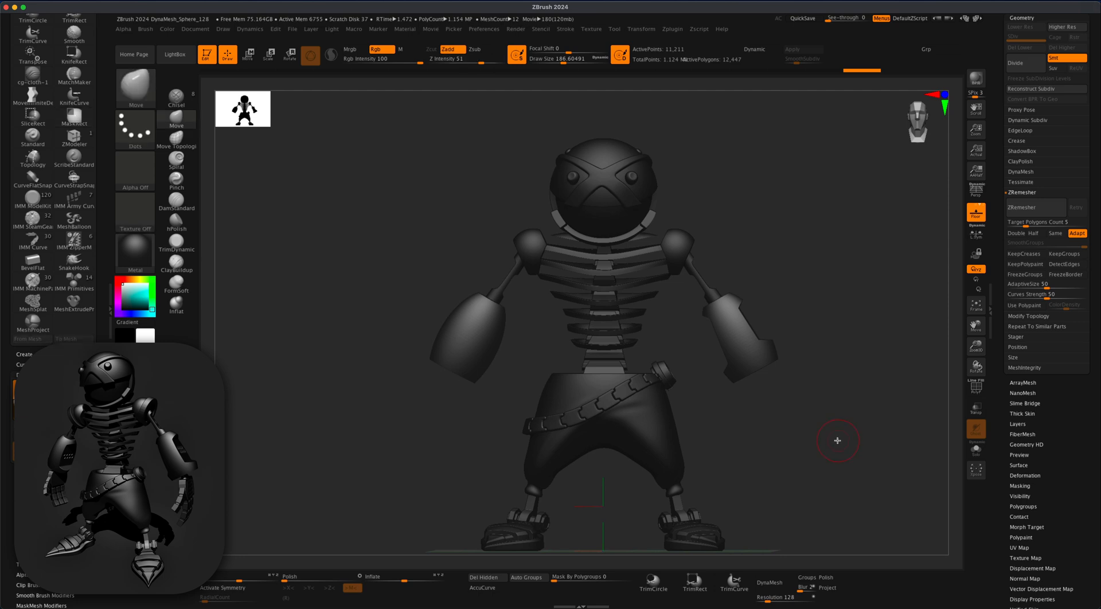
pyautogui.hotkey('ctrl', 'z')
pyautogui.hotkey('ctrl', 'z')
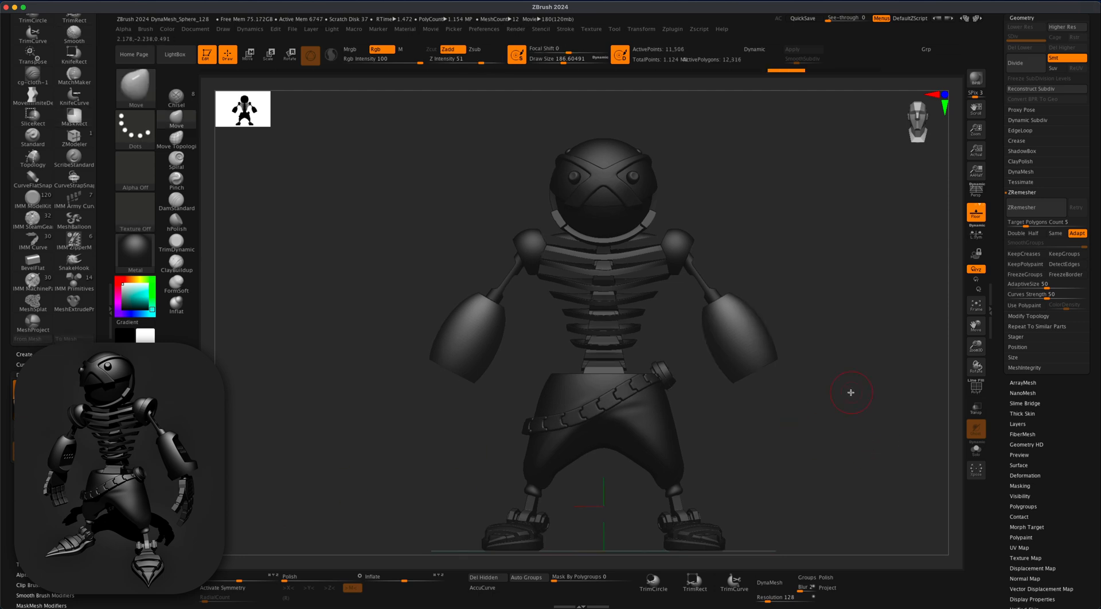
# - Turn on X symmetry and cut angular notches into the outer and inner sides of both forearms with Knife Curve
pyautogui.keyDown('ctrl'); pyautogui.keyDown('shift'); pyautogui.moveTo(777, 216); pyautogui.dragTo(740, 309); pyautogui.keyUp('shift'); pyautogui.keyUp('ctrl')
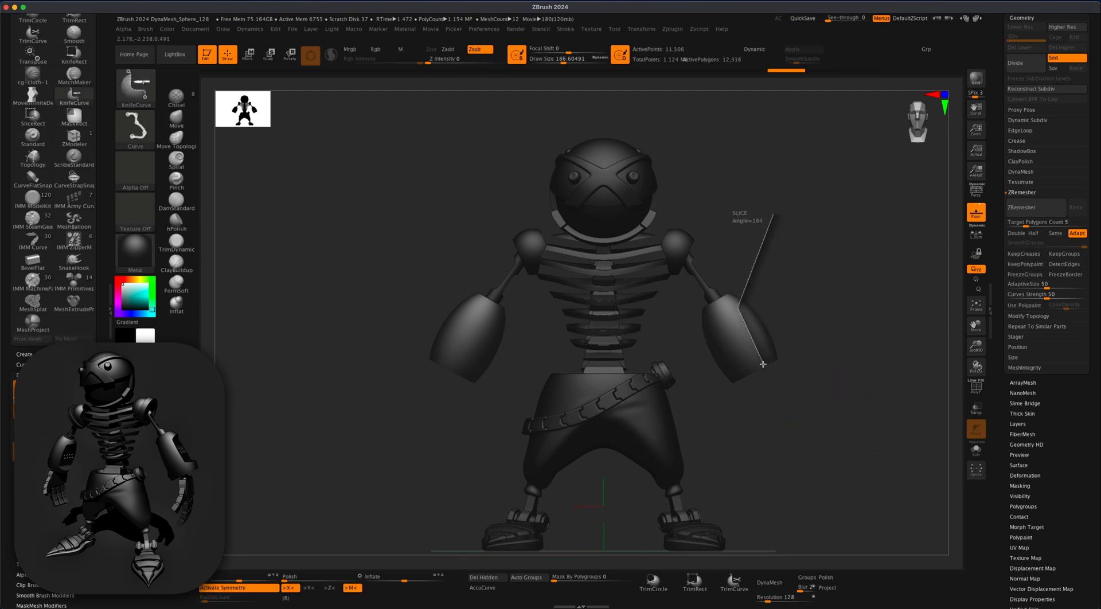
pyautogui.keyDown('ctrl'); pyautogui.keyDown('shift'); pyautogui.moveTo(760, 346); pyautogui.dragTo(837, 351); pyautogui.keyUp('shift'); pyautogui.keyUp('ctrl')
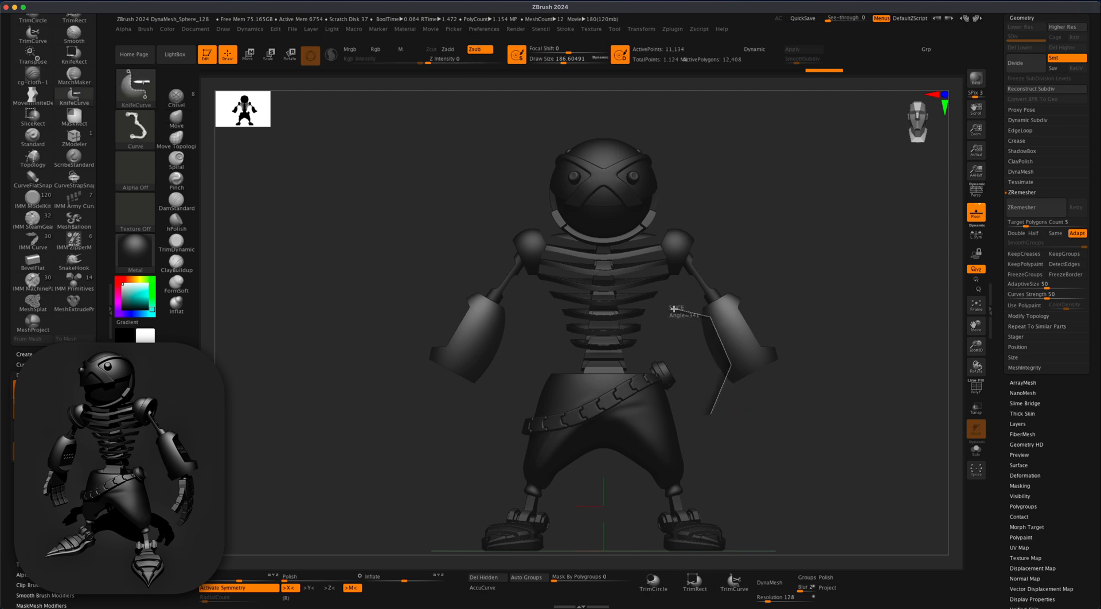
pyautogui.keyDown('ctrl'); pyautogui.keyDown('shift'); pyautogui.moveTo(674, 310); pyautogui.dragTo(672, 309); pyautogui.keyUp('shift'); pyautogui.keyUp('ctrl')
pyautogui.moveTo(803, 341)
pyautogui.mouseDown()
pyautogui.moveTo(911, 349)
pyautogui.moveTo(828, 356)
pyautogui.moveTo(828, 374)
pyautogui.moveTo(845, 373)
pyautogui.moveTo(832, 370)
pyautogui.moveTo(834, 399)
pyautogui.moveTo(820, 374)
pyautogui.mouseUp()
pyautogui.moveTo(820, 374); pyautogui.dragTo(816, 400)
# - Insert a cylinder subtool directly below the upper arm rods in the subtool list
pyautogui.moveTo(1095, 247); pyautogui.dragTo(1096, 292)
pyautogui.click(1019, 242)
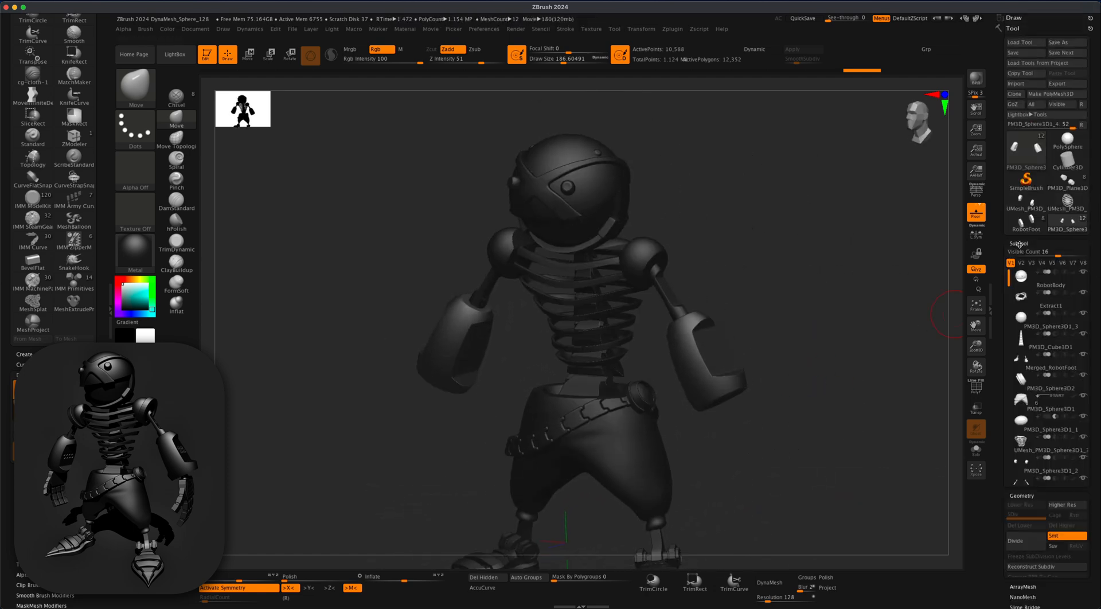
pyautogui.click(1028, 259)
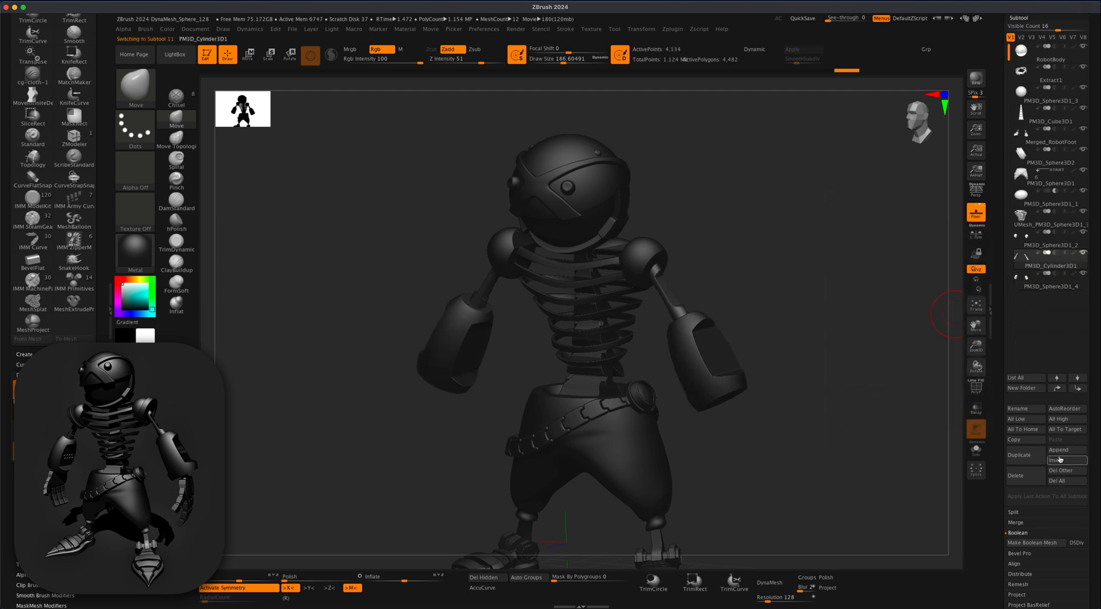
pyautogui.click(1064, 460)
pyautogui.click(767, 447)
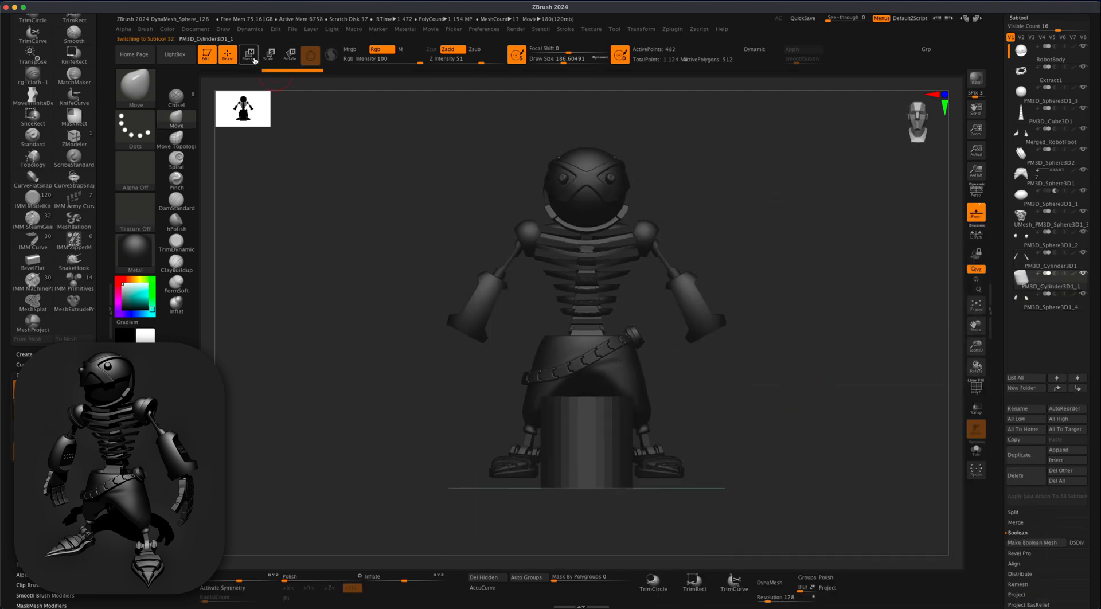
# - Shrink and rotate the cylinder, place it through one upper arm rod, and make it a subtractive hole cutter
pyautogui.press('w')
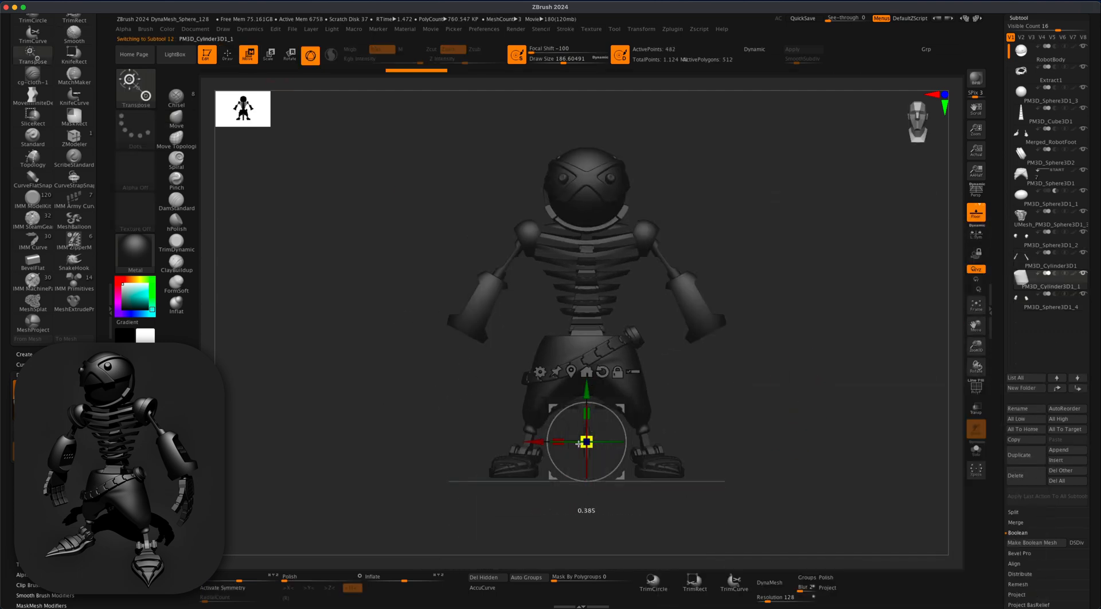
pyautogui.moveTo(623, 411); pyautogui.dragTo(693, 227)
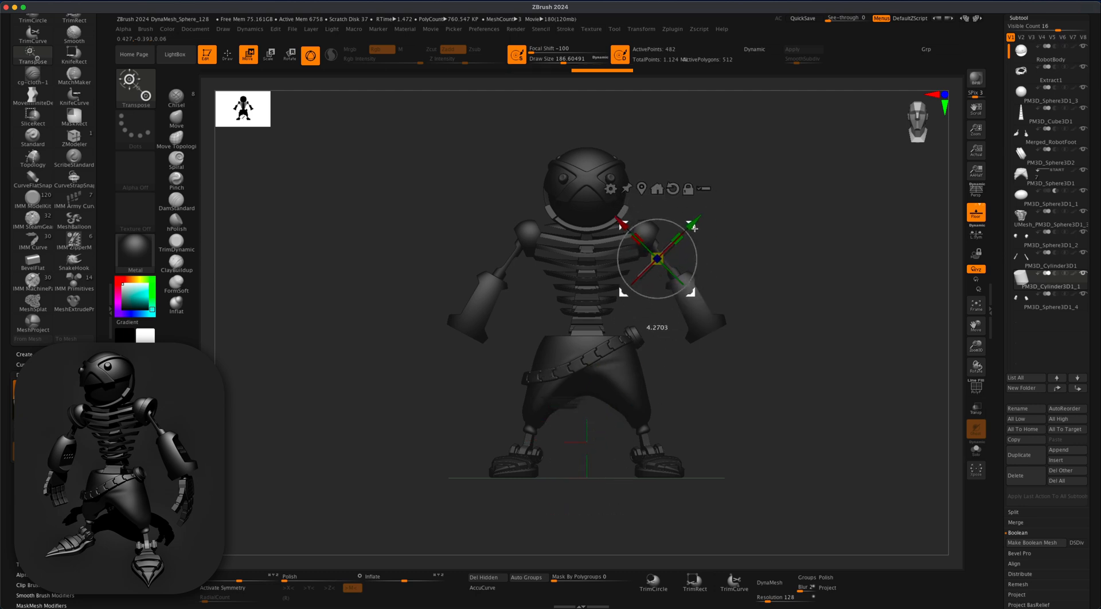
pyautogui.keyDown('shift'); pyautogui.moveTo(808, 288); pyautogui.dragTo(711, 285); pyautogui.keyUp('shift')
pyautogui.moveTo(611, 258); pyautogui.dragTo(637, 258)
pyautogui.keyDown('alt'); pyautogui.moveTo(594, 350); pyautogui.dragTo(590, 460); pyautogui.keyUp('alt')
pyautogui.moveTo(627, 258); pyautogui.dragTo(628, 258)
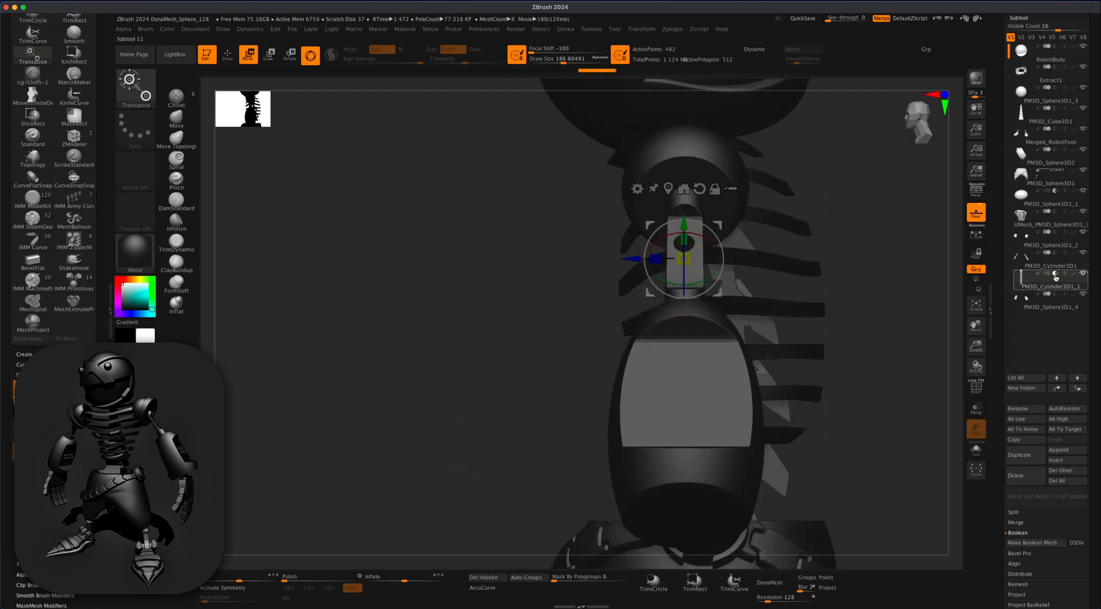
pyautogui.keyDown('shift'); pyautogui.moveTo(885, 265); pyautogui.dragTo(897, 275); pyautogui.keyUp('shift')
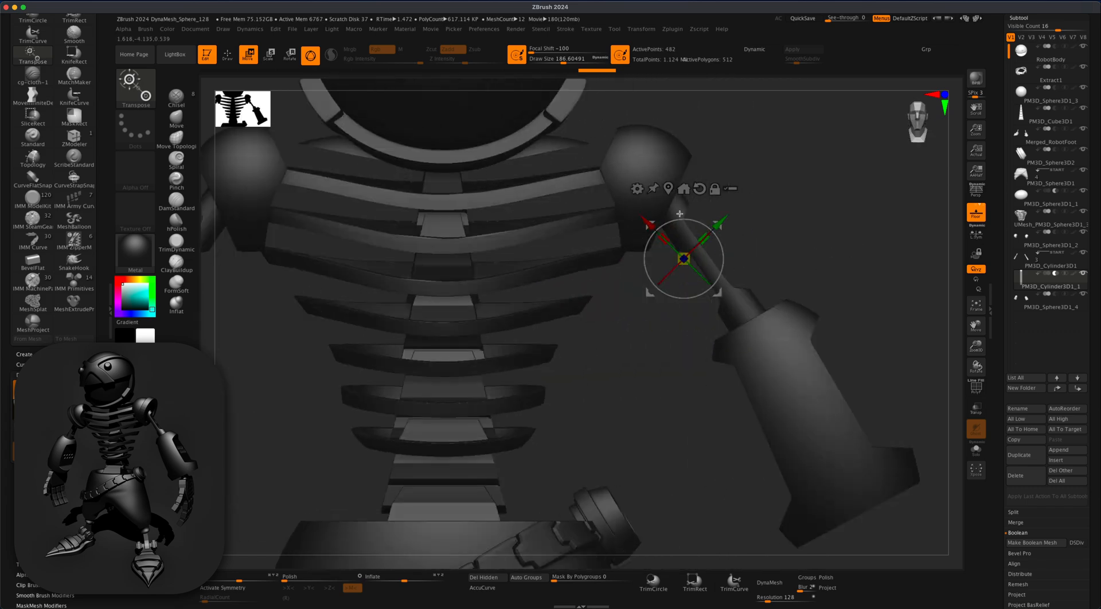
# - Duplicate the cutting cylinder along the upper arm rod to make a parallel pair of holes
pyautogui.moveTo(652, 218)
pyautogui.mouseDown()
pyautogui.moveTo(648, 211)
pyautogui.moveTo(664, 232)
pyautogui.mouseUp()
pyautogui.hotkey('ctrl', 'm')
pyautogui.moveTo(757, 235)
pyautogui.mouseDown()
pyautogui.moveTo(807, 251)
pyautogui.moveTo(740, 243)
pyautogui.moveTo(808, 252)
pyautogui.mouseUp()
pyautogui.click(227, 62)
pyautogui.moveTo(803, 276)
pyautogui.keyDown('alt'); pyautogui.mouseDown()
pyautogui.moveTo(786, 226)
pyautogui.moveTo(802, 210)
pyautogui.moveTo(849, 322)
pyautogui.mouseUp(); pyautogui.keyUp('alt')
pyautogui.moveTo(855, 278); pyautogui.dragTo(829, 275)
pyautogui.press('w')
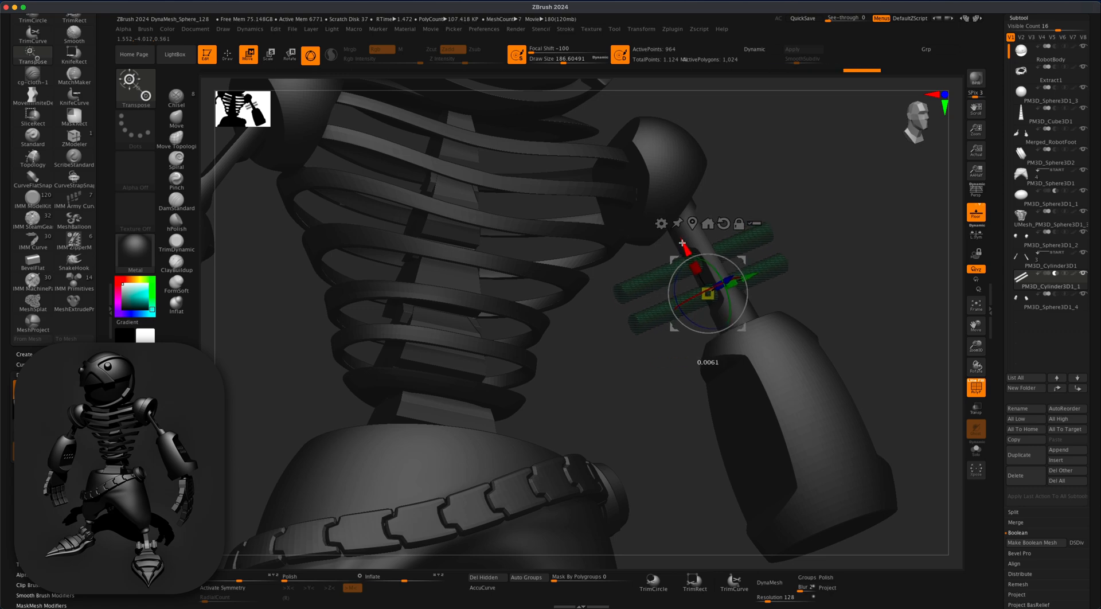
pyautogui.click(979, 390)
# - Mirror the two cutting cylinders onto the opposite upper arm rod and render a preview of the robot
pyautogui.moveTo(831, 258); pyautogui.dragTo(861, 253)
pyautogui.click(227, 57)
pyautogui.moveTo(809, 178)
pyautogui.mouseDown()
pyautogui.moveTo(786, 167)
pyautogui.moveTo(741, 192)
pyautogui.moveTo(833, 224)
pyautogui.moveTo(804, 240)
pyautogui.moveTo(846, 224)
pyautogui.moveTo(826, 235)
pyautogui.mouseUp()
pyautogui.click(250, 56)
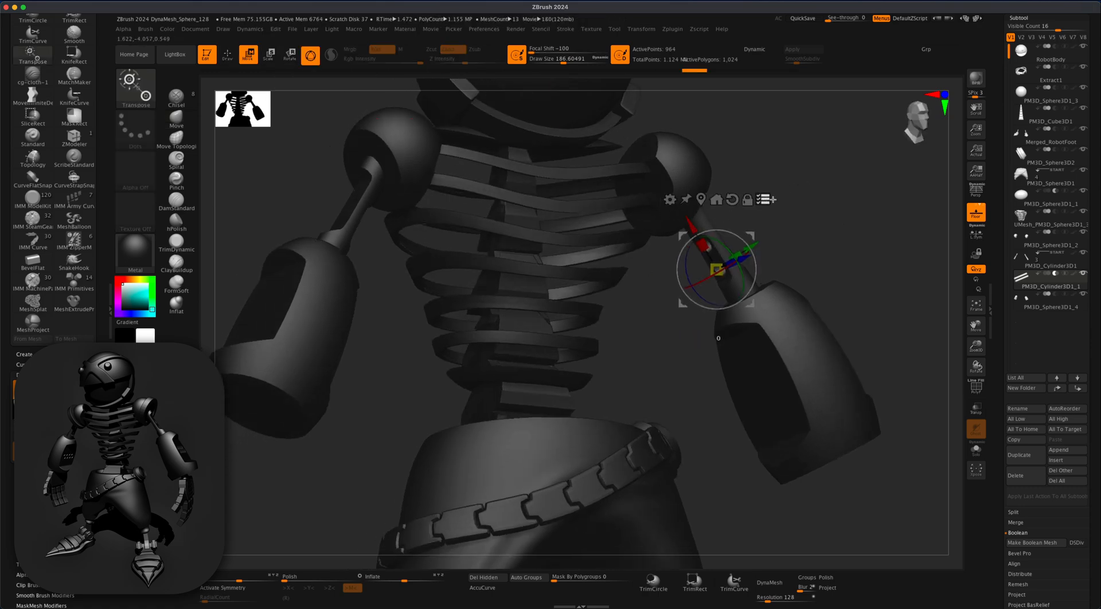
pyautogui.moveTo(773, 200)
pyautogui.mouseDown()
pyautogui.moveTo(728, 227)
pyautogui.moveTo(789, 259)
pyautogui.mouseUp()
pyautogui.click(228, 56)
pyautogui.moveTo(784, 204)
pyautogui.mouseDown()
pyautogui.moveTo(829, 153)
pyautogui.moveTo(772, 190)
pyautogui.moveTo(818, 177)
pyautogui.moveTo(804, 203)
pyautogui.moveTo(809, 257)
pyautogui.moveTo(865, 211)
pyautogui.moveTo(782, 270)
pyautogui.moveTo(807, 265)
pyautogui.moveTo(794, 270)
pyautogui.mouseUp()
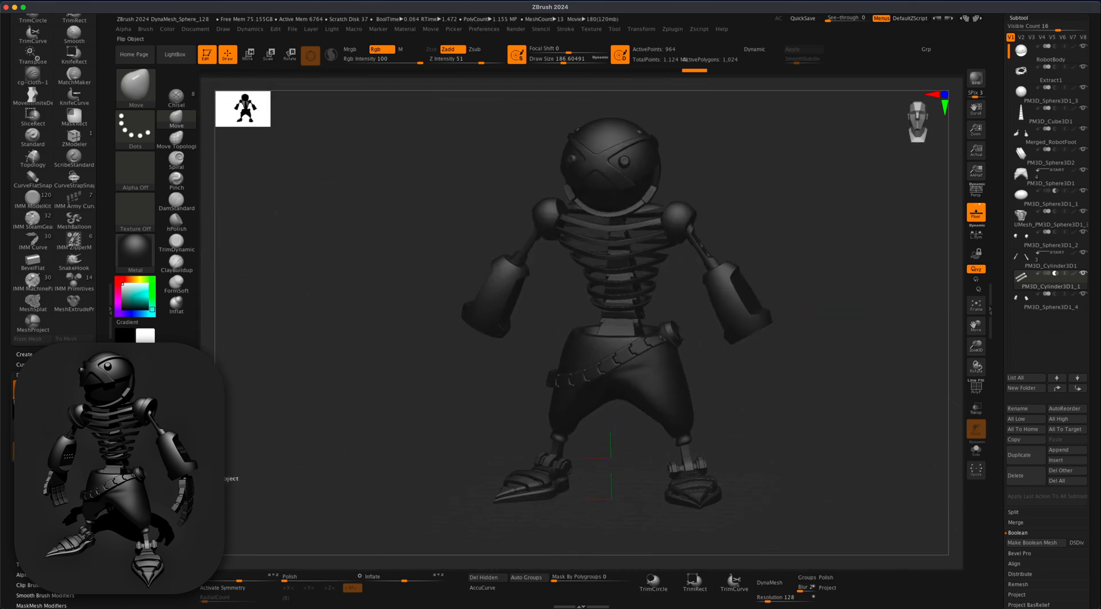
pyautogui.moveTo(298, 444)
pyautogui.mouseDown()
pyautogui.moveTo(369, 442)
pyautogui.moveTo(336, 437)
pyautogui.moveTo(813, 308)
pyautogui.moveTo(781, 220)
pyautogui.moveTo(791, 239)
pyautogui.moveTo(851, 157)
pyautogui.mouseUp()
pyautogui.press('w')
pyautogui.press('q')
pyautogui.hotkey('shift', 'r')
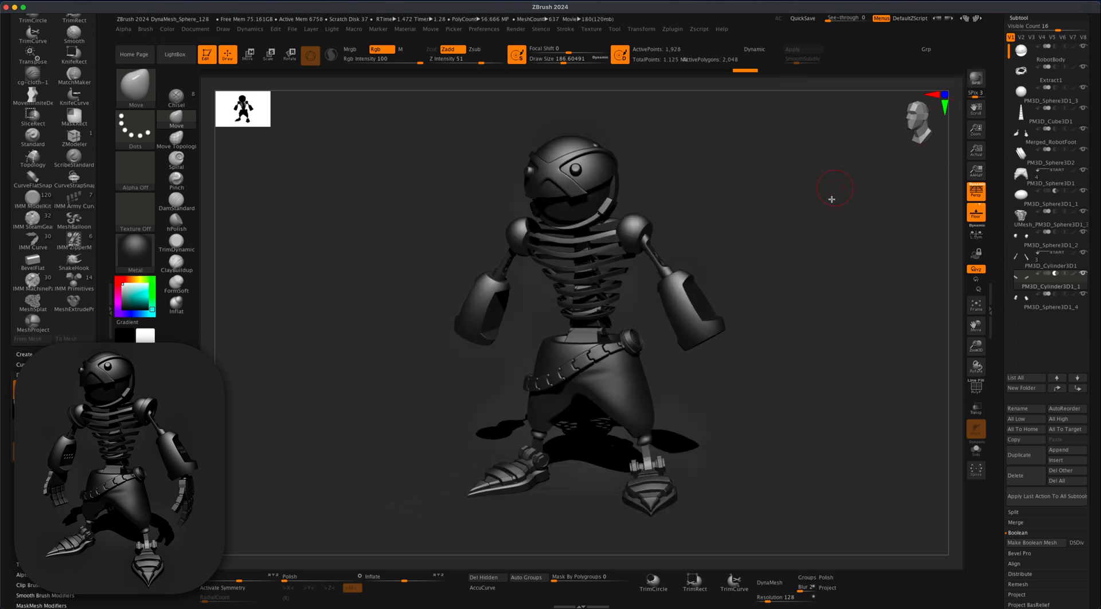
pyautogui.keyDown('alt'); pyautogui.moveTo(817, 376); pyautogui.dragTo(816, 367); pyautogui.keyUp('alt')
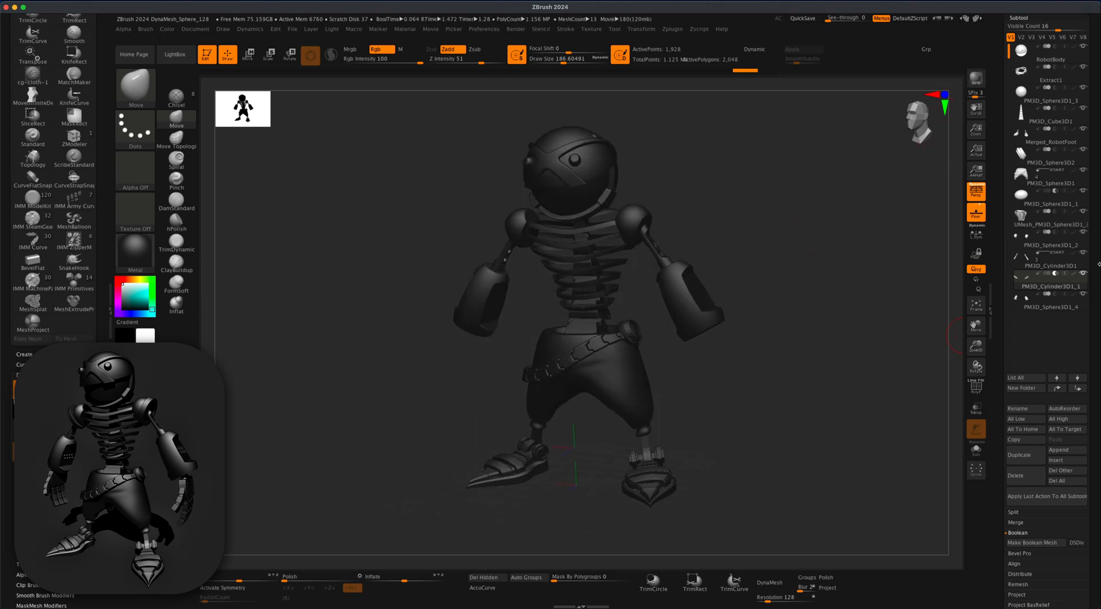
# - Switch to the separate Cylinder3D primitive and squash its height to form a flat disc for the palm
pyautogui.moveTo(1095, 113); pyautogui.dragTo(1096, 332)
pyautogui.click(1068, 153)
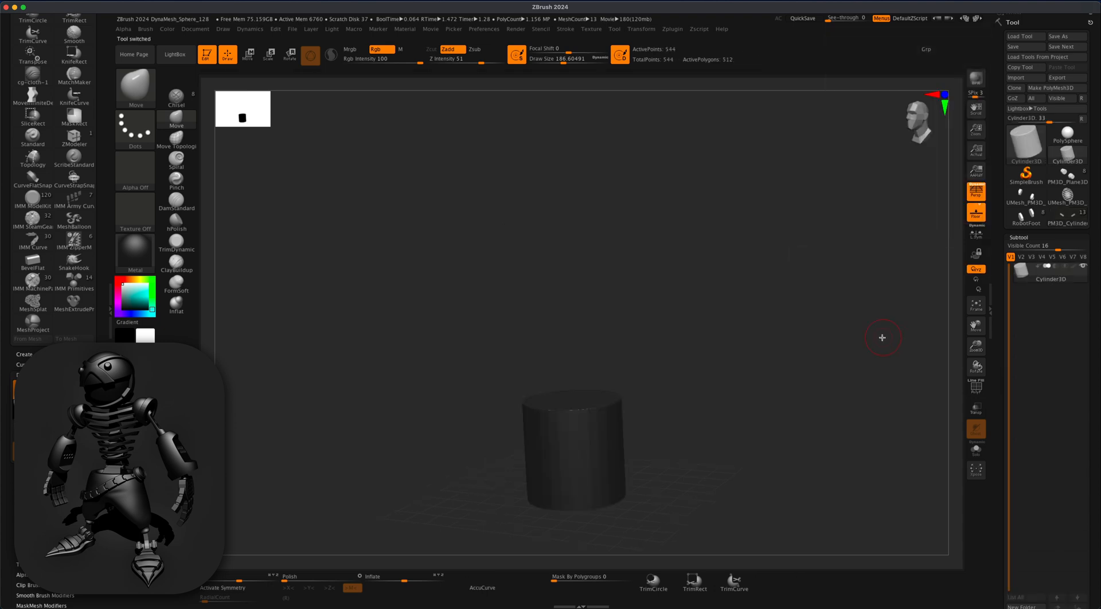
pyautogui.click(249, 55)
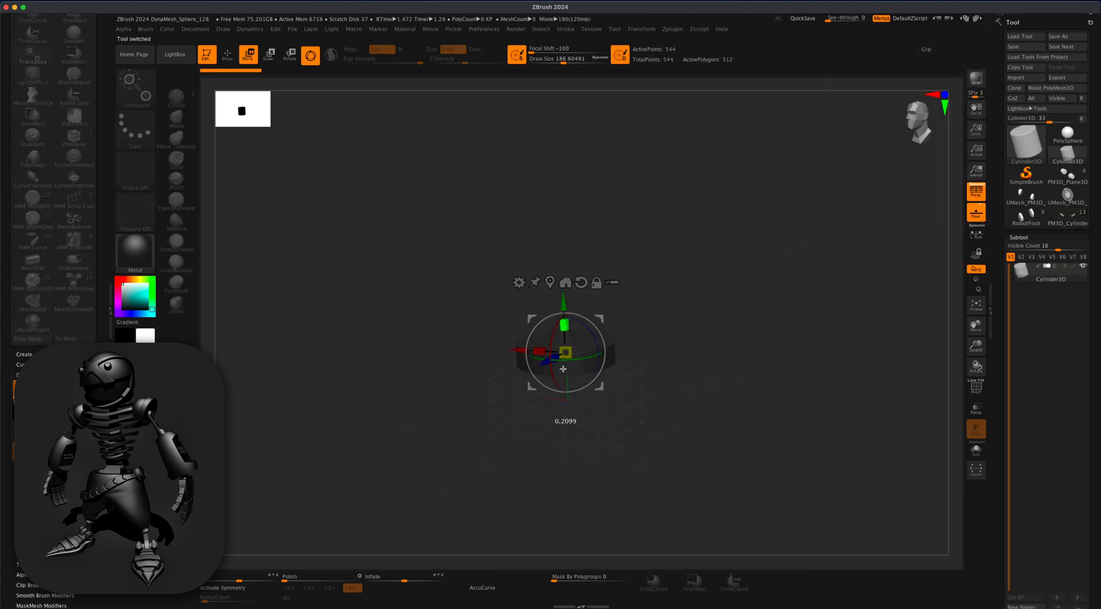
pyautogui.moveTo(625, 370); pyautogui.dragTo(729, 390)
# - Set the subtool list's visible count to 3 and convert the flattened cylinder to a PolyMesh3D
pyautogui.moveTo(409, 294)
pyautogui.keyDown('ctrl'); pyautogui.keyDown('shift'); pyautogui.mouseDown()
pyautogui.moveTo(720, 305)
pyautogui.moveTo(769, 295)
pyautogui.moveTo(793, 319)
pyautogui.mouseUp(); pyautogui.keyUp('shift'); pyautogui.keyUp('ctrl')
pyautogui.write('3')
pyautogui.press('Return')
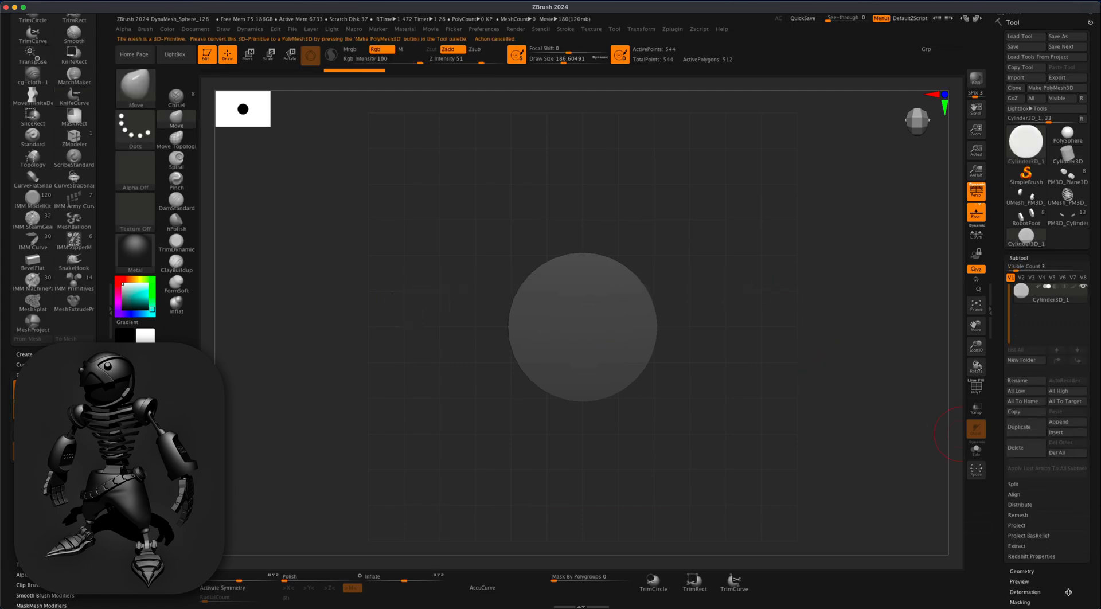
pyautogui.moveTo(1069, 592); pyautogui.dragTo(1041, 562)
pyautogui.click(1024, 495)
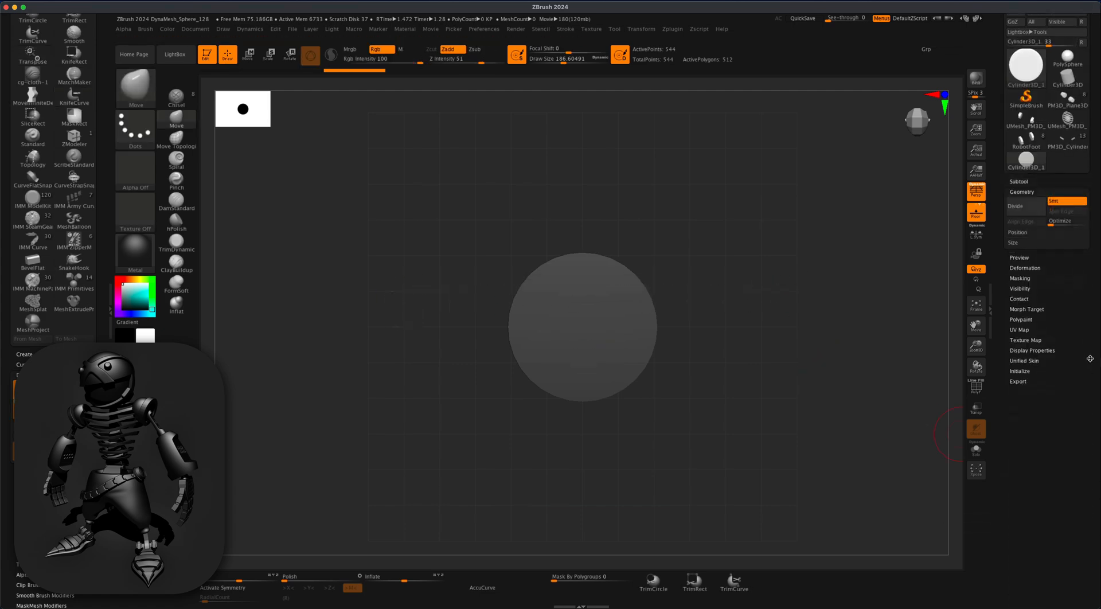
pyautogui.click(1054, 39)
# - Slice two opposite sides off the disc with straight Knife cuts to shape a palm
pyautogui.moveTo(734, 277)
pyautogui.keyDown('ctrl'); pyautogui.keyDown('shift'); pyautogui.mouseDown()
pyautogui.moveTo(327, 280)
pyautogui.moveTo(333, 381)
pyautogui.mouseUp(); pyautogui.keyUp('shift'); pyautogui.keyUp('ctrl')
pyautogui.keyDown('ctrl'); pyautogui.keyDown('shift'); pyautogui.moveTo(390, 274); pyautogui.dragTo(854, 276); pyautogui.keyUp('shift'); pyautogui.keyUp('ctrl')
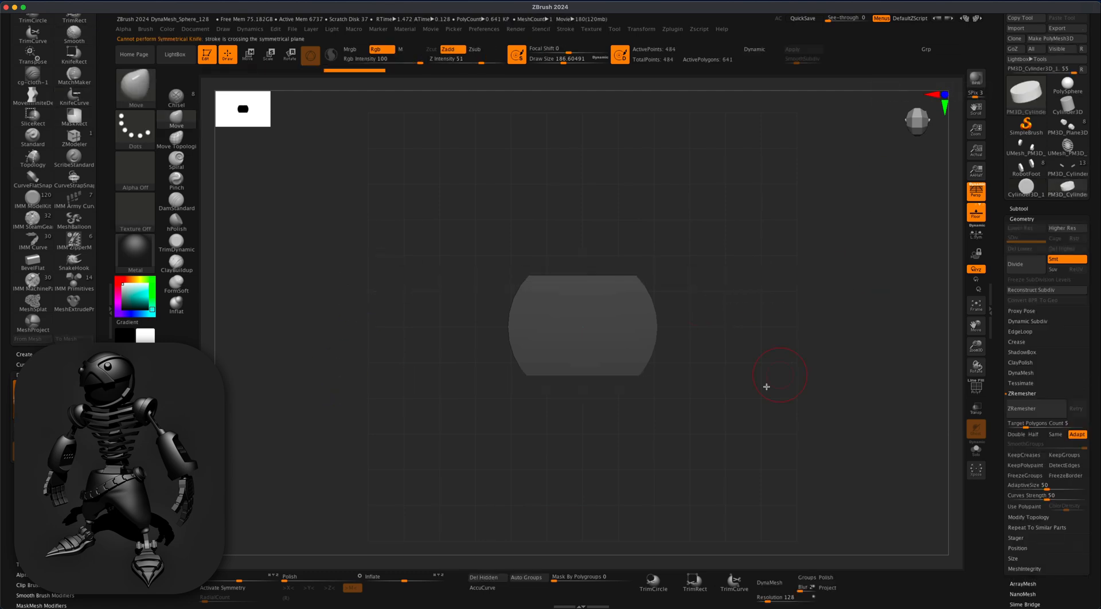
pyautogui.moveTo(766, 386)
pyautogui.mouseDown()
pyautogui.moveTo(735, 373)
pyautogui.moveTo(754, 414)
pyautogui.mouseUp()
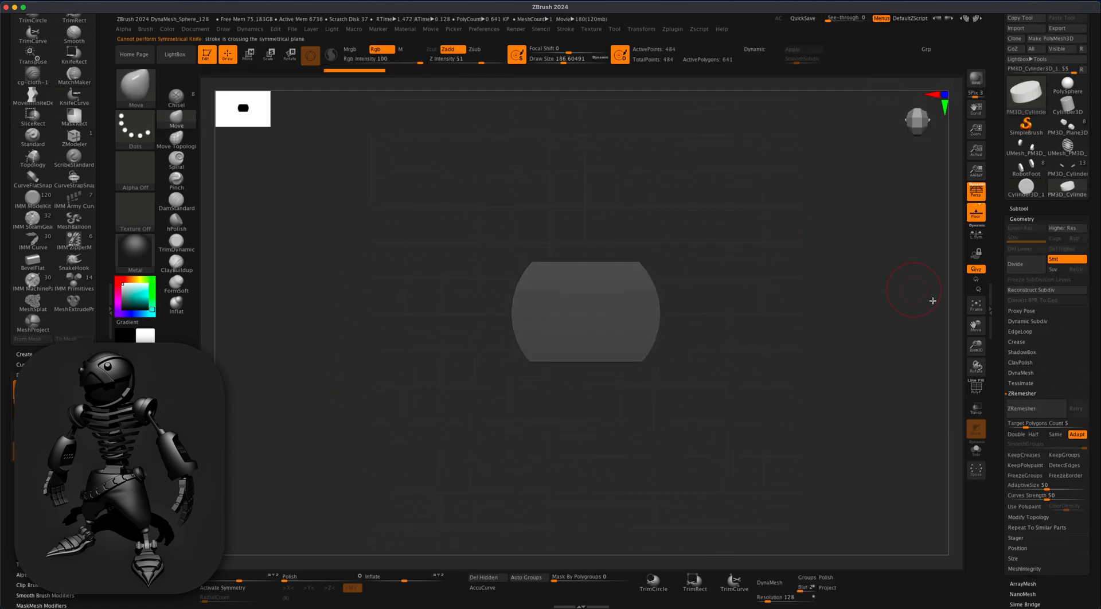
# - Append a cube subtool, scale it down and move it out past one flat edge of the palm
pyautogui.click(1020, 209)
pyautogui.click(1059, 372)
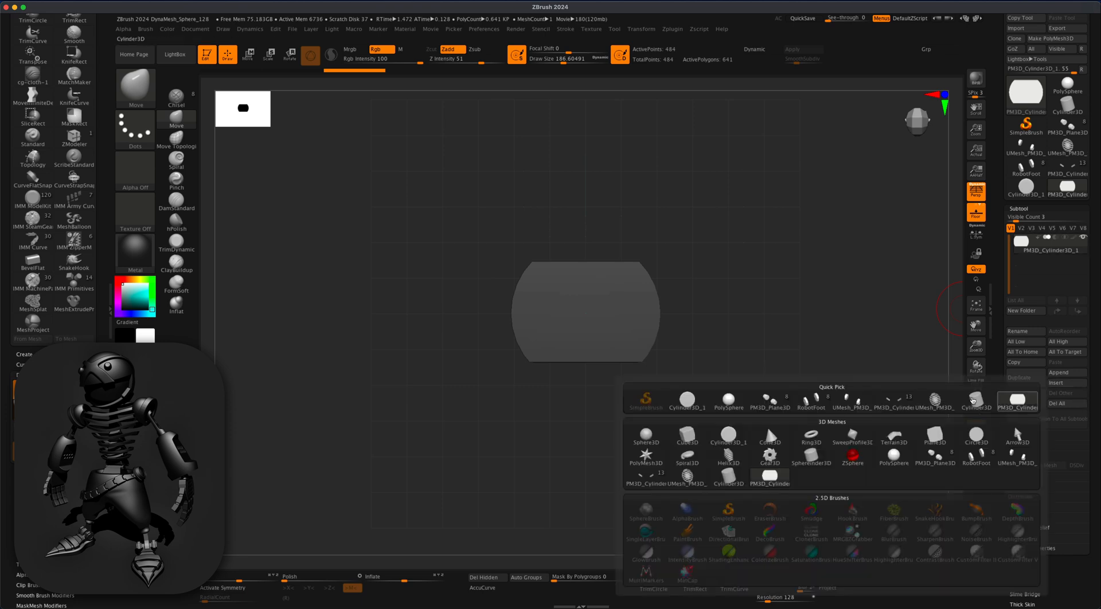
pyautogui.click(728, 436)
pyautogui.press('w')
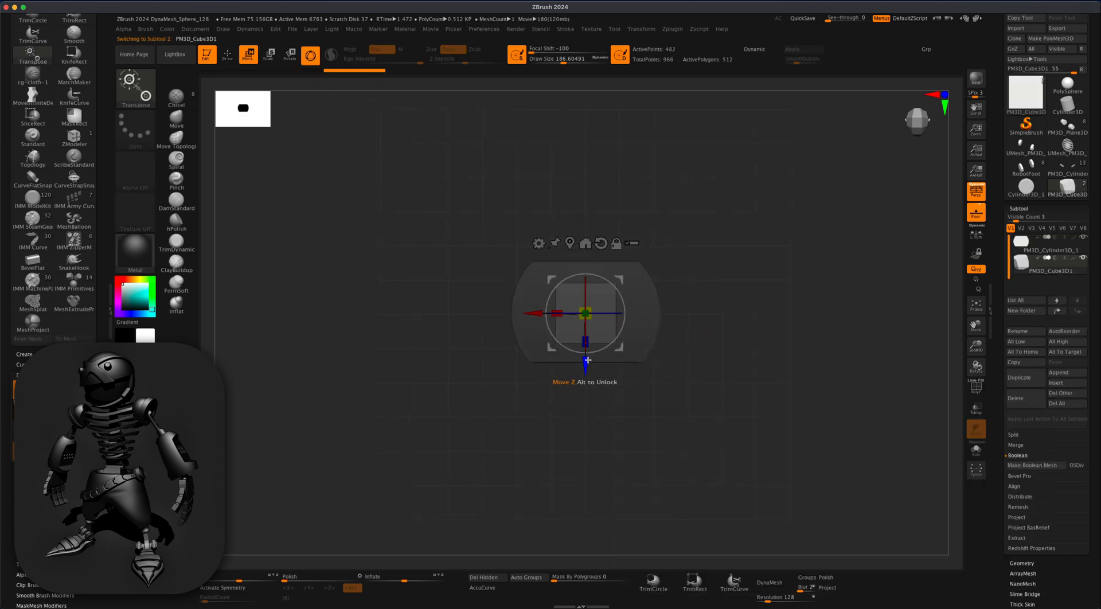
pyautogui.moveTo(588, 360); pyautogui.dragTo(583, 400)
pyautogui.moveTo(588, 441); pyautogui.dragTo(587, 481)
# - Turn off perspective and trim a thin strip from both flat edges of the palm with Knife cuts
pyautogui.click(976, 191)
pyautogui.moveTo(831, 307); pyautogui.dragTo(808, 311)
pyautogui.click(1035, 247)
pyautogui.moveTo(779, 267)
pyautogui.keyDown('ctrl'); pyautogui.keyDown('shift'); pyautogui.mouseDown()
pyautogui.moveTo(572, 269)
pyautogui.moveTo(298, 358)
pyautogui.mouseUp(); pyautogui.keyUp('shift'); pyautogui.keyUp('ctrl')
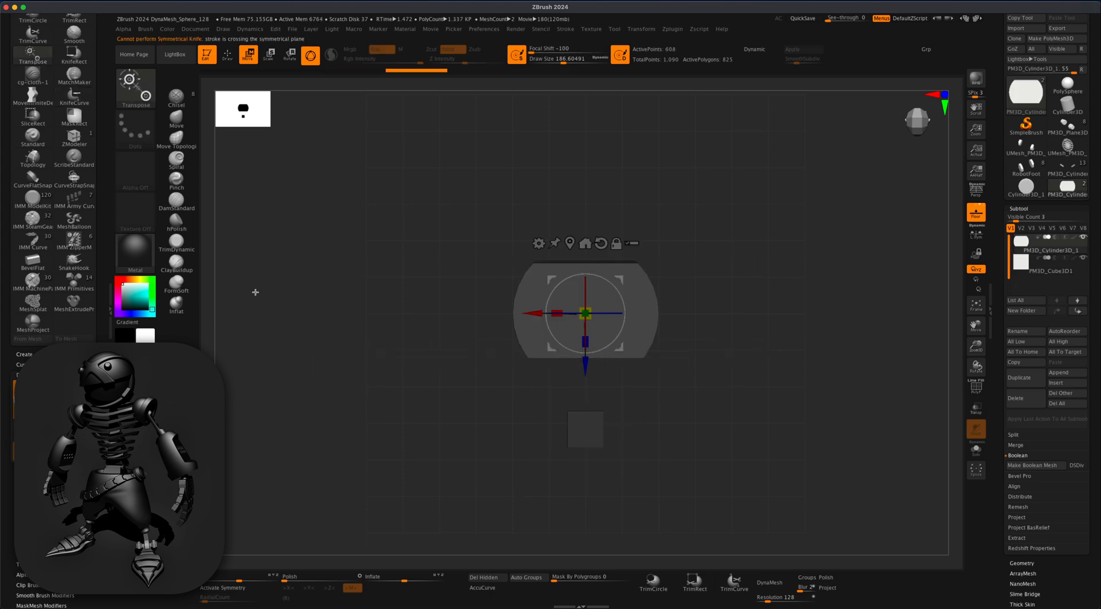
pyautogui.keyDown('ctrl'); pyautogui.keyDown('shift'); pyautogui.moveTo(382, 268); pyautogui.dragTo(850, 269); pyautogui.keyUp('shift'); pyautogui.keyUp('ctrl')
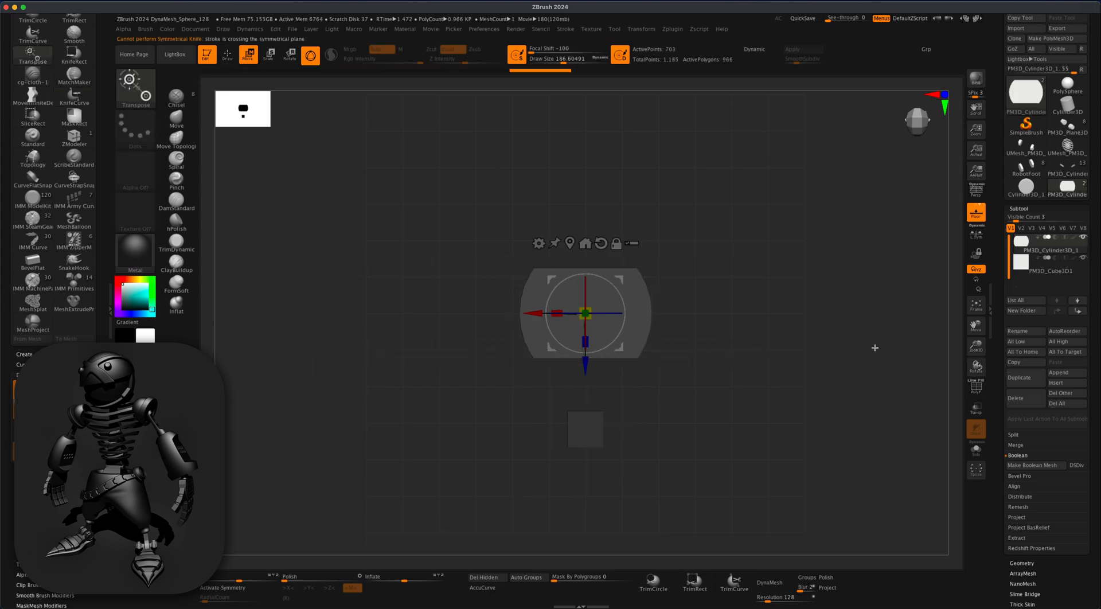
# - Shrink the cube further and shift it sideways toward one end of the palm's flat edge
pyautogui.click(1033, 265)
pyautogui.moveTo(533, 429)
pyautogui.mouseDown()
pyautogui.moveTo(513, 428)
pyautogui.moveTo(555, 431)
pyautogui.mouseUp()
pyautogui.moveTo(512, 429); pyautogui.dragTo(507, 429)
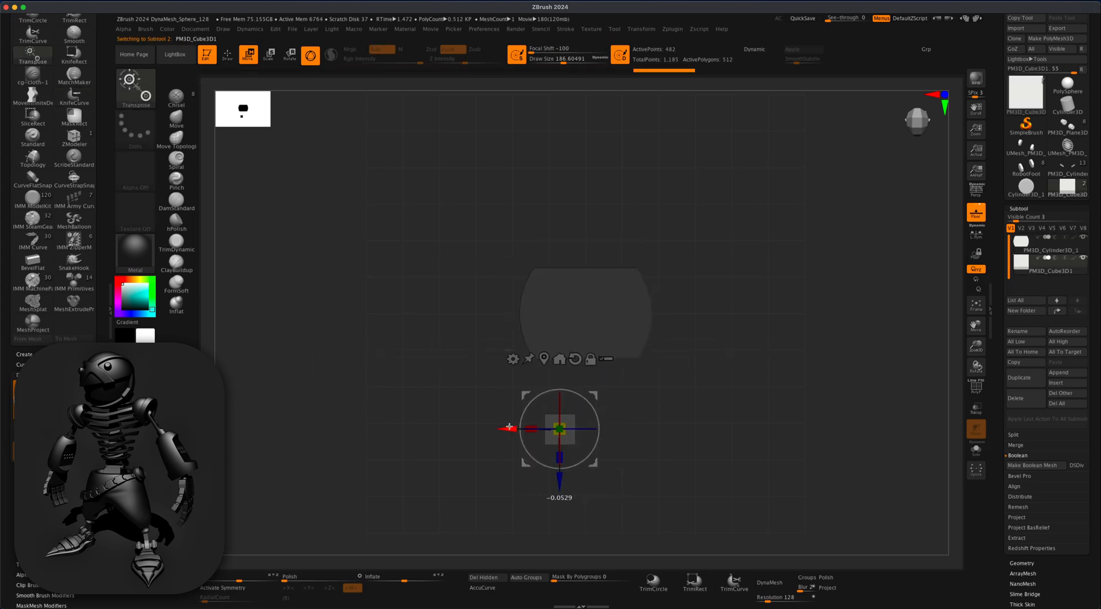
pyautogui.moveTo(697, 422); pyautogui.dragTo(718, 344)
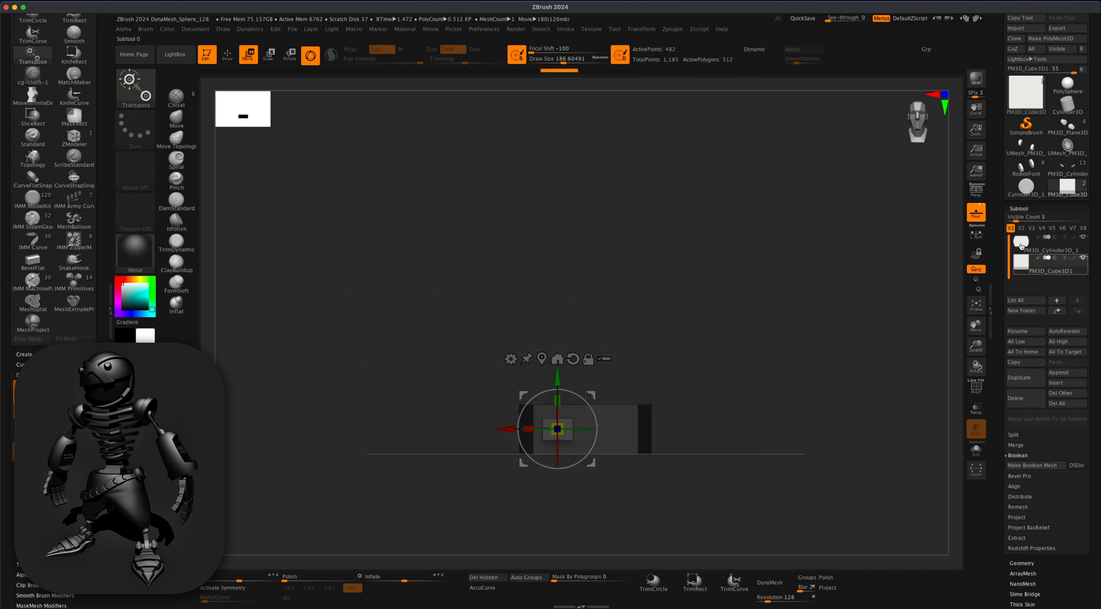
# - Duplicate the cube in a line to build one finger of three blocks joined by a narrower core
pyautogui.click(1021, 246)
pyautogui.click(1018, 268)
pyautogui.keyDown('shift'); pyautogui.moveTo(683, 370); pyautogui.dragTo(660, 411); pyautogui.keyUp('shift')
pyautogui.keyDown('ctrl'); pyautogui.moveTo(534, 442); pyautogui.dragTo(534, 402); pyautogui.keyUp('ctrl')
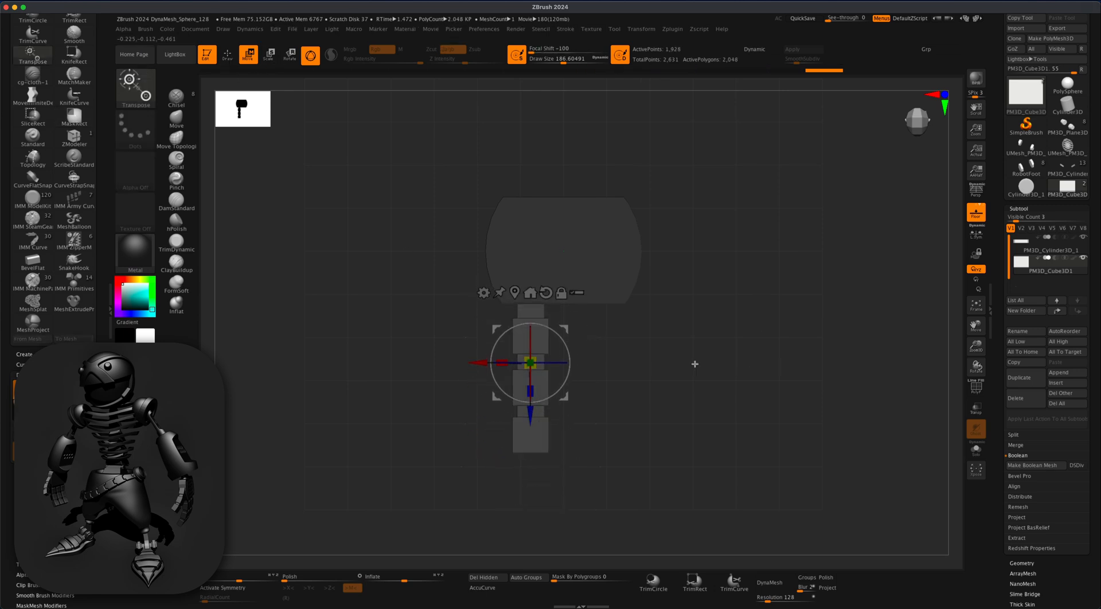
# - Copy the finger sideways twice to make three evenly spaced fingers, and shift the palm to center it over them
pyautogui.moveTo(480, 362); pyautogui.dragTo(521, 361)
pyautogui.press('1')
pyautogui.click(1033, 243)
pyautogui.moveTo(511, 250); pyautogui.dragTo(522, 251)
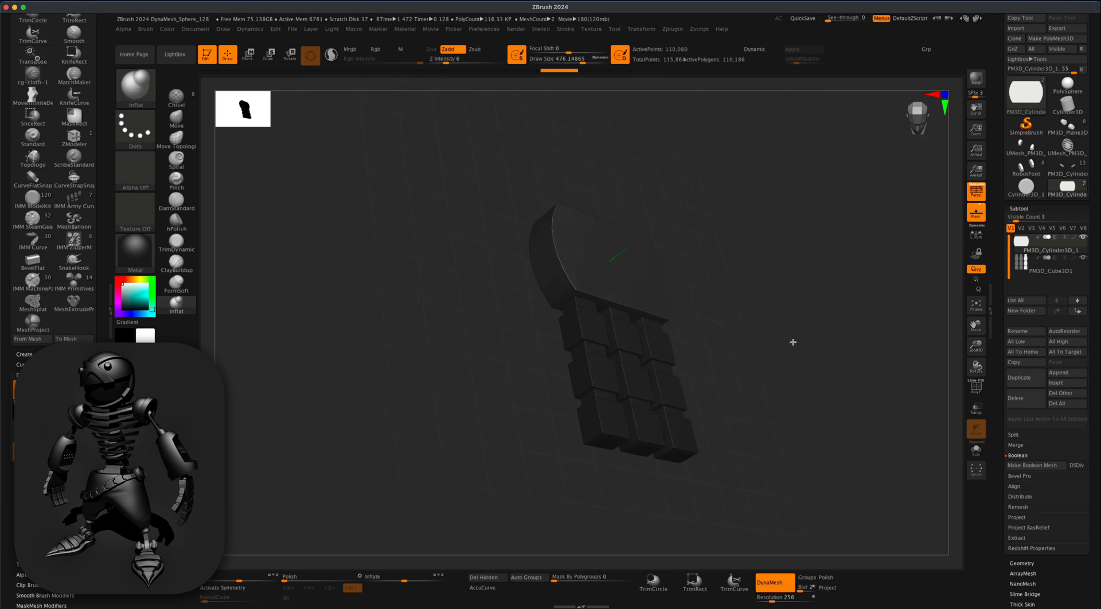
# - Duplicate one finger and rotate the copy outward at the side of the palm as a thumb
pyautogui.moveTo(793, 342); pyautogui.dragTo(806, 372)
pyautogui.keyDown('alt'); pyautogui.click(665, 364); pyautogui.keyUp('alt')
pyautogui.click(243, 61)
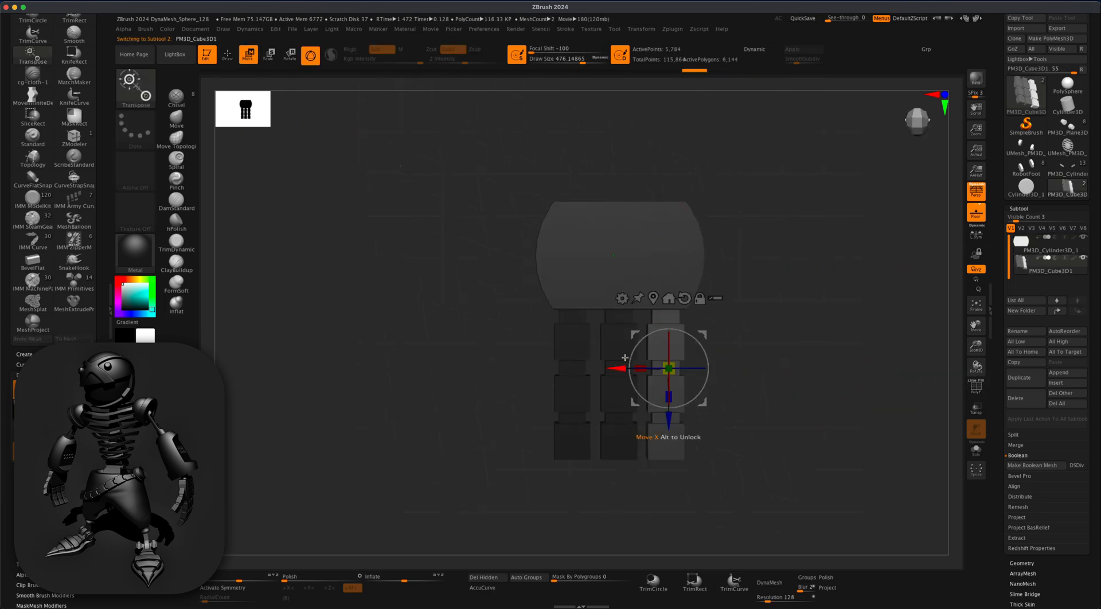
pyautogui.keyDown('ctrl'); pyautogui.moveTo(634, 335); pyautogui.dragTo(566, 255); pyautogui.keyUp('ctrl')
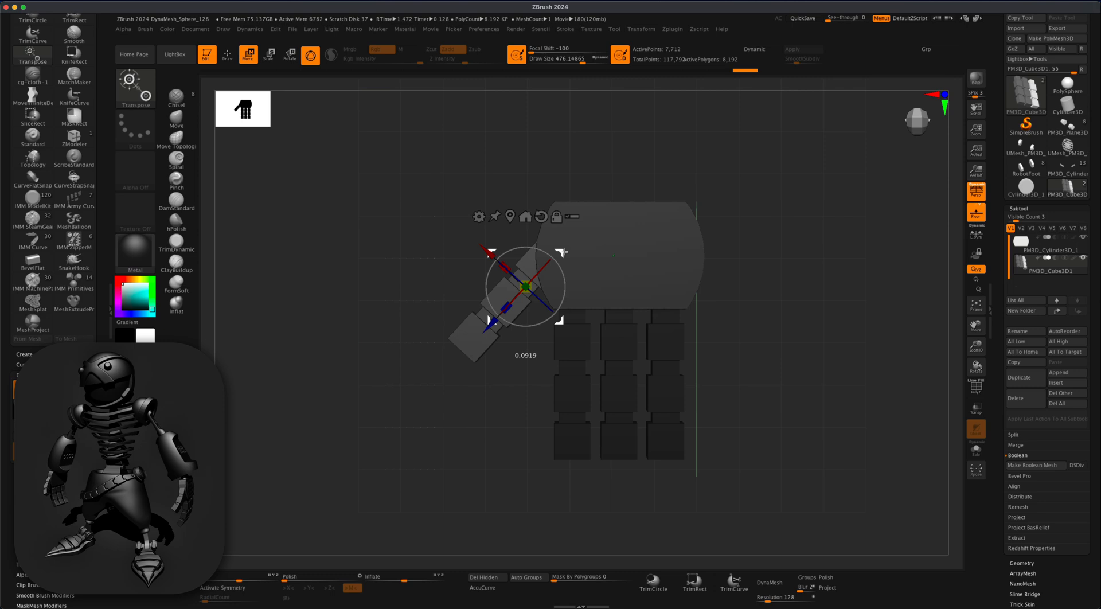
pyautogui.press('q')
pyautogui.moveTo(809, 325)
pyautogui.mouseDown()
pyautogui.moveTo(774, 302)
pyautogui.moveTo(752, 349)
pyautogui.moveTo(781, 342)
pyautogui.mouseUp()
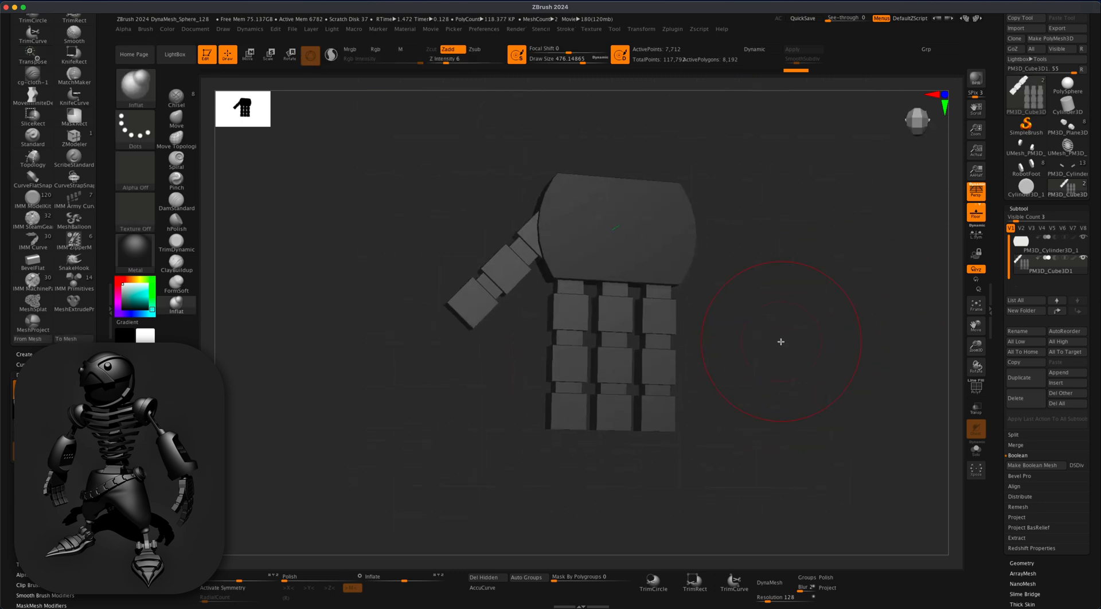
# - Split the thumb from the three fingers into its own subtool
pyautogui.click(1014, 435)
pyautogui.click(1031, 455)
pyautogui.keyDown('shift'); pyautogui.moveTo(848, 344); pyautogui.dragTo(838, 386); pyautogui.keyUp('shift')
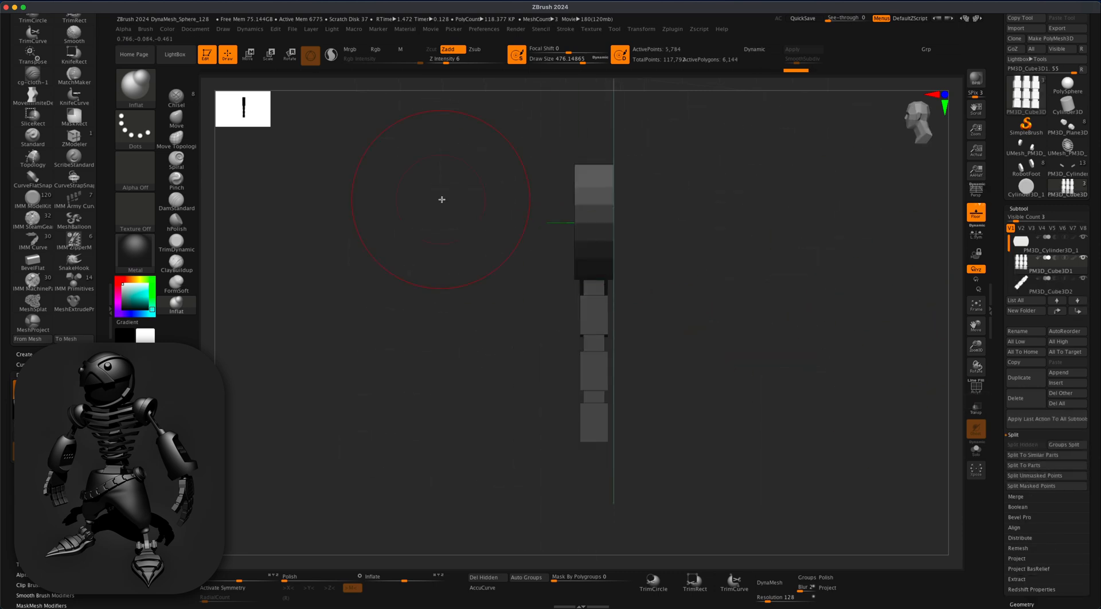
# - Try to bend the three fingers in side view with a gizmo bend deformer
pyautogui.press('w')
pyautogui.click(545, 185)
pyautogui.click(557, 222)
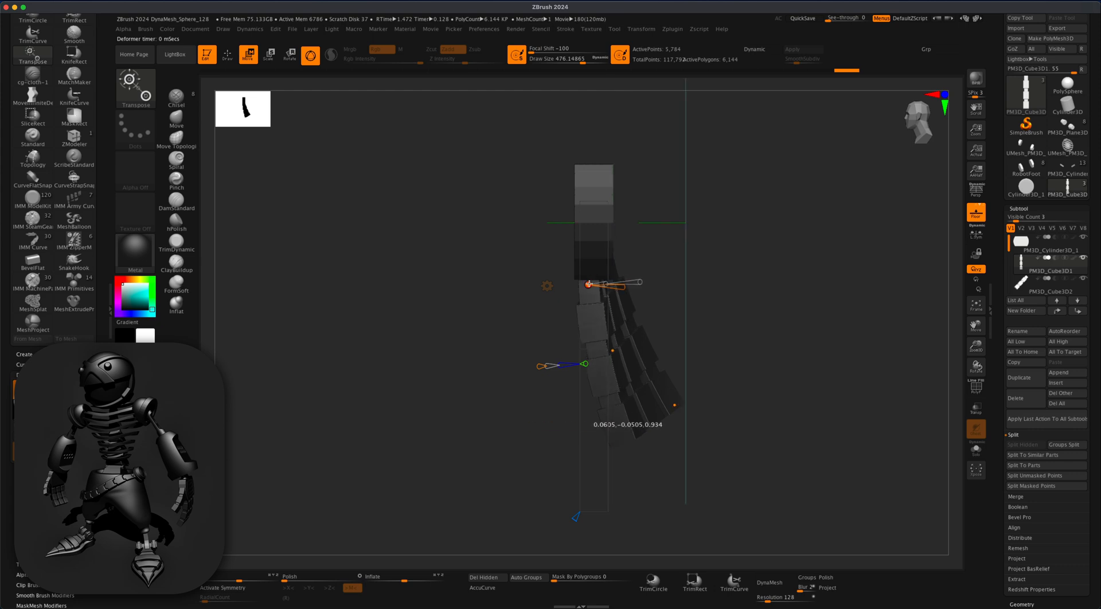
pyautogui.moveTo(590, 308); pyautogui.dragTo(764, 445)
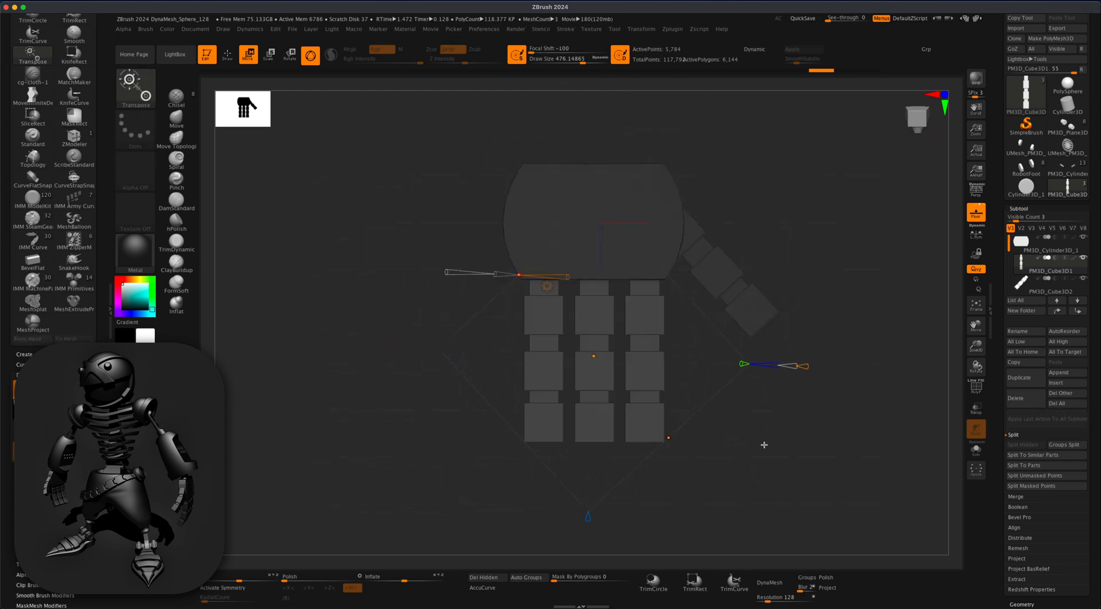
pyautogui.click(548, 286)
# - Curl the three fingers inward with the Bend Curve deformer, accept the deformation and turn perspective back on
pyautogui.click(546, 286)
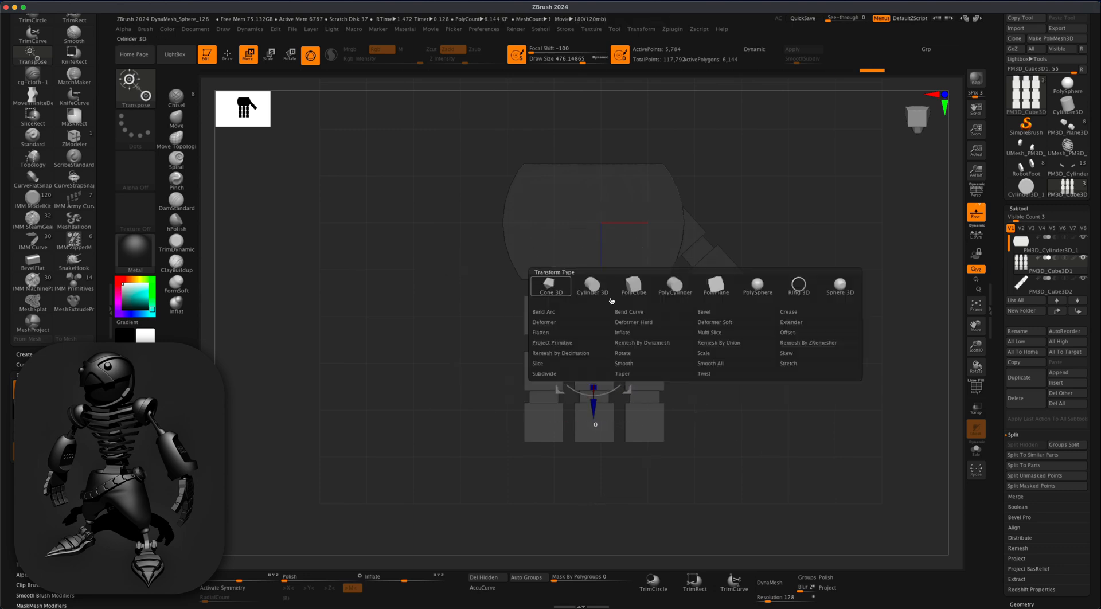
pyautogui.click(617, 310)
pyautogui.moveTo(763, 380); pyautogui.dragTo(694, 384)
pyautogui.keyDown('shift'); pyautogui.moveTo(555, 433); pyautogui.dragTo(505, 444); pyautogui.keyUp('shift')
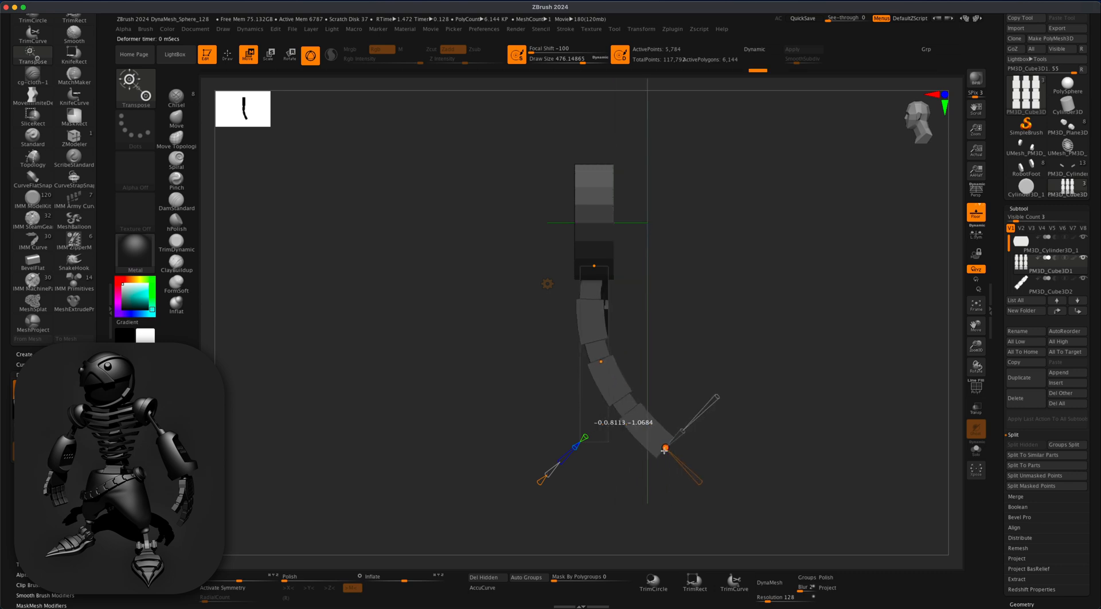
pyautogui.moveTo(717, 438); pyautogui.dragTo(843, 338)
pyautogui.click(976, 196)
pyautogui.moveTo(858, 287); pyautogui.dragTo(691, 304)
pyautogui.click(536, 292)
pyautogui.moveTo(782, 321); pyautogui.dragTo(794, 352)
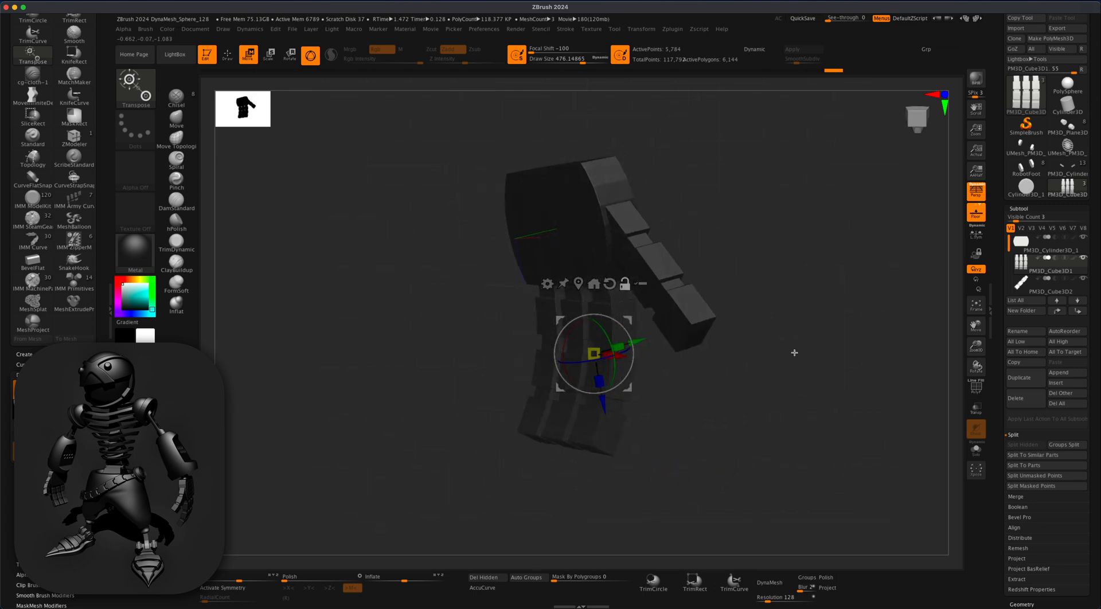
# - Select the thumb subtool, curl it inward with the bend deformer's curve and accept the deformation
pyautogui.click(1032, 287)
pyautogui.moveTo(927, 297); pyautogui.dragTo(854, 293)
pyautogui.click(590, 188)
pyautogui.click(669, 217)
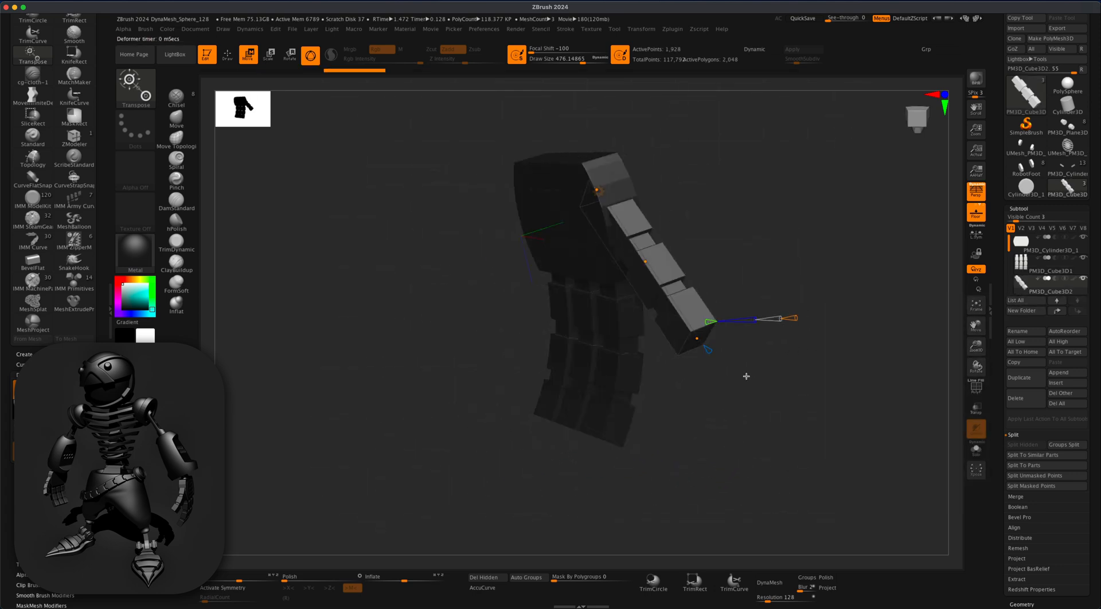
pyautogui.moveTo(714, 255)
pyautogui.mouseDown()
pyautogui.moveTo(688, 256)
pyautogui.moveTo(704, 247)
pyautogui.mouseUp()
pyautogui.moveTo(712, 192)
pyautogui.mouseDown()
pyautogui.moveTo(801, 191)
pyautogui.moveTo(714, 201)
pyautogui.mouseUp()
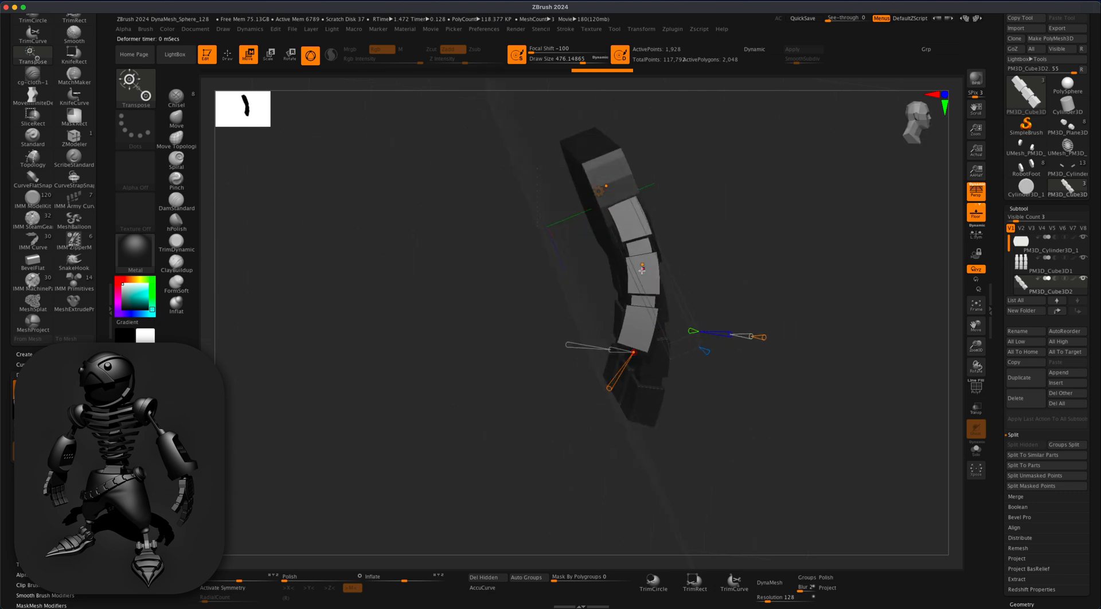
pyautogui.moveTo(711, 253); pyautogui.dragTo(688, 246)
pyautogui.click(597, 191)
pyautogui.click(743, 196)
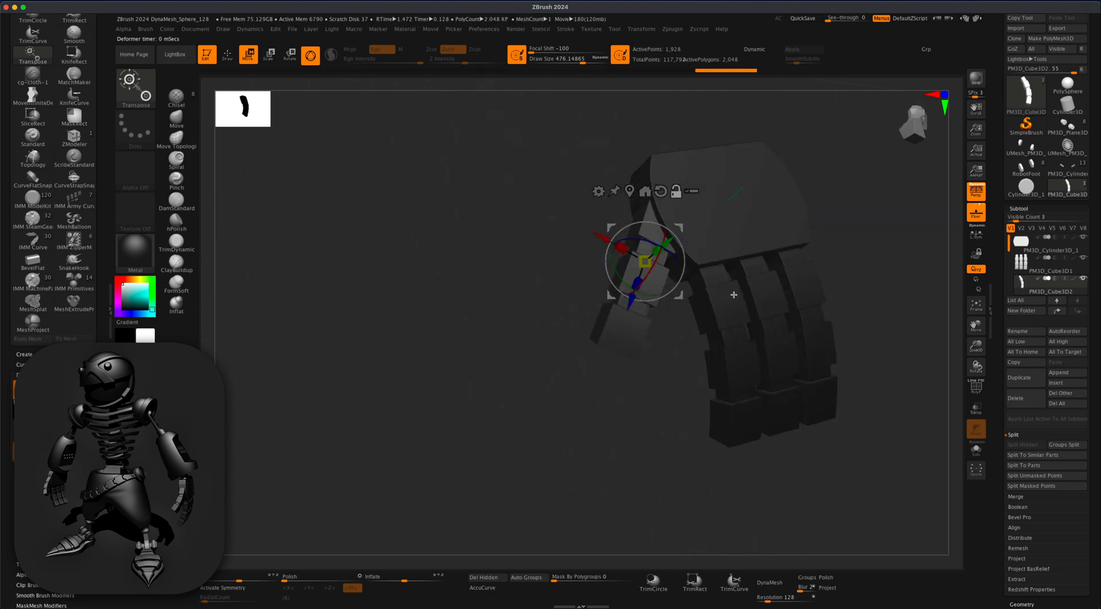
# - Inspect the thumb's placement against the palm using transparency, leaving transparency off at the end
pyautogui.click(977, 408)
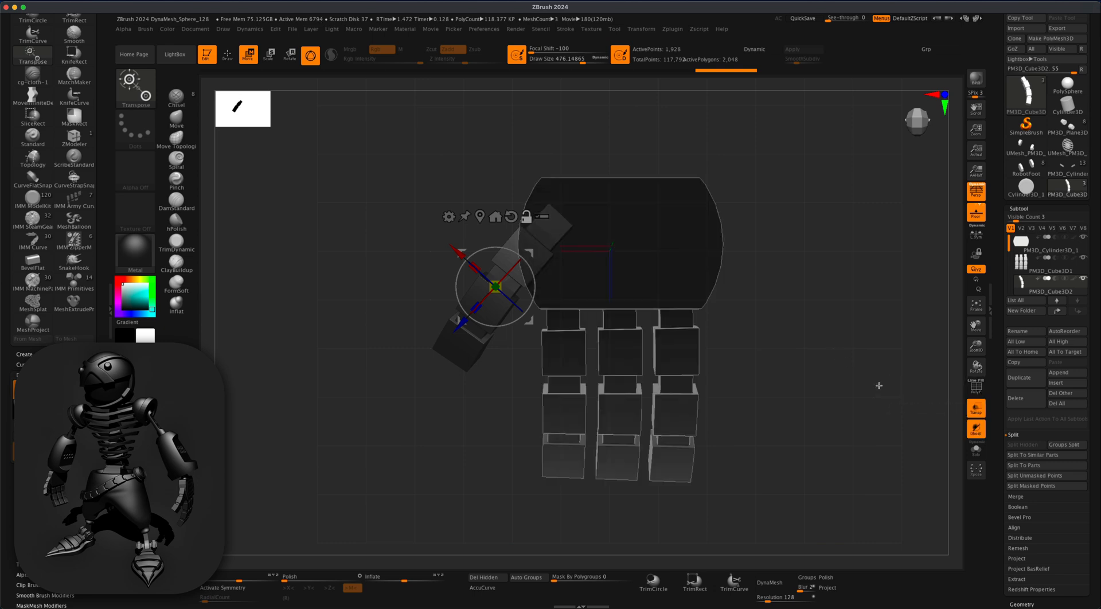
pyautogui.click(980, 393)
pyautogui.click(980, 393)
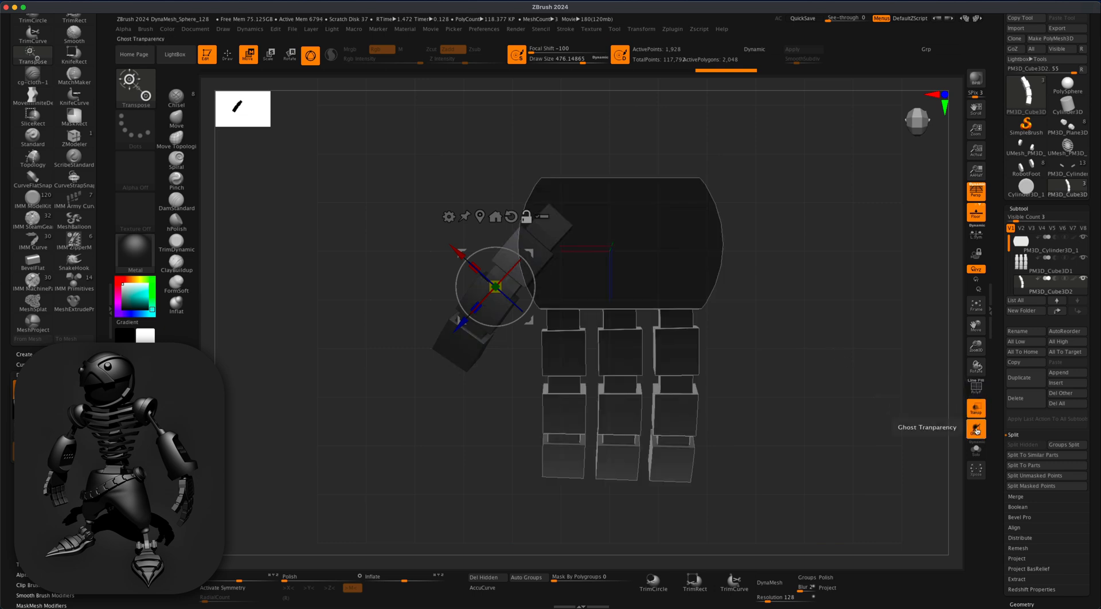
pyautogui.click(976, 410)
pyautogui.moveTo(845, 383); pyautogui.dragTo(831, 372)
pyautogui.keyDown('alt'); pyautogui.moveTo(831, 372); pyautogui.dragTo(807, 382); pyautogui.keyUp('alt')
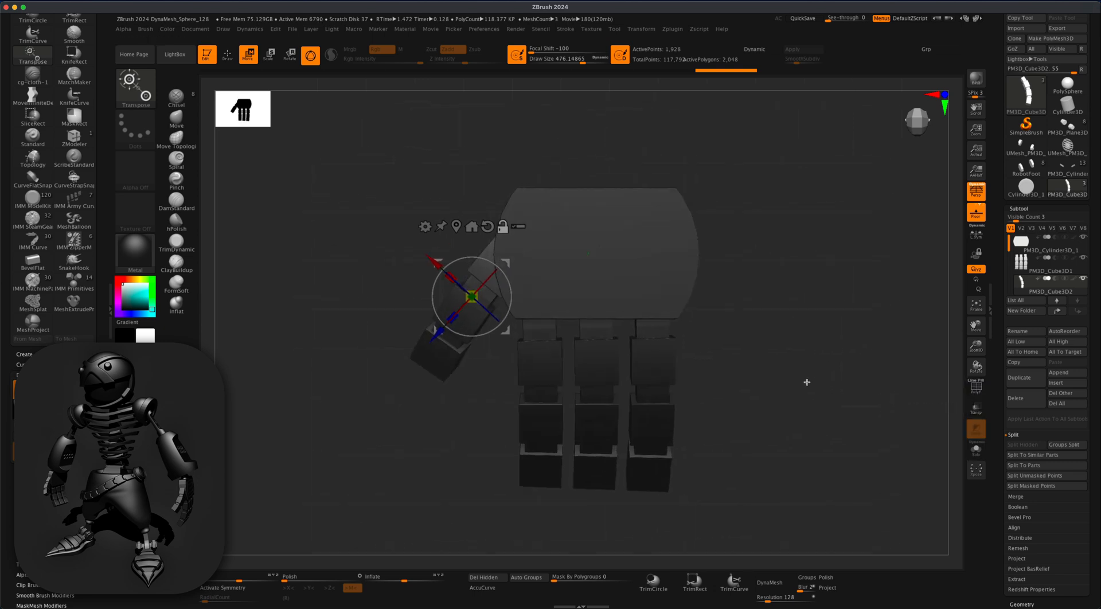
# - Carve grooves along the palm's sides and lower edge plus four horizontal slots, using the Chisel brush with X symmetry
pyautogui.click(1016, 248)
pyautogui.press('q')
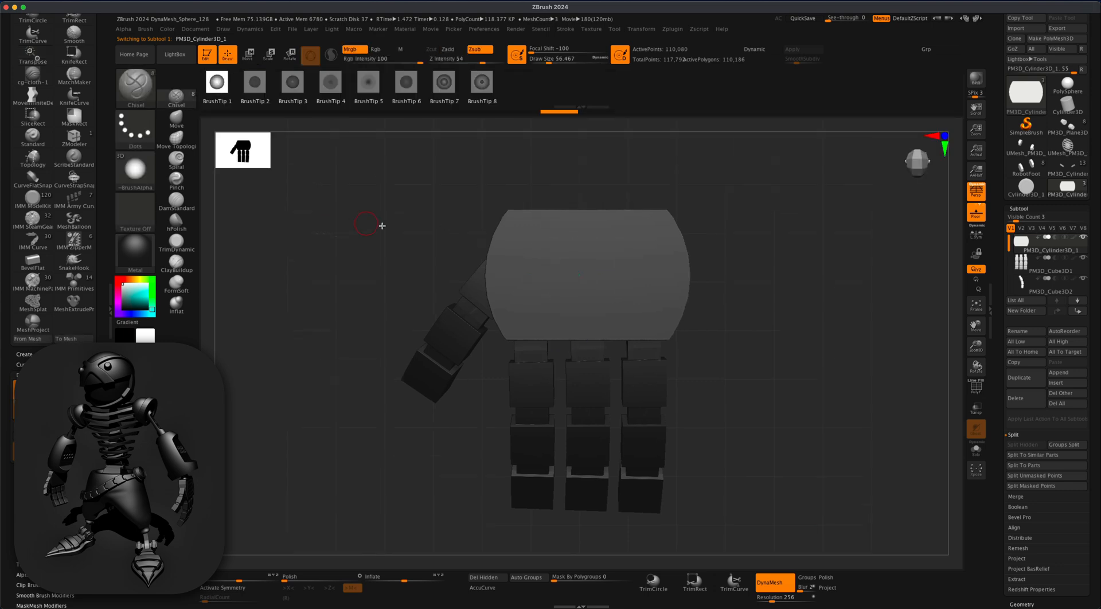
pyautogui.hotkey('ctrl', 'z')
pyautogui.press('x')
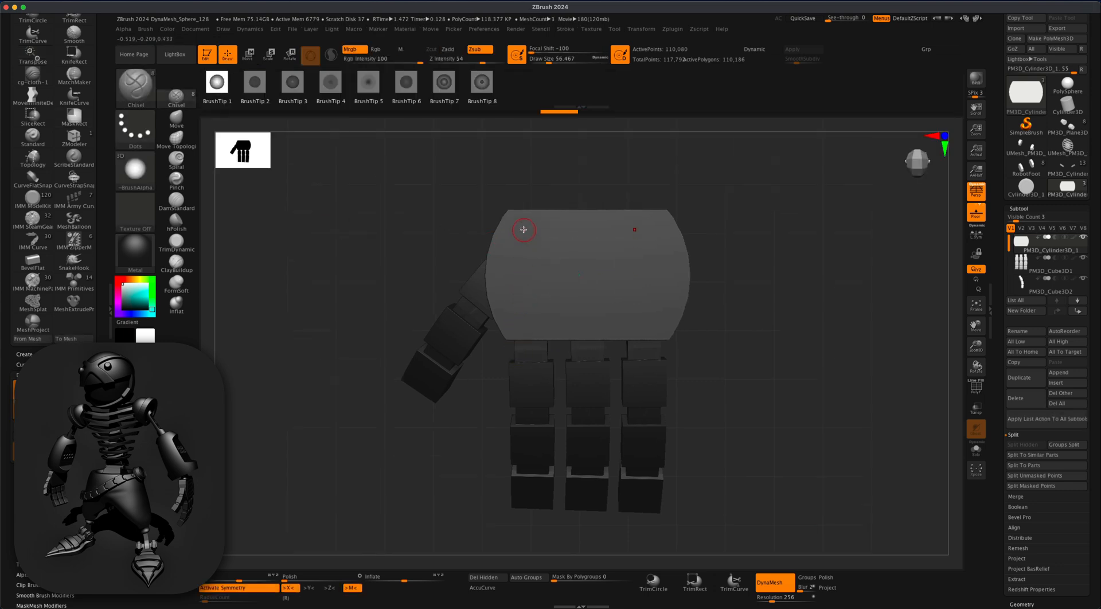
pyautogui.moveTo(521, 335); pyautogui.dragTo(512, 306)
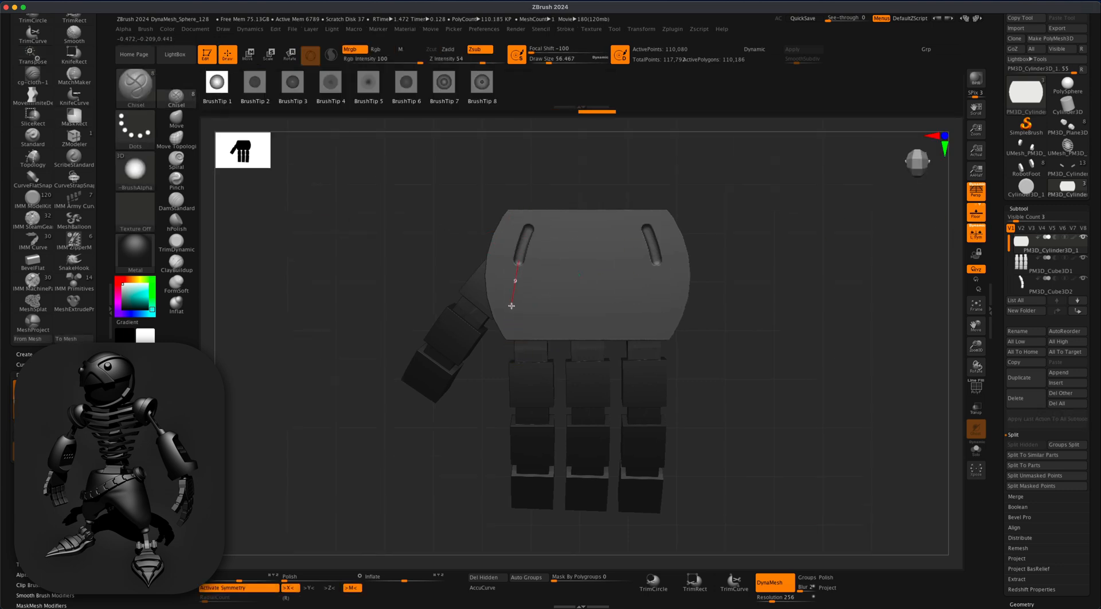
pyautogui.moveTo(533, 221)
pyautogui.mouseDown()
pyautogui.moveTo(536, 355)
pyautogui.moveTo(525, 331)
pyautogui.mouseUp()
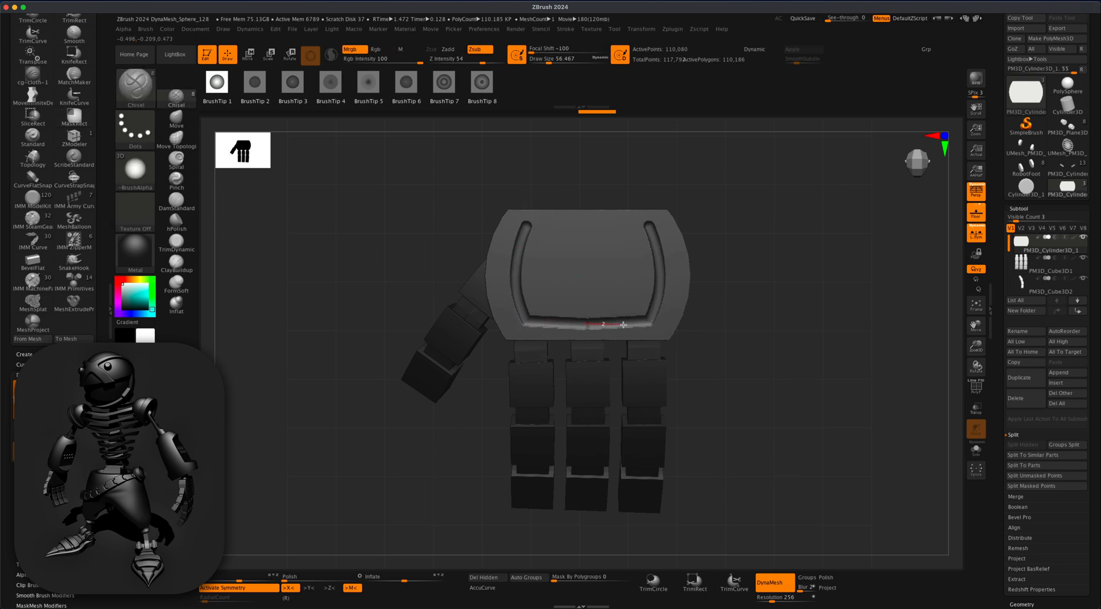
pyautogui.moveTo(564, 224)
pyautogui.mouseDown()
pyautogui.moveTo(551, 223)
pyautogui.moveTo(625, 230)
pyautogui.mouseUp()
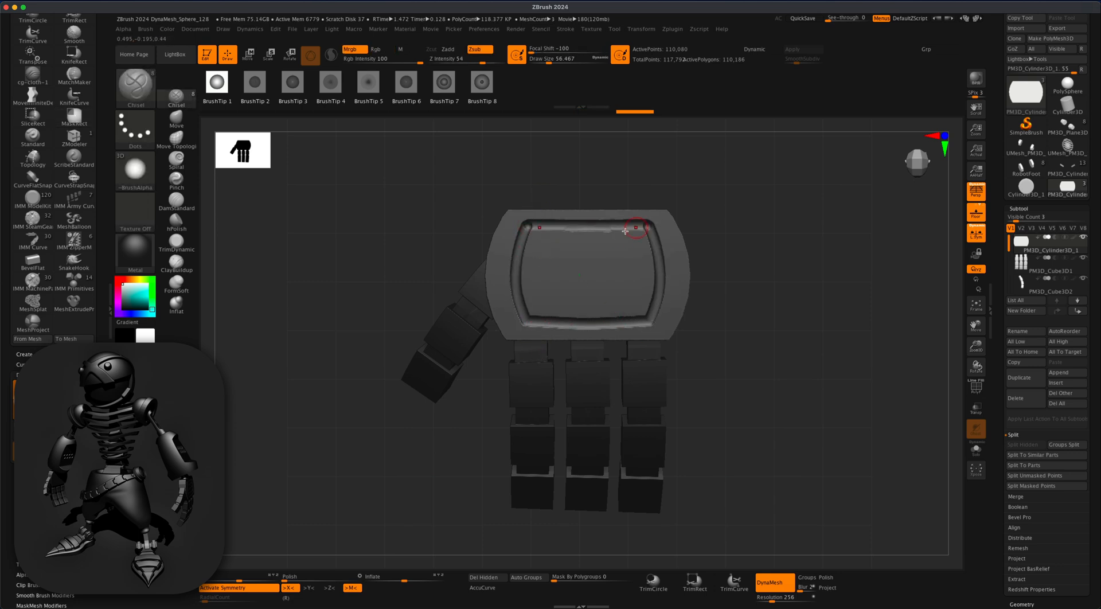
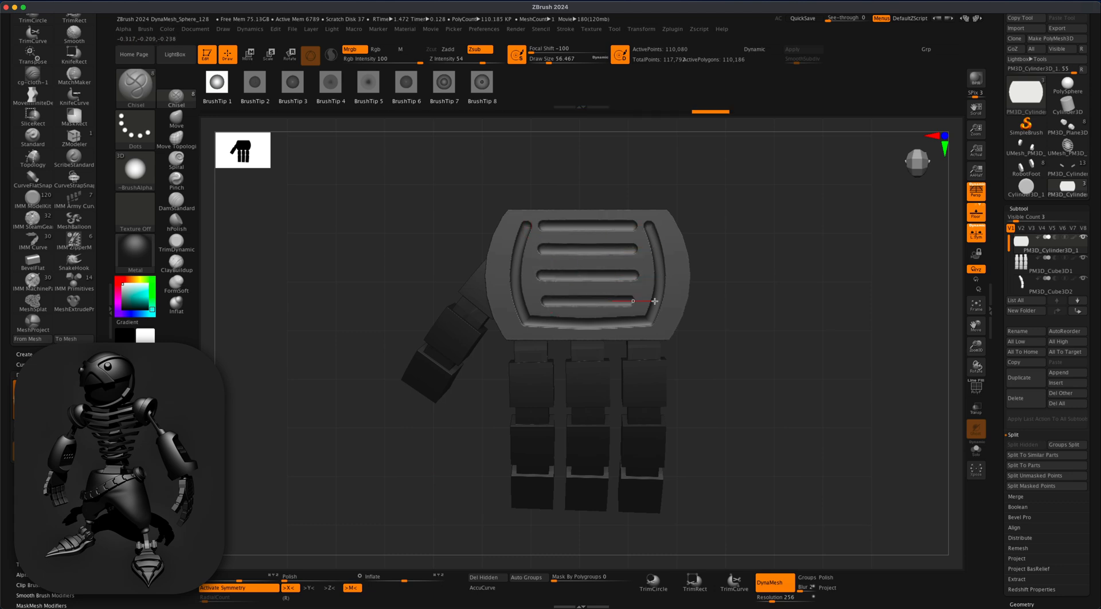
# - Merge the palm, the three fingers and the thumb into one hand mesh
pyautogui.moveTo(746, 314)
pyautogui.mouseDown()
pyautogui.moveTo(796, 303)
pyautogui.moveTo(780, 252)
pyautogui.mouseUp()
pyautogui.click(247, 55)
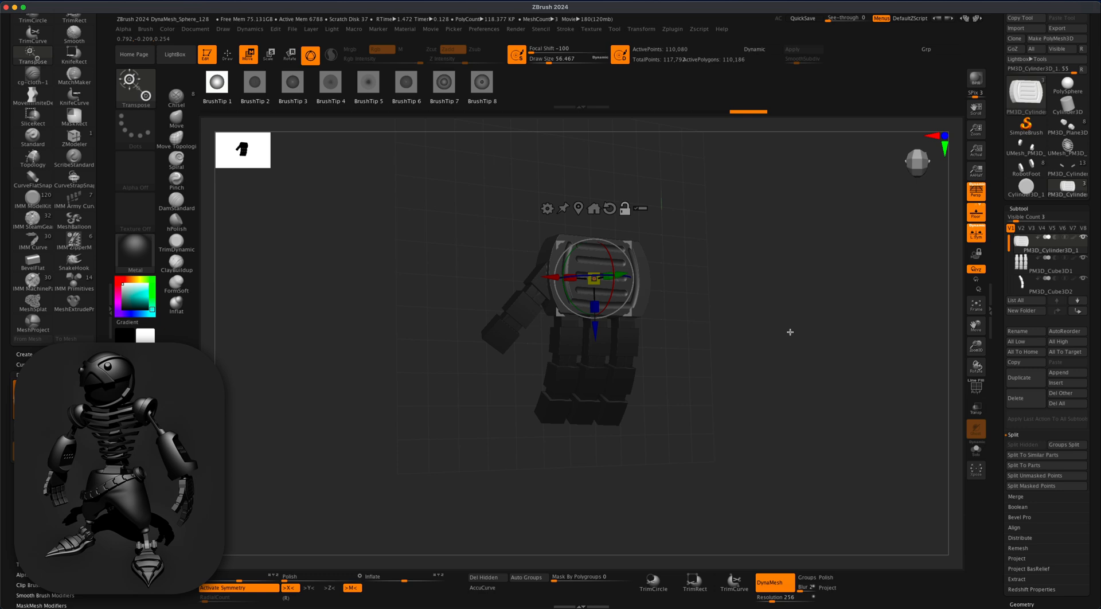
pyautogui.click(227, 55)
pyautogui.moveTo(900, 314); pyautogui.dragTo(871, 320)
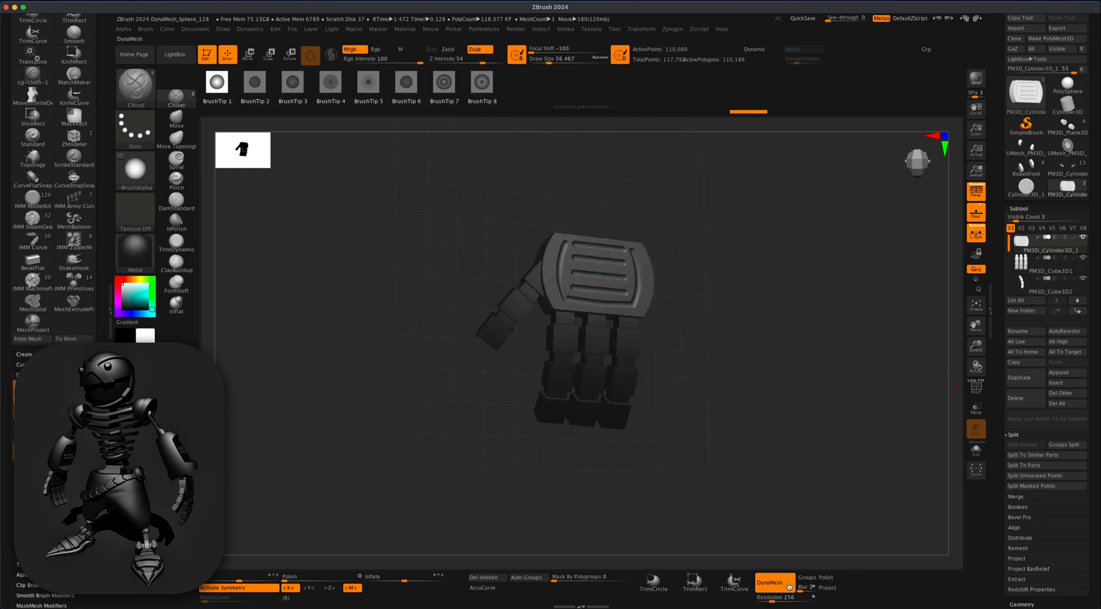
pyautogui.scroll(-1, 1074, 517)
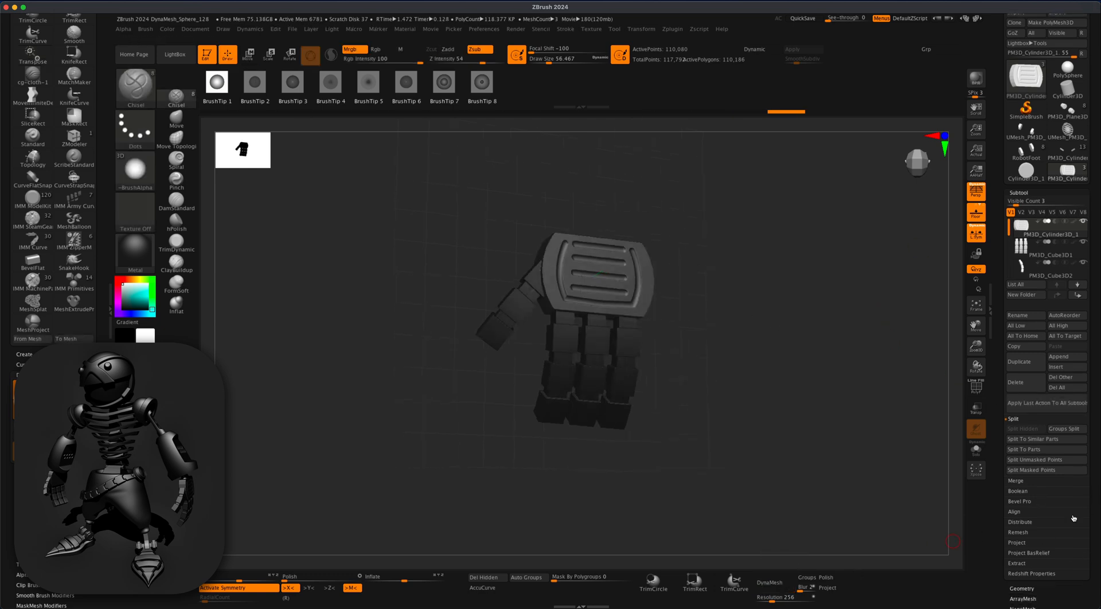
pyautogui.click(1028, 480)
pyautogui.click(1027, 439)
pyautogui.moveTo(835, 450)
pyautogui.mouseDown()
pyautogui.moveTo(824, 393)
pyautogui.moveTo(740, 432)
pyautogui.moveTo(814, 446)
pyautogui.mouseUp()
# - Return to the robot character tool and append the merged hand to it as a subtool
pyautogui.click(1026, 171)
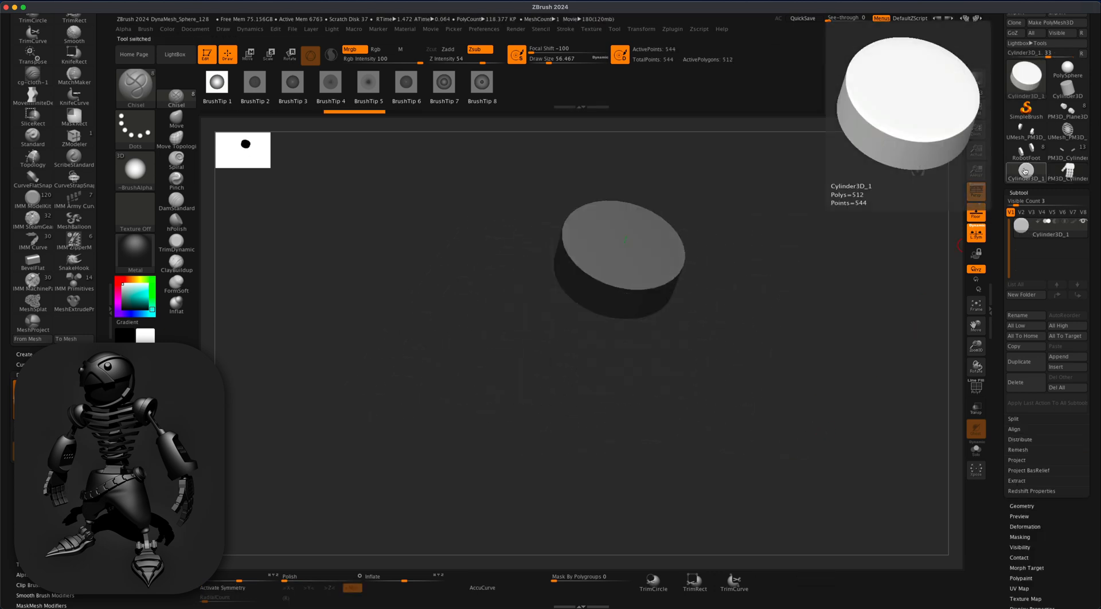
pyautogui.click(1050, 151)
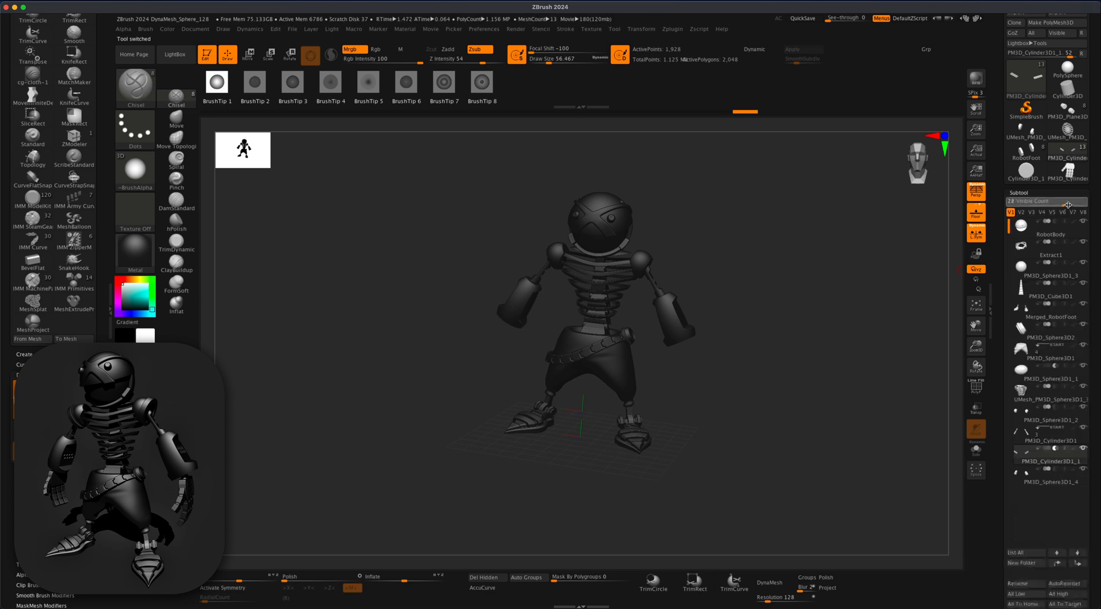
pyautogui.click(1057, 593)
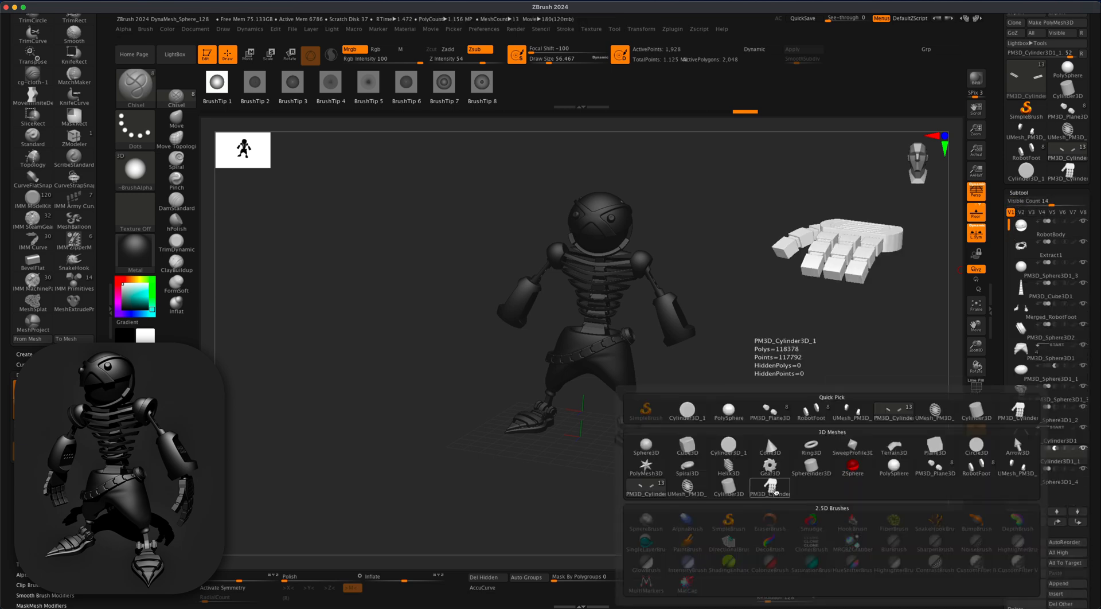
pyautogui.click(747, 395)
# - Select the appended hand with perspective off and prepare its gizmo, checking the hand in Solo mode
pyautogui.press('w')
pyautogui.keyDown('shift'); pyautogui.moveTo(747, 379); pyautogui.dragTo(818, 329); pyautogui.keyUp('shift')
pyautogui.press('p')
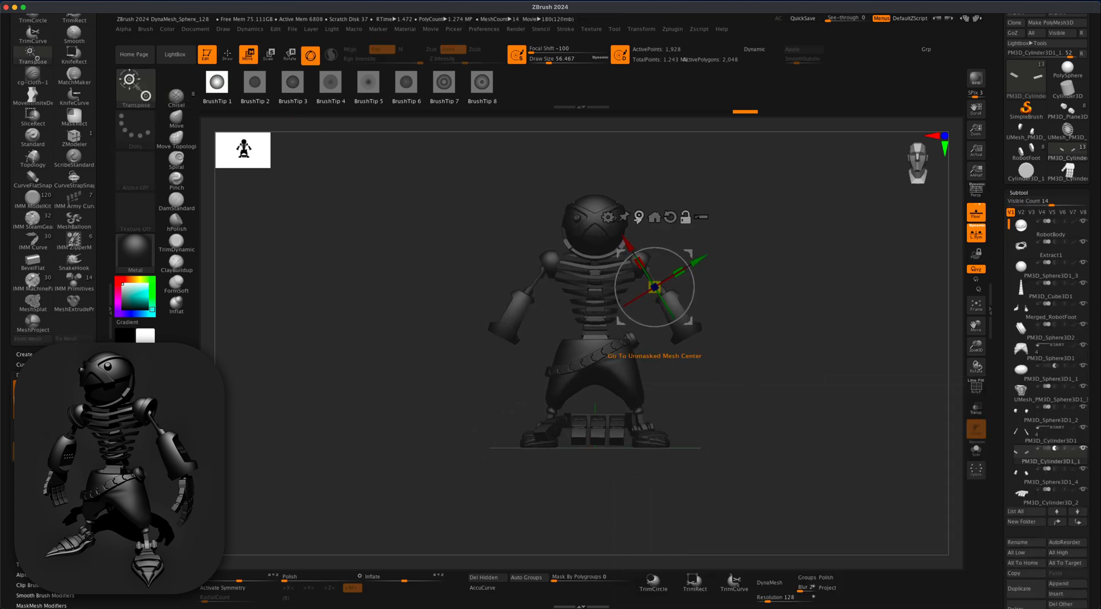
pyautogui.click(638, 217)
pyautogui.click(1024, 497)
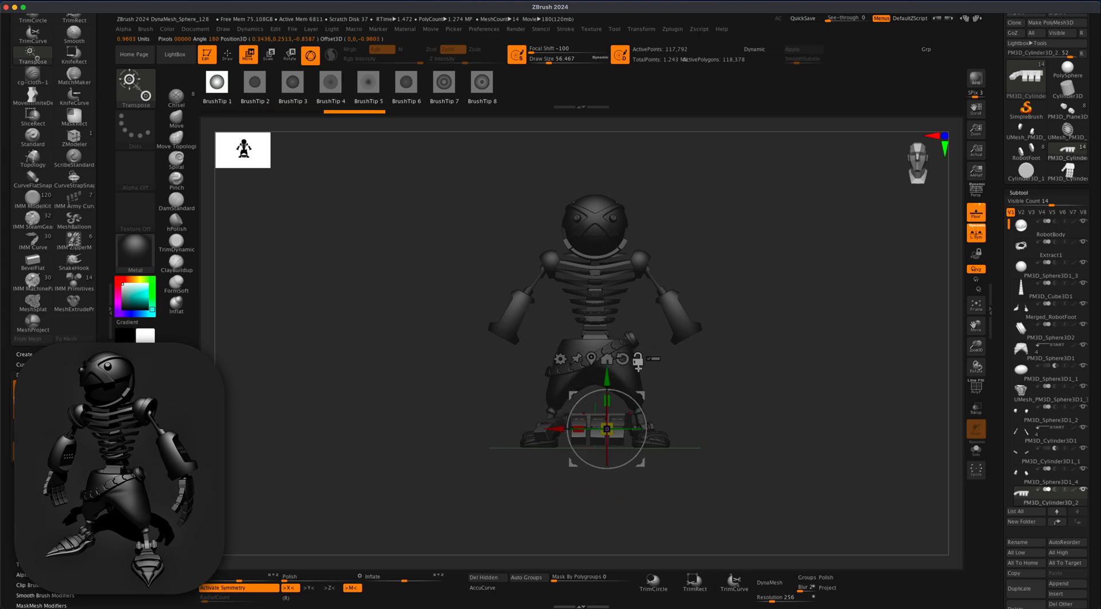
pyautogui.click(976, 449)
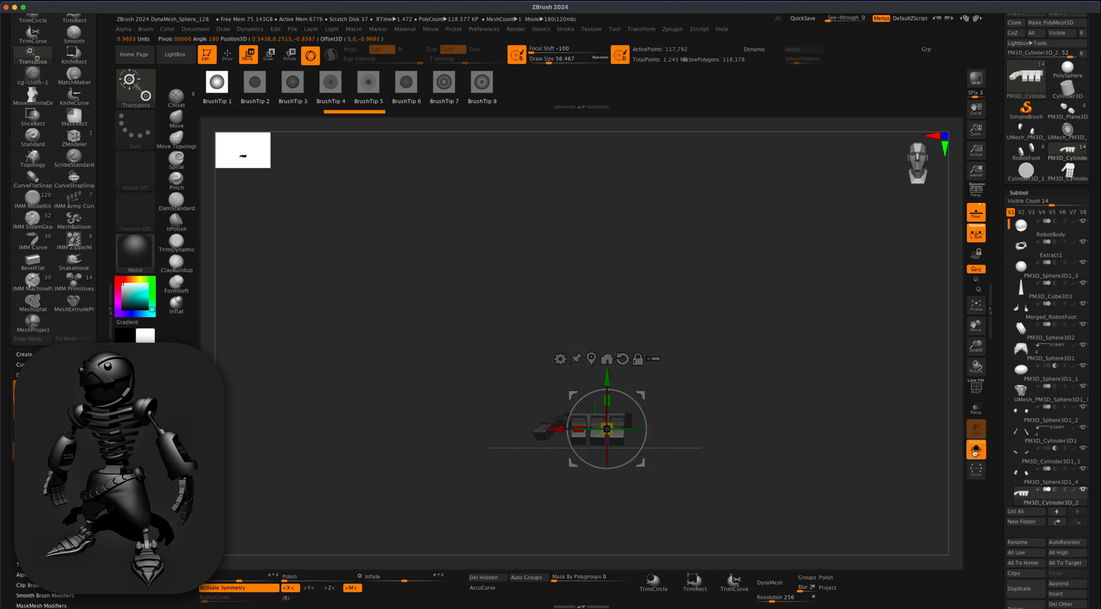
pyautogui.click(640, 362)
pyautogui.moveTo(640, 396); pyautogui.dragTo(630, 344)
pyautogui.moveTo(688, 370); pyautogui.dragTo(700, 350)
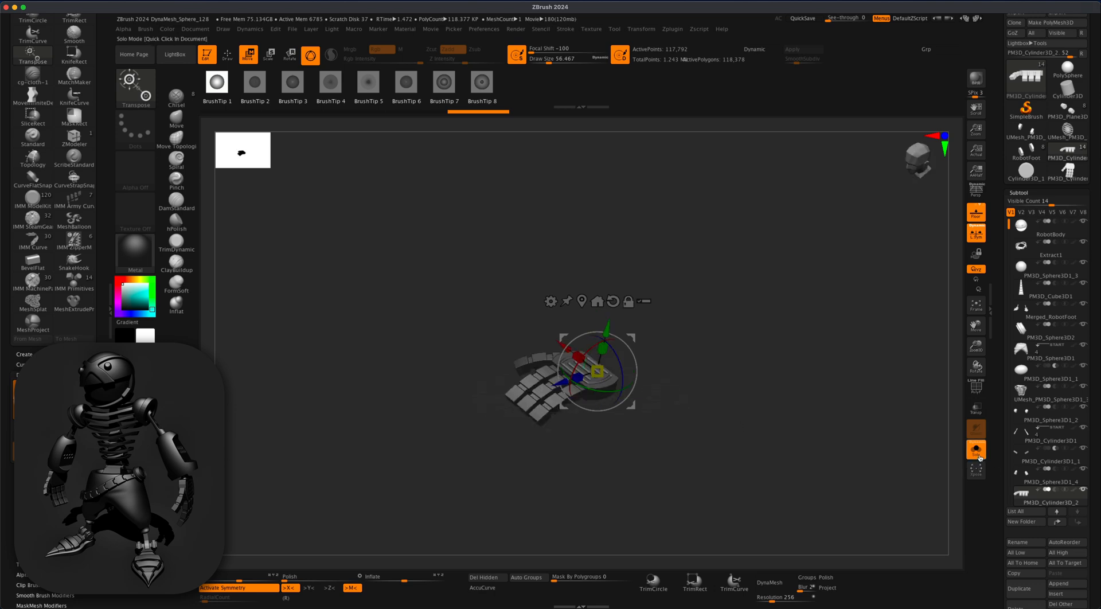
pyautogui.click(976, 449)
# - Rotate the hand so the fingers point downward and move it to the end of one forearm
pyautogui.keyDown('shift'); pyautogui.moveTo(728, 395); pyautogui.dragTo(740, 367); pyautogui.keyUp('shift')
pyautogui.moveTo(581, 371); pyautogui.dragTo(617, 426)
pyautogui.moveTo(722, 424); pyautogui.dragTo(656, 351)
pyautogui.moveTo(639, 338); pyautogui.dragTo(548, 271)
pyautogui.moveTo(510, 305); pyautogui.dragTo(505, 319)
pyautogui.moveTo(544, 270); pyautogui.dragTo(541, 253)
pyautogui.moveTo(536, 260); pyautogui.dragTo(541, 267)
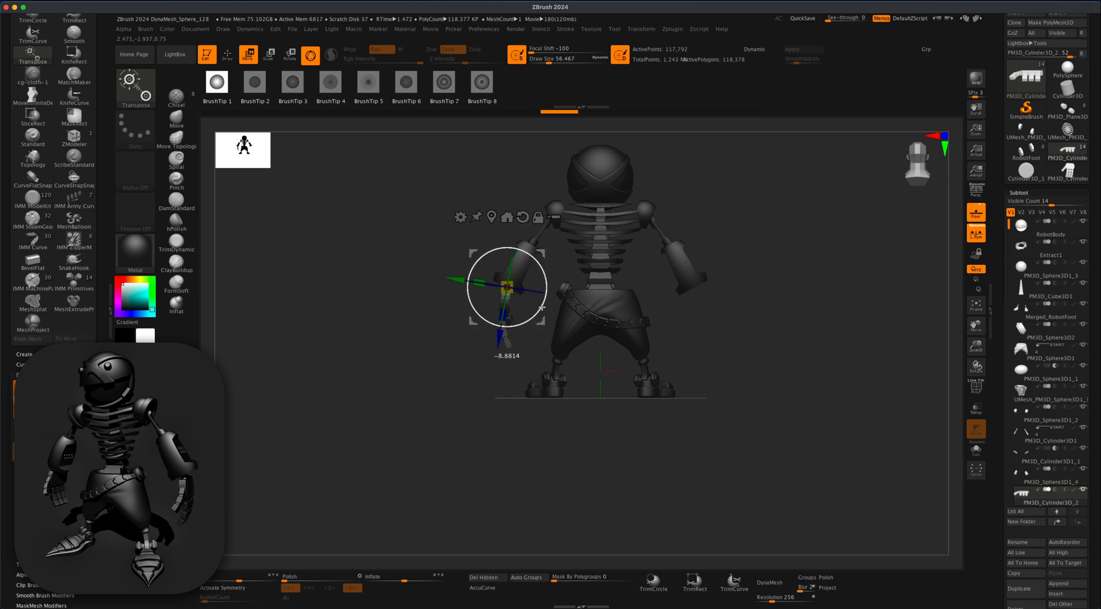
# - Refine the hand's position and angle from several views so the palm sits at the forearm opening
pyautogui.moveTo(414, 385); pyautogui.dragTo(661, 422)
pyautogui.moveTo(510, 317); pyautogui.dragTo(515, 317)
pyautogui.moveTo(677, 373); pyautogui.dragTo(767, 366)
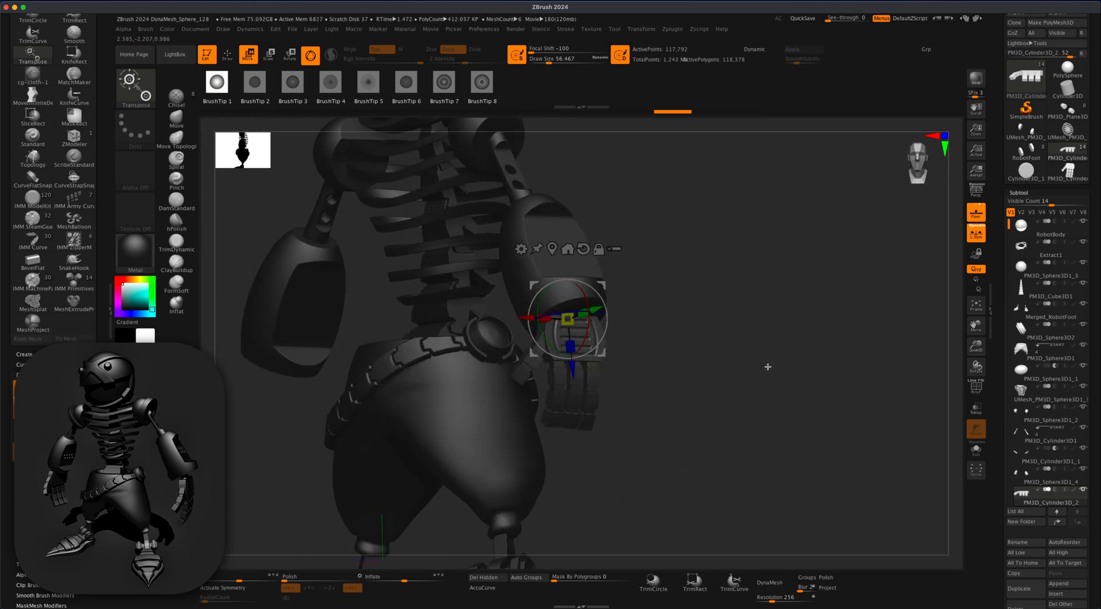
pyautogui.moveTo(576, 370); pyautogui.dragTo(576, 368)
pyautogui.moveTo(696, 370); pyautogui.dragTo(635, 371)
pyautogui.moveTo(566, 318); pyautogui.dragTo(563, 322)
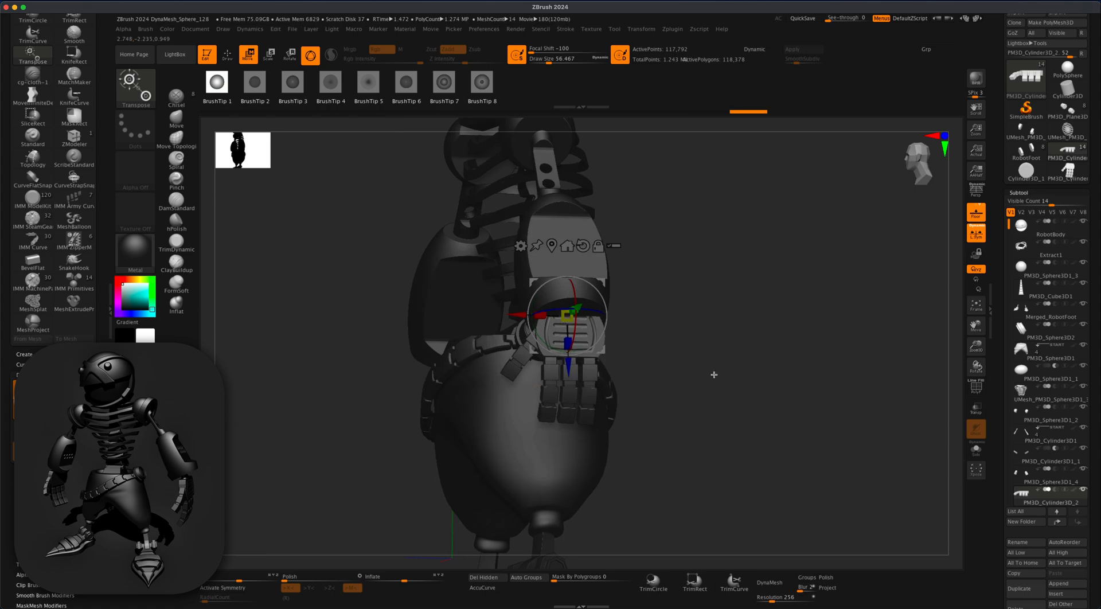
pyautogui.keyDown('alt'); pyautogui.moveTo(714, 375); pyautogui.dragTo(680, 411); pyautogui.keyUp('alt')
pyautogui.moveTo(553, 366); pyautogui.dragTo(545, 393)
# - Isolate the hand in side view, set the masking brush to MaskPen, pick the Move brush and leave Solo mode
pyautogui.moveTo(400, 412)
pyautogui.mouseDown()
pyautogui.moveTo(711, 422)
pyautogui.moveTo(723, 439)
pyautogui.mouseUp()
pyautogui.click(976, 450)
pyautogui.press('q')
pyautogui.moveTo(720, 305)
pyautogui.mouseDown()
pyautogui.moveTo(741, 386)
pyautogui.moveTo(617, 302)
pyautogui.mouseUp()
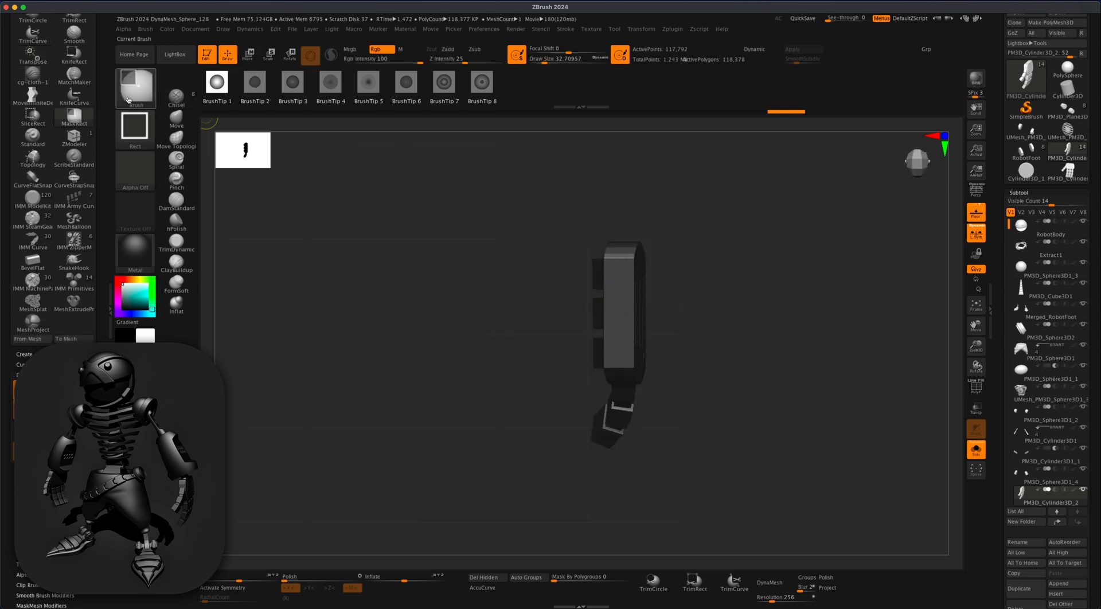
pyautogui.keyDown('ctrl'); pyautogui.click(136, 89); pyautogui.keyUp('ctrl')
pyautogui.click(354, 135)
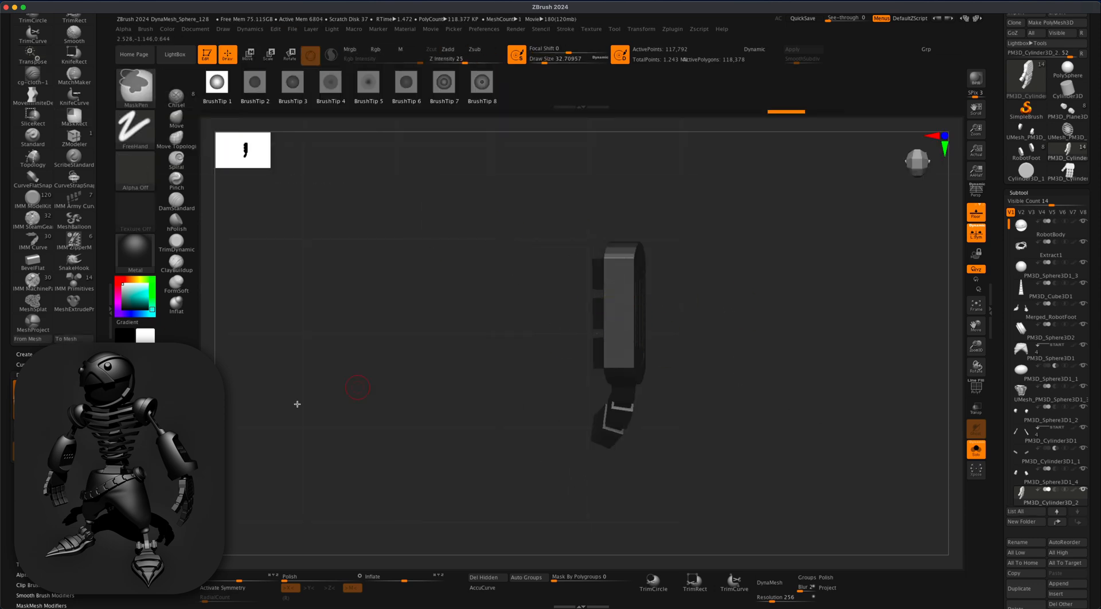
pyautogui.keyDown('ctrl'); pyautogui.click(742, 351); pyautogui.keyUp('ctrl')
pyautogui.moveTo(766, 347); pyautogui.dragTo(724, 315)
pyautogui.click(176, 119)
pyautogui.click(976, 450)
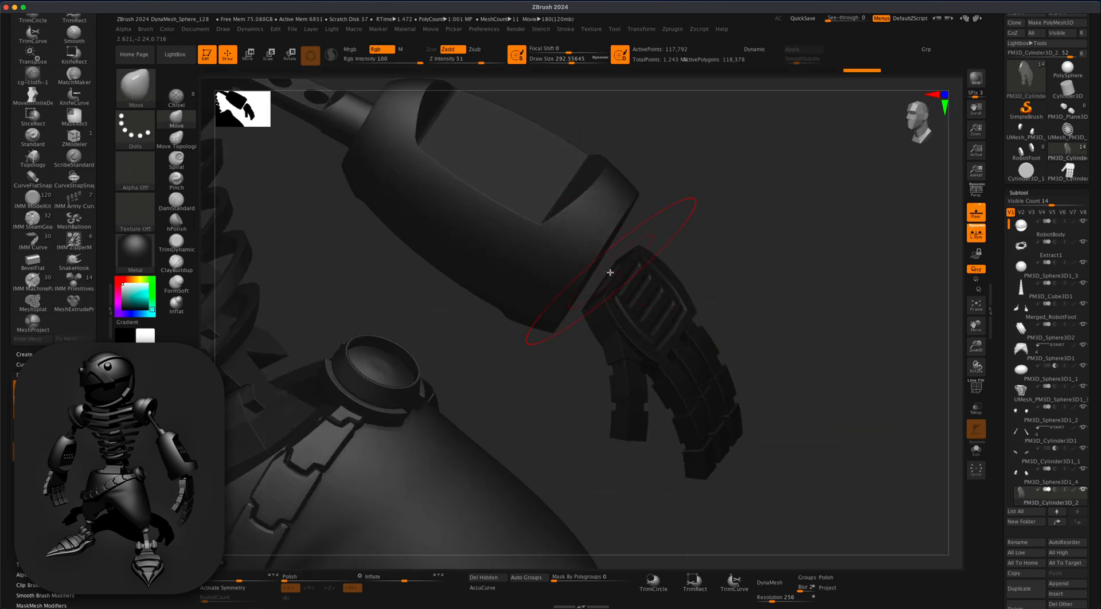
# - Turn perspective back on and nudge the hand into place at the end of the forearm
pyautogui.moveTo(766, 259)
pyautogui.mouseDown()
pyautogui.moveTo(781, 184)
pyautogui.moveTo(763, 281)
pyautogui.mouseUp()
pyautogui.keyDown('alt'); pyautogui.moveTo(769, 287); pyautogui.dragTo(774, 369); pyautogui.keyUp('alt')
pyautogui.click(247, 62)
pyautogui.click(976, 191)
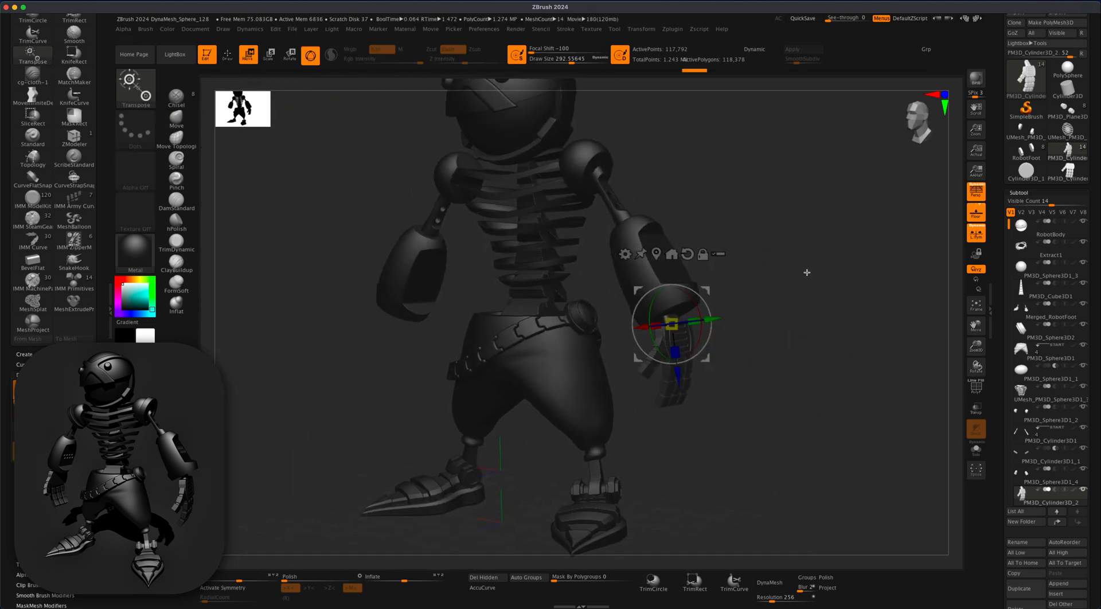
pyautogui.moveTo(806, 273); pyautogui.dragTo(791, 278)
pyautogui.moveTo(669, 321); pyautogui.dragTo(672, 318)
pyautogui.moveTo(787, 331); pyautogui.dragTo(825, 357)
# - Try Flip Object on the single hand and flip it back to its original arm
pyautogui.click(174, 479)
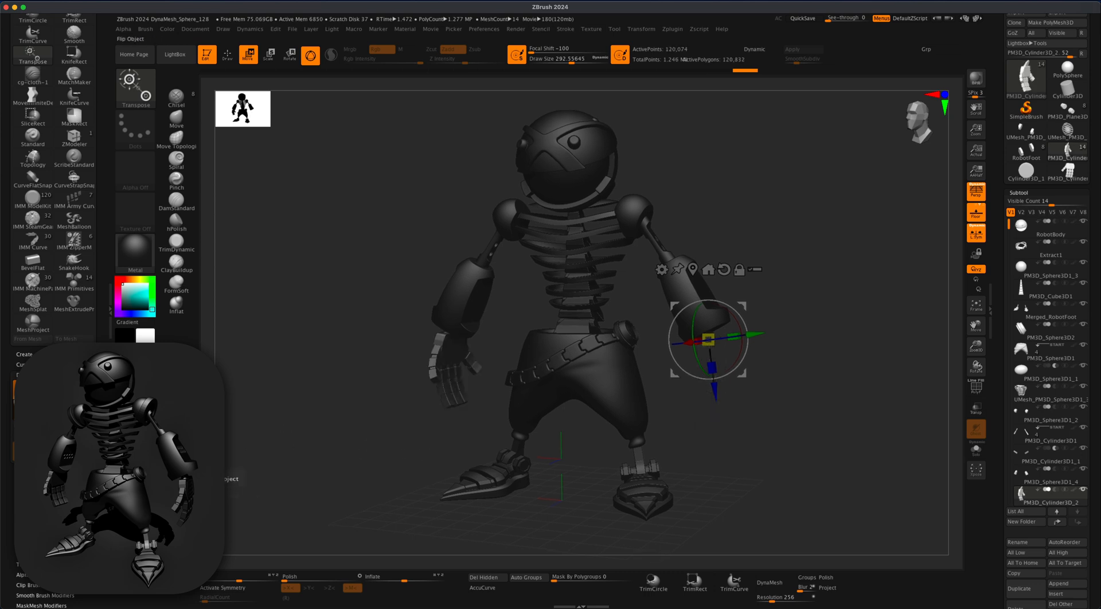
pyautogui.click(174, 479)
pyautogui.keyDown('alt'); pyautogui.moveTo(837, 486); pyautogui.dragTo(841, 479); pyautogui.keyUp('alt')
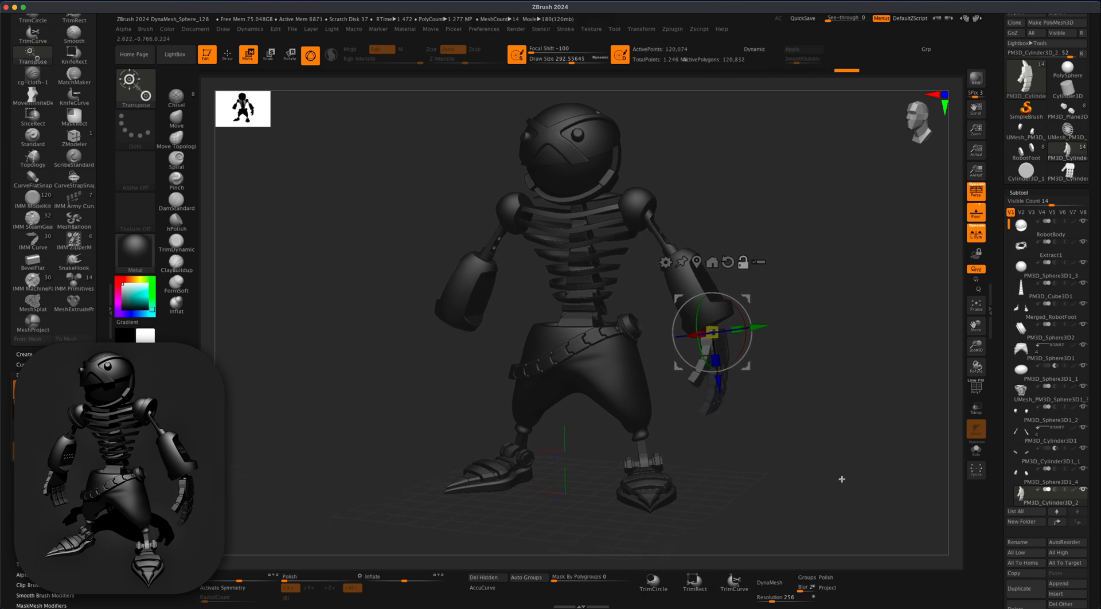
# - Duplicate the hand subtool with more subtools listed and try Flip Object on the copy
pyautogui.moveTo(1052, 202); pyautogui.dragTo(1058, 202)
pyautogui.moveTo(1057, 572); pyautogui.dragTo(1057, 480)
pyautogui.click(1026, 538)
pyautogui.click(1047, 423)
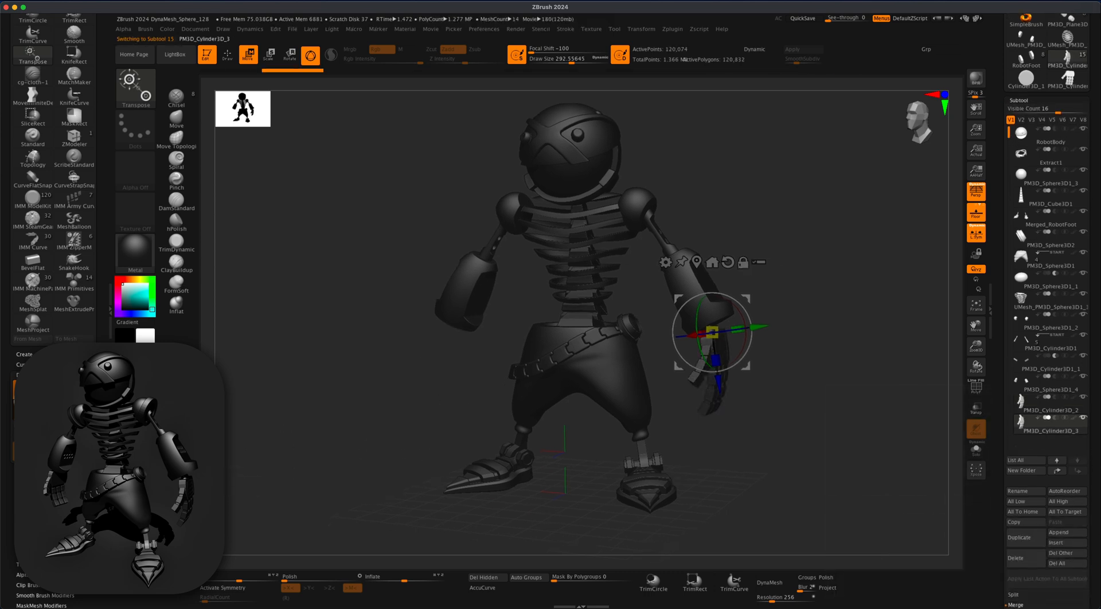
pyautogui.click(174, 479)
# - Check the duplicated hand from another angle and delete the duplicate subtool
pyautogui.click(227, 55)
pyautogui.press('f')
pyautogui.moveTo(843, 358); pyautogui.dragTo(880, 375)
pyautogui.press('ctrl')
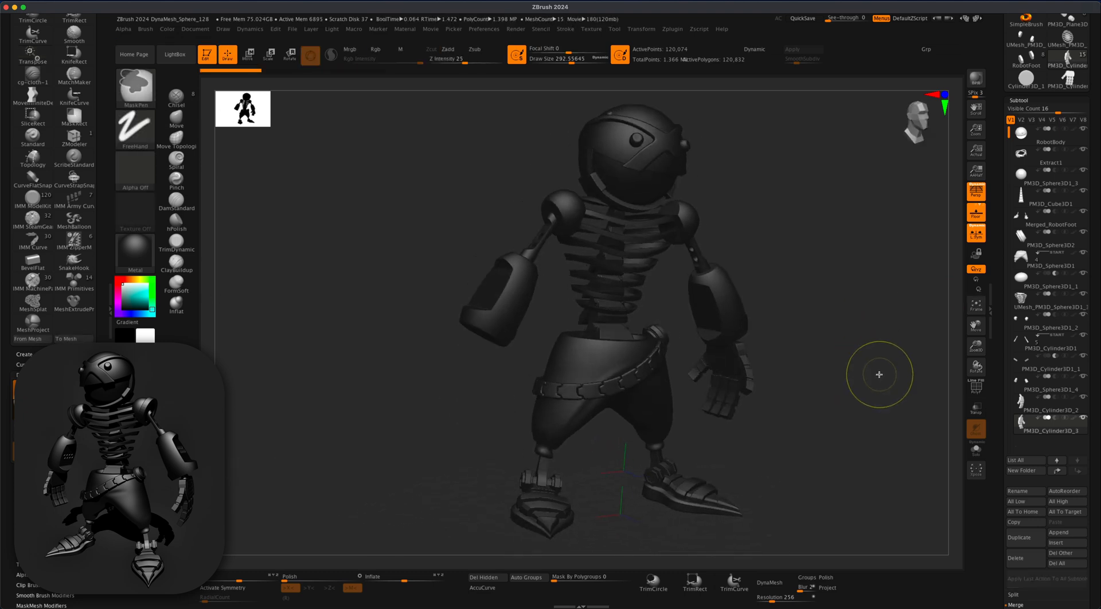
pyautogui.click(1016, 556)
pyautogui.click(940, 572)
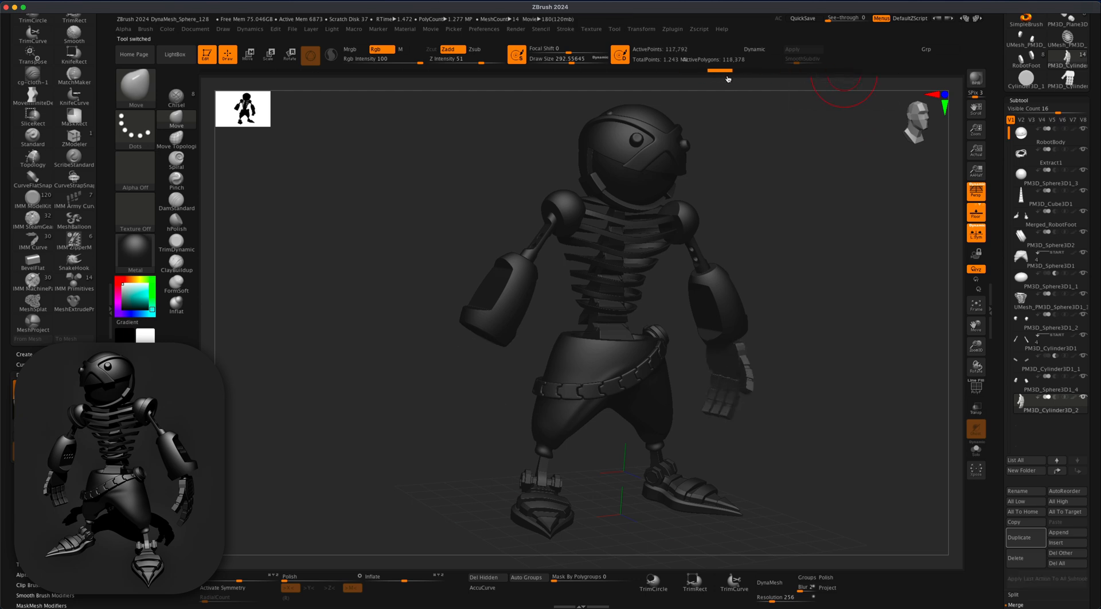
# - Duplicate the finished hand subtool and flip the copy onto the other forearm
pyautogui.moveTo(861, 290); pyautogui.dragTo(771, 307)
pyautogui.hotkey('ctrl', 'shift', 'd')
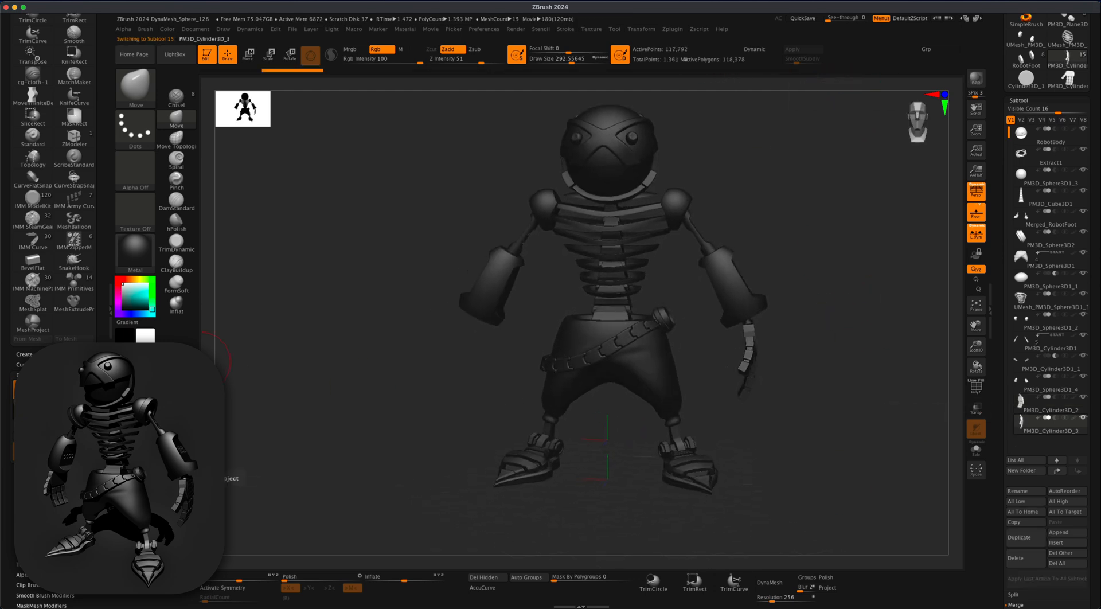
pyautogui.moveTo(224, 367)
pyautogui.mouseDown()
pyautogui.moveTo(334, 452)
pyautogui.moveTo(806, 472)
pyautogui.moveTo(807, 457)
pyautogui.mouseUp()
# - Render a Best-Preview Render of the robot with both hands attached
pyautogui.hotkey('shift', 'r')
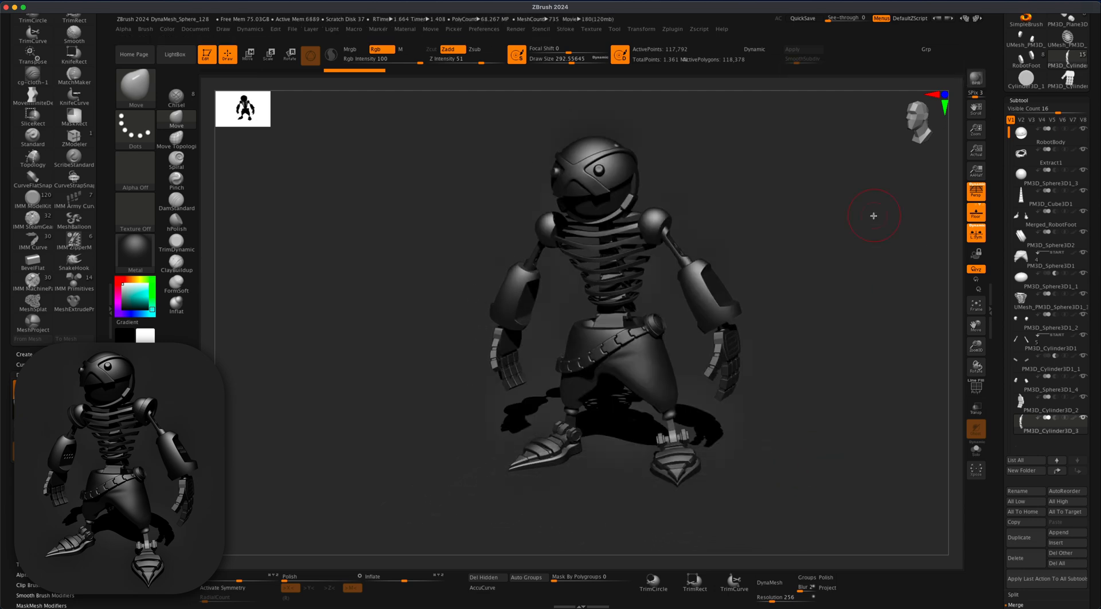
pyautogui.keyDown('alt'); pyautogui.moveTo(857, 245); pyautogui.dragTo(832, 252); pyautogui.keyUp('alt')
pyautogui.moveTo(1000, 92); pyautogui.dragTo(1000, 255)
pyautogui.click(976, 78)
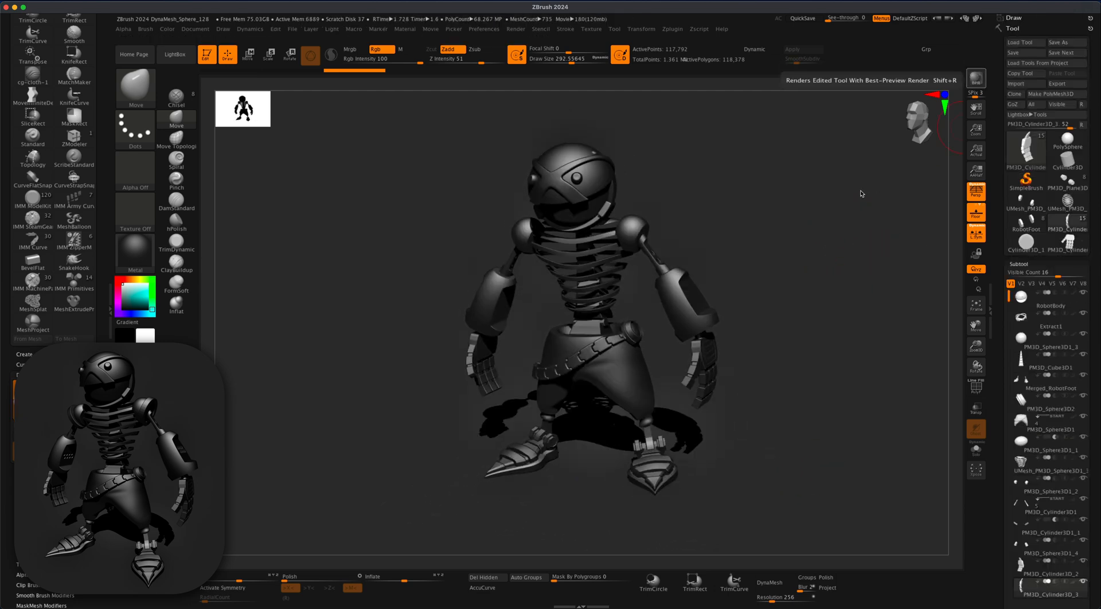
# - Insert the IMM Boolean Holes mesh onto the forearm's flat outer panel at a draw size of about 172
pyautogui.moveTo(814, 300); pyautogui.dragTo(780, 344)
pyautogui.keyDown('alt'); pyautogui.click(675, 312); pyautogui.keyUp('alt')
pyautogui.moveTo(615, 269); pyautogui.dragTo(525, 230)
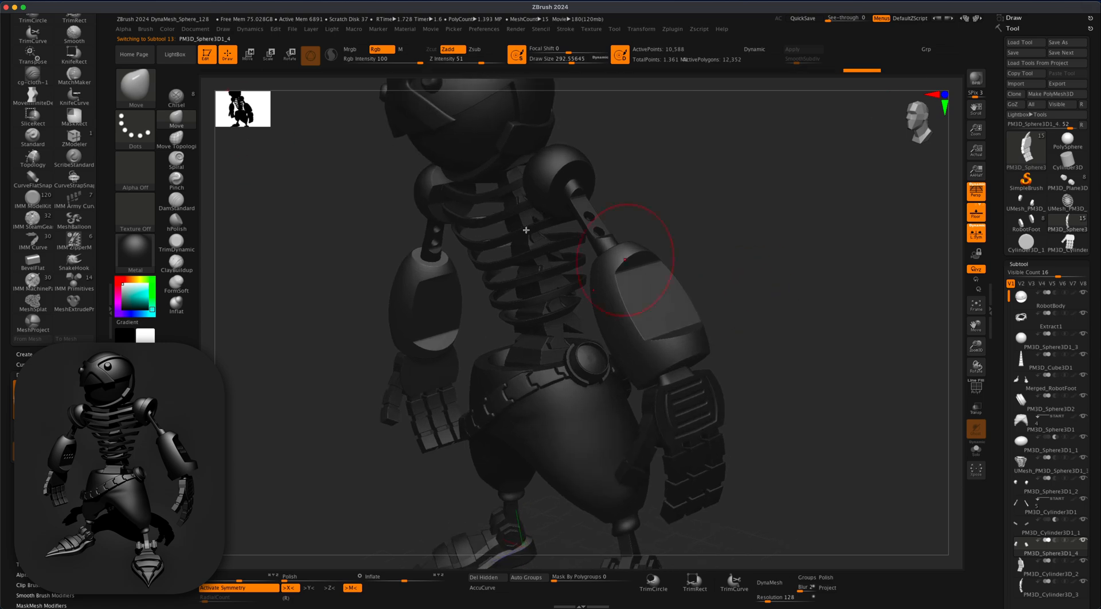
pyautogui.press('b')
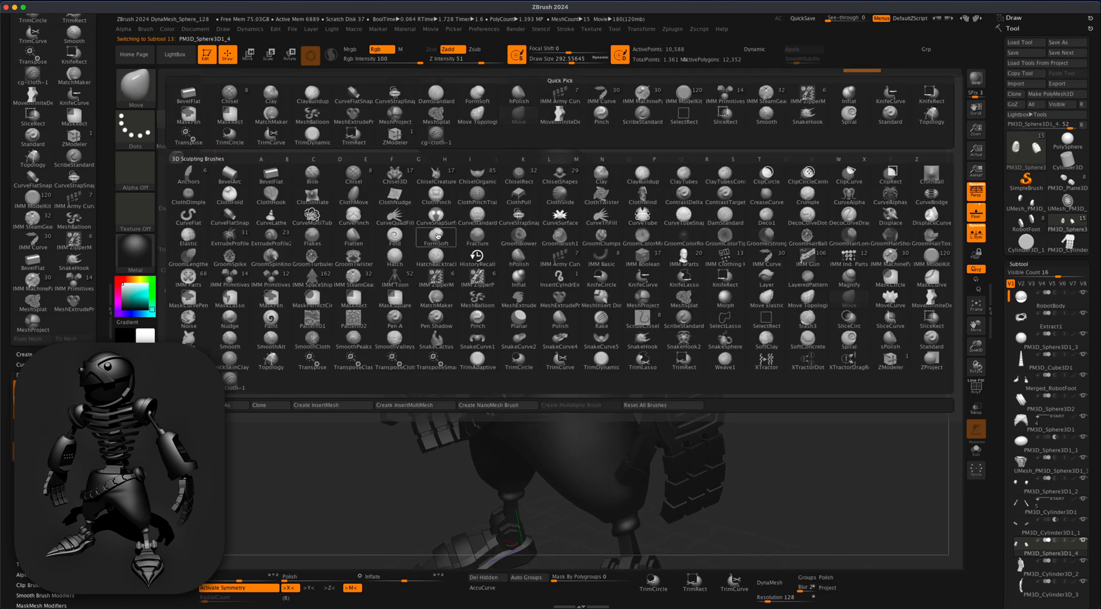
pyautogui.click(641, 255)
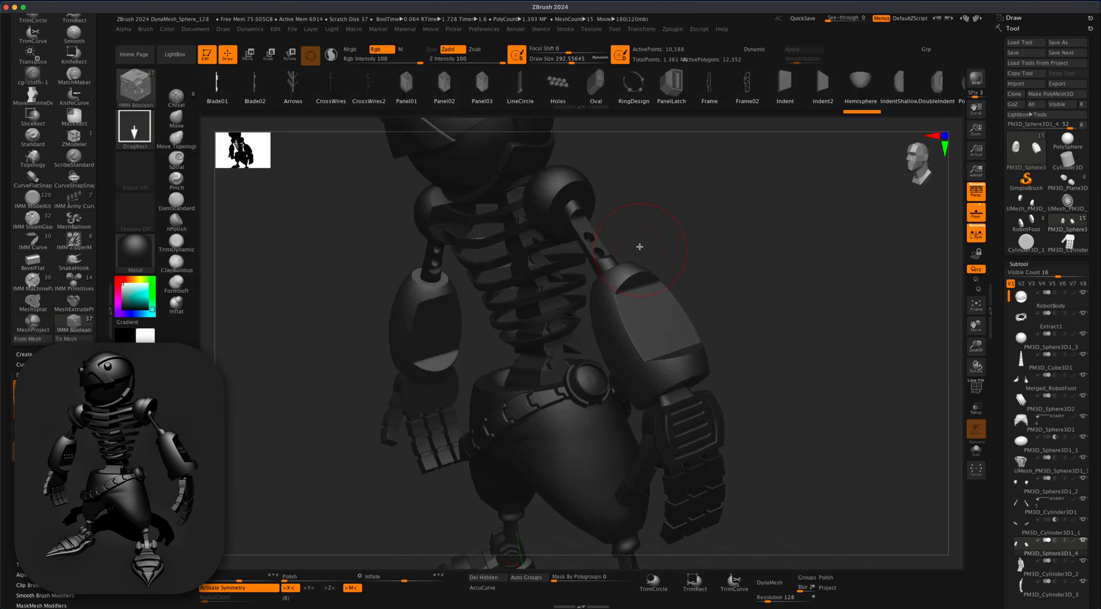
pyautogui.press('[')
pyautogui.press('[')
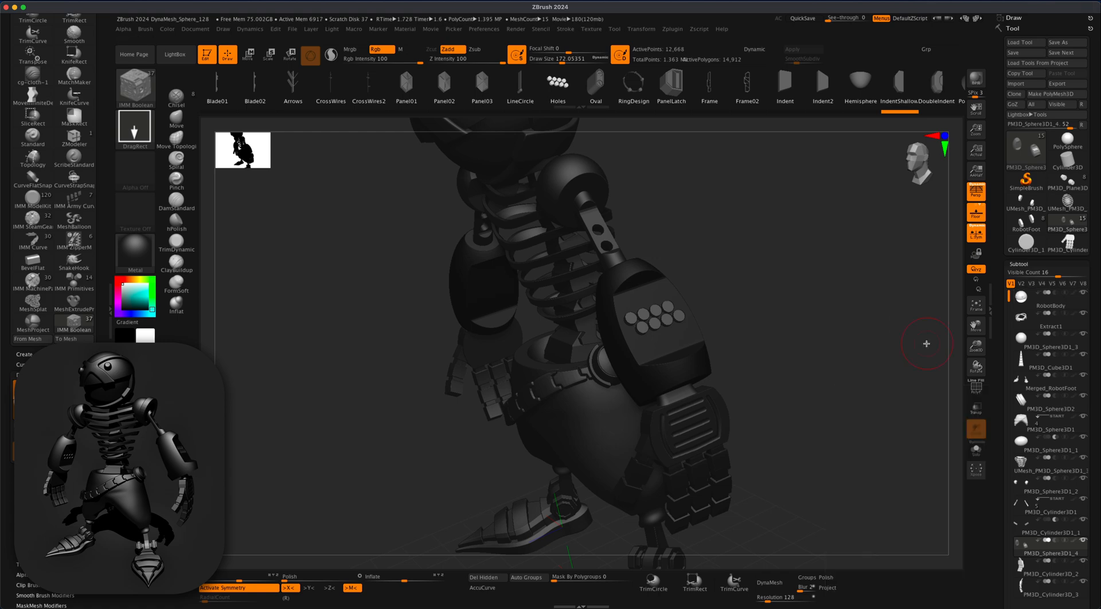
# - Split the holes off as a subtractive subtool that cuts the forearm, and flip a duplicate onto the other forearm
pyautogui.scroll(-5, 1088, 410)
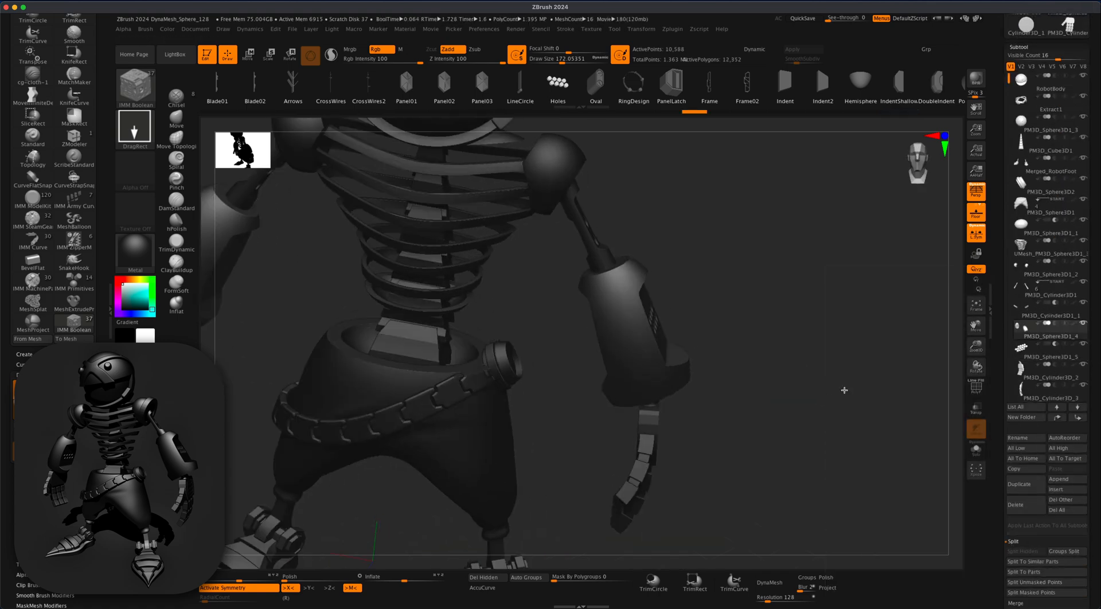
pyautogui.moveTo(844, 390)
pyautogui.mouseDown()
pyautogui.moveTo(811, 383)
pyautogui.moveTo(821, 404)
pyautogui.mouseUp()
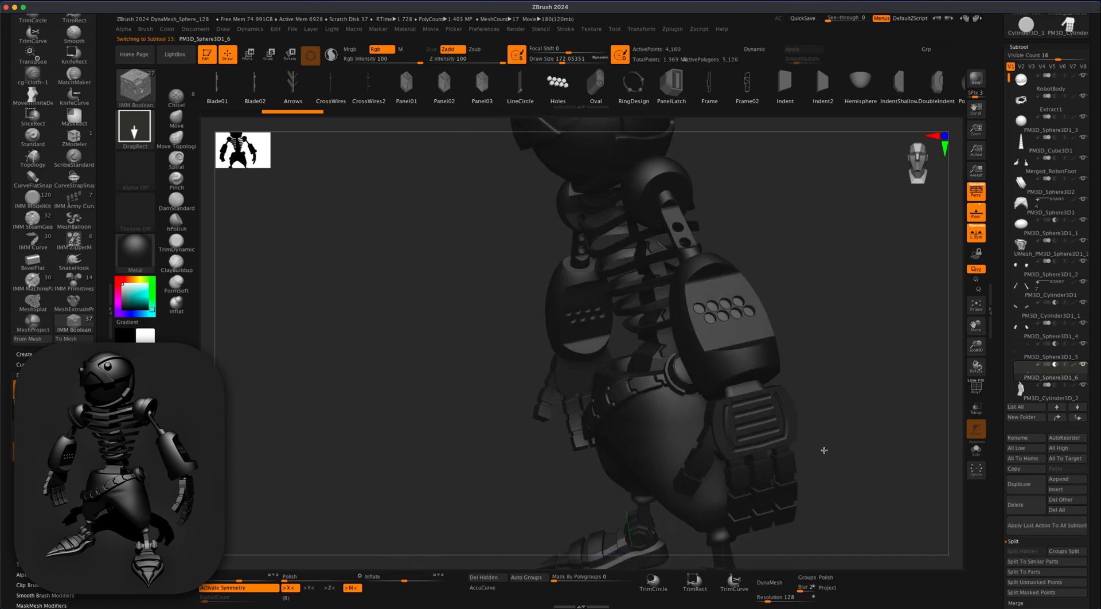
pyautogui.moveTo(824, 450); pyautogui.dragTo(804, 423)
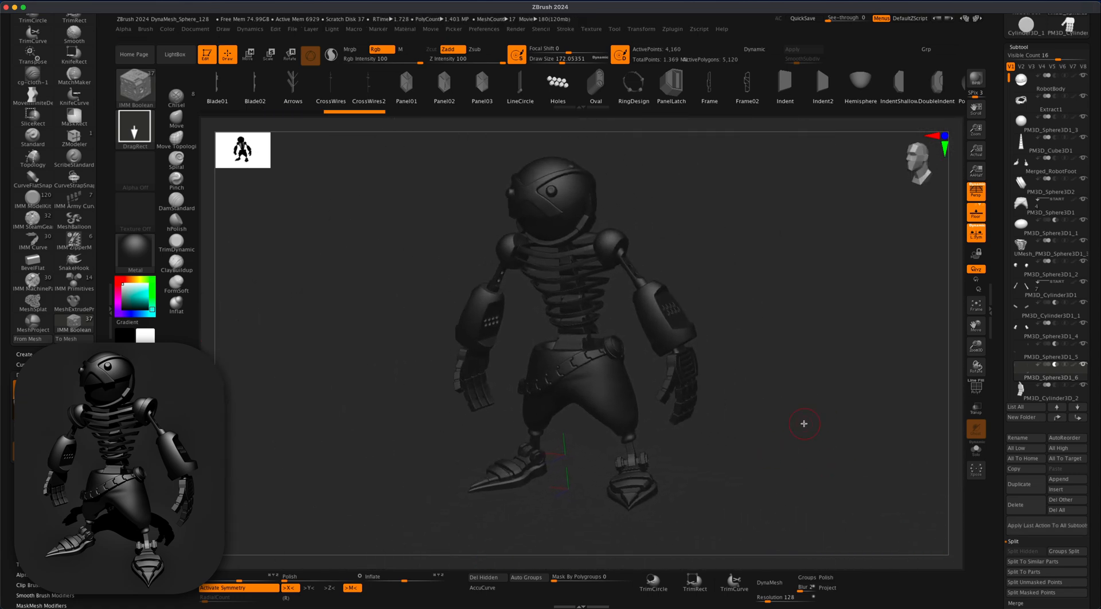
# - Select the shoulder ball subtool and switch to the CurveStrapSnap brush with a draw size of about 65
pyautogui.moveTo(785, 352)
pyautogui.mouseDown()
pyautogui.moveTo(799, 349)
pyautogui.moveTo(924, 462)
pyautogui.moveTo(912, 436)
pyautogui.mouseUp()
pyautogui.keyDown('alt'); pyautogui.click(651, 264); pyautogui.keyUp('alt')
pyautogui.press('s')
pyautogui.moveTo(795, 280); pyautogui.dragTo(783, 280)
pyautogui.click(634, 86)
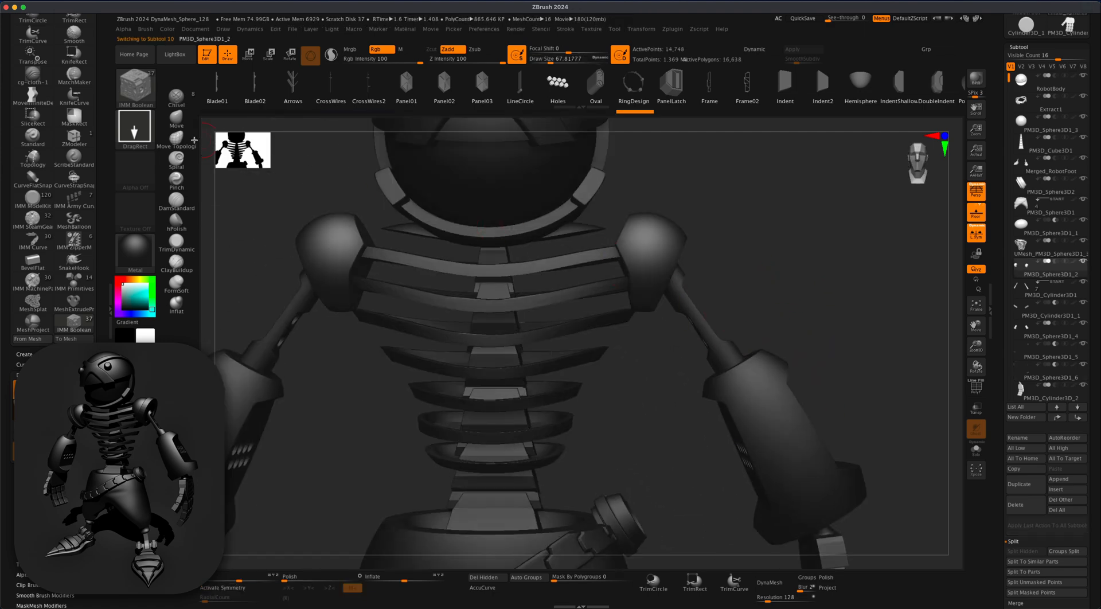
pyautogui.click(136, 87)
pyautogui.click(136, 87)
pyautogui.click(477, 198)
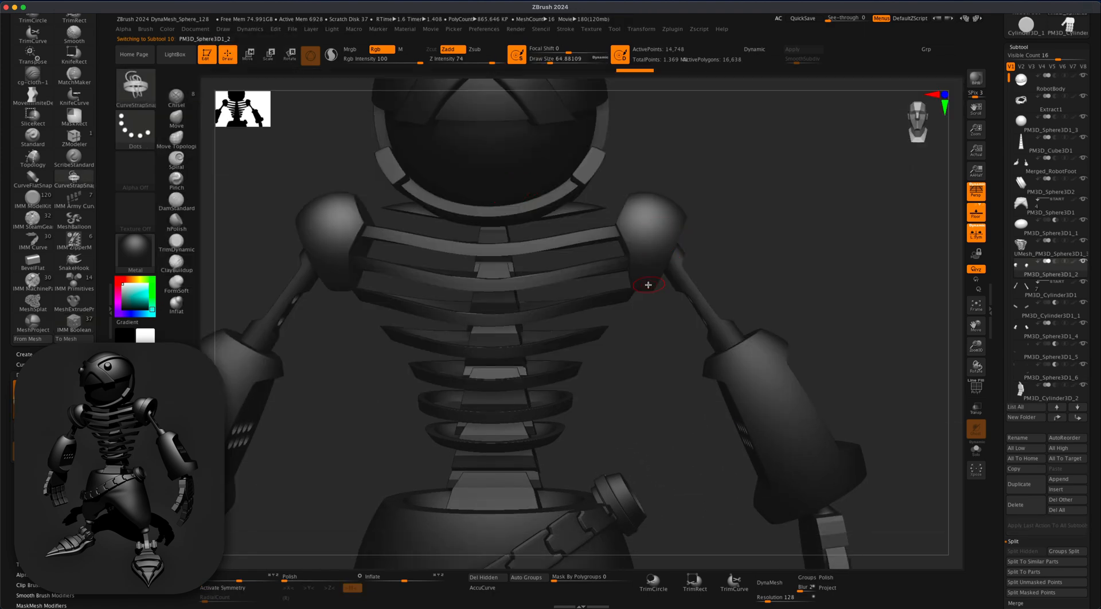
# - Try to wrap a curve strap around one shoulder ball and undo it
pyautogui.moveTo(648, 108); pyautogui.dragTo(648, 109)
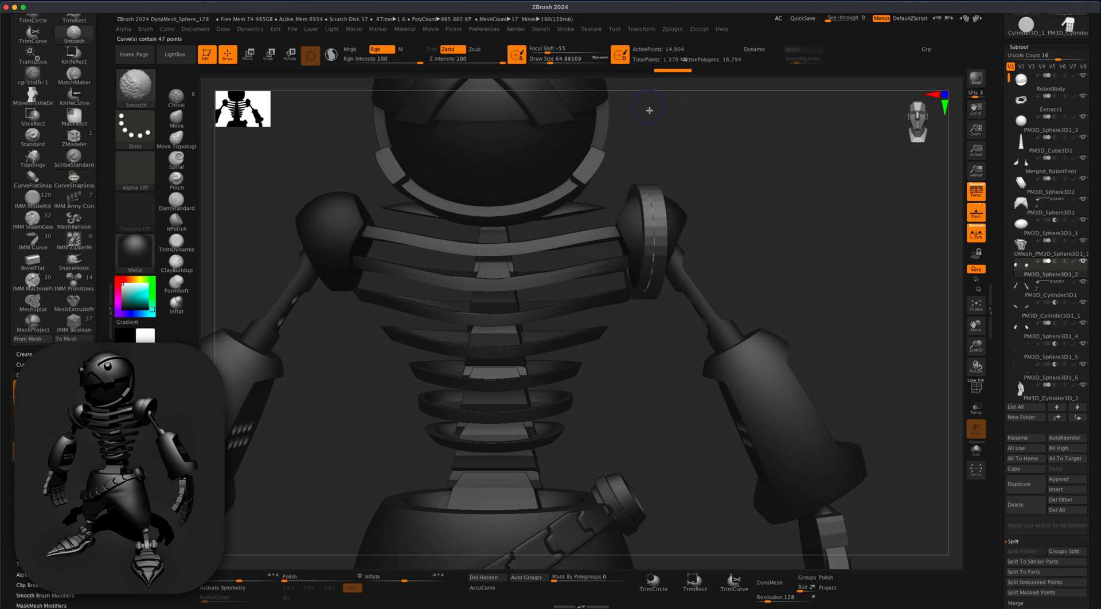
pyautogui.moveTo(794, 241)
pyautogui.mouseDown()
pyautogui.moveTo(726, 239)
pyautogui.moveTo(798, 237)
pyautogui.mouseUp()
pyautogui.hotkey('ctrl', 'z')
# - Turn perspective off and wrap a CurveStrapSnap ring around the shoulder ball
pyautogui.click(976, 192)
pyautogui.keyDown('alt'); pyautogui.moveTo(702, 238); pyautogui.dragTo(730, 286); pyautogui.keyUp('alt')
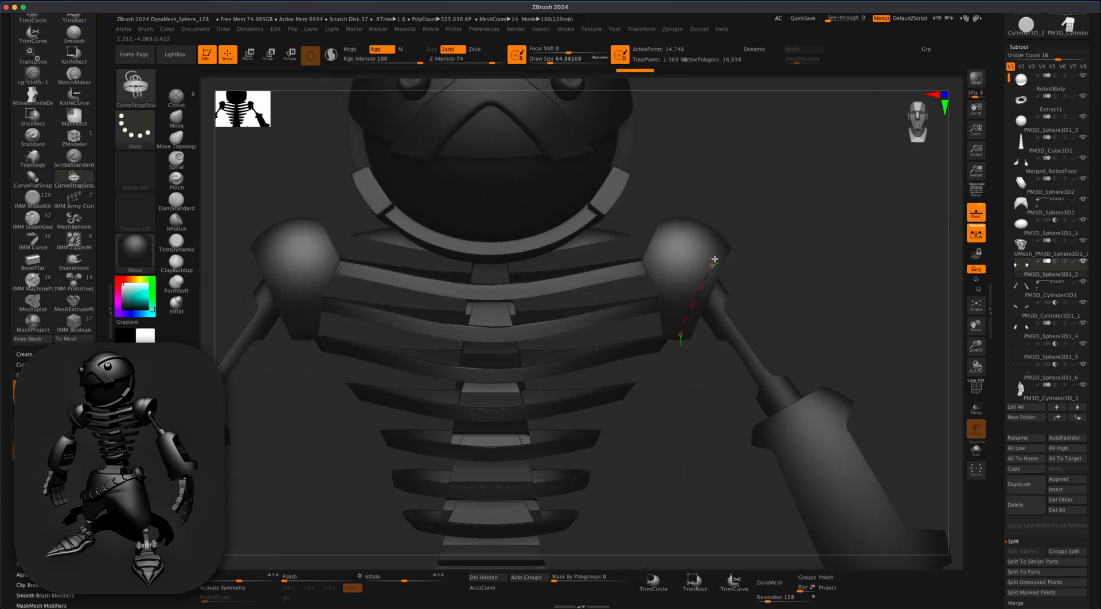
pyautogui.click(696, 296)
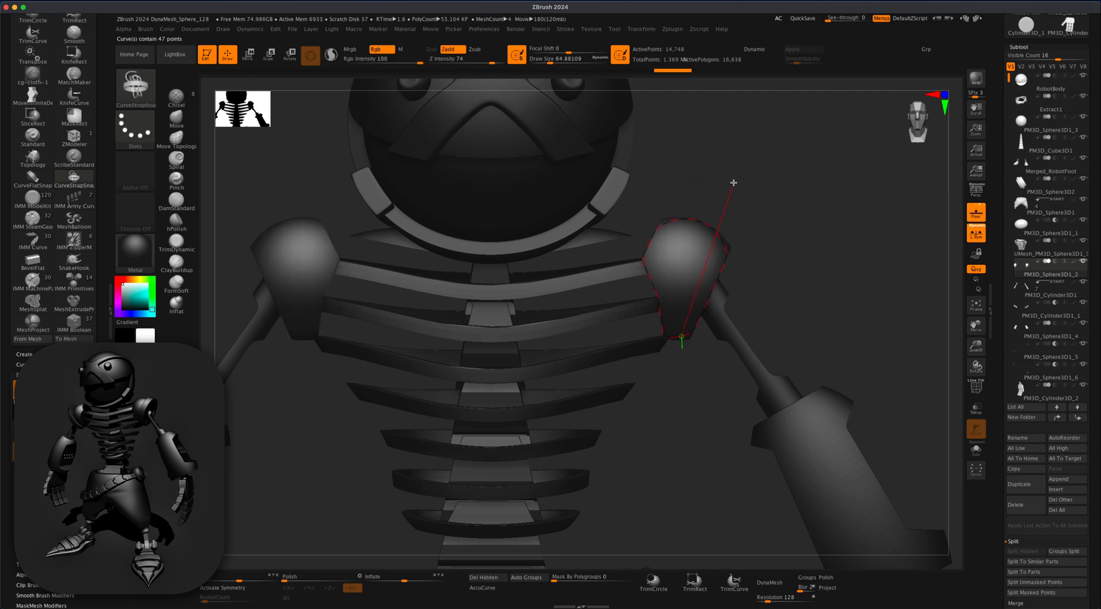
pyautogui.moveTo(686, 93); pyautogui.dragTo(687, 92)
pyautogui.moveTo(828, 285)
pyautogui.mouseDown()
pyautogui.moveTo(732, 291)
pyautogui.moveTo(818, 297)
pyautogui.mouseUp()
pyautogui.hotkey('ctrl', 'z')
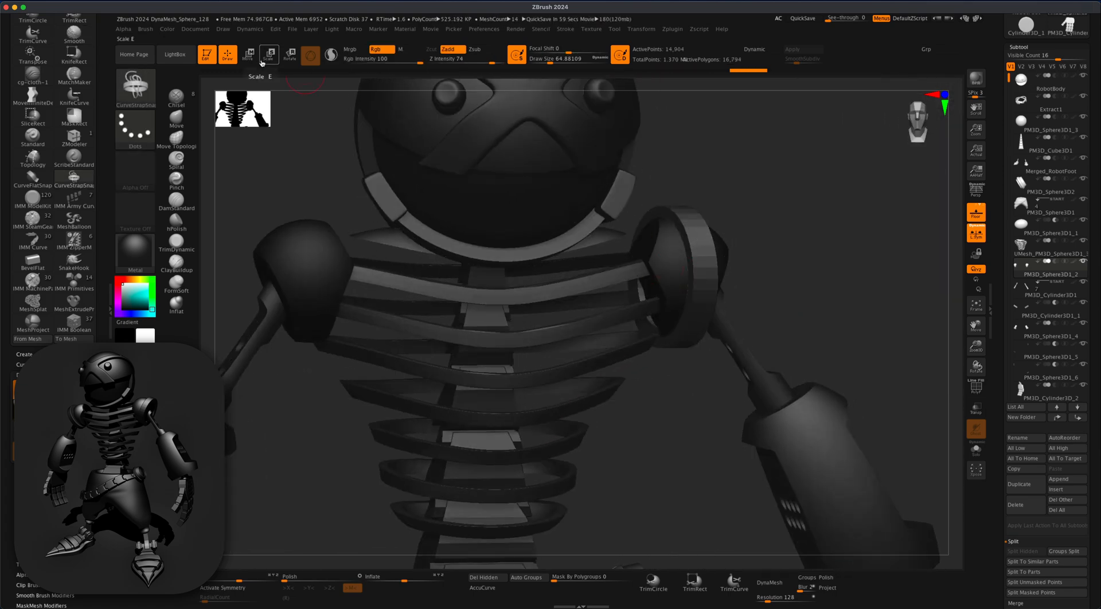
# - Tilt the shoulder ring by about 24.5 degrees toward the upper arm and shift it along the shoulder
pyautogui.click(290, 55)
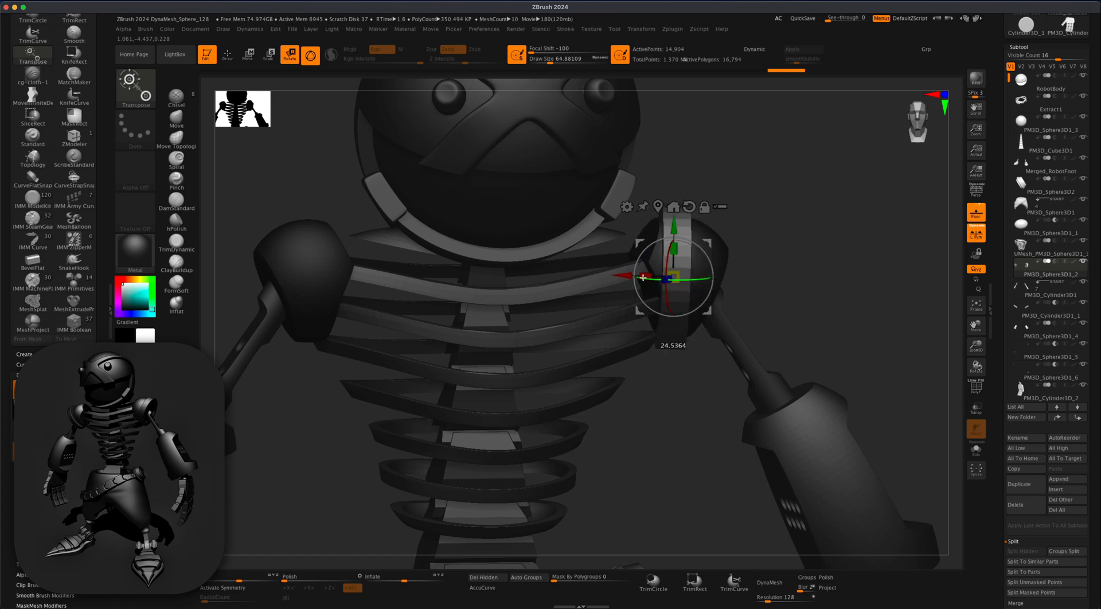
pyautogui.moveTo(691, 289); pyautogui.dragTo(693, 290)
pyautogui.moveTo(766, 291); pyautogui.dragTo(664, 299)
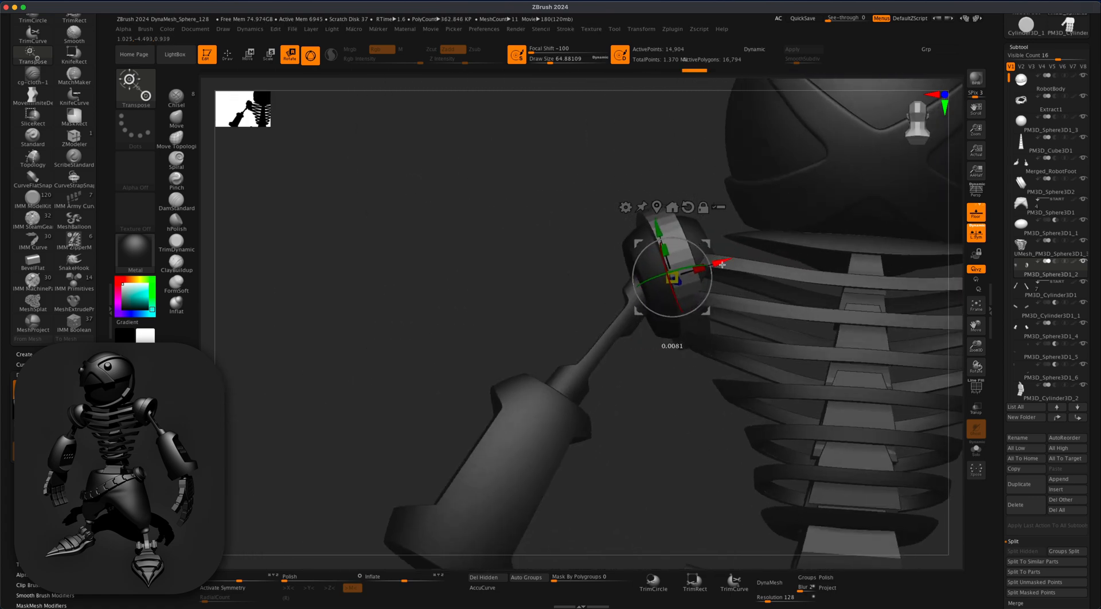
pyautogui.moveTo(705, 270); pyautogui.dragTo(705, 269)
pyautogui.moveTo(510, 280); pyautogui.dragTo(620, 287)
# - Fine-tune the ring's rotation and position from several angles so it sits around the shoulder socket's opening
pyautogui.keyDown('alt'); pyautogui.moveTo(801, 315); pyautogui.dragTo(831, 297); pyautogui.keyUp('alt')
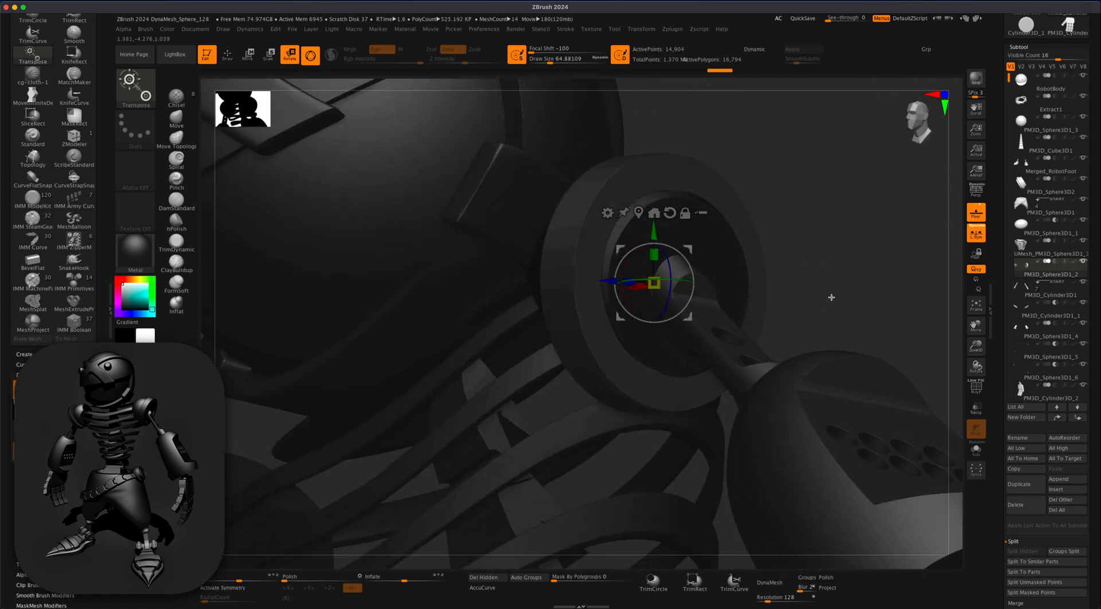
pyautogui.moveTo(671, 290); pyautogui.dragTo(668, 302)
pyautogui.moveTo(846, 274); pyautogui.dragTo(772, 274)
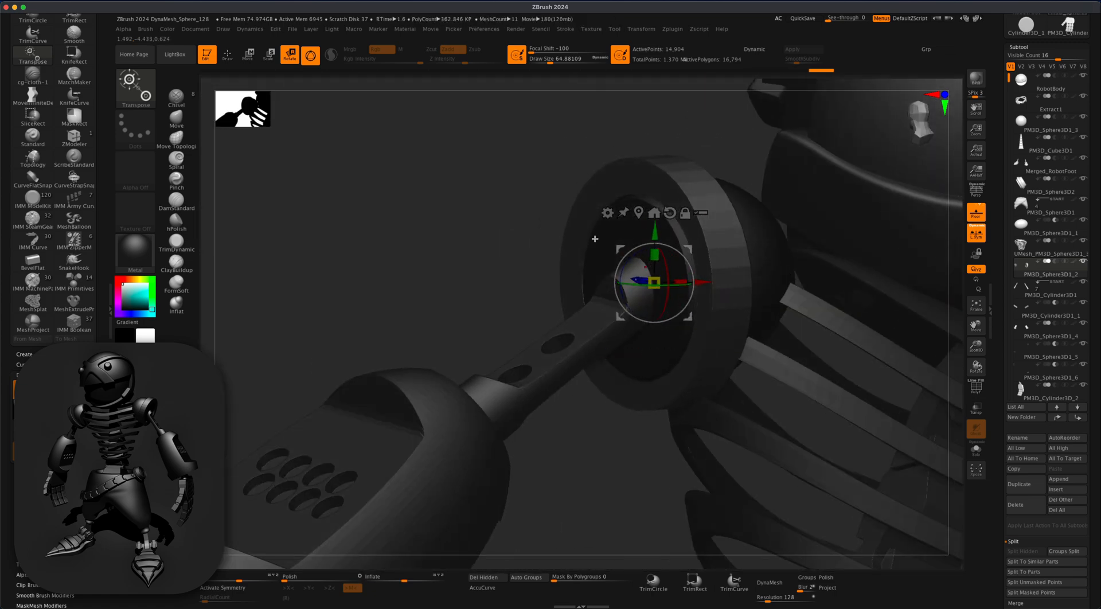
pyautogui.moveTo(512, 232); pyautogui.dragTo(583, 230)
pyautogui.keyDown('alt'); pyautogui.moveTo(828, 253); pyautogui.dragTo(640, 303); pyautogui.keyUp('alt')
pyautogui.moveTo(711, 290); pyautogui.dragTo(691, 254)
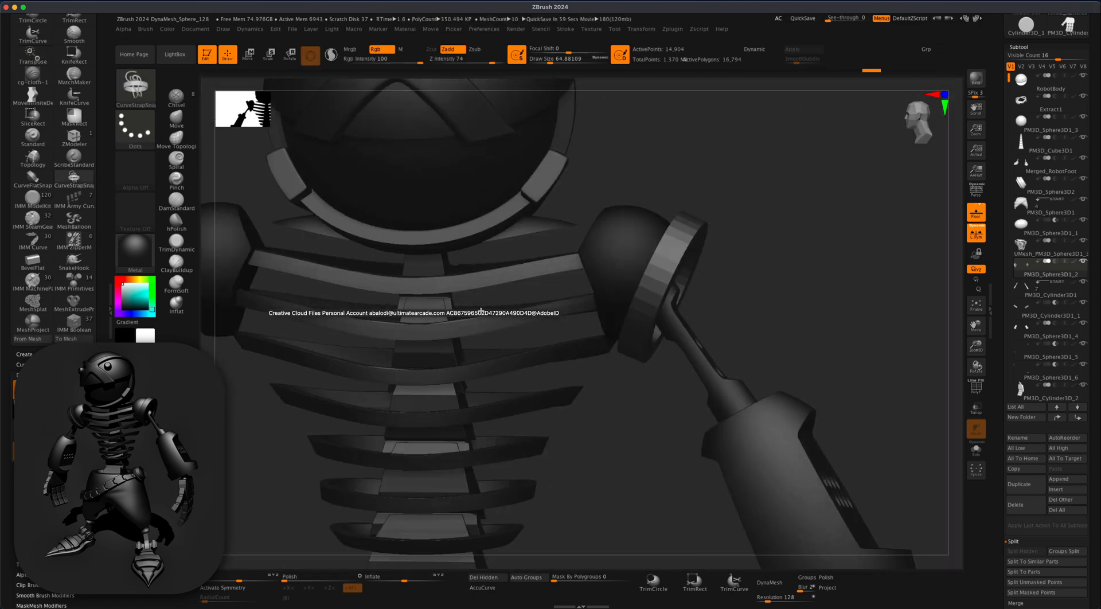
pyautogui.keyDown('shift'); pyautogui.moveTo(631, 465); pyautogui.dragTo(661, 472); pyautogui.keyUp('shift')
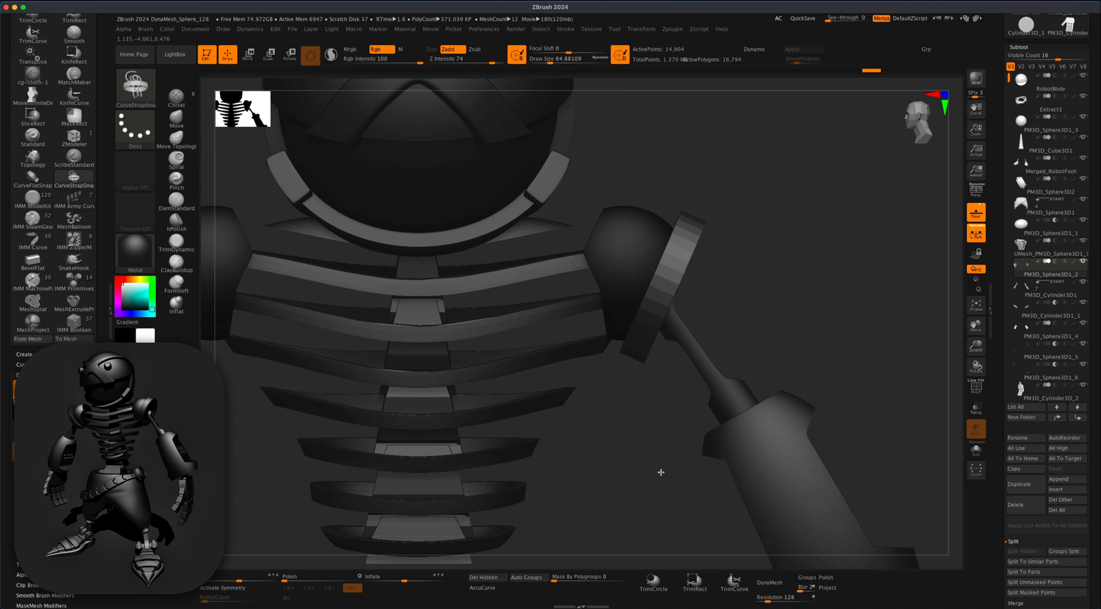
pyautogui.press('w')
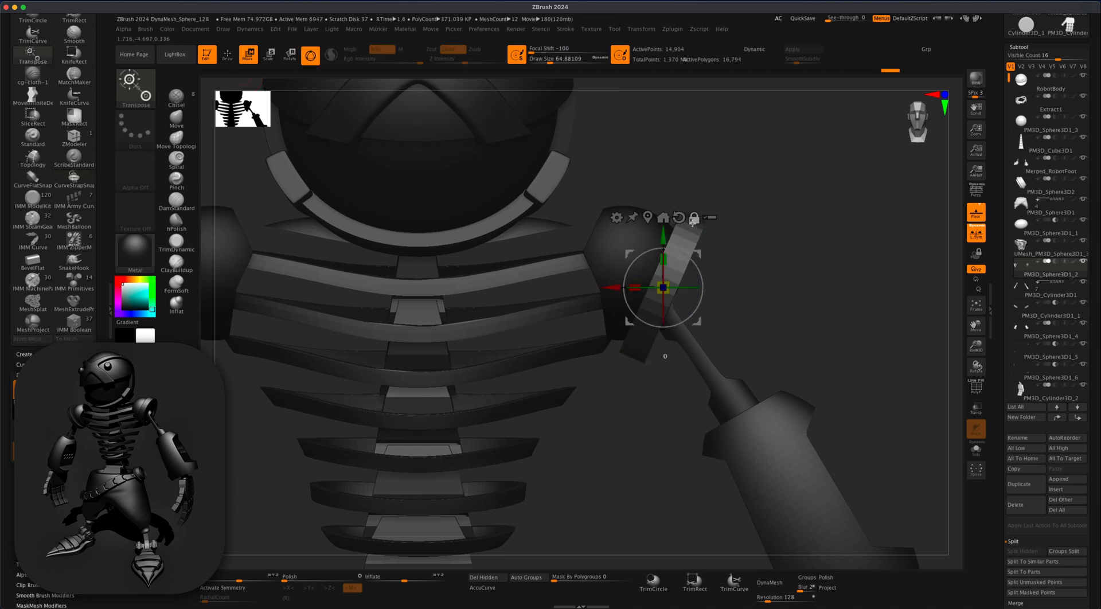
pyautogui.moveTo(698, 253); pyautogui.dragTo(693, 250)
# - Subdivide the unmasked shoulder ring once and split it off as its own subtool
pyautogui.scroll(-10, 1030, 563)
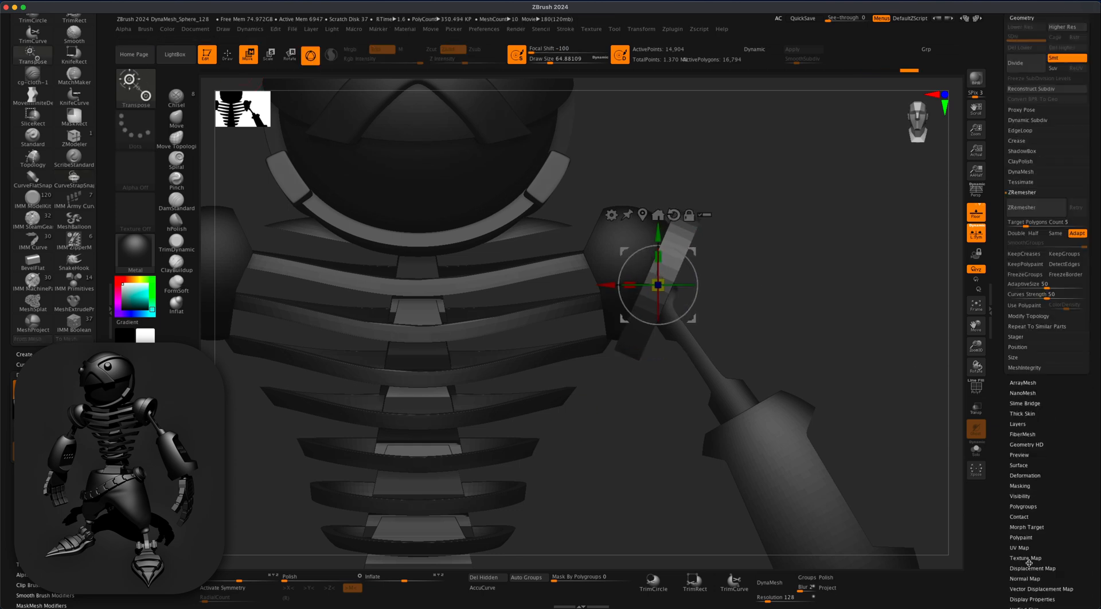
pyautogui.click(1018, 141)
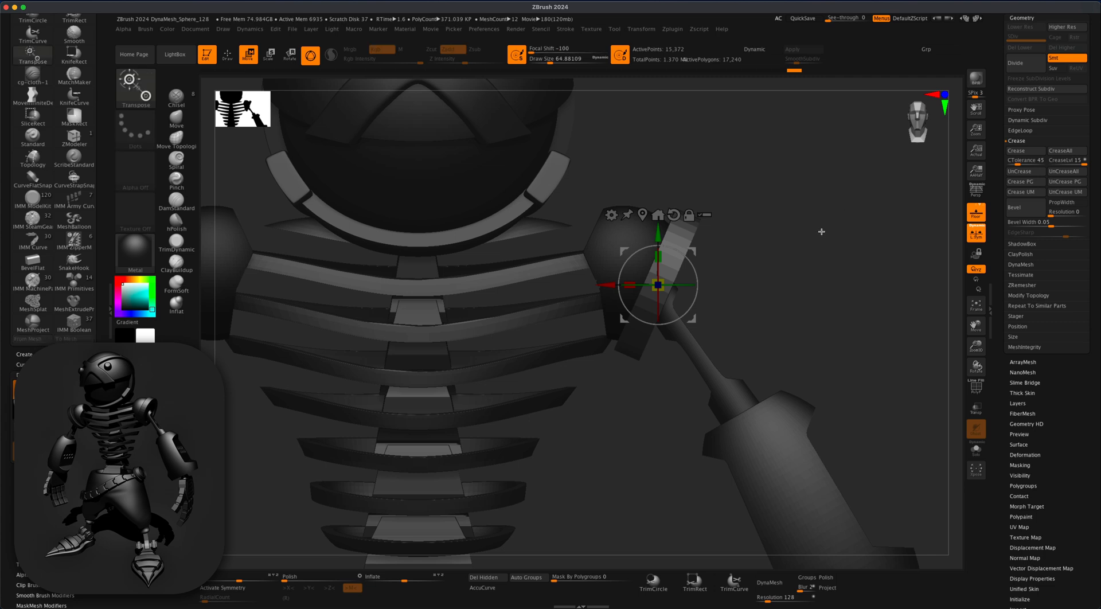
pyautogui.scroll(10, 1028, 401)
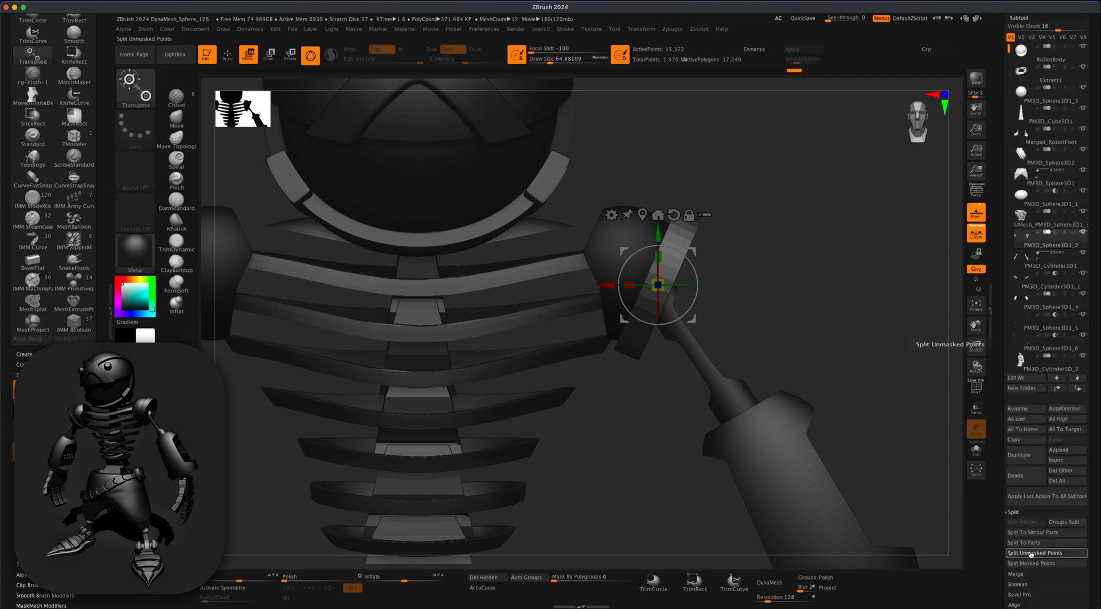
pyautogui.click(1030, 554)
pyautogui.click(1019, 269)
# - Undo the ring's smoothing subdivision, crease its edges, subdivide it to SDiv 4 and delete the lower levels
pyautogui.press('ctrl')
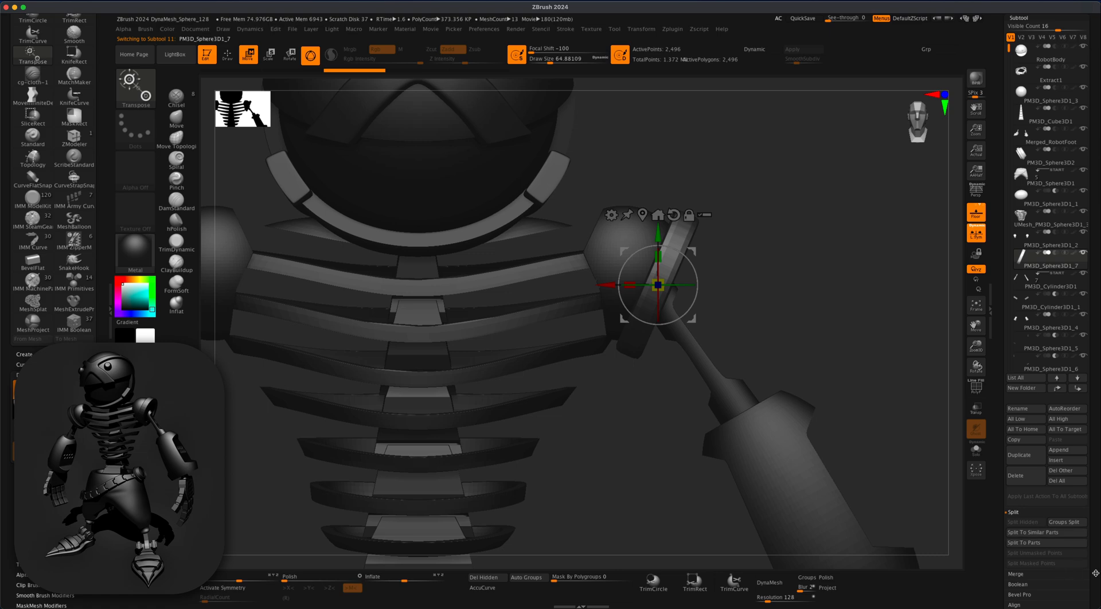
pyautogui.hotkey('ctrl', 'z')
pyautogui.moveTo(1027, 563); pyautogui.dragTo(1026, 400)
pyautogui.click(1027, 509)
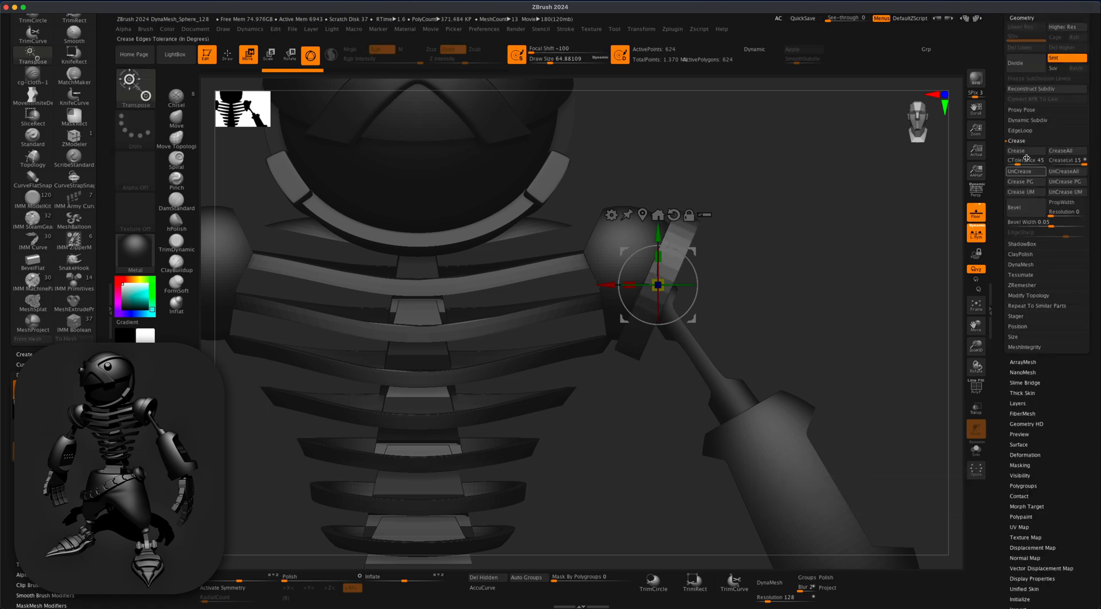
pyautogui.hotkey('ctrl', 'd')
pyautogui.hotkey('ctrl', 'd')
pyautogui.hotkey('ctrl', 'd')
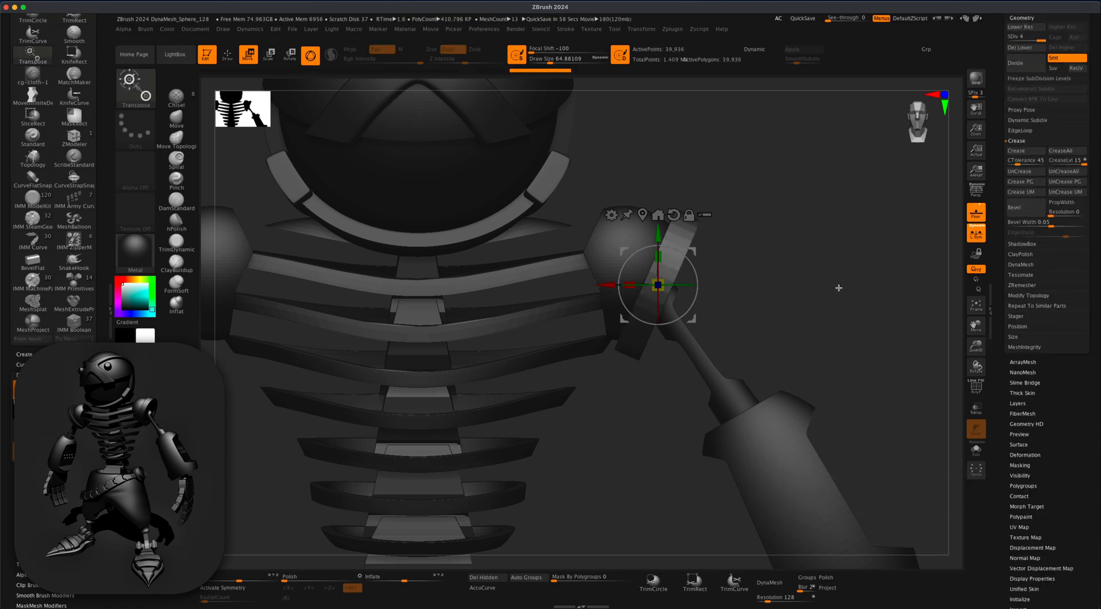
pyautogui.moveTo(1083, 400); pyautogui.dragTo(1092, 504)
pyautogui.click(1020, 304)
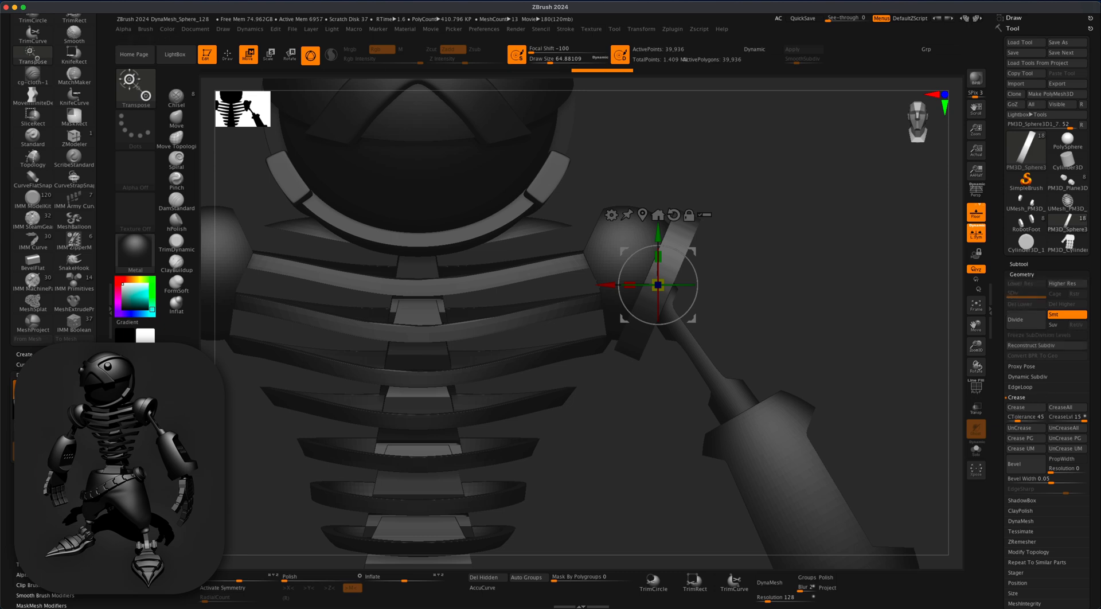
# - Duplicate the shoulder ring subtool and flip the copy onto the opposite shoulder
pyautogui.click(1026, 263)
pyautogui.moveTo(1093, 529); pyautogui.dragTo(1096, 481)
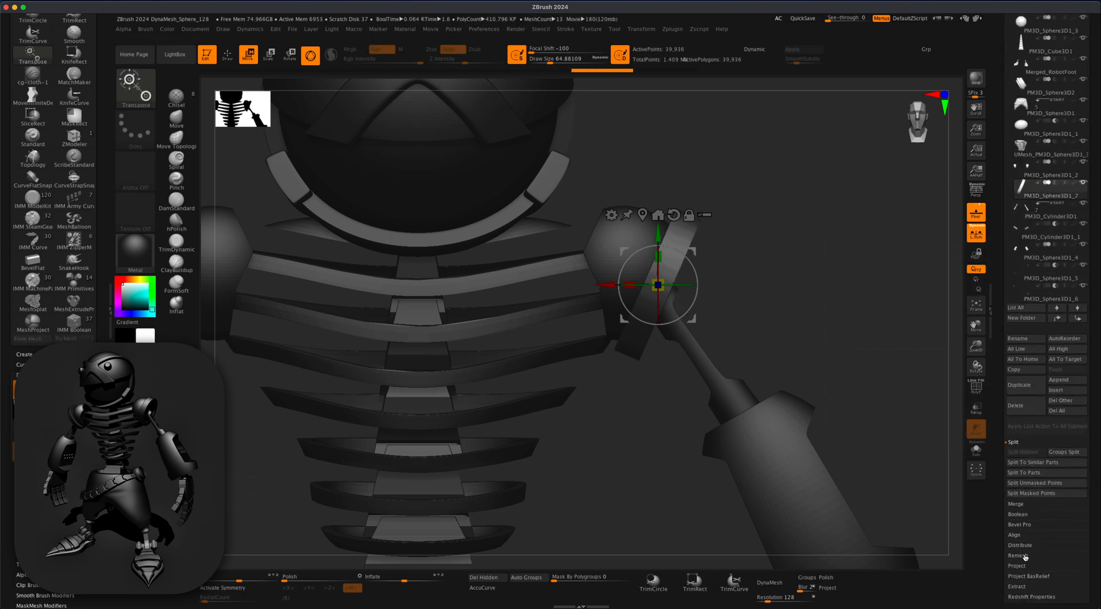
pyautogui.click(1024, 386)
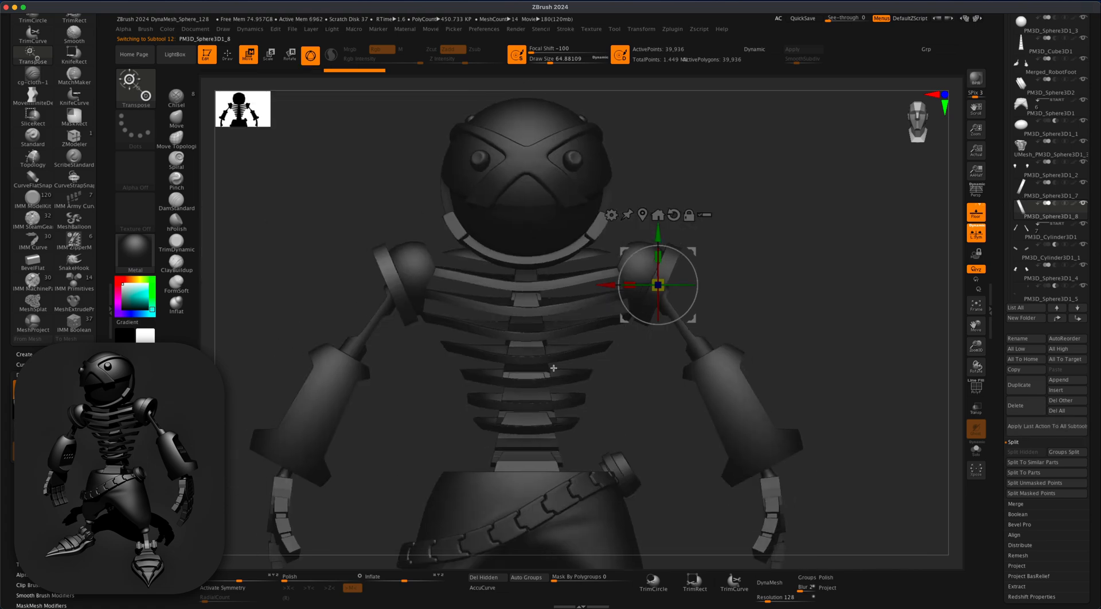
pyautogui.press('q')
# - Frame the whole robot, turn perspective back on and render a Best-Preview Render
pyautogui.moveTo(762, 373)
pyautogui.mouseDown()
pyautogui.moveTo(845, 396)
pyautogui.moveTo(837, 424)
pyautogui.mouseUp()
pyautogui.press('f')
pyautogui.press('p')
pyautogui.moveTo(844, 442); pyautogui.dragTo(811, 431)
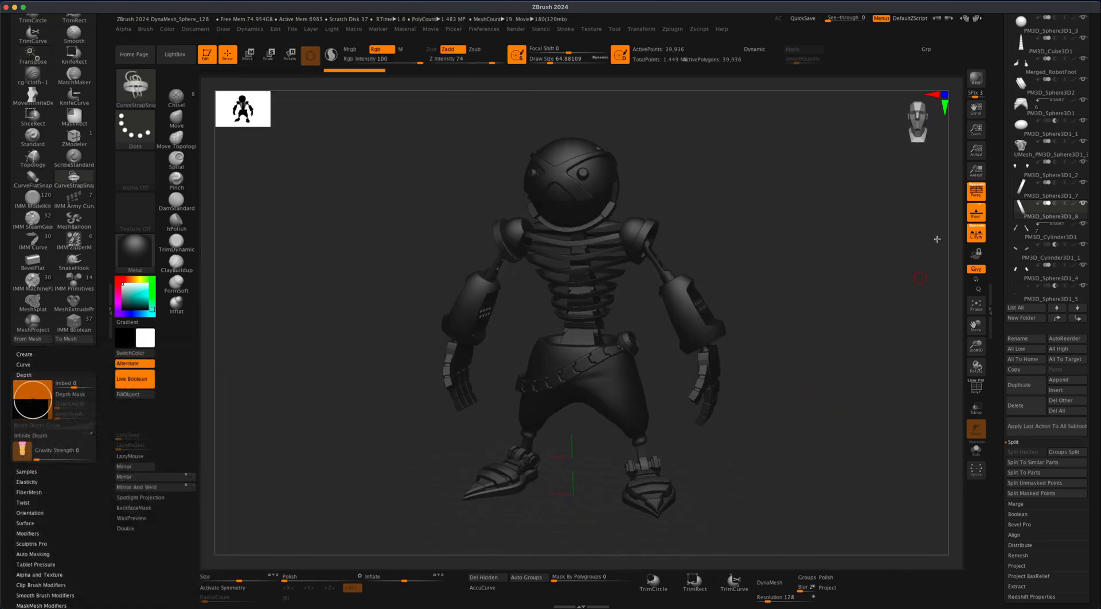
pyautogui.hotkey('shift', 'r')
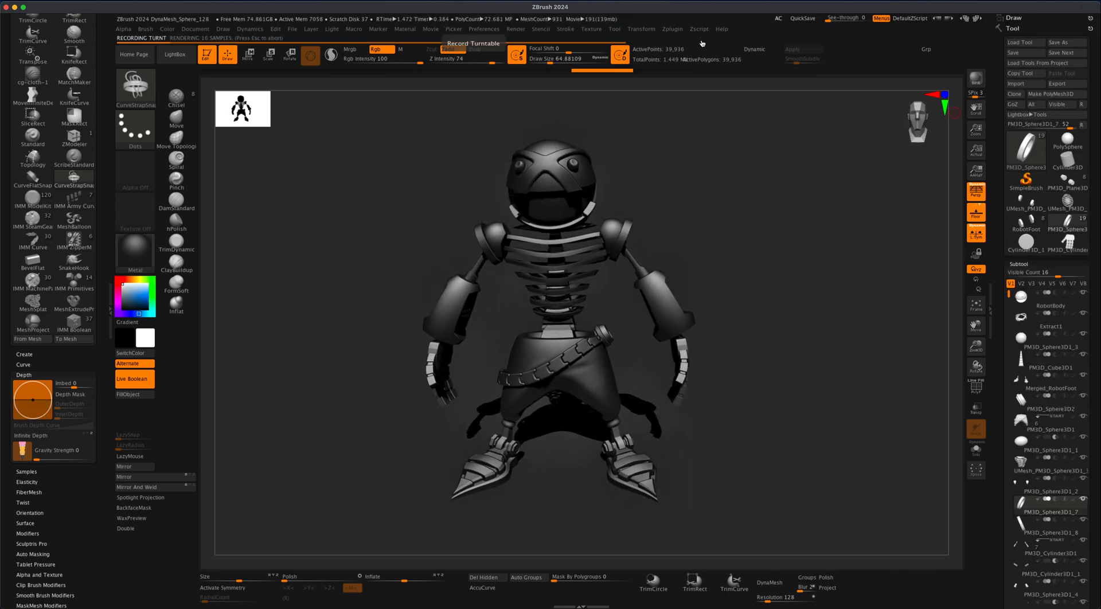